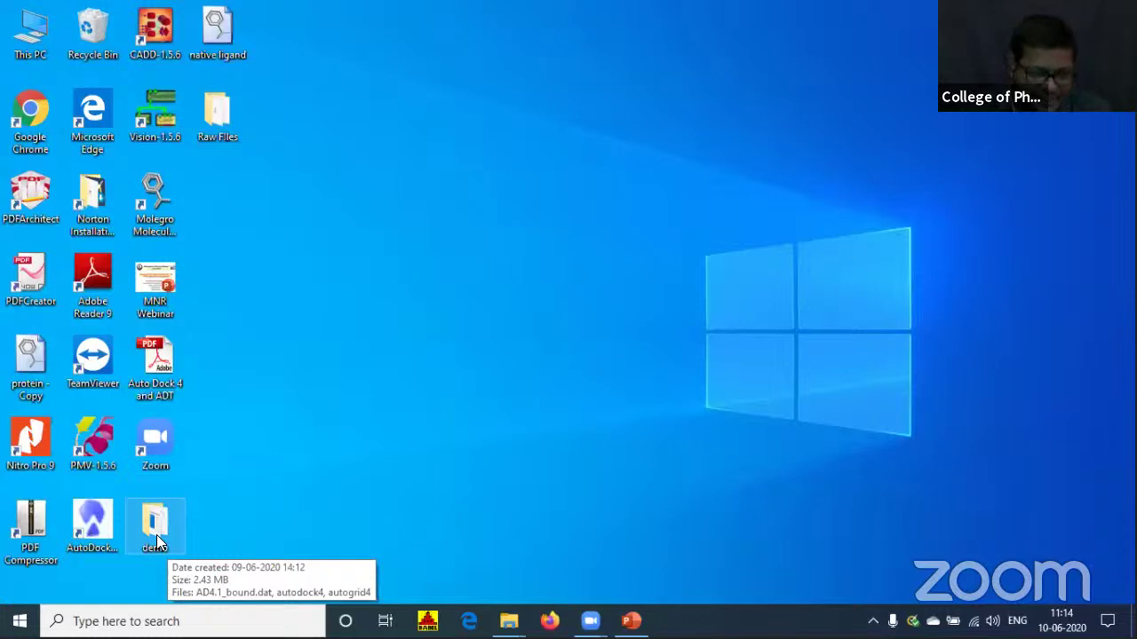
# Open the demo folder on the desktop to view its files, and return to the desktop.
pyautogui.doubleClick(158, 531)
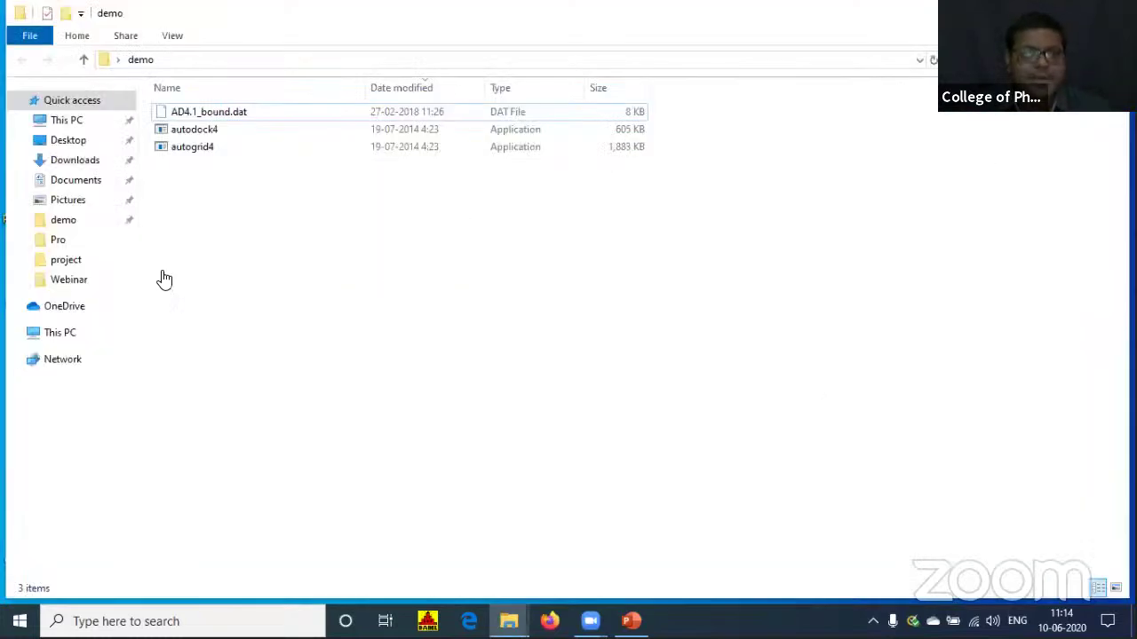
pyautogui.moveTo(631, 621)
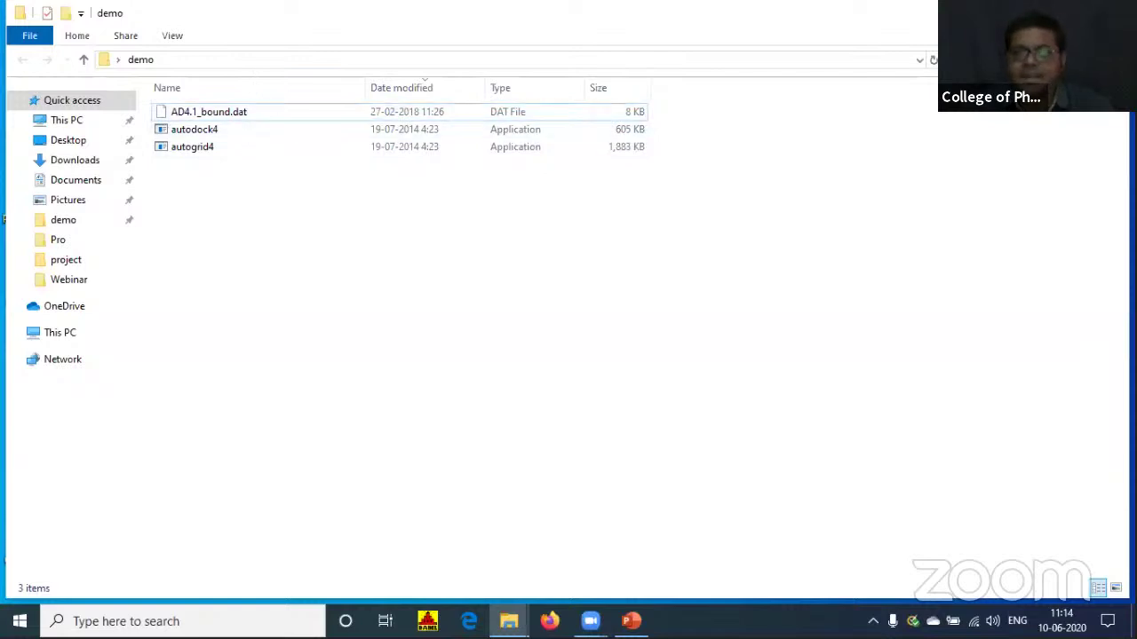
pyautogui.press('super+d')
pyautogui.rightClick(533, 240)
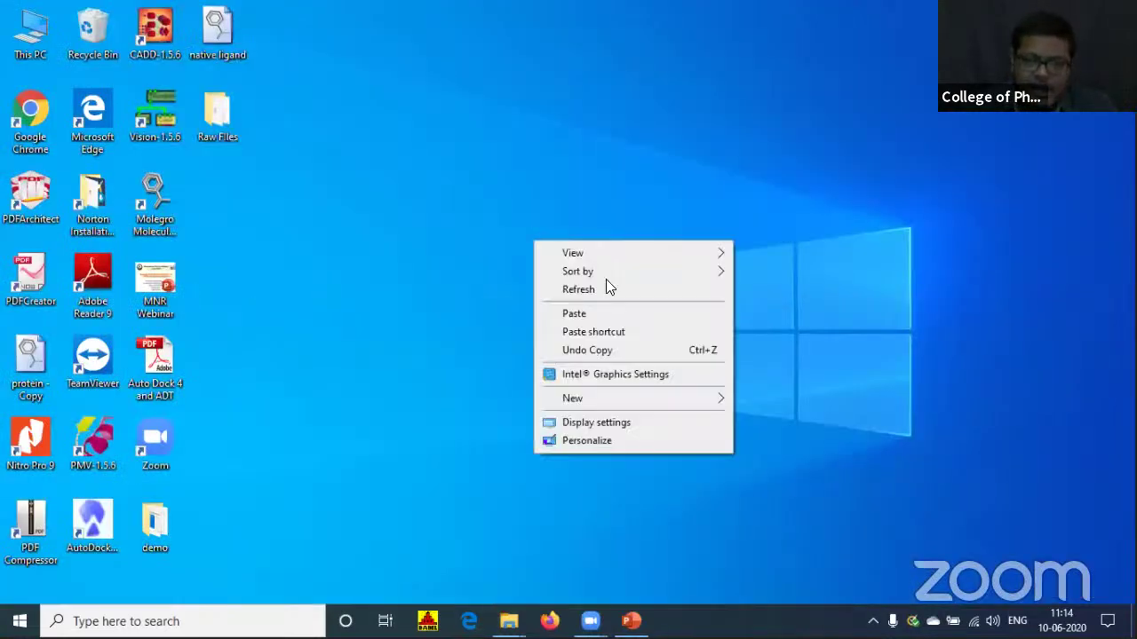
pyautogui.click(902, 284)
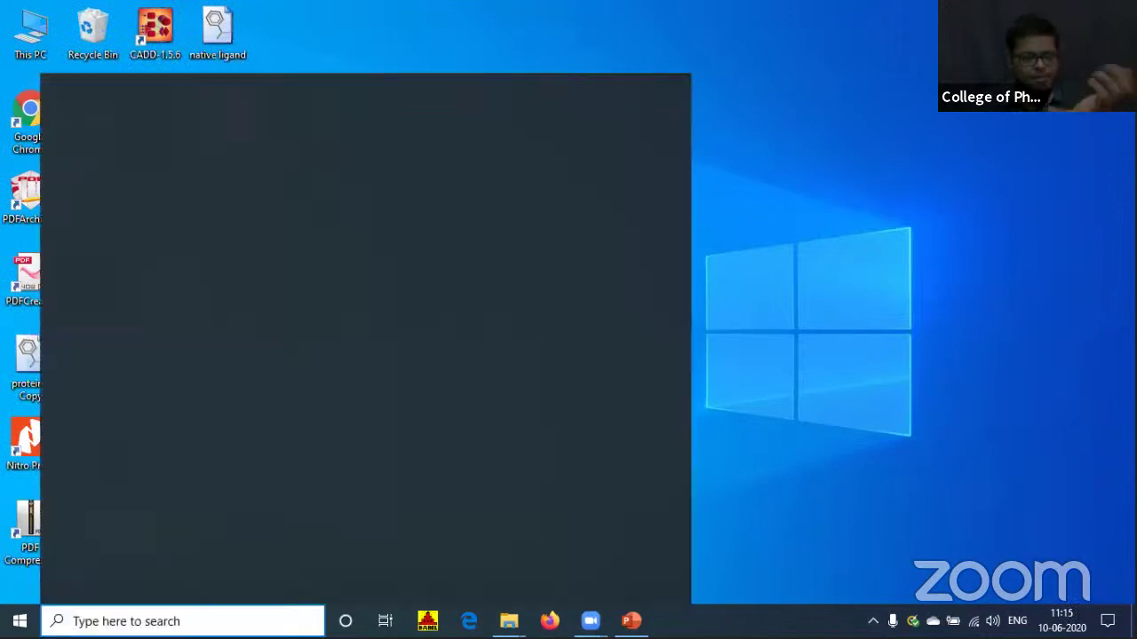
# Search the computer for "chemdraw", open ChemDraw Ultra 8.0 to show it, and return to the refreshed desktop.
pyautogui.click(178, 621)
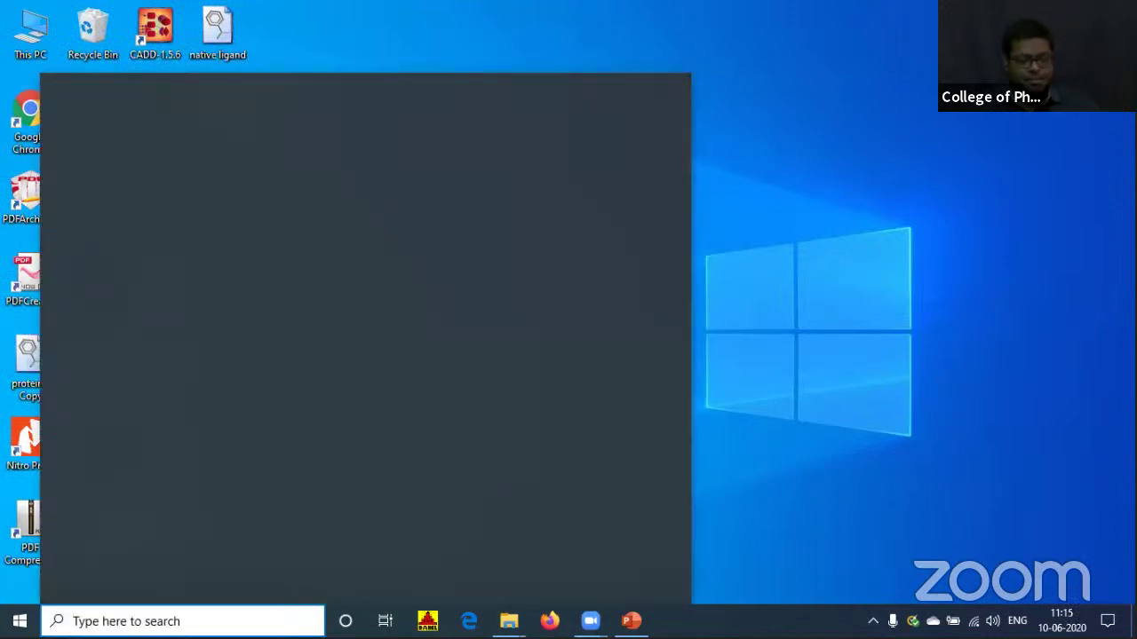
pyautogui.write('chemdra')
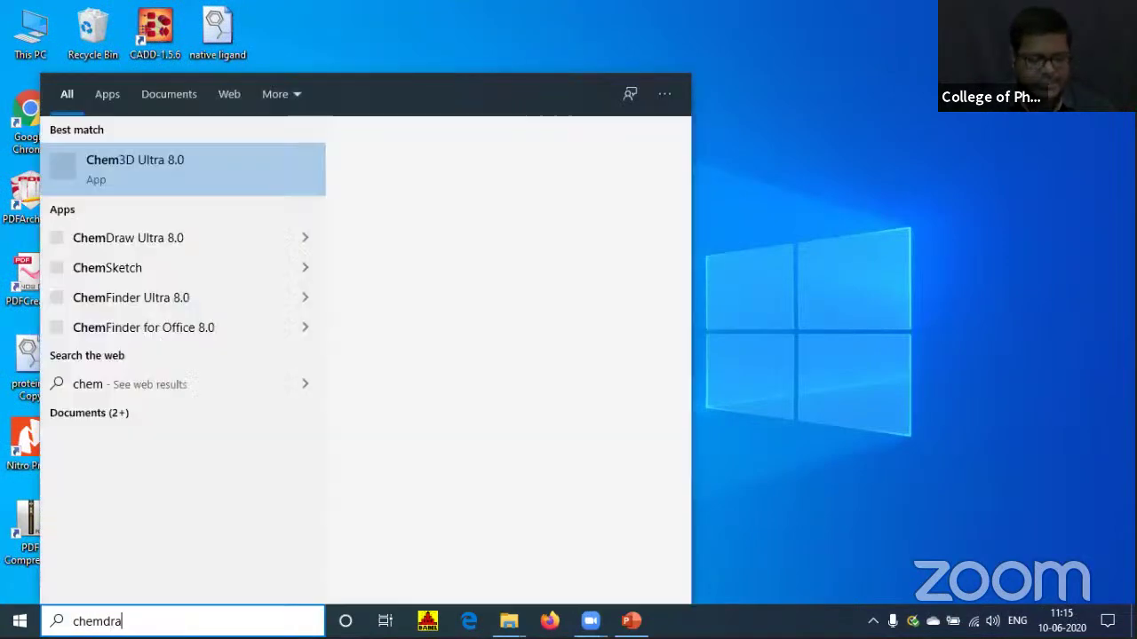
pyautogui.write('w')
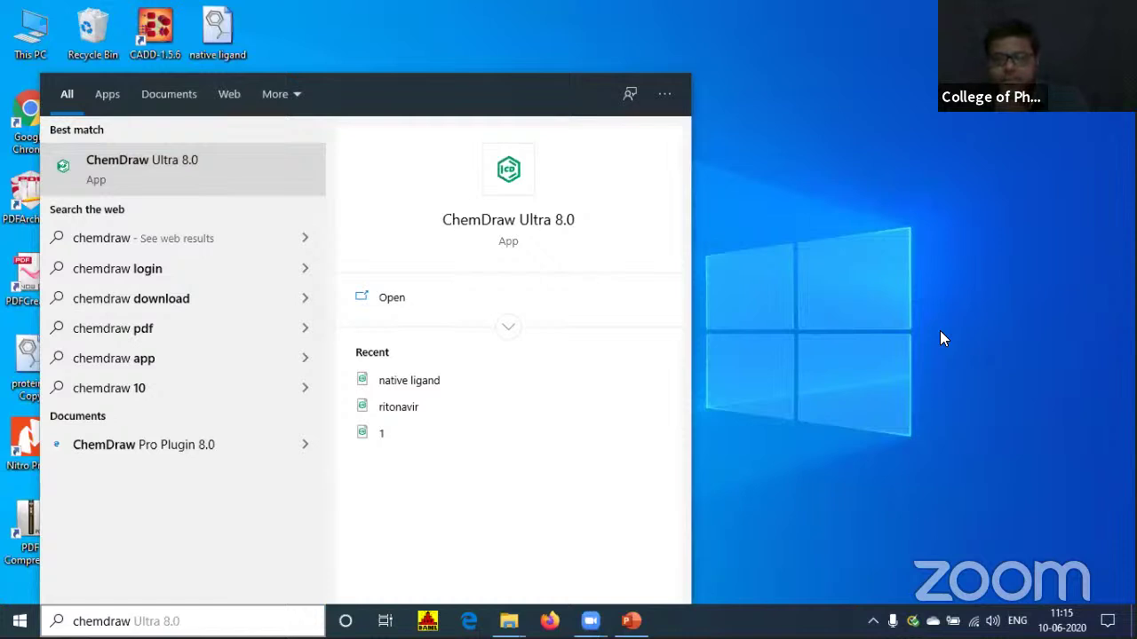
pyautogui.click(797, 298)
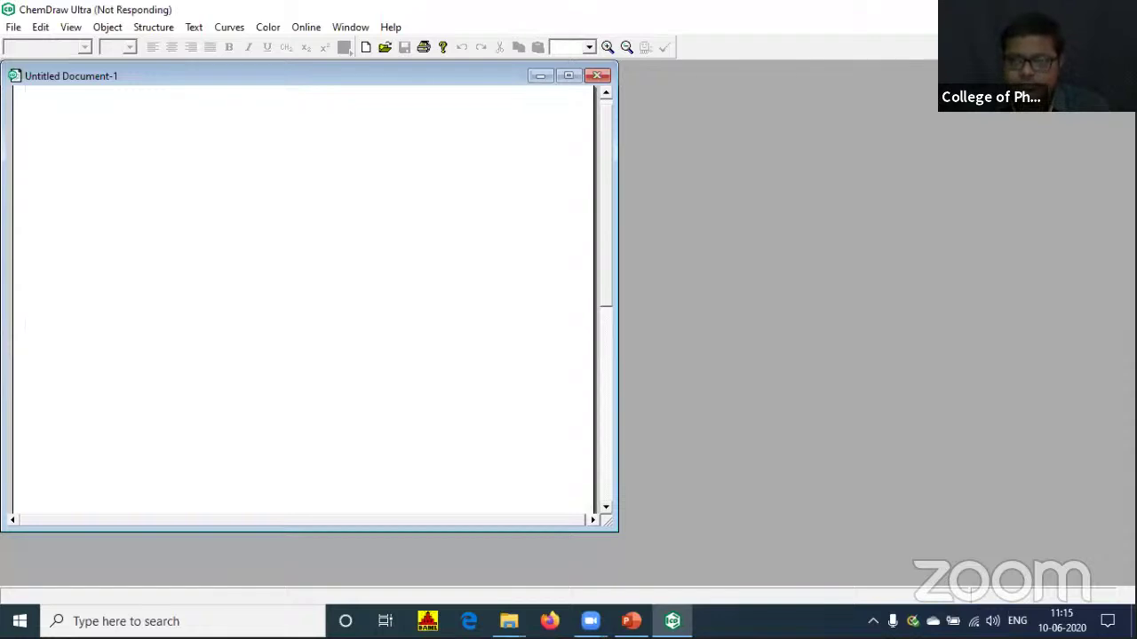
pyautogui.press('super+d')
pyautogui.rightClick(504, 254)
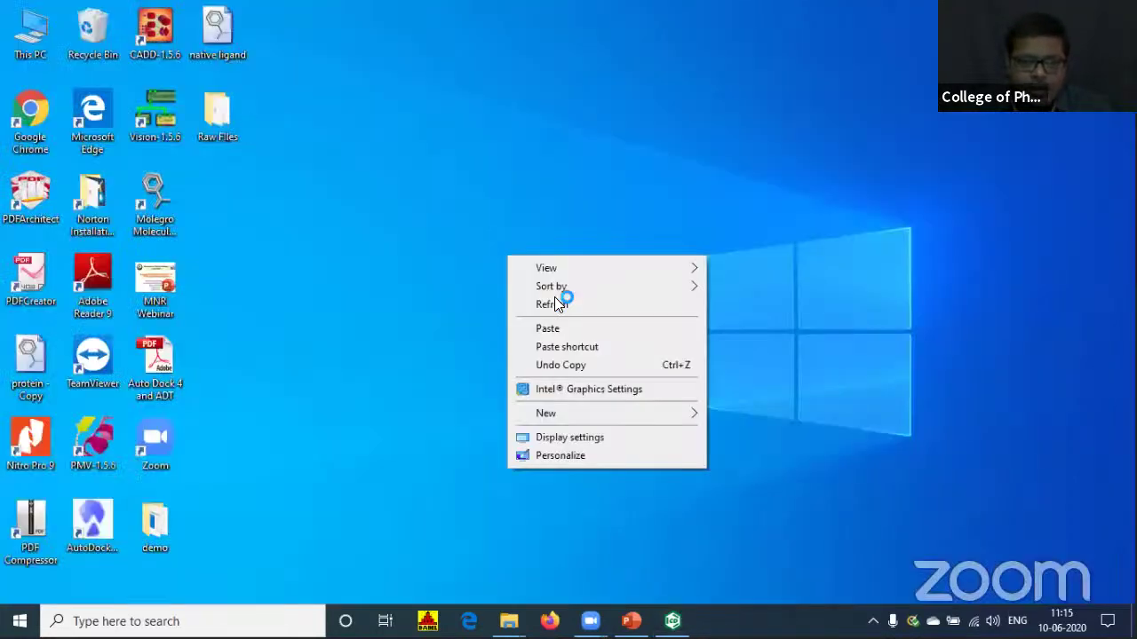
pyautogui.click(554, 296)
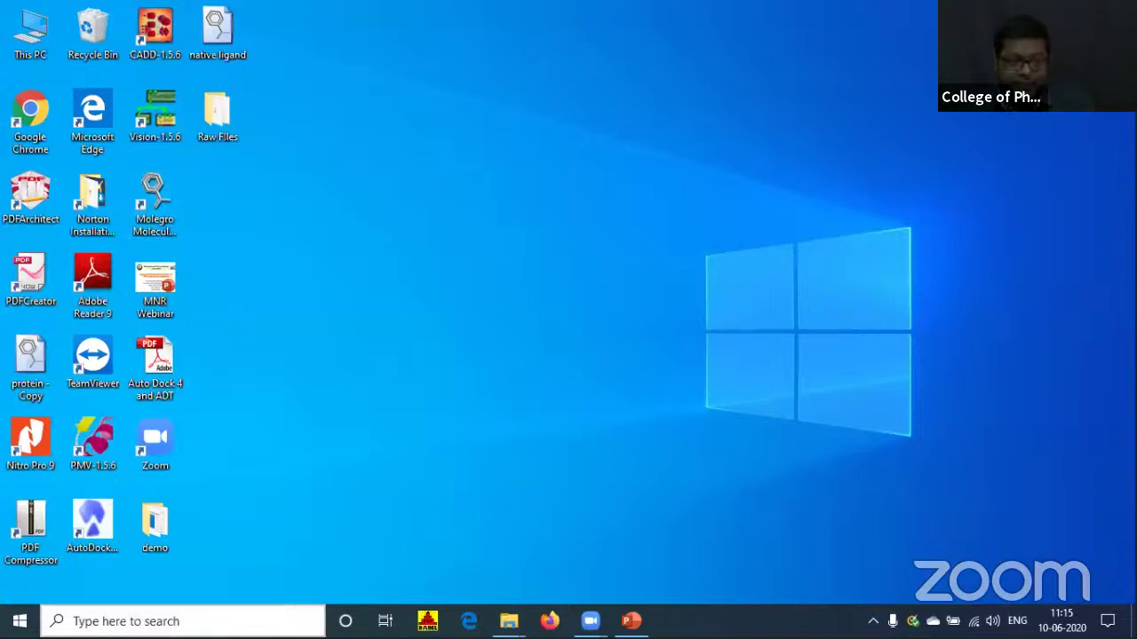
# Search the computer for "chem 3d" to locate the Chem3D Ultra 8.0 app, and dismiss the search.
pyautogui.click(178, 622)
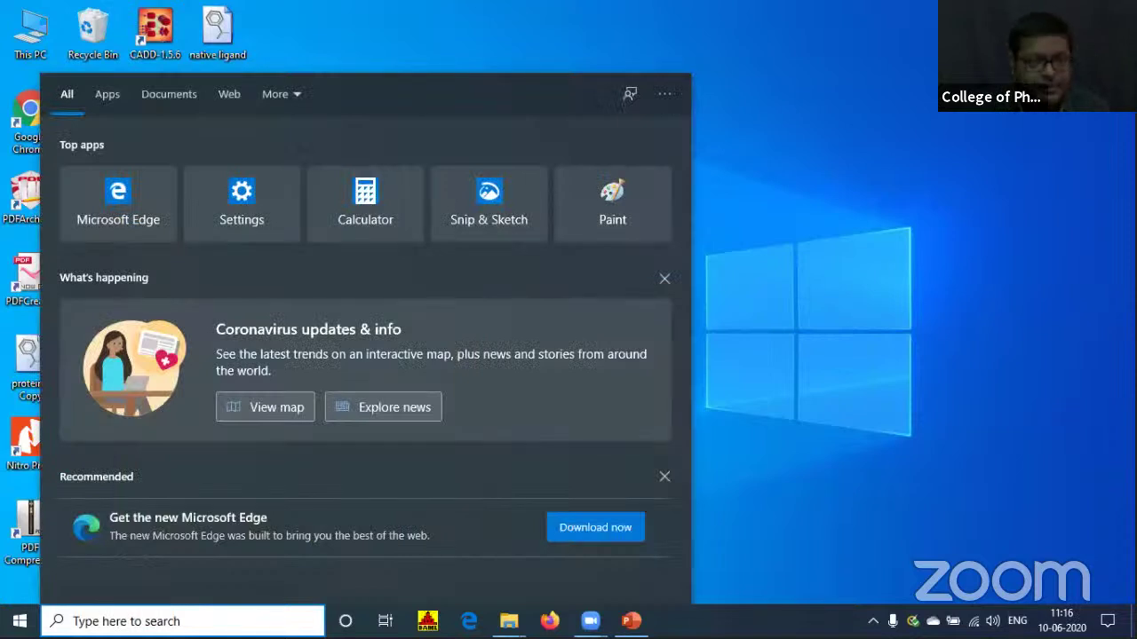
pyautogui.write('chem 3d')
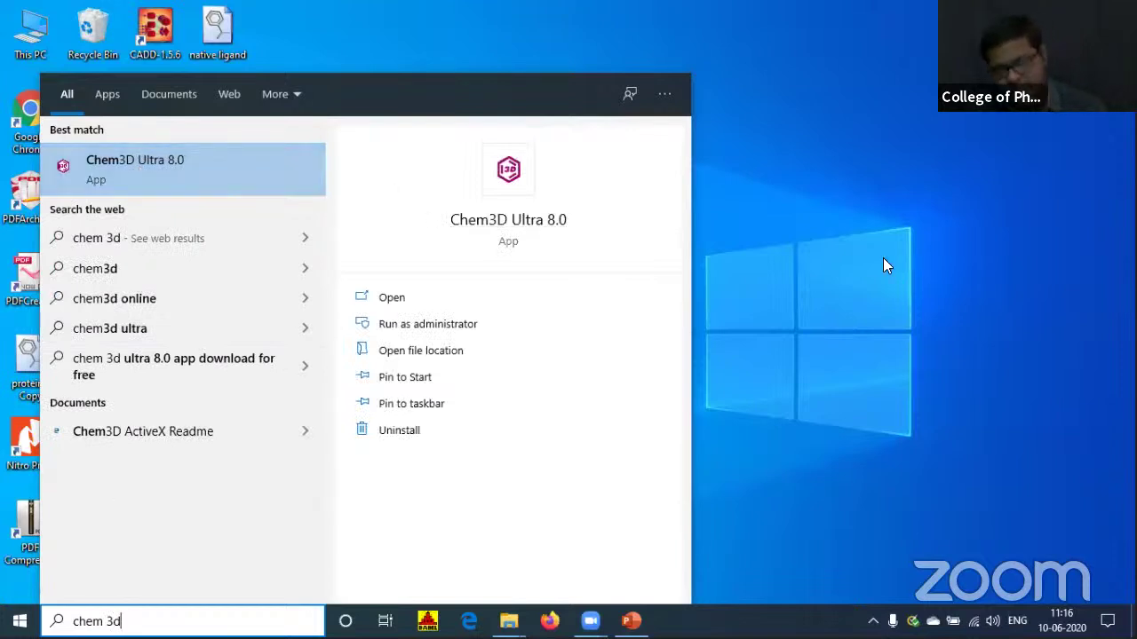
pyautogui.click(837, 258)
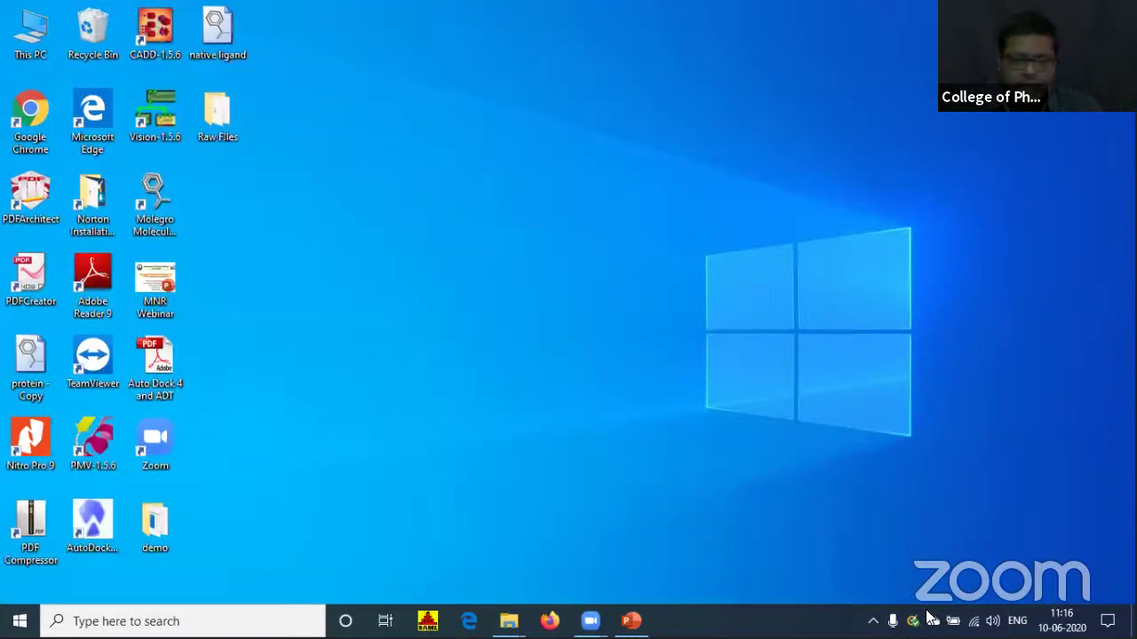
# Switch to the Microsoft Edge browser and load the google.com home page.
pyautogui.click(509, 622)
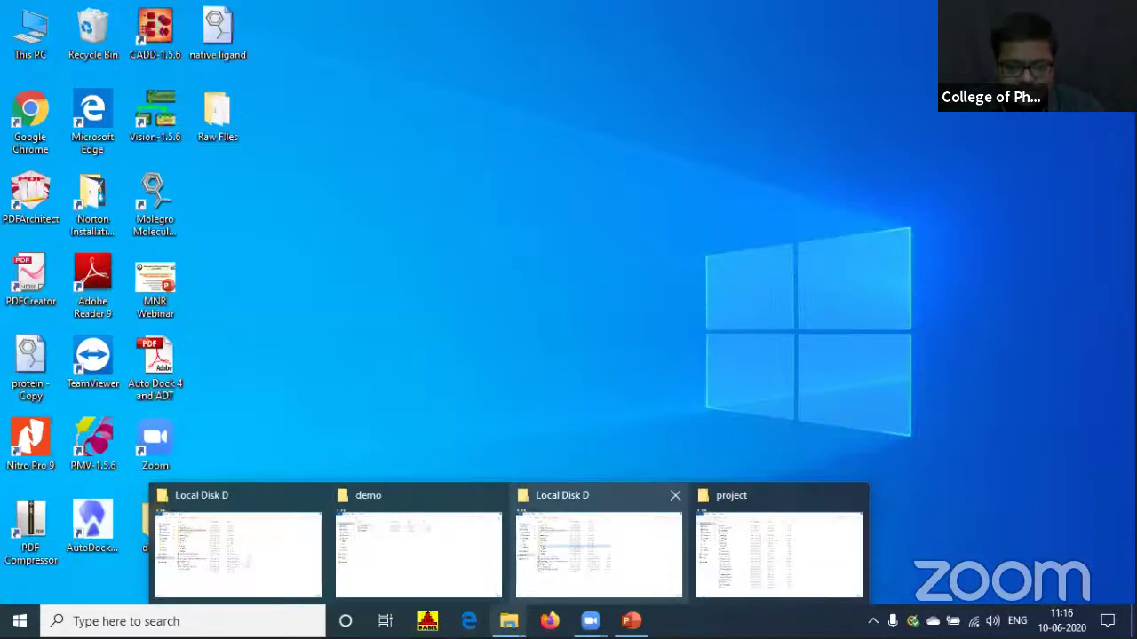
pyautogui.moveTo(469, 622)
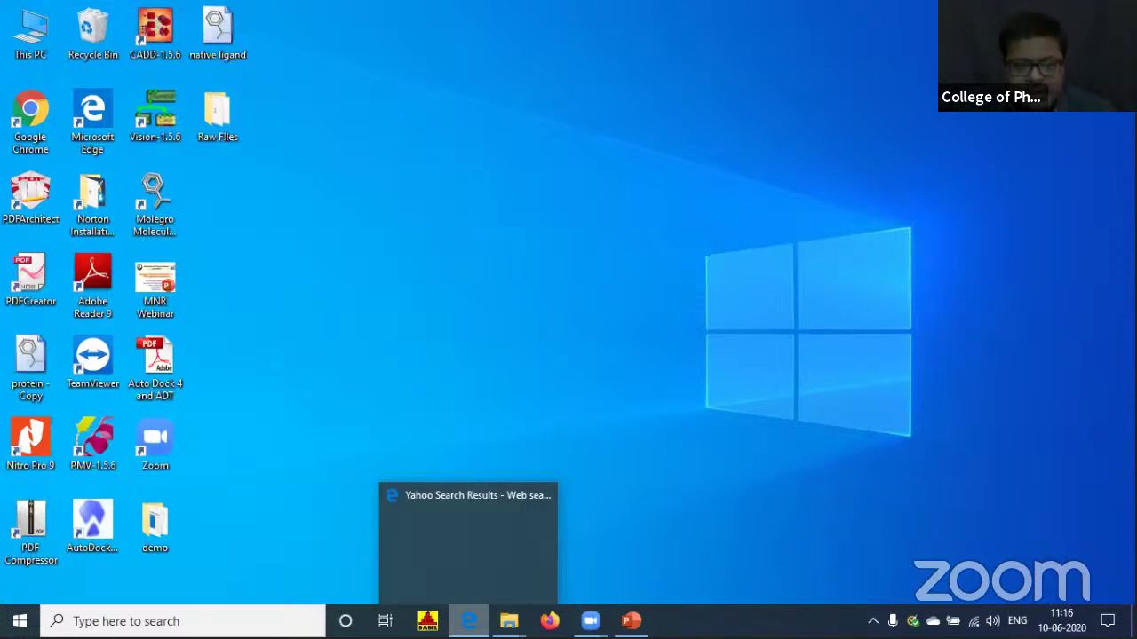
pyautogui.click(449, 496)
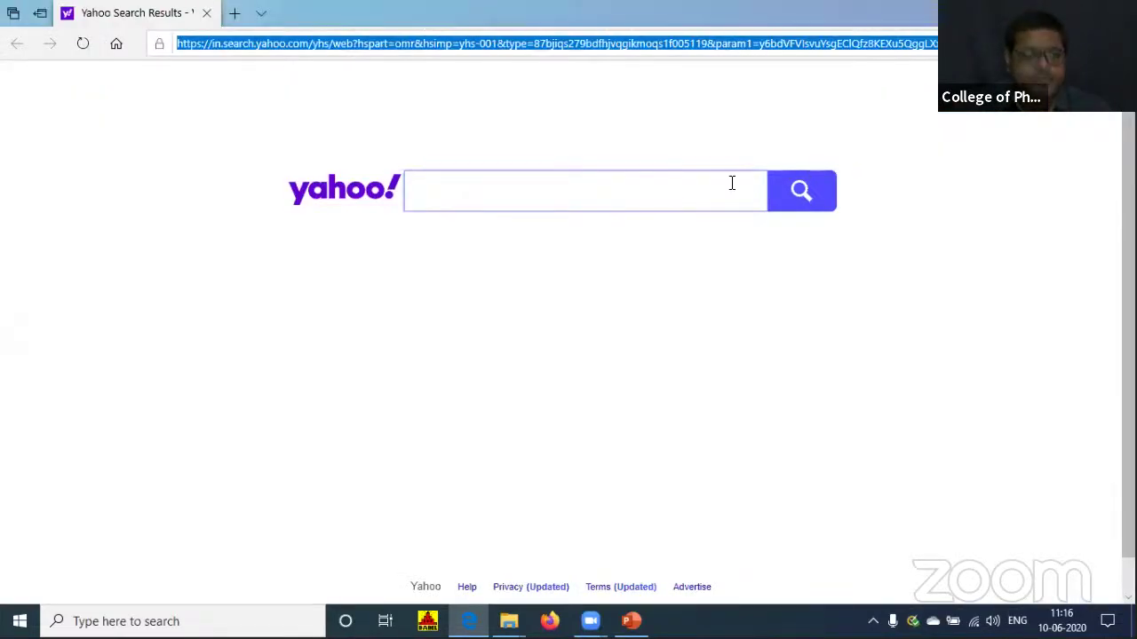
pyautogui.write('google.com/')
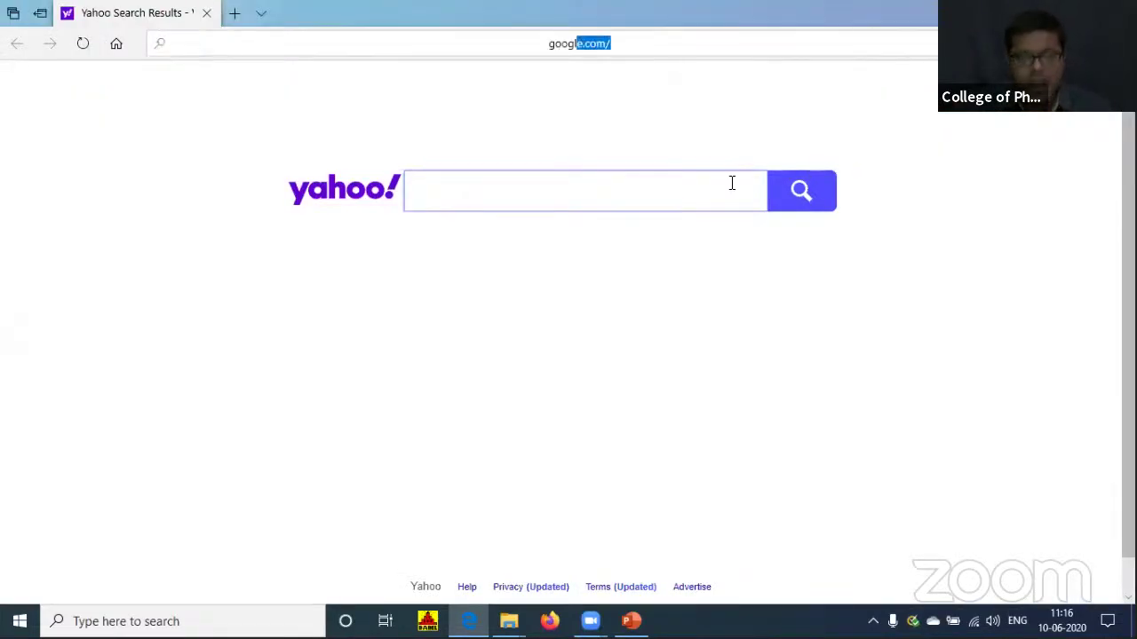
pyautogui.moveTo(630, 621)
pyautogui.click(639, 584)
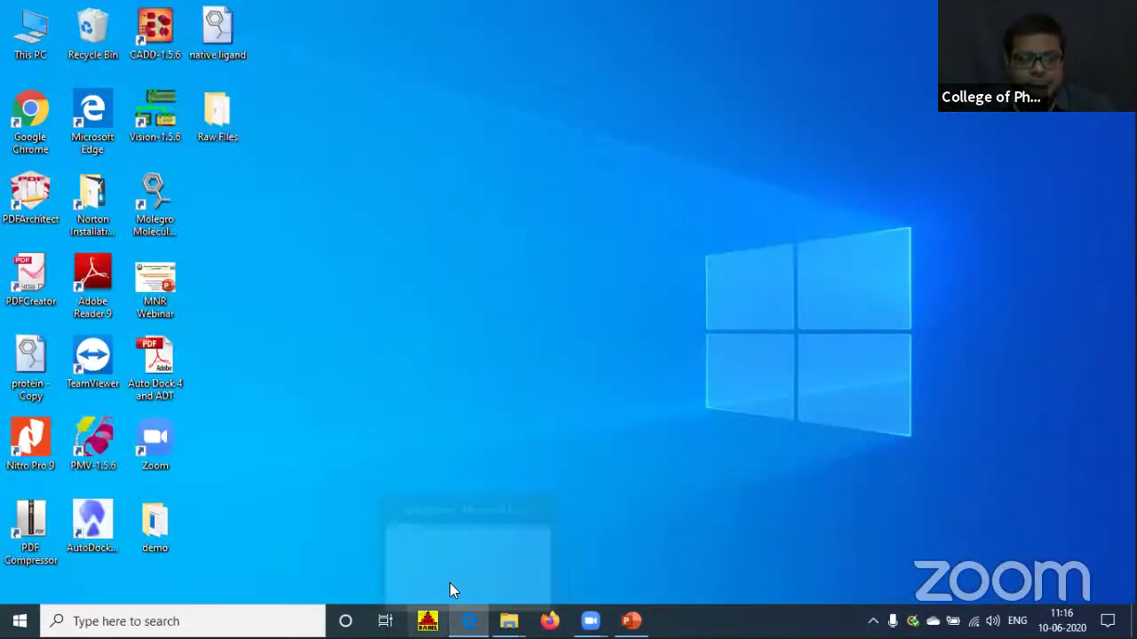
pyautogui.click(469, 583)
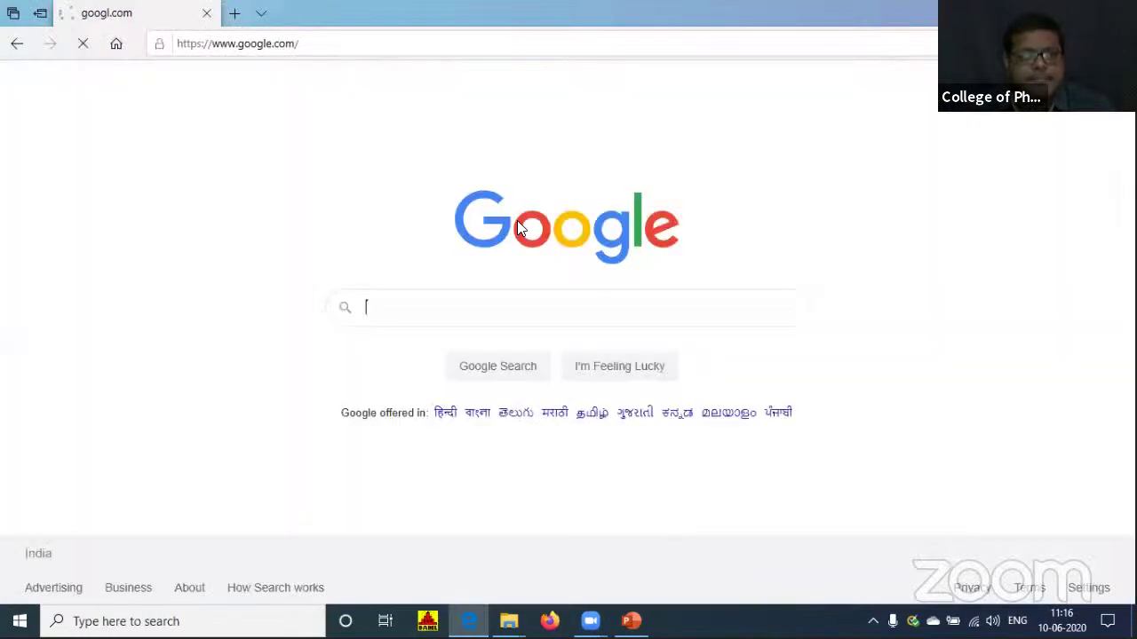
# Search Google for "rcsb" and open the RCSB PDB homepage from the results.
pyautogui.click(528, 314)
pyautogui.write('rcsb')
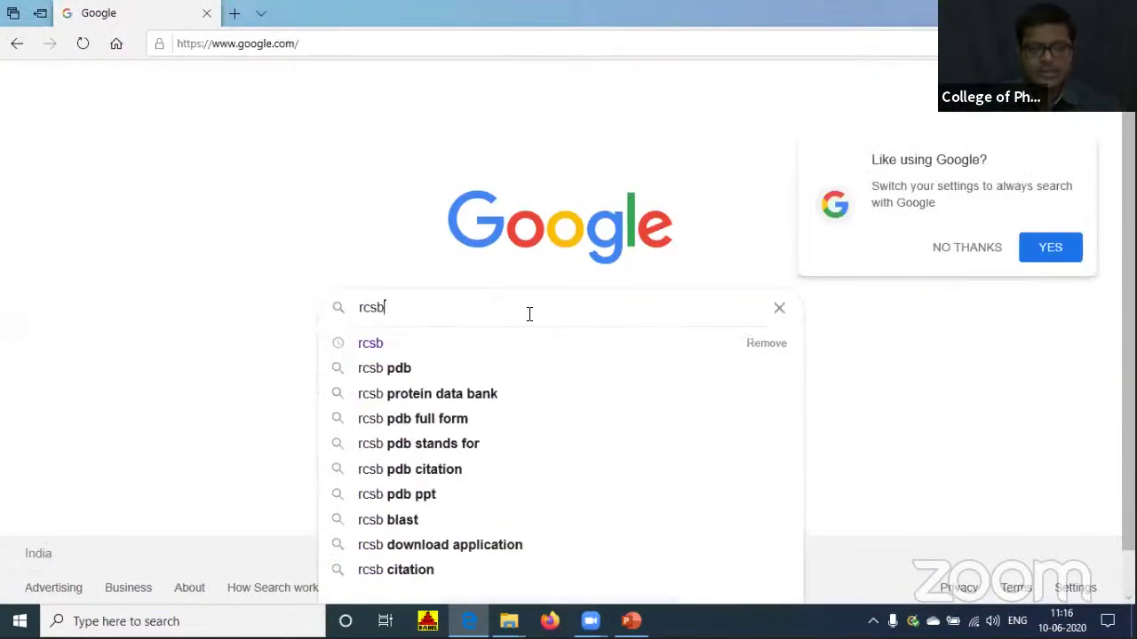
pyautogui.press('Return')
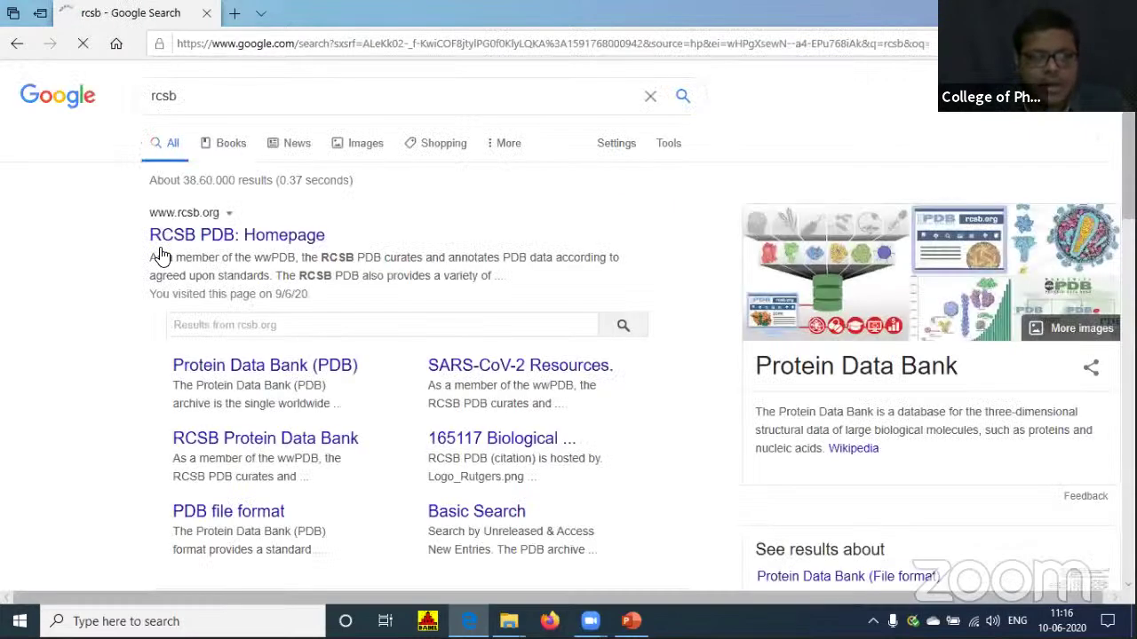
pyautogui.click(287, 236)
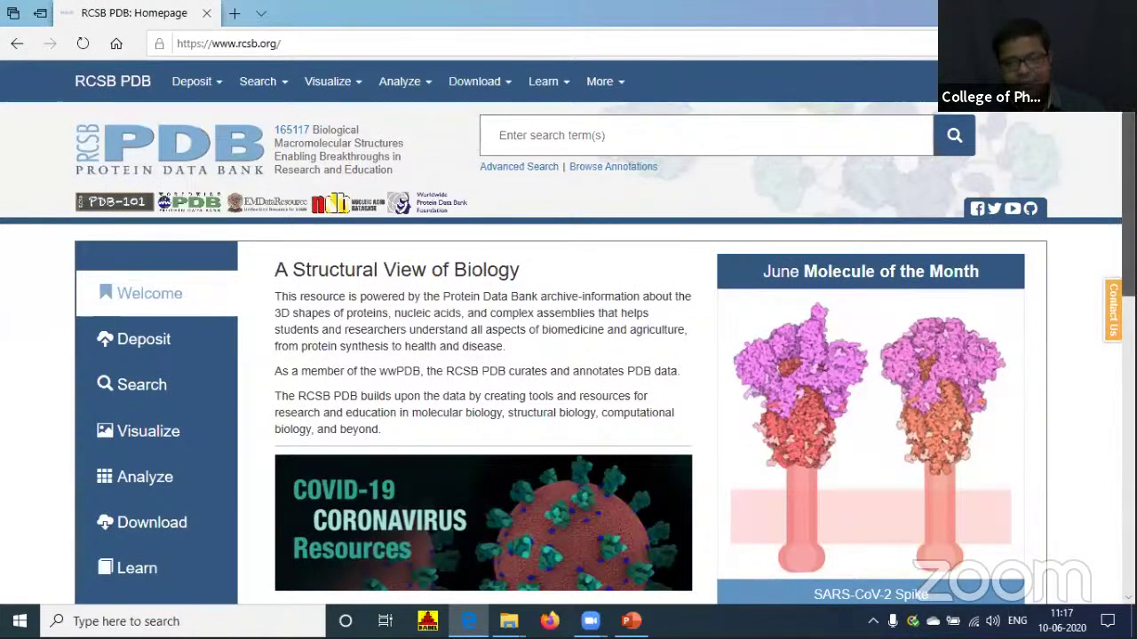
# Try to search the RCSB Protein Data Bank for "covid 19 protease" from its homepage.
pyautogui.scroll(-10, 1112, 193)
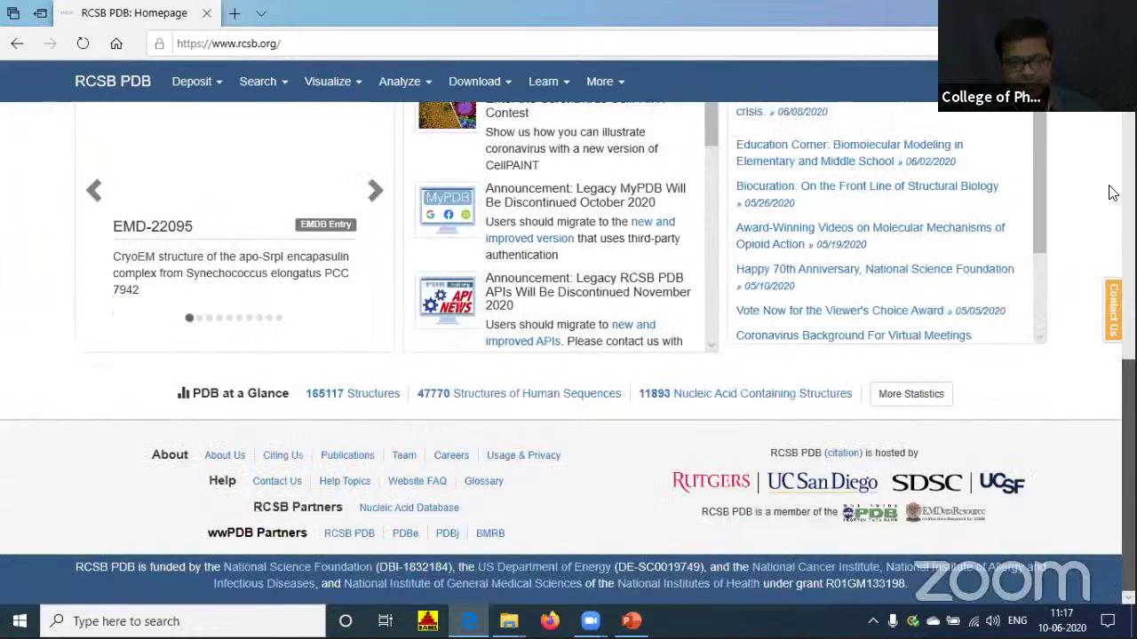
pyautogui.scroll(10, 1112, 192)
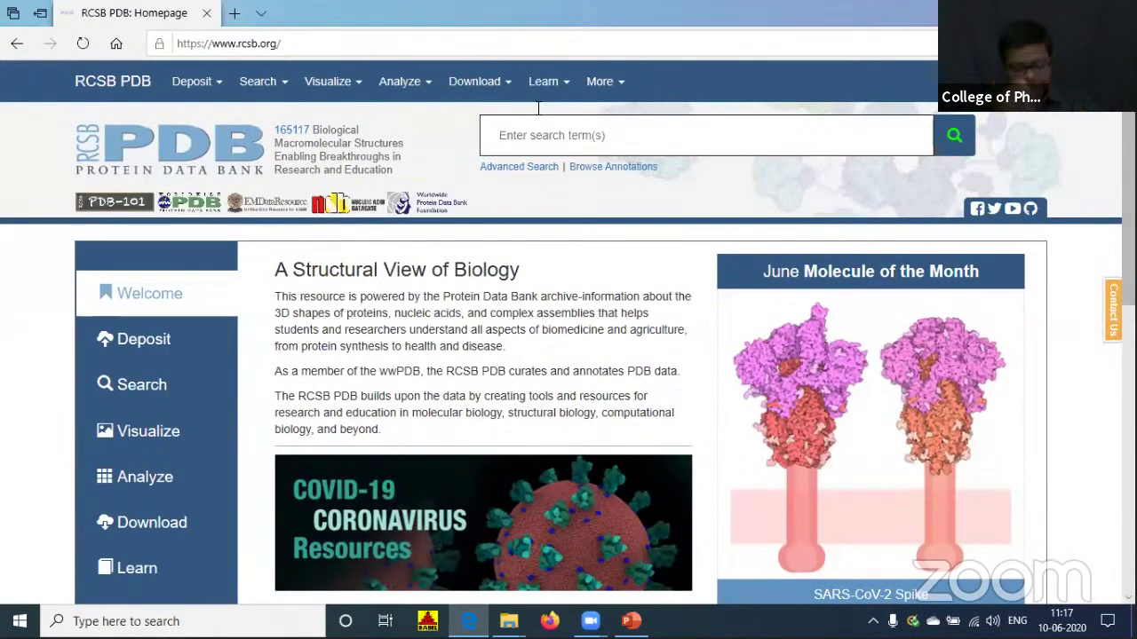
pyautogui.click(500, 139)
pyautogui.write('covid 19')
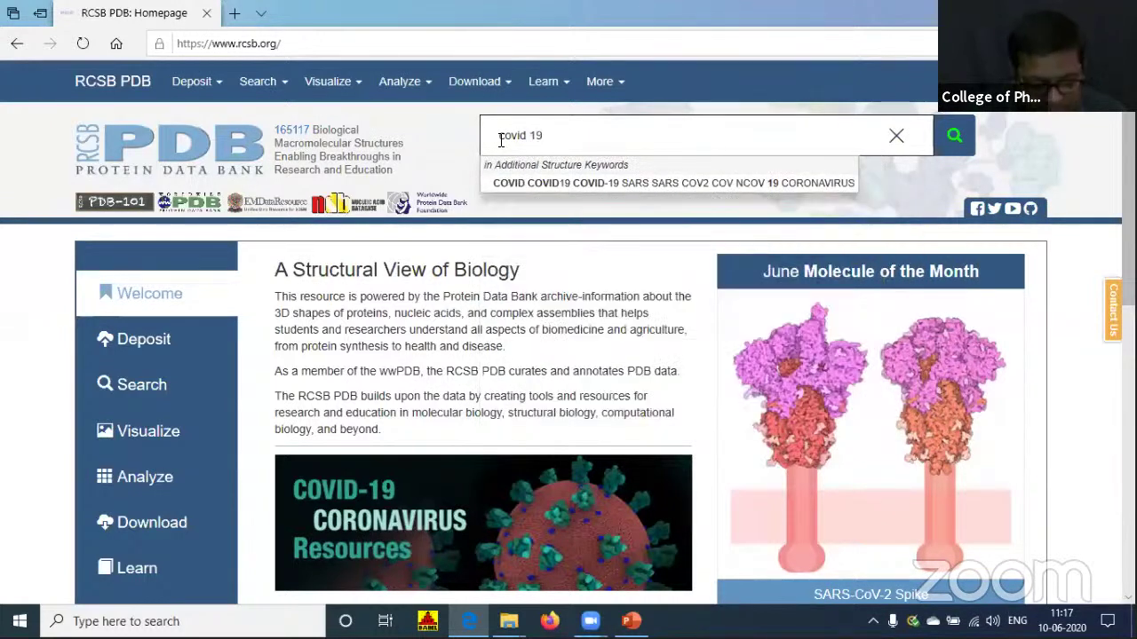
pyautogui.write(' pro')
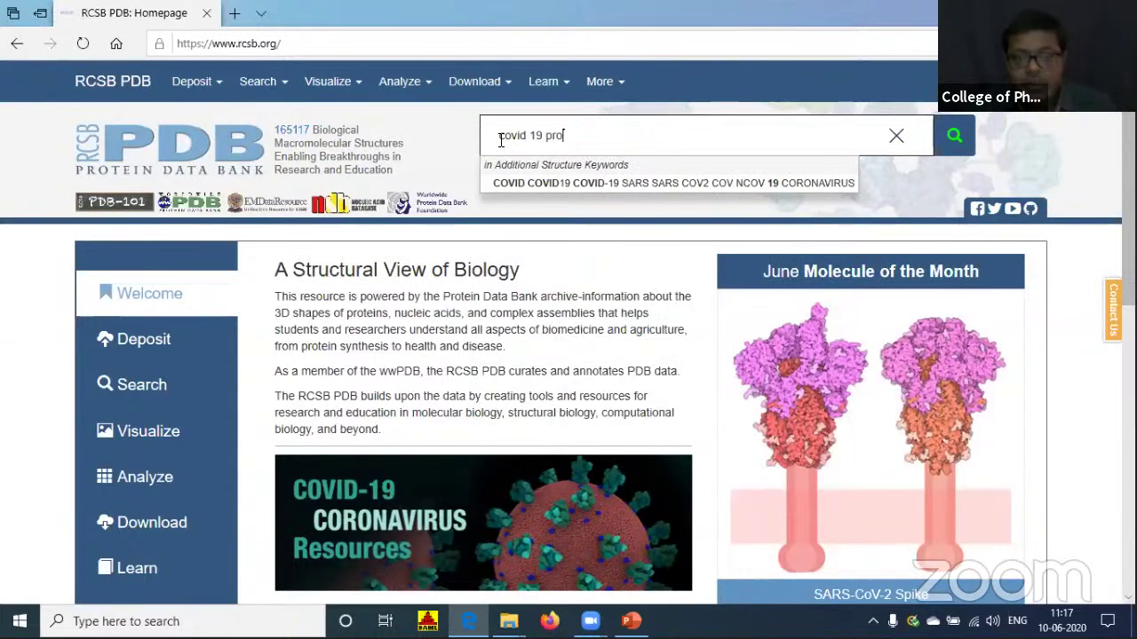
pyautogui.write('tease')
pyautogui.press('Return')
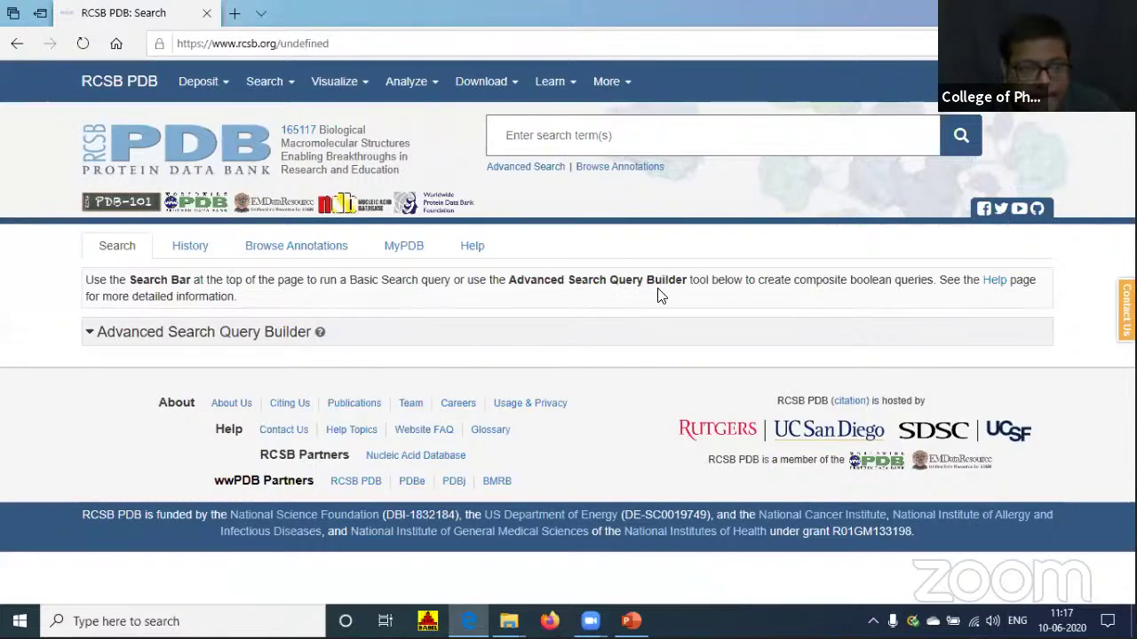
# Search the RCSB Protein Data Bank for "covid-19 protease" with the hyphenated spelling and browse the listed structures.
pyautogui.click(569, 147)
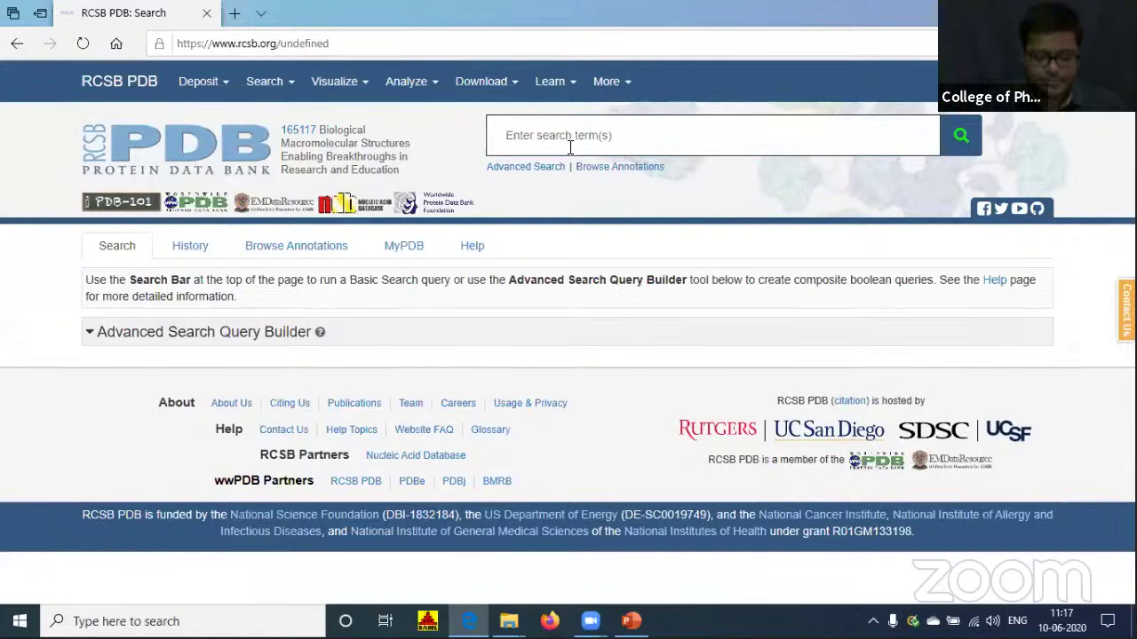
pyautogui.write('covid')
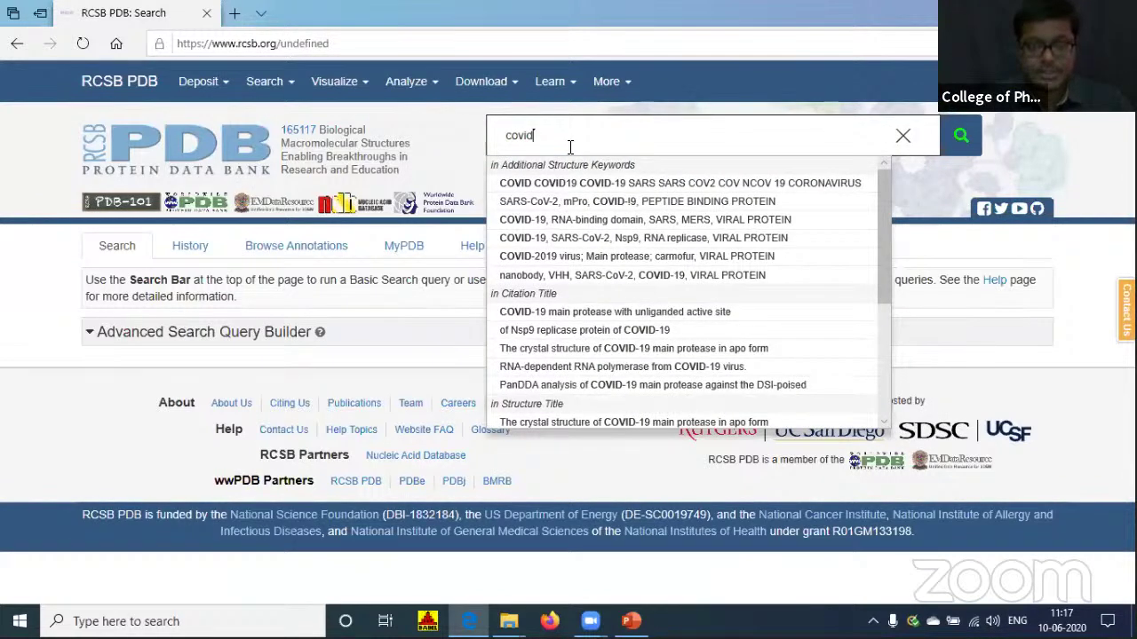
pyautogui.write('-19')
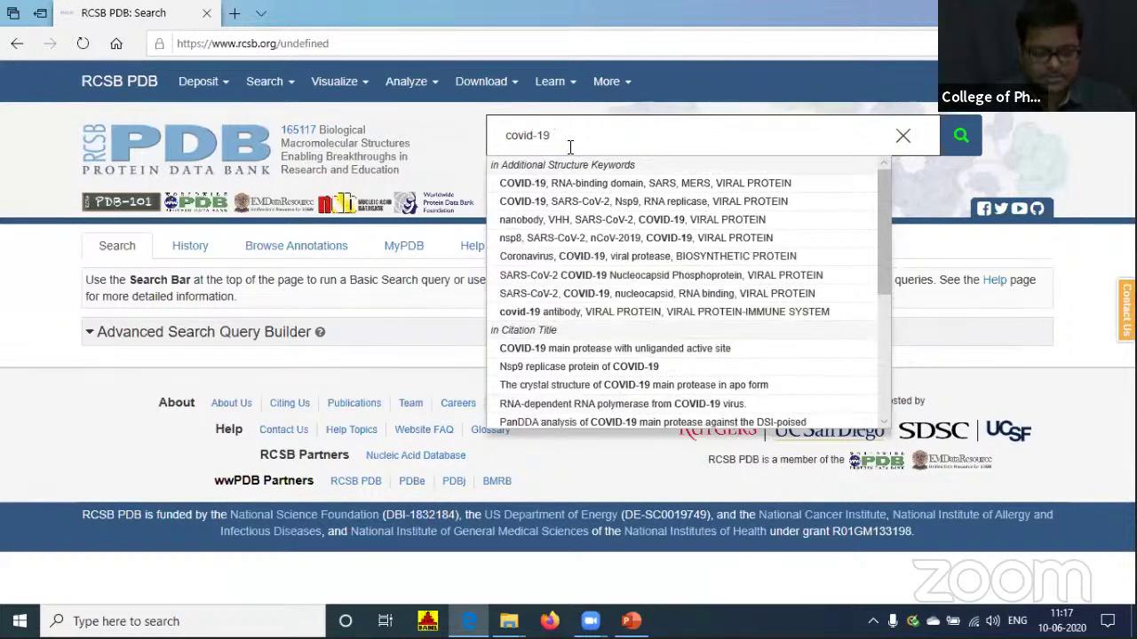
pyautogui.write(' protease')
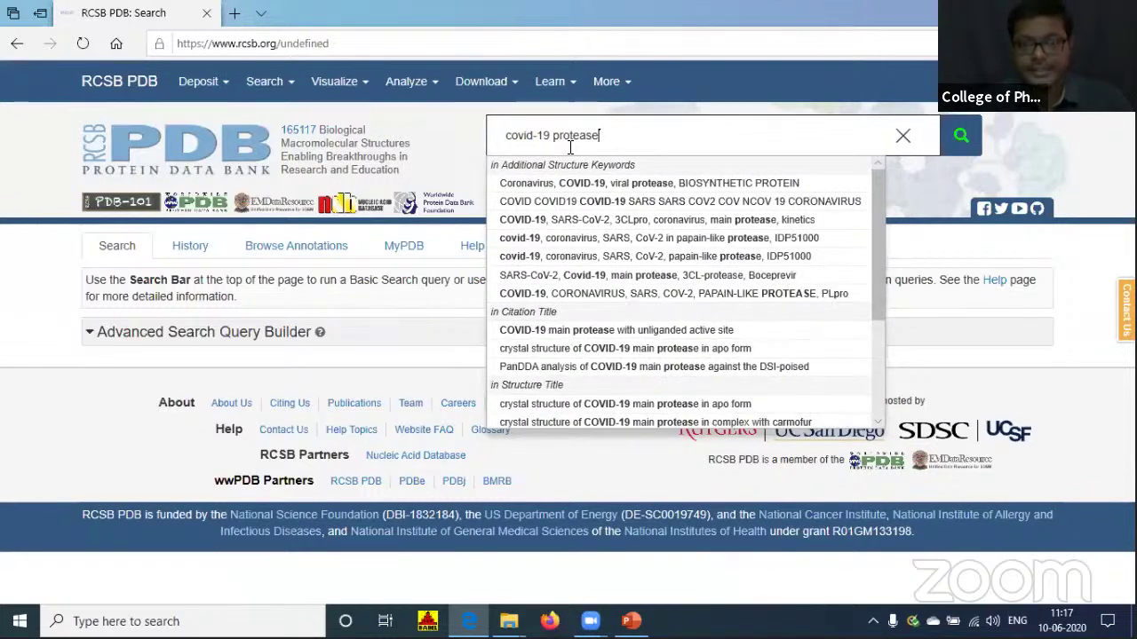
pyautogui.press('Return')
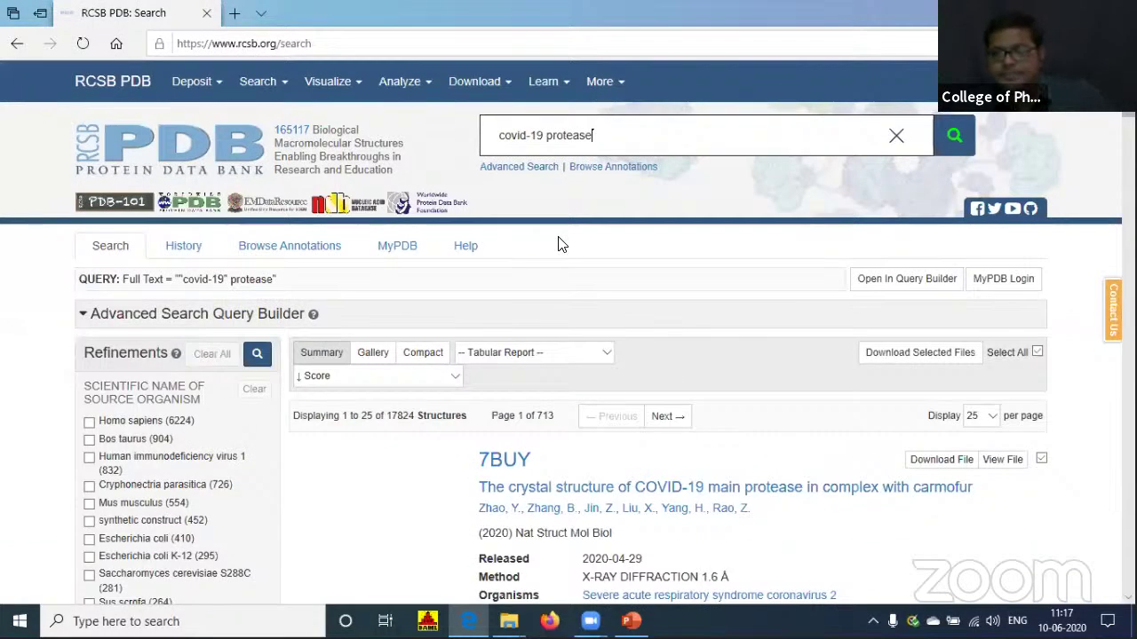
pyautogui.scroll(-2, 558, 244)
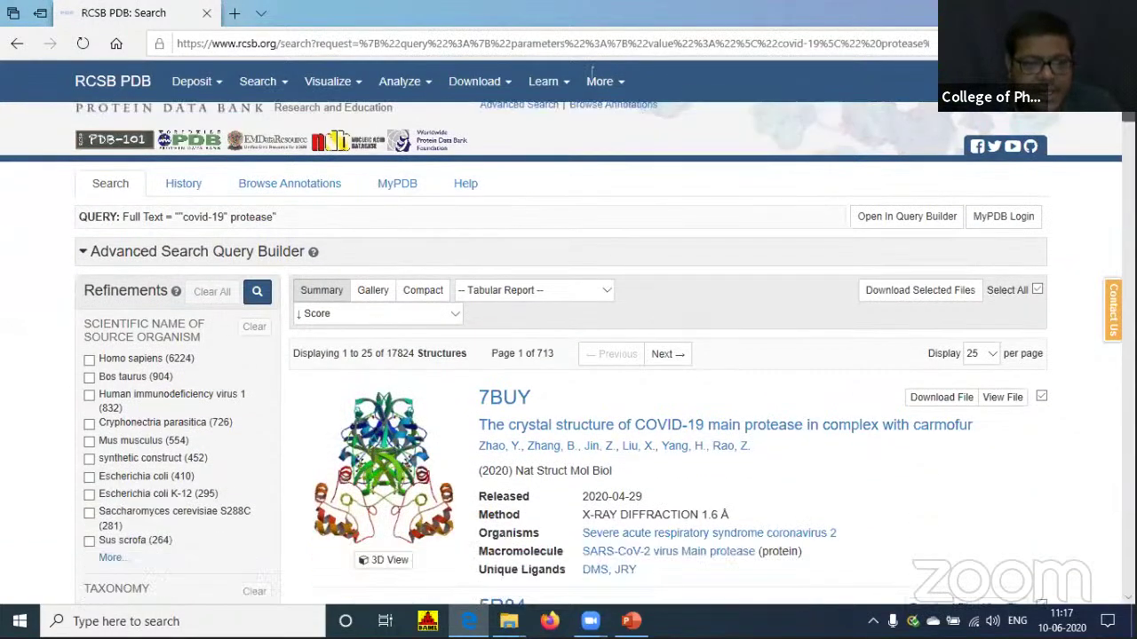
pyautogui.scroll(-4, 568, 355)
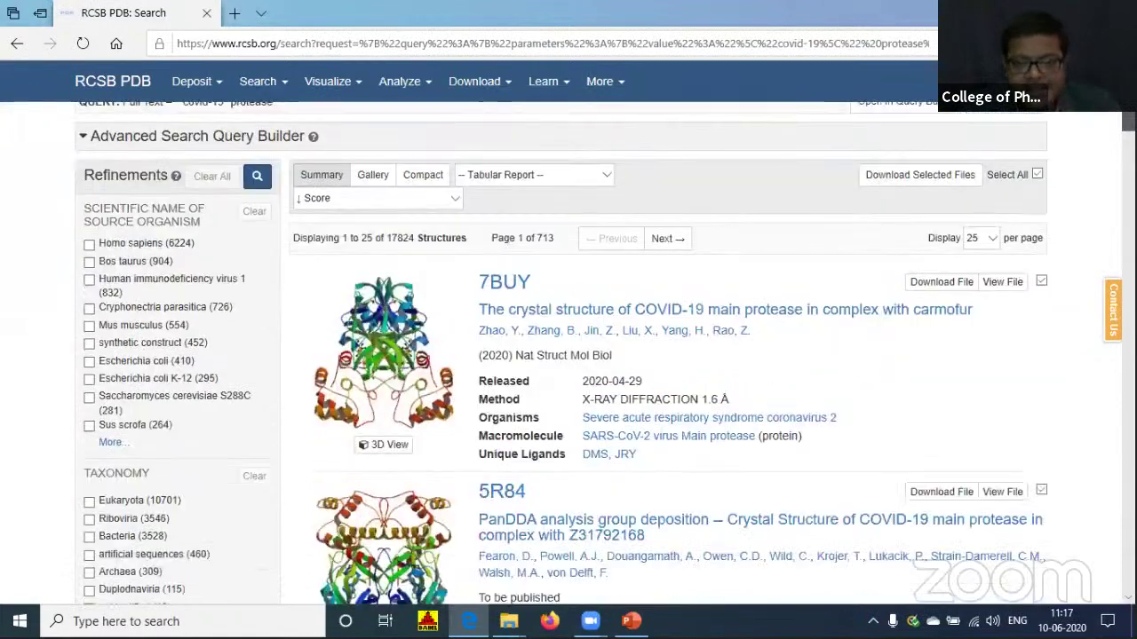
pyautogui.scroll(-10, 569, 355)
pyautogui.scroll(15, 569, 355)
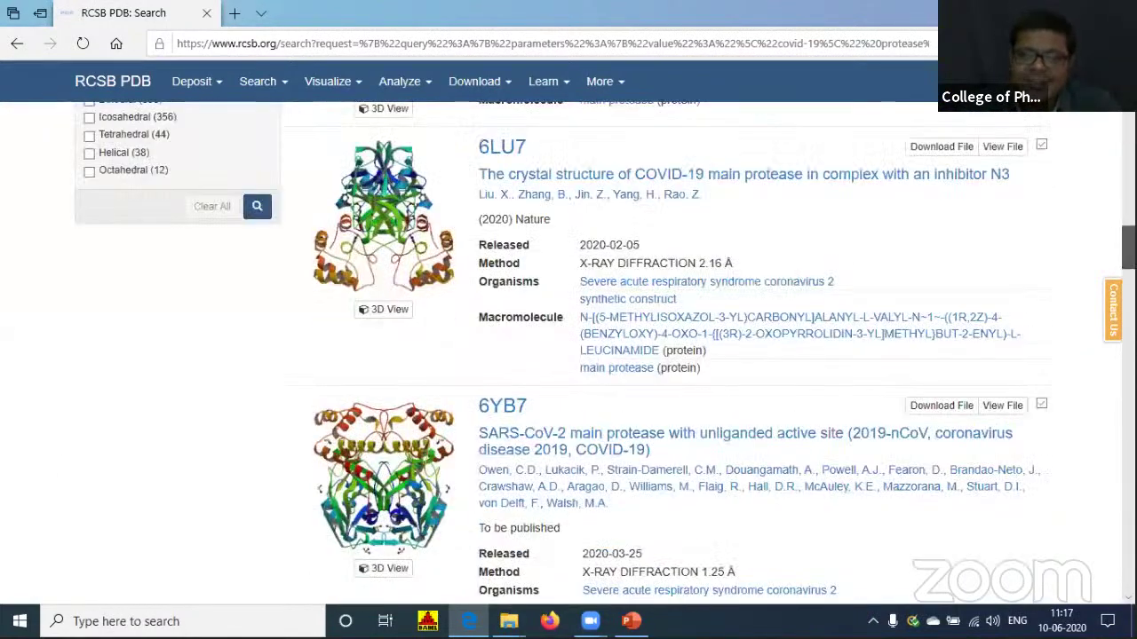
# Compare the COVID-19 main protease structures in the search results by title, method, resolution and unique ligands.
pyautogui.scroll(-1, 435, 205)
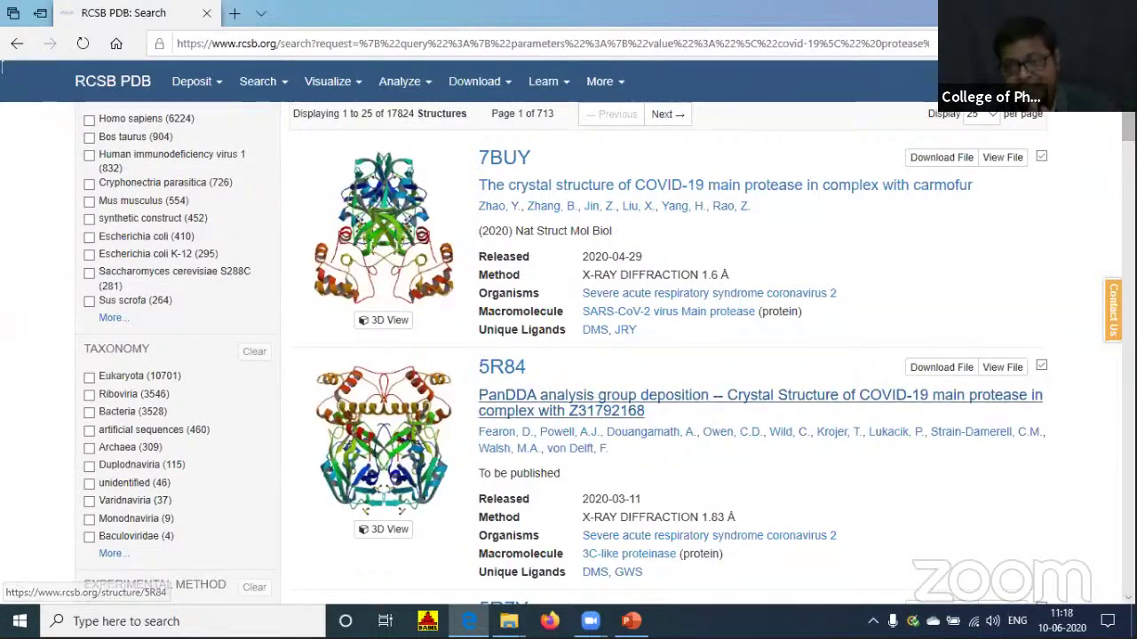
pyautogui.scroll(-2, 559, 399)
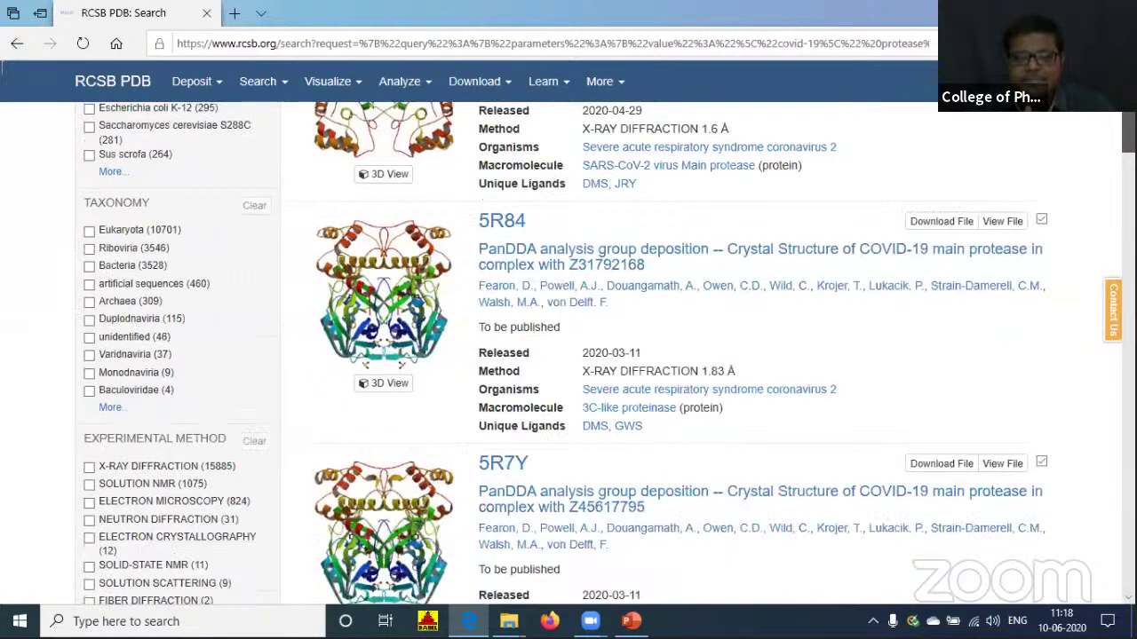
pyautogui.scroll(2, 620, 318)
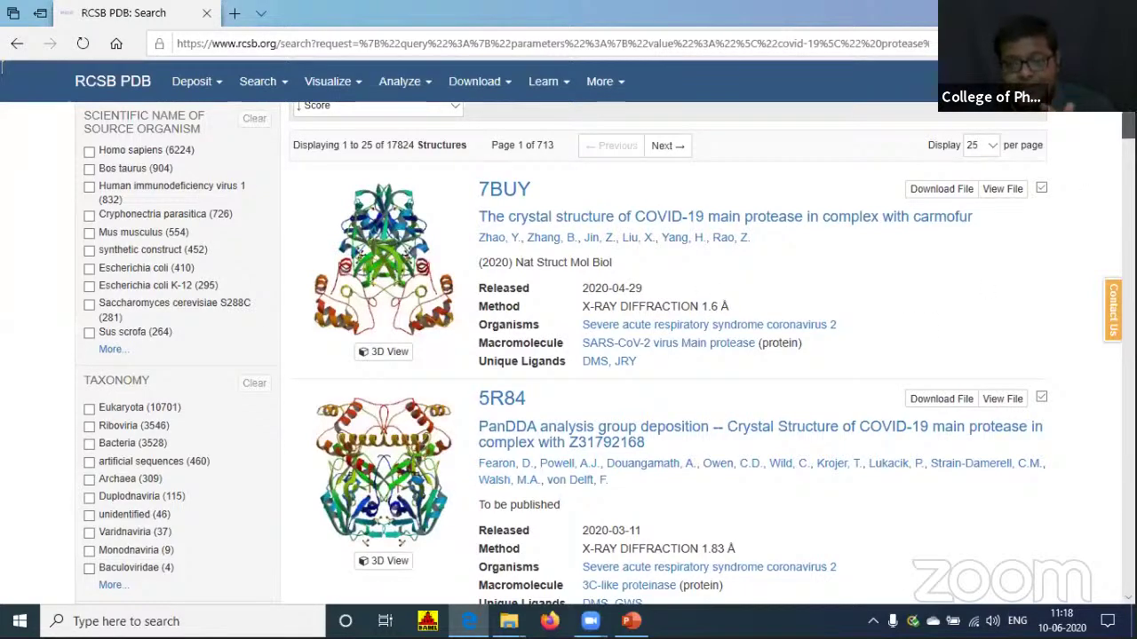
pyautogui.scroll(-3, 1128, 129)
pyautogui.scroll(-9, 621, 355)
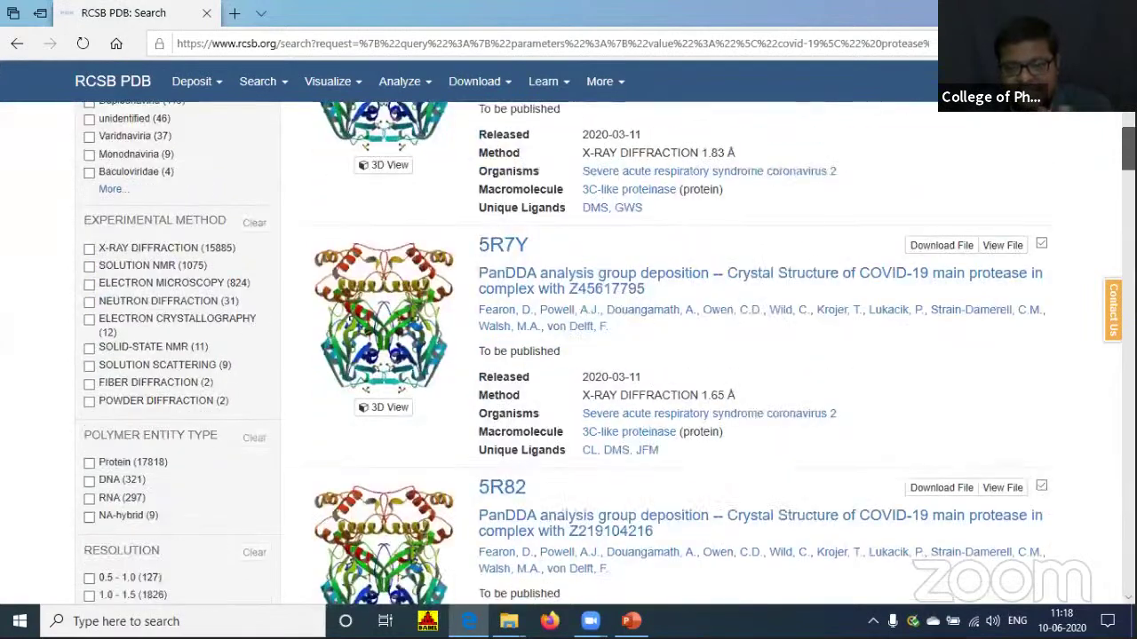
pyautogui.scroll(-3, 622, 355)
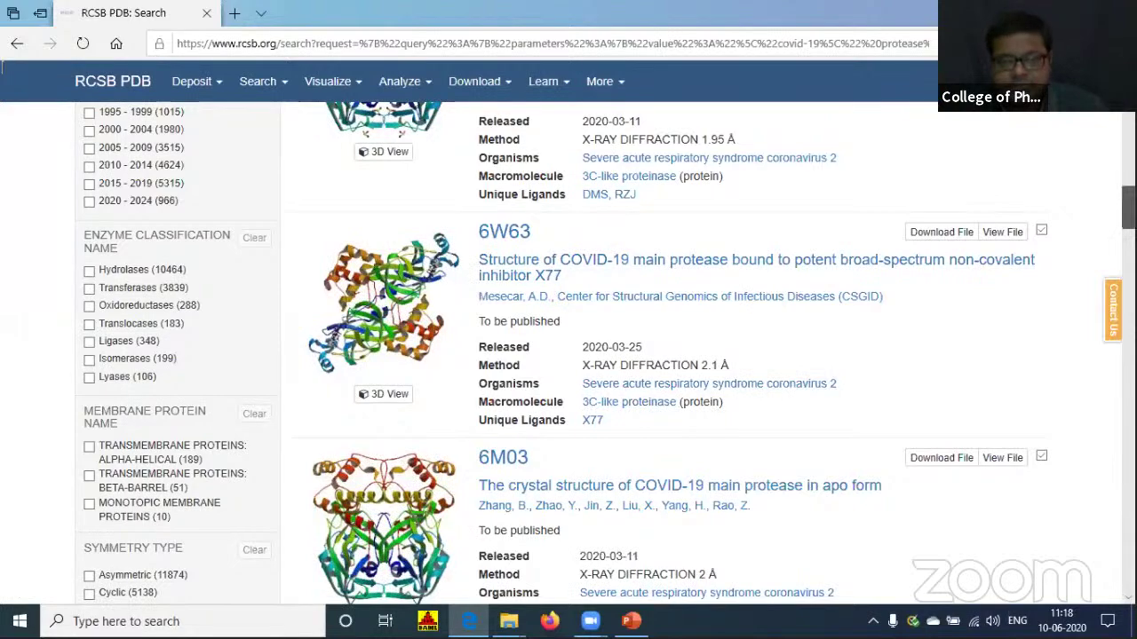
pyautogui.scroll(2, 609, 354)
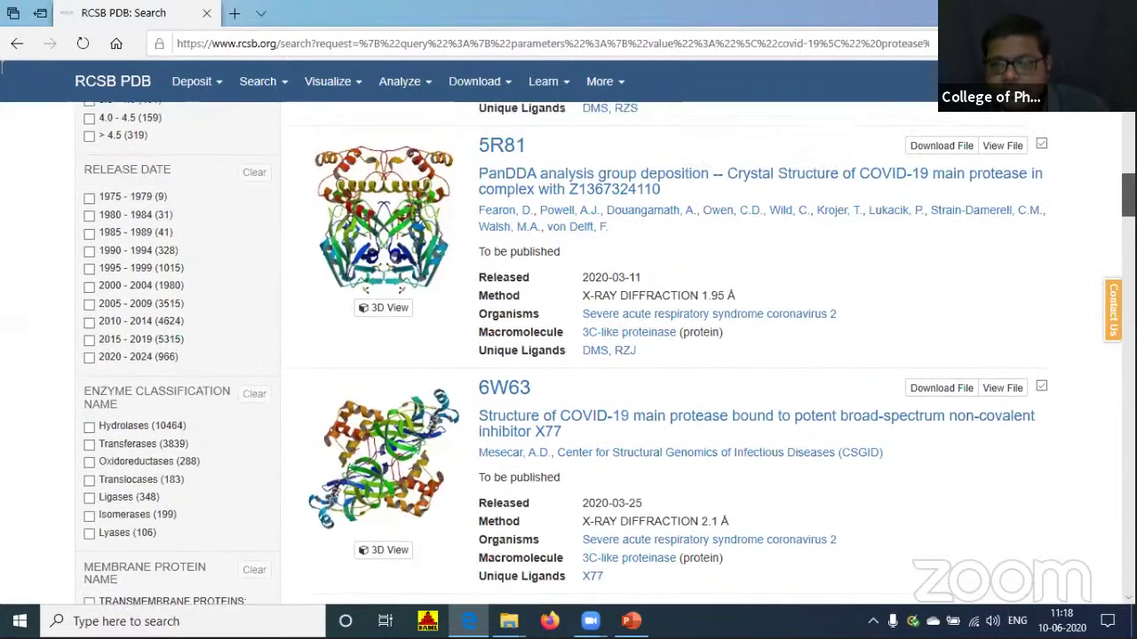
pyautogui.scroll(4, 608, 353)
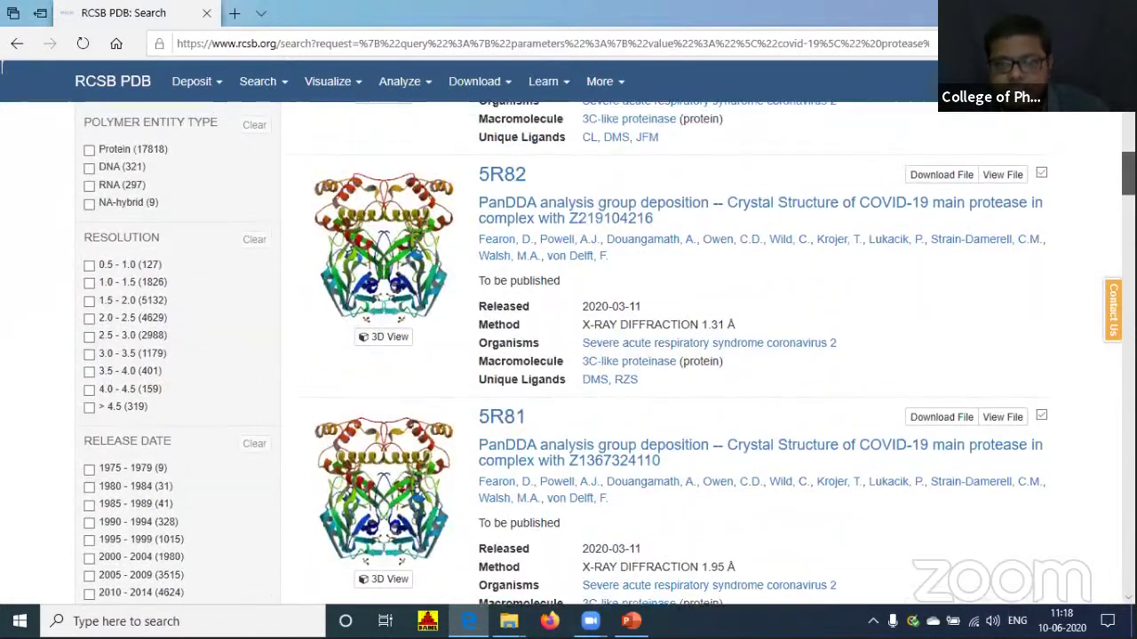
pyautogui.scroll(2, 608, 354)
pyautogui.scroll(3, 608, 353)
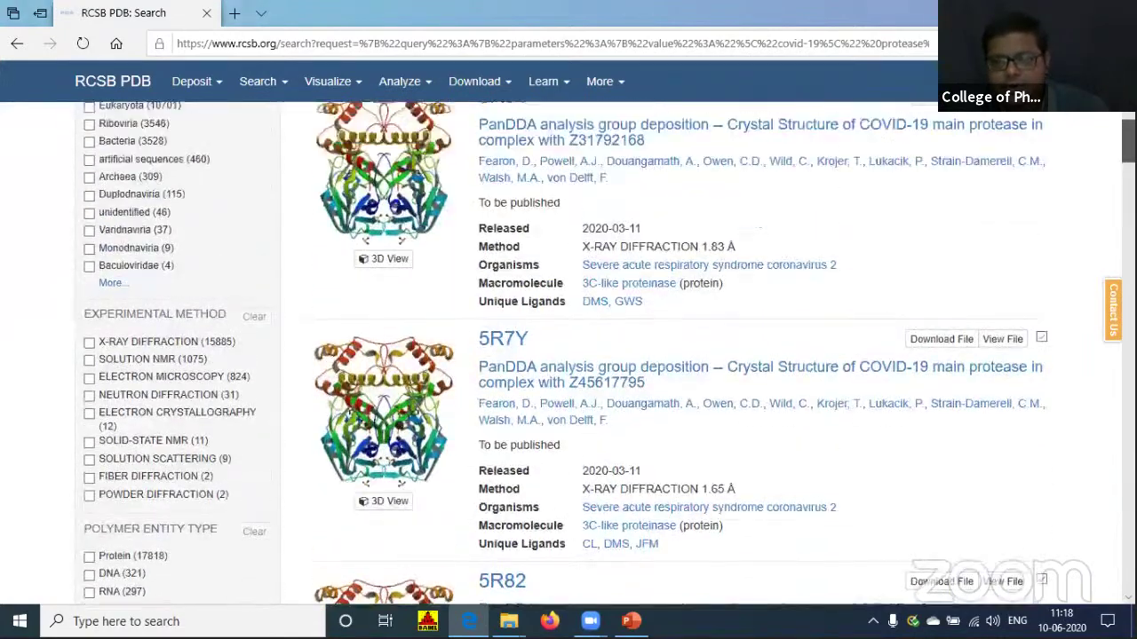
pyautogui.scroll(-13, 609, 354)
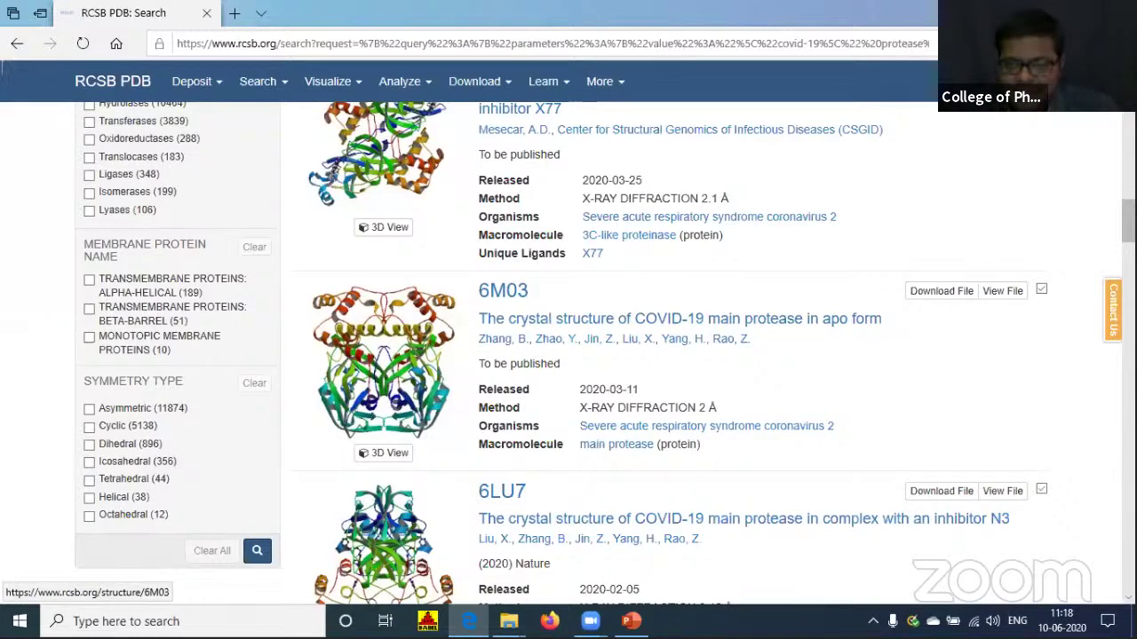
# Open the 6W63 entry for the main protease bound to inhibitor X77 and review its summary, experimental data and literature.
pyautogui.scroll(4, 858, 300)
pyautogui.scroll(-2, 858, 300)
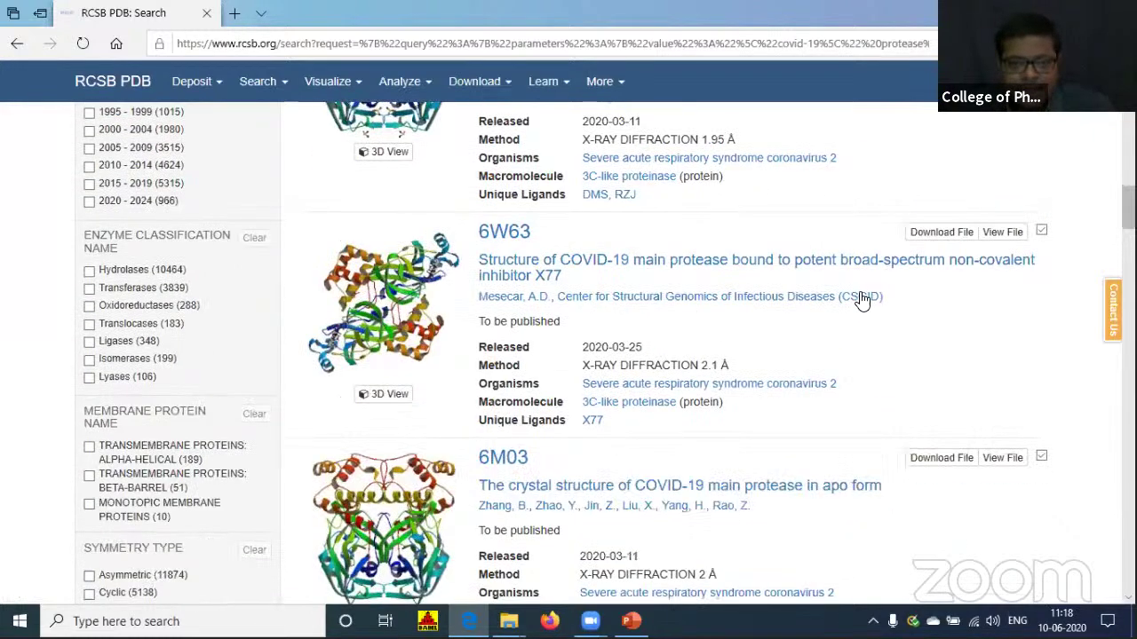
pyautogui.click(530, 265)
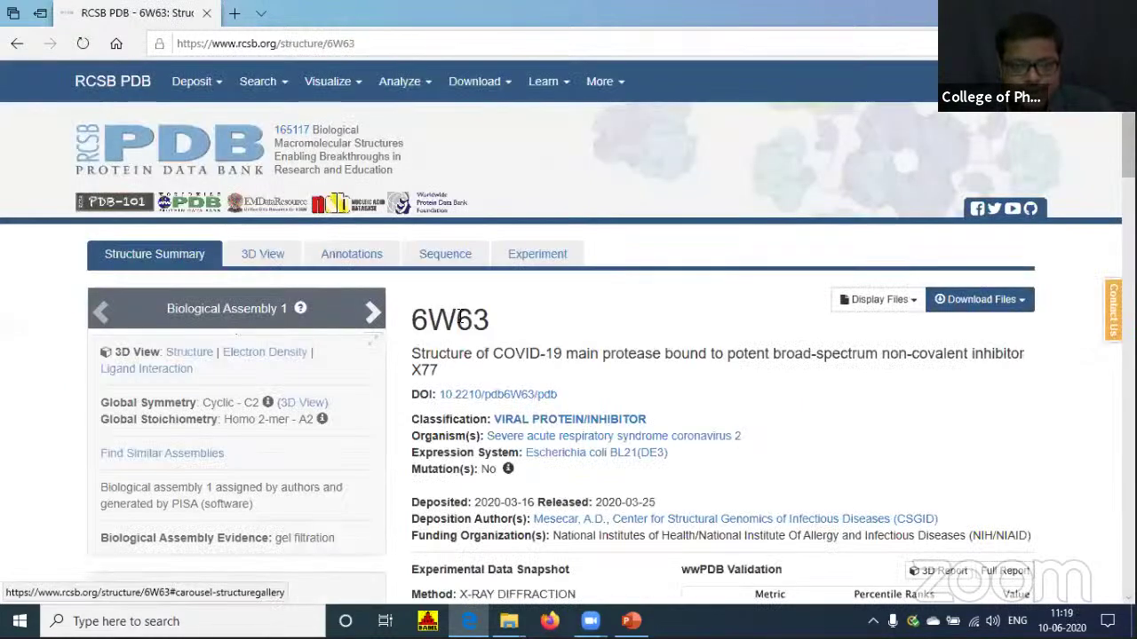
pyautogui.scroll(-2, 569, 355)
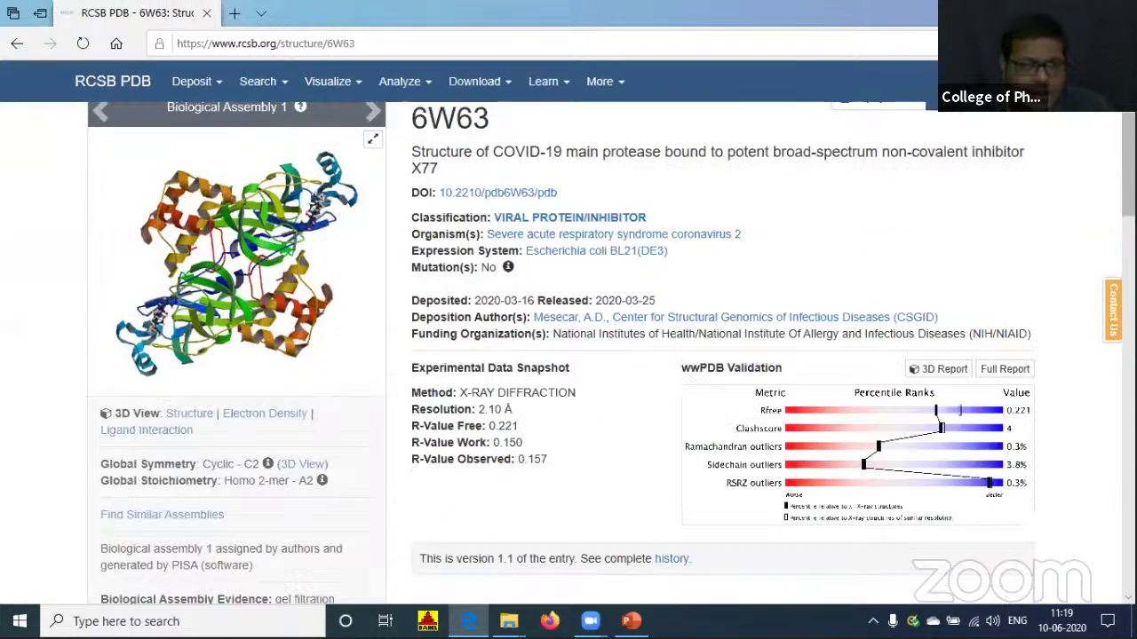
pyautogui.scroll(-1, 502, 299)
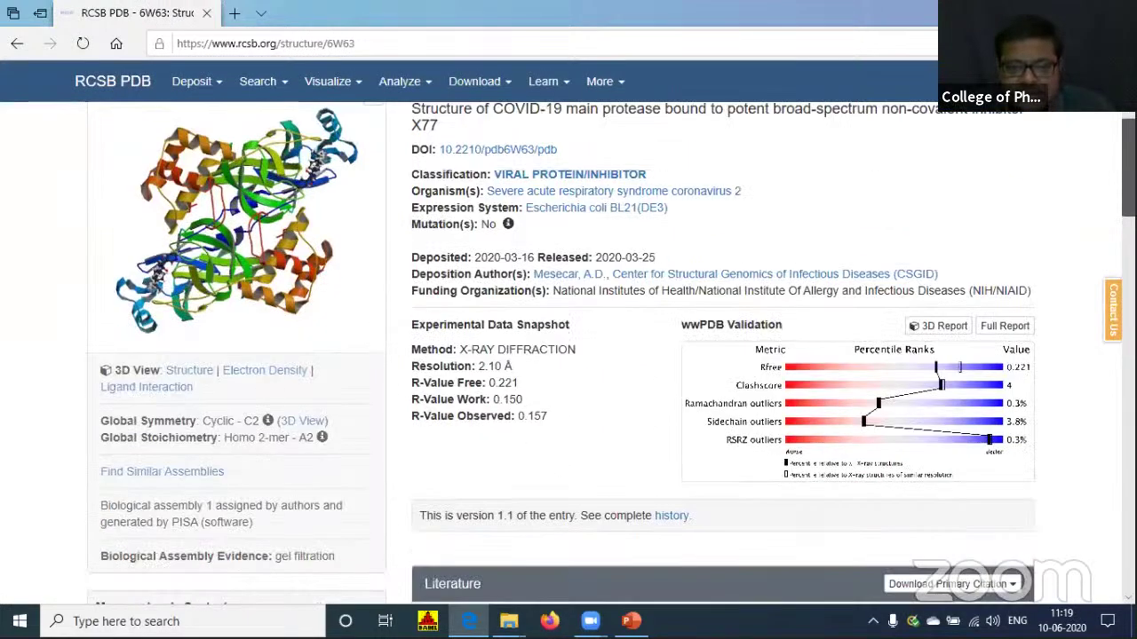
pyautogui.scroll(-3, 502, 300)
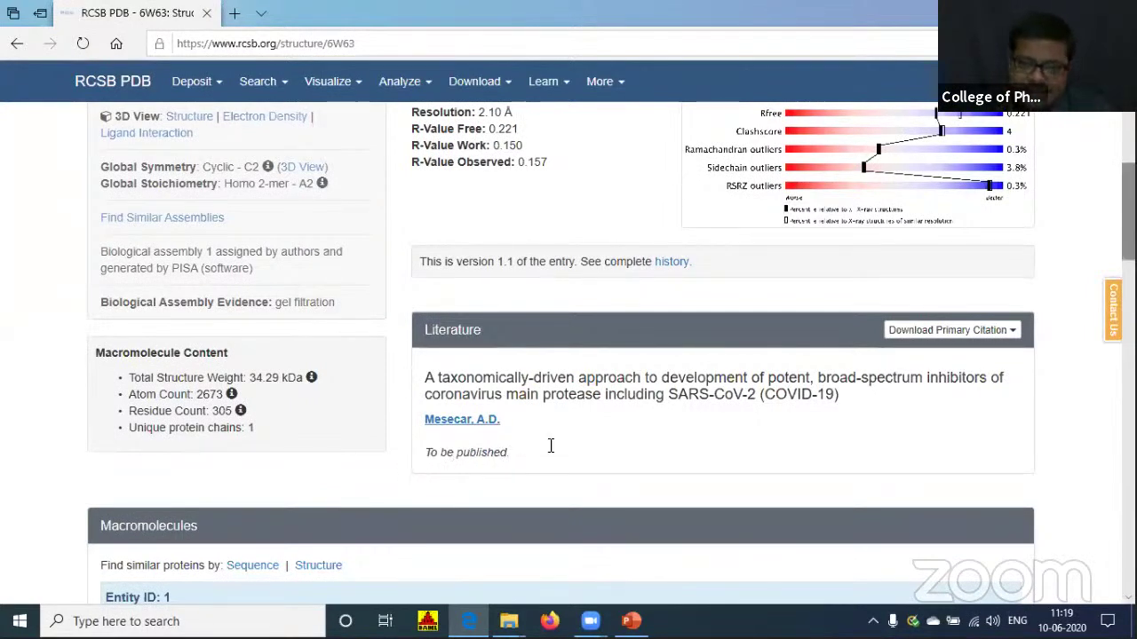
pyautogui.scroll(2, 994, 377)
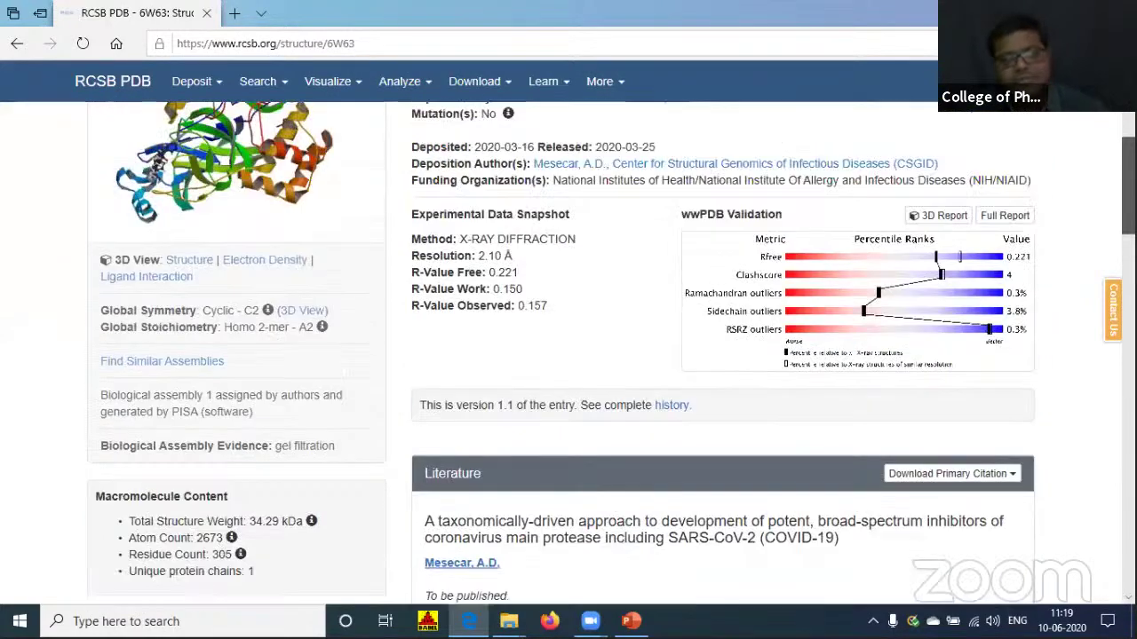
pyautogui.scroll(3, 323, 274)
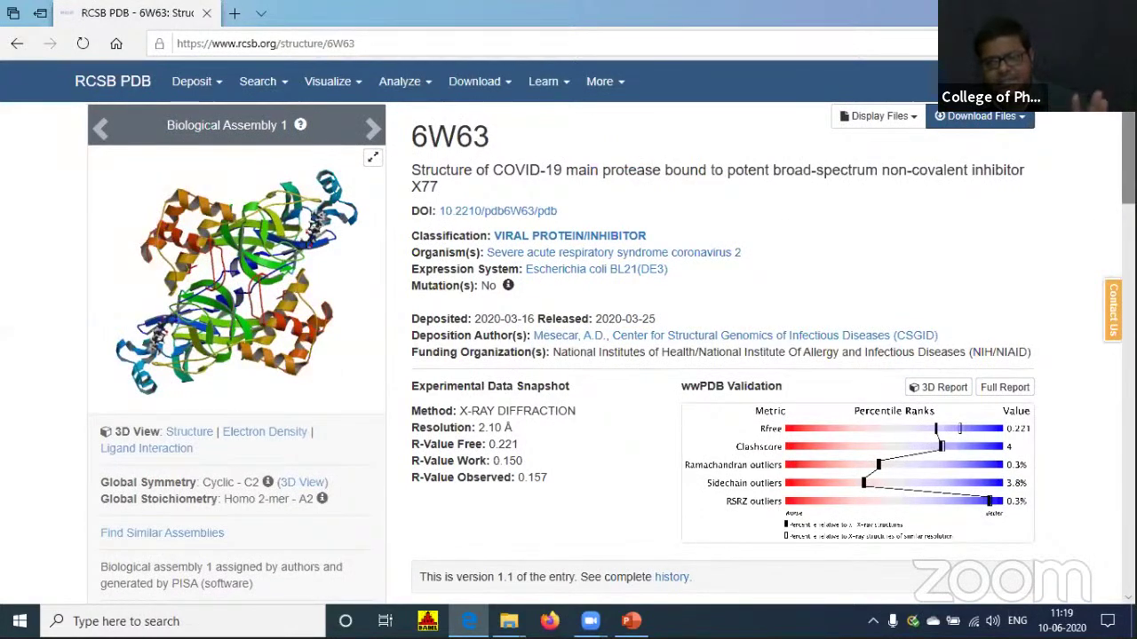
# Find ligand X77 under the entry's small molecules and enlarge its 2D diagram.
pyautogui.scroll(-2, 520, 393)
pyautogui.scroll(-3, 960, 271)
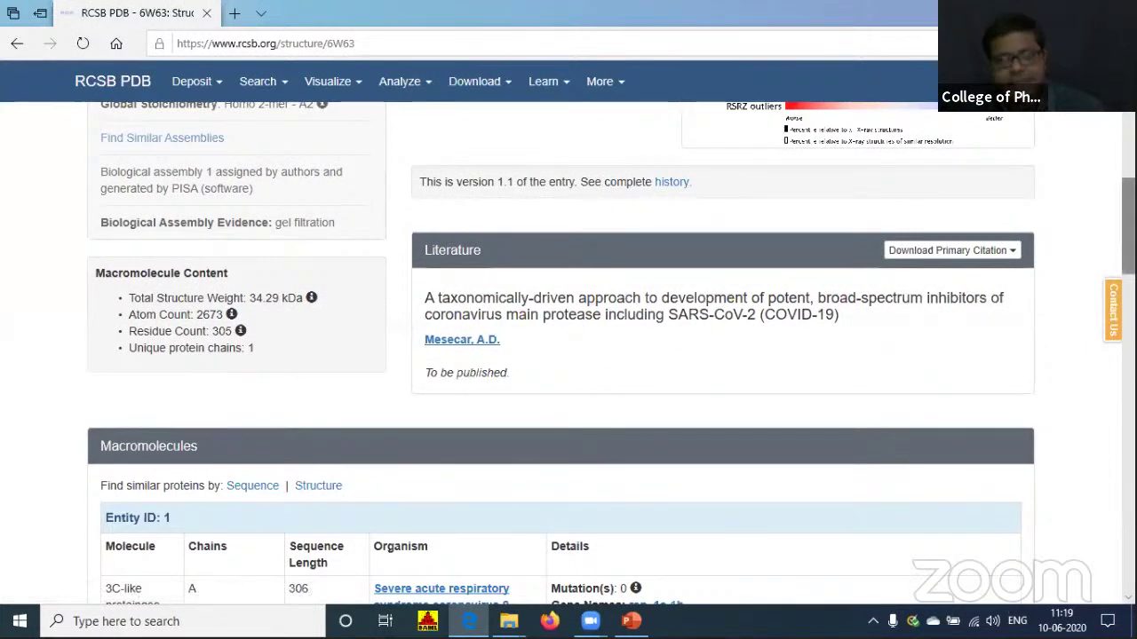
pyautogui.scroll(-4, 569, 355)
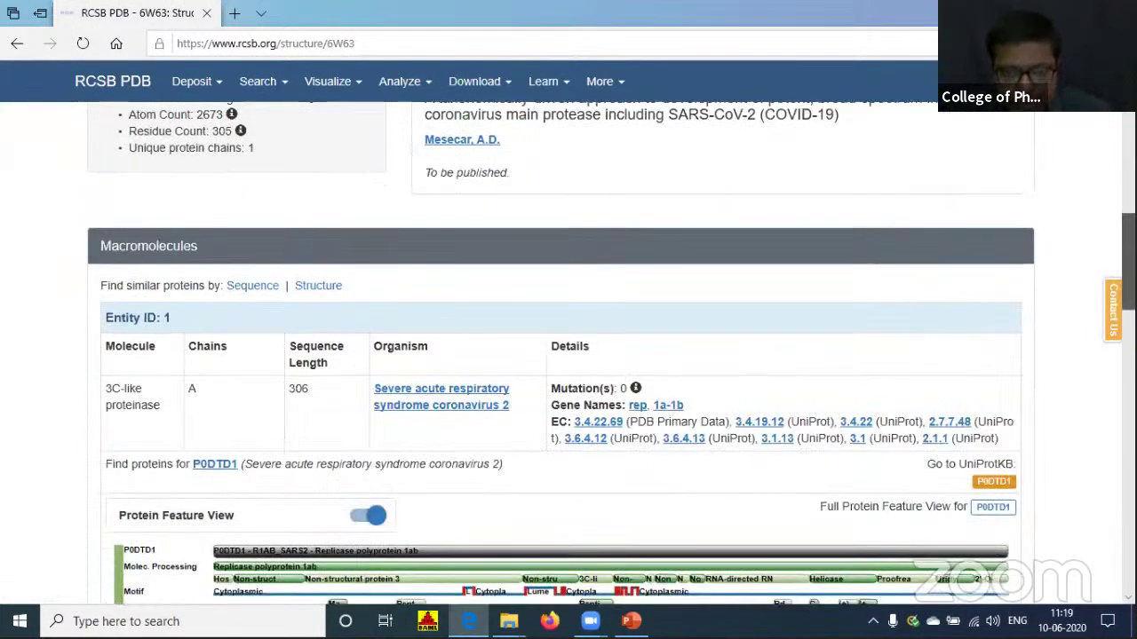
pyautogui.scroll(-6, 755, 404)
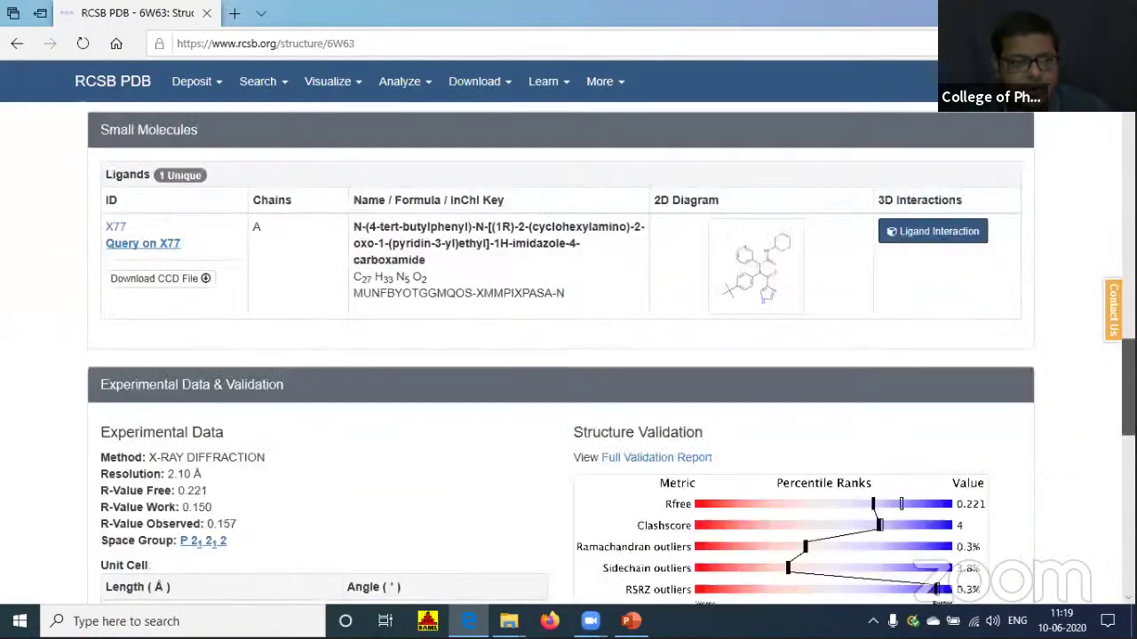
pyautogui.click(762, 279)
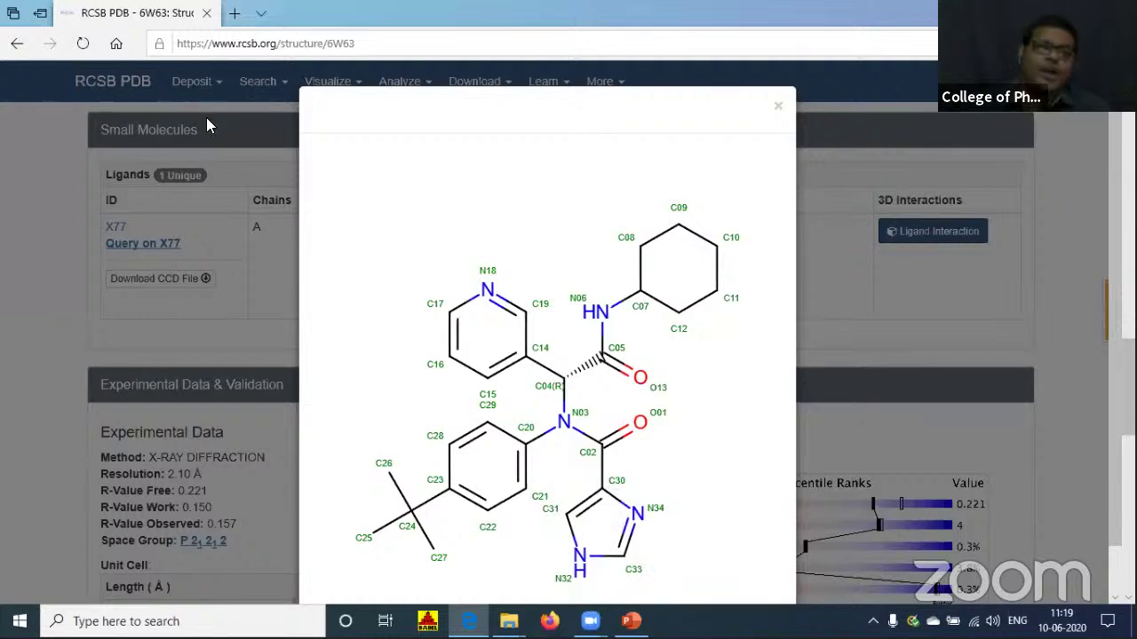
pyautogui.click(777, 106)
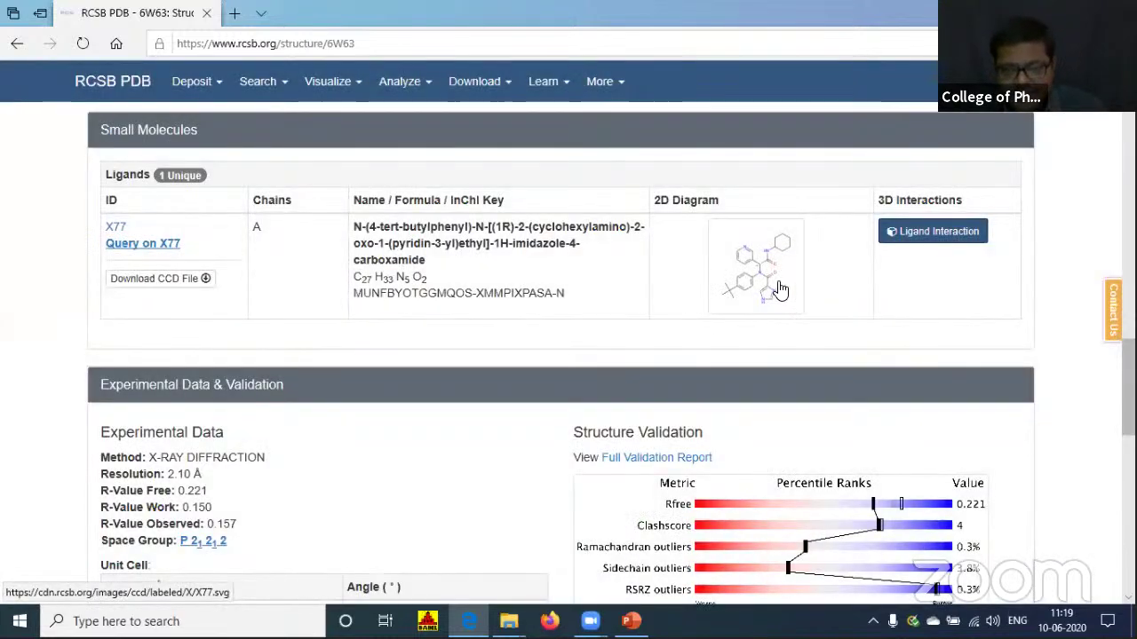
pyautogui.click(778, 289)
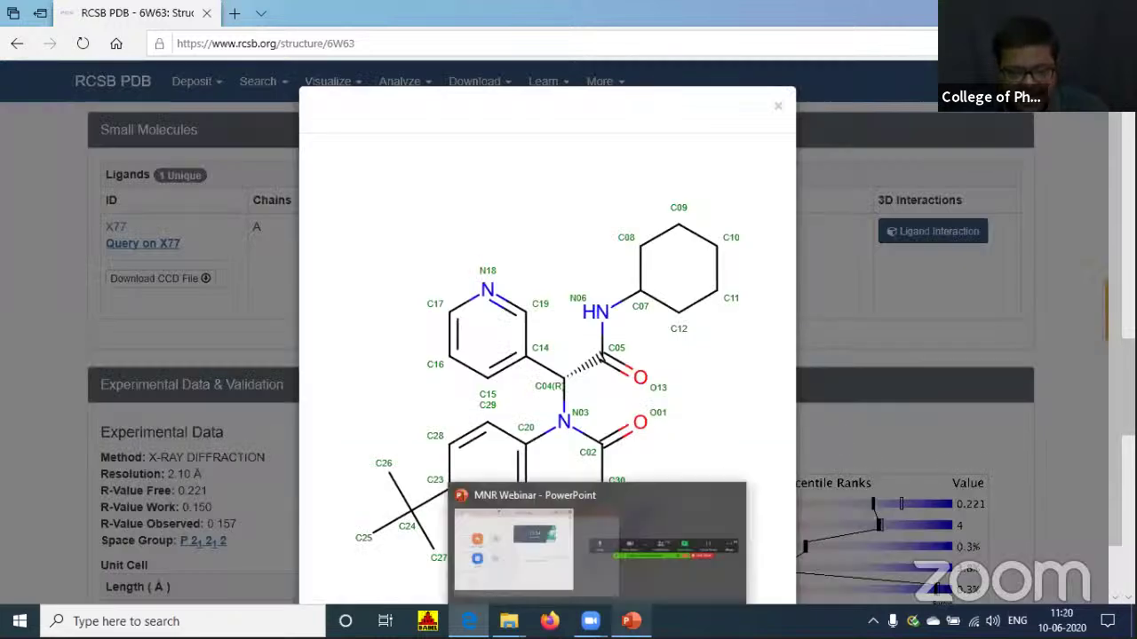
# Show the desktop, search Windows for "chemdraw" and launch ChemDraw Ultra 8.0.
pyautogui.rightClick(746, 622)
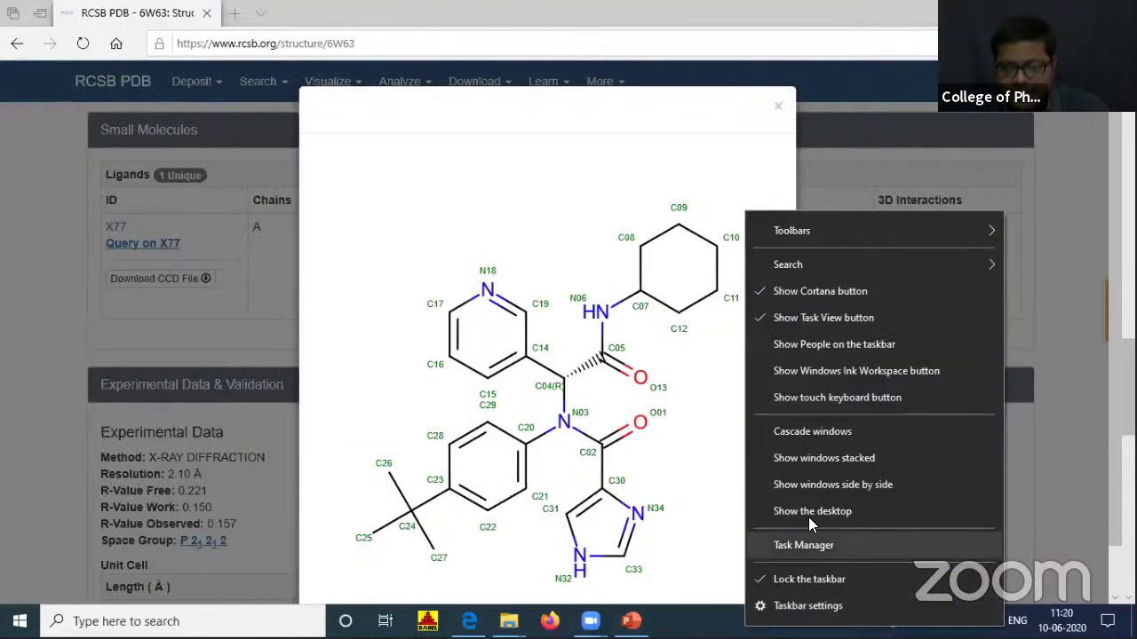
pyautogui.click(805, 511)
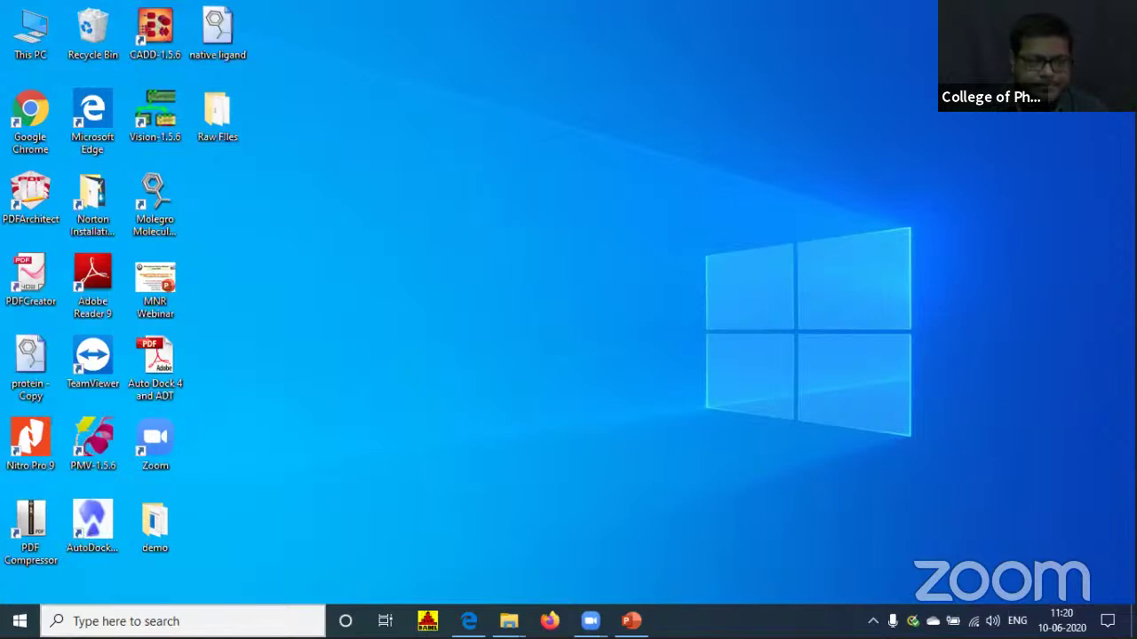
pyautogui.click(126, 621)
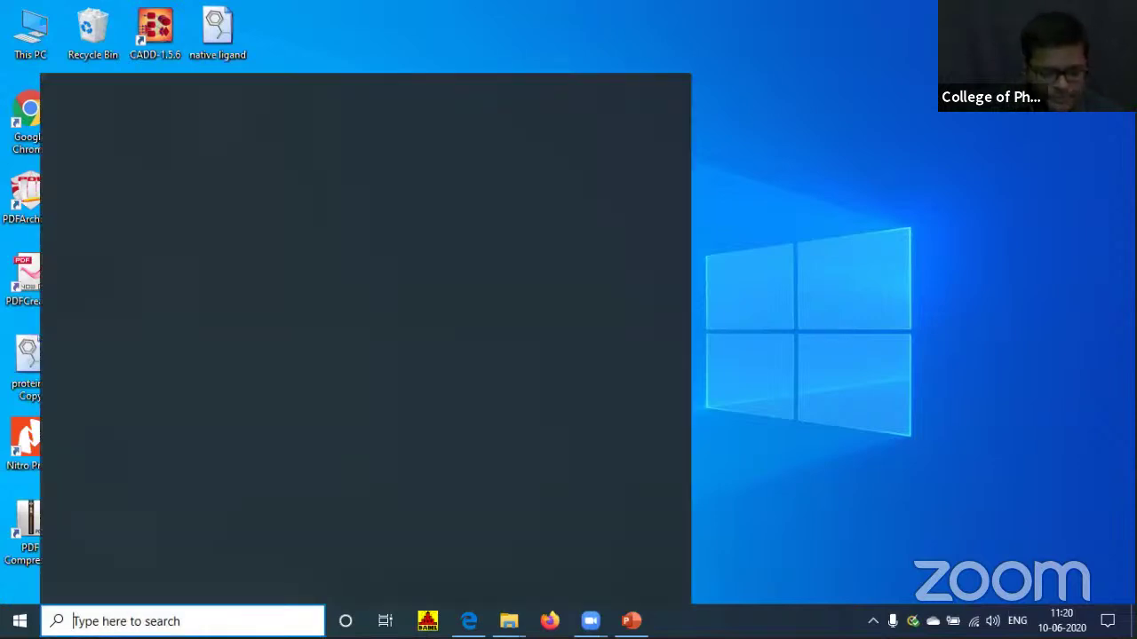
pyautogui.write('chemdraw')
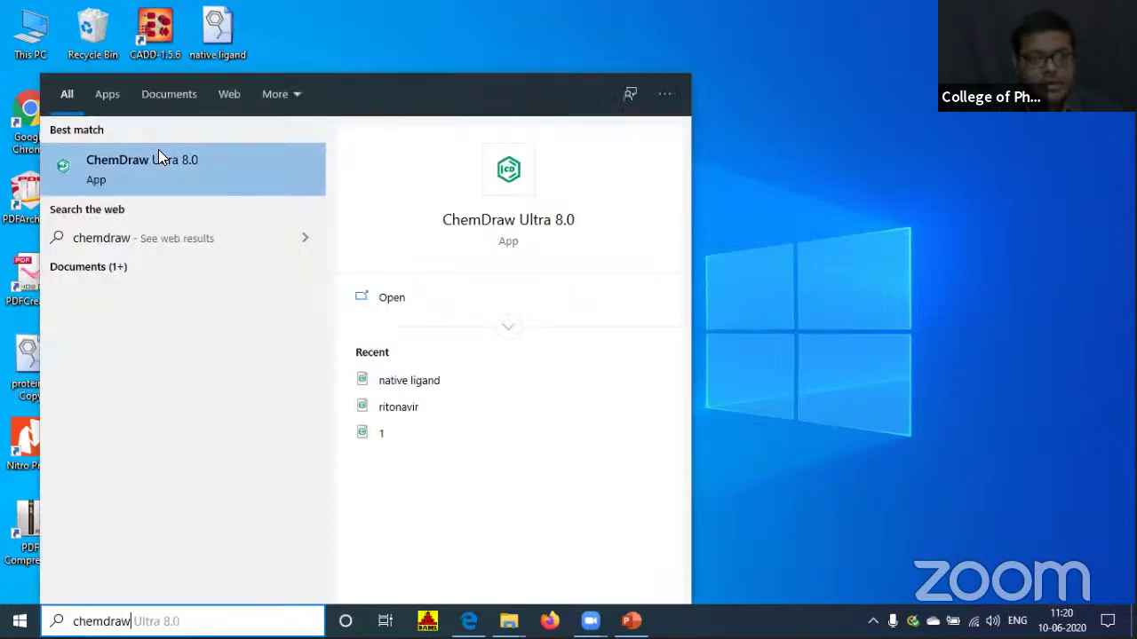
pyautogui.click(160, 157)
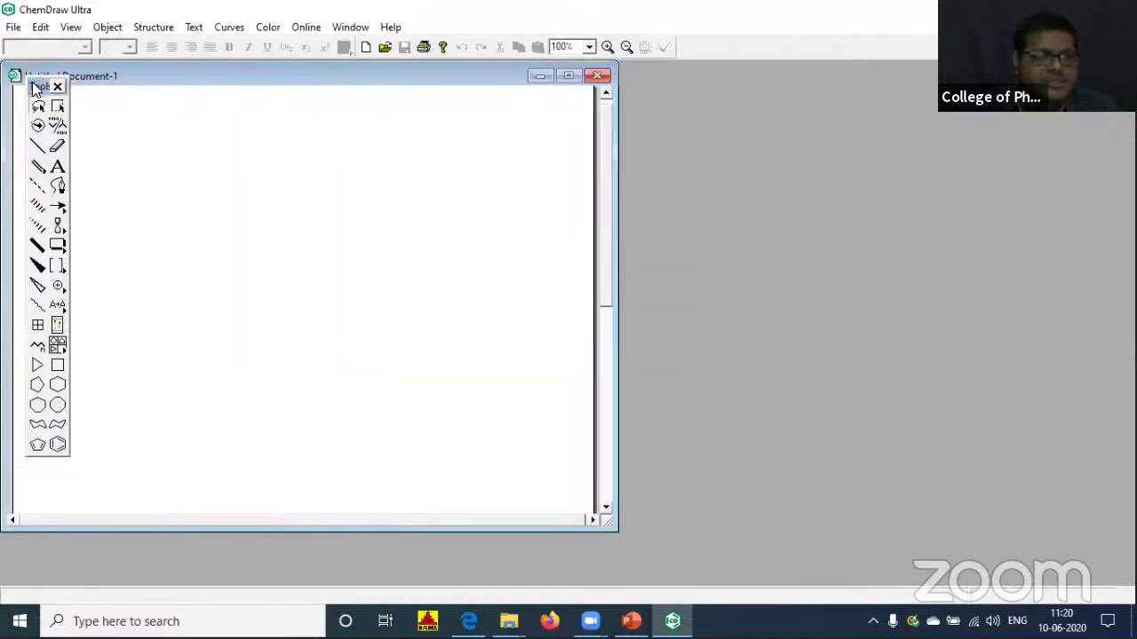
# Open the native ligand file from the Desktop with the file type set to MDL Molfile (*.mol).
pyautogui.click(13, 27)
pyautogui.click(29, 63)
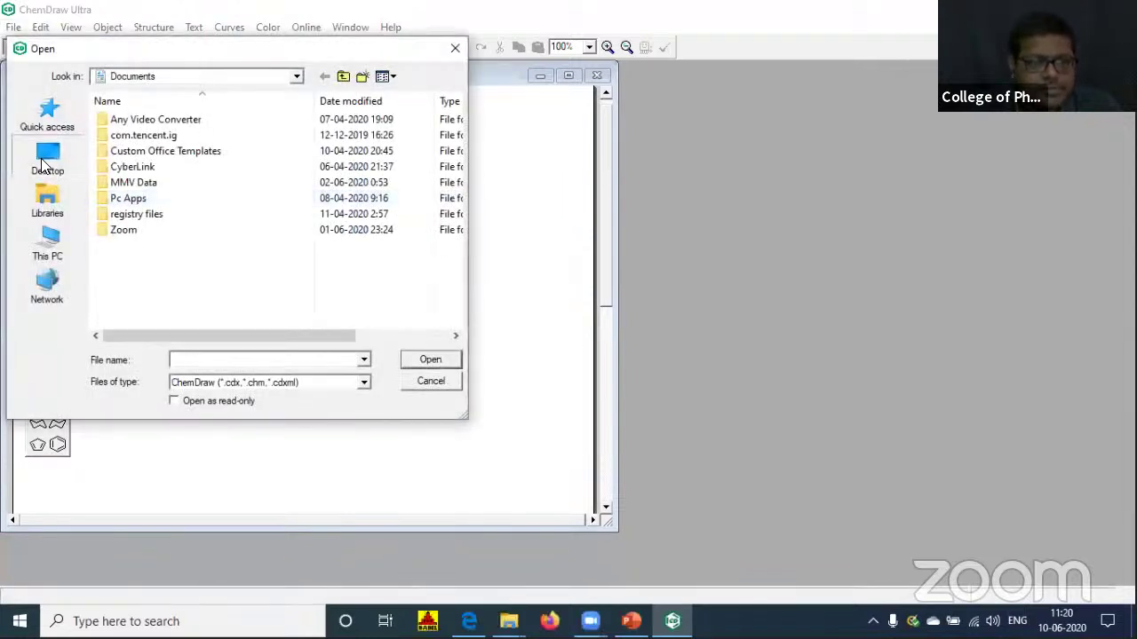
pyautogui.click(47, 158)
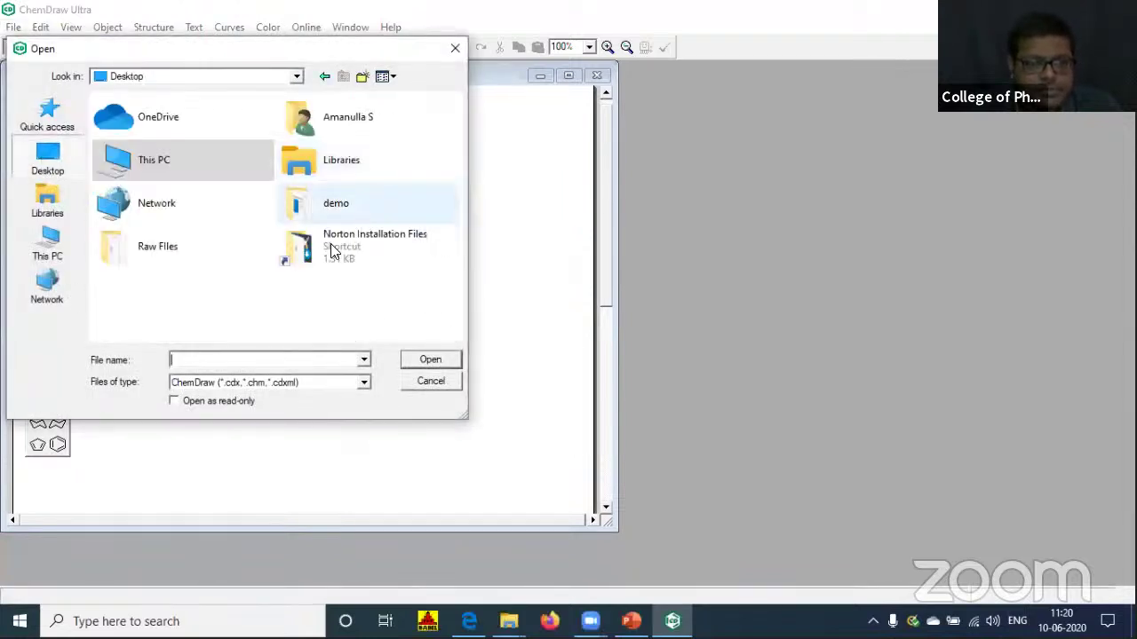
pyautogui.doubleClick(160, 246)
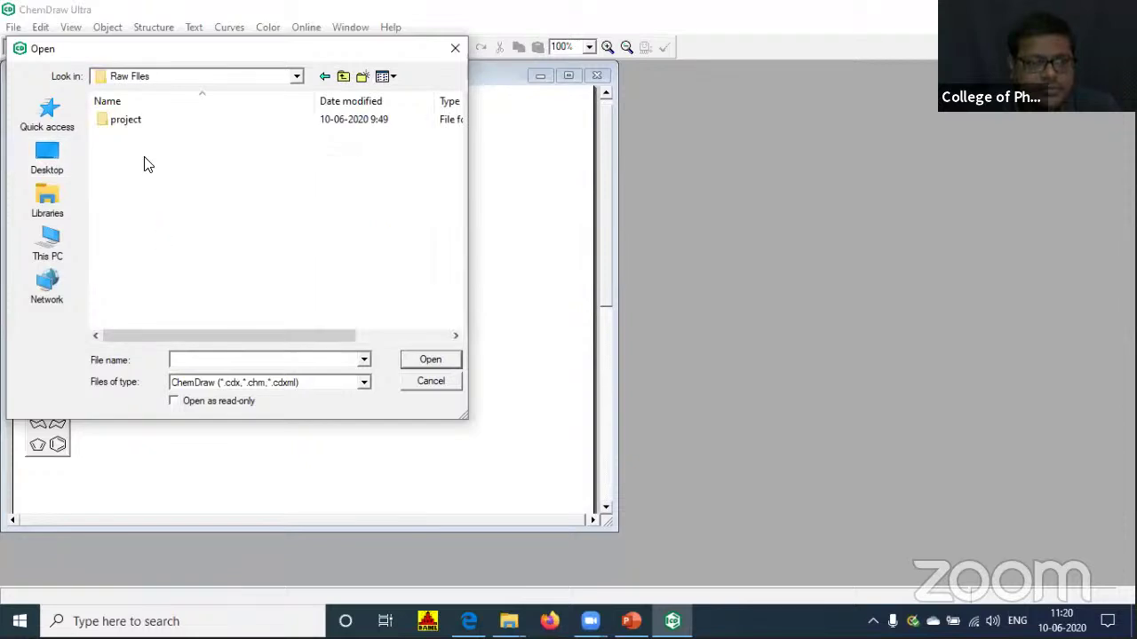
pyautogui.click(322, 78)
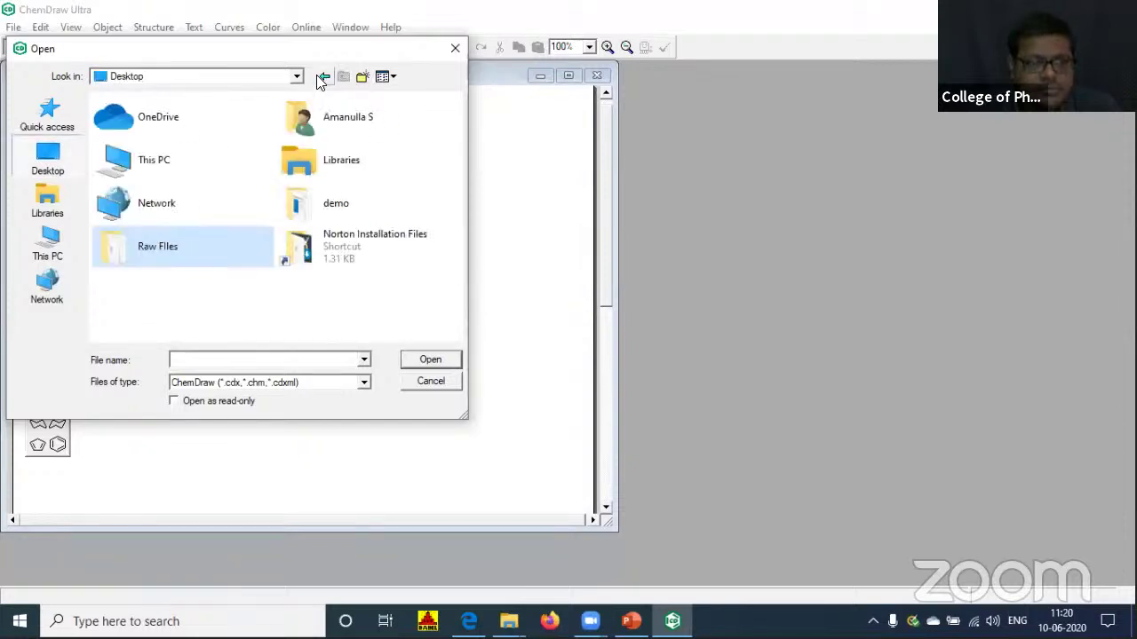
pyautogui.doubleClick(327, 188)
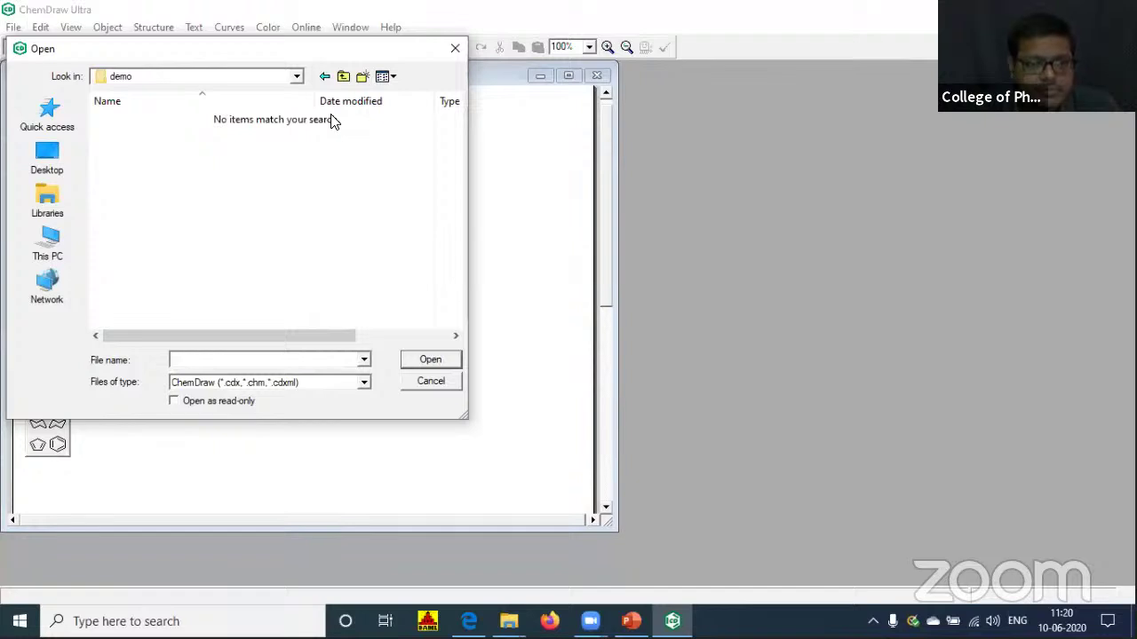
pyautogui.click(363, 382)
pyautogui.click(266, 495)
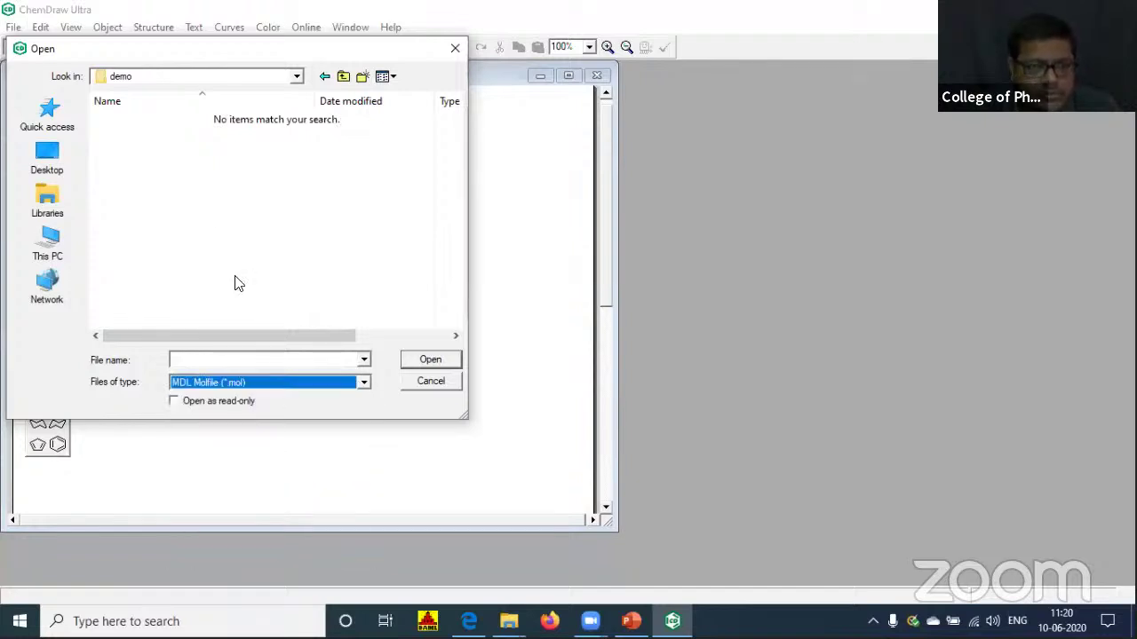
pyautogui.click(48, 159)
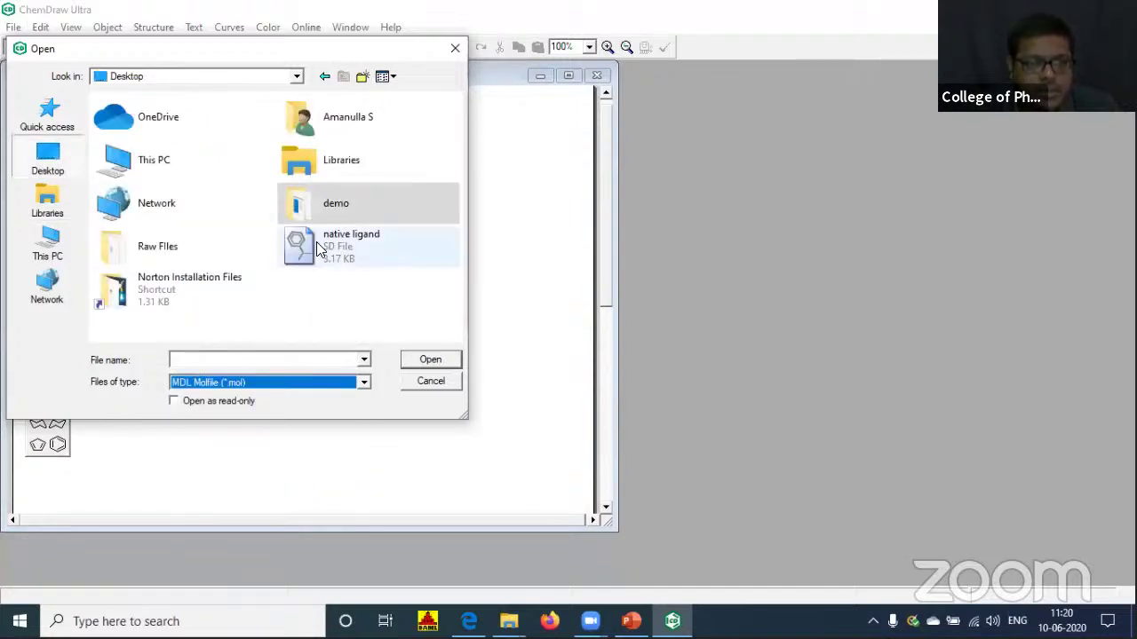
pyautogui.click(346, 246)
pyautogui.click(409, 361)
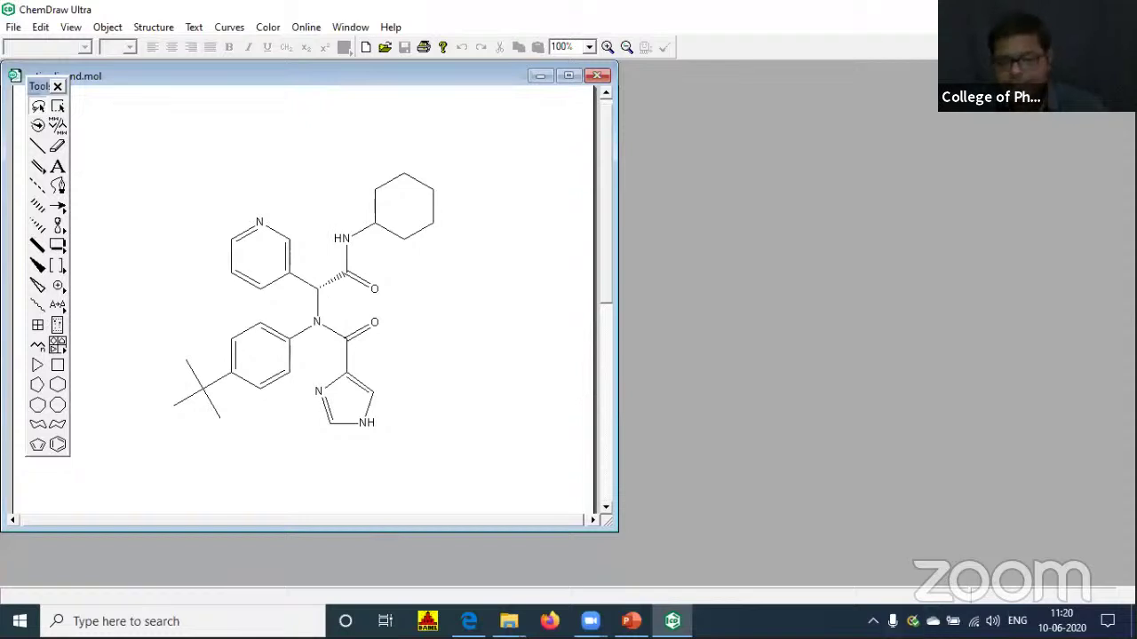
# Switch to the 6W63 entry in Edge, close the enlarged ligand diagram and review the entry's summary and small molecules.
pyautogui.moveTo(591, 620)
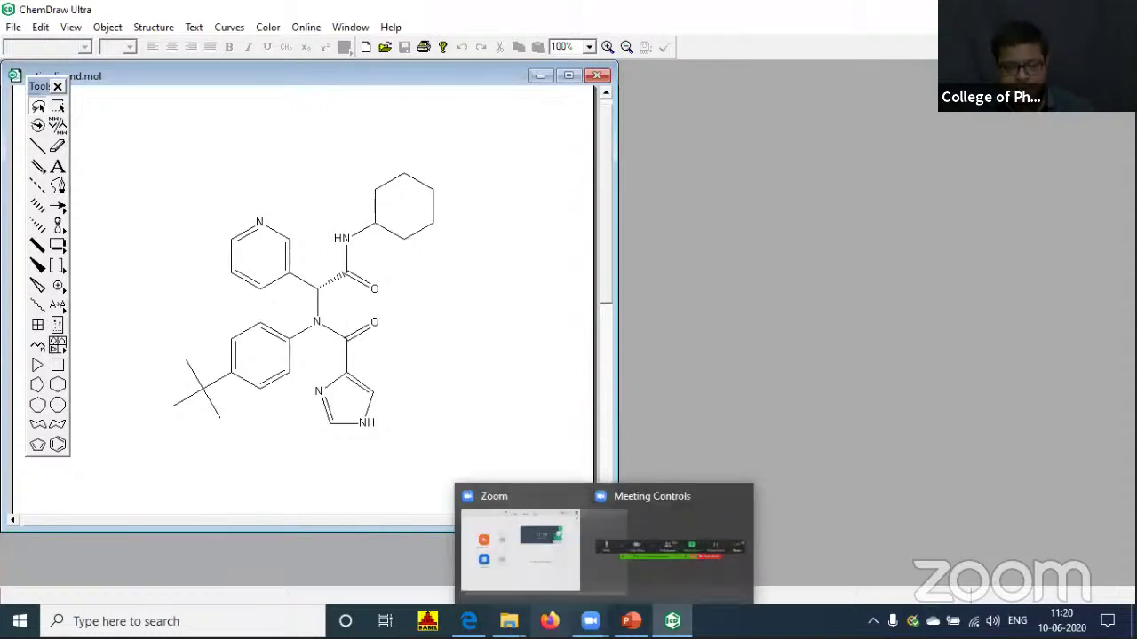
pyautogui.click(468, 621)
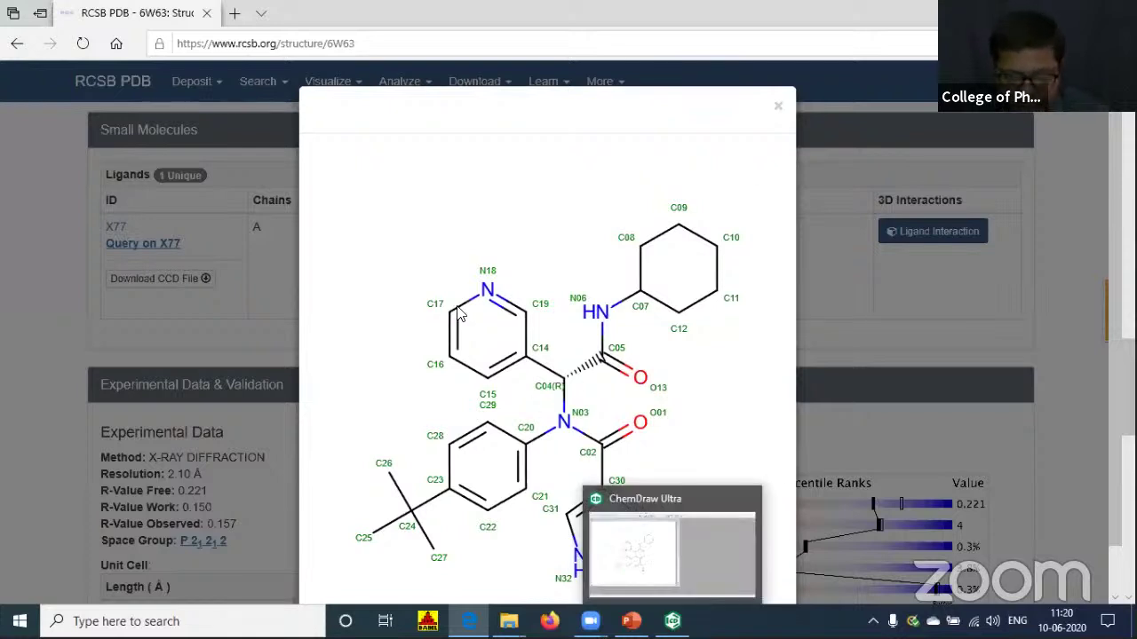
pyautogui.click(779, 107)
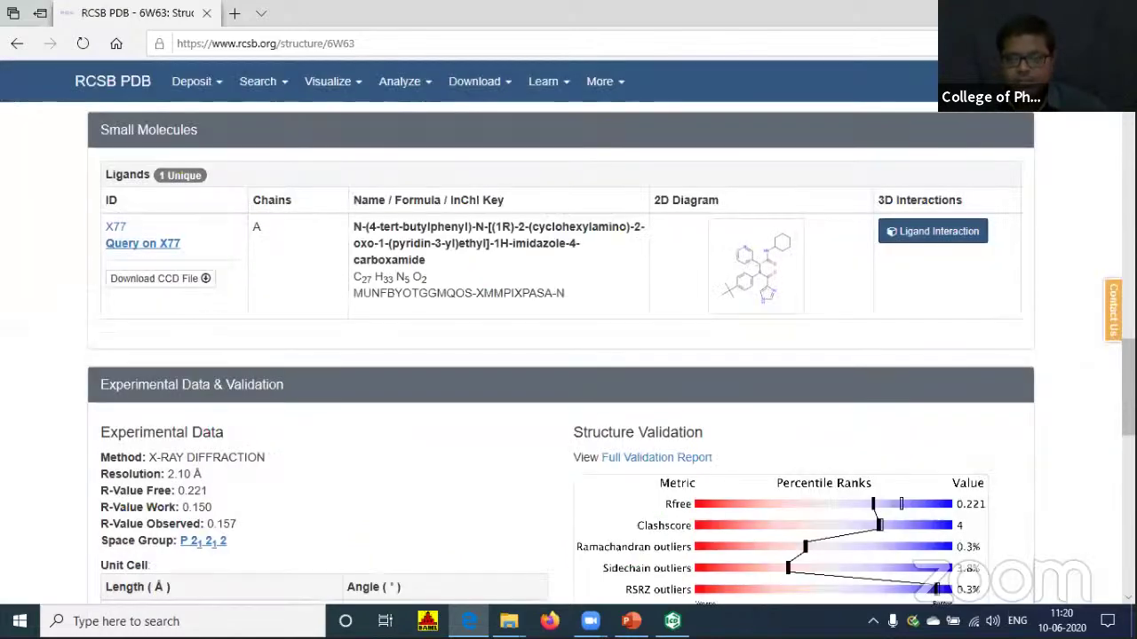
pyautogui.scroll(10, 569, 355)
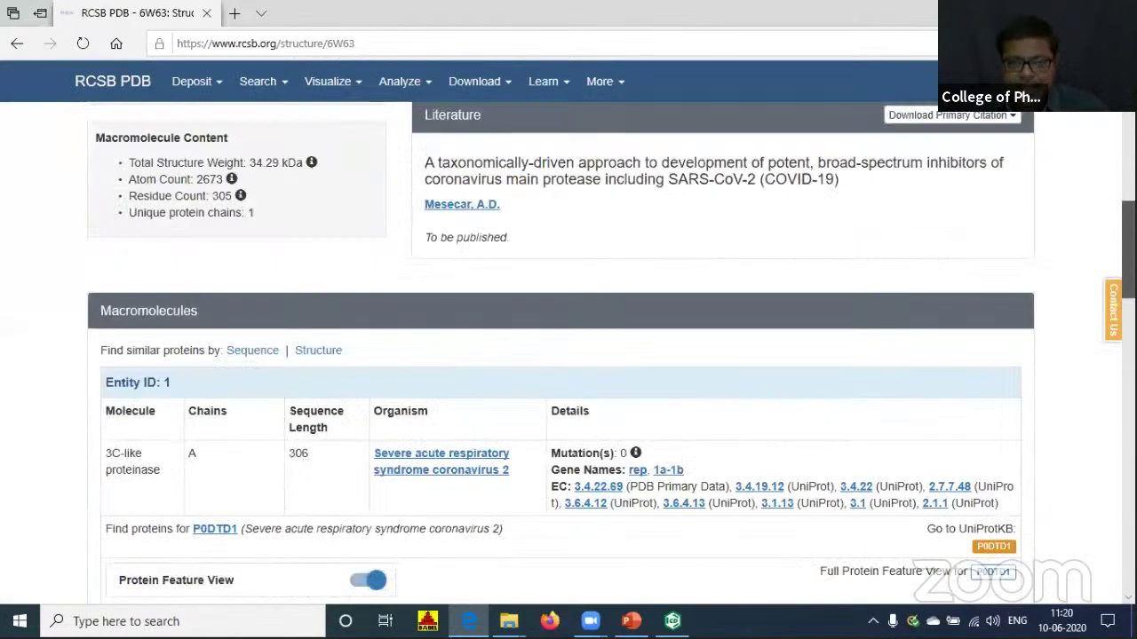
pyautogui.scroll(5, 940, 330)
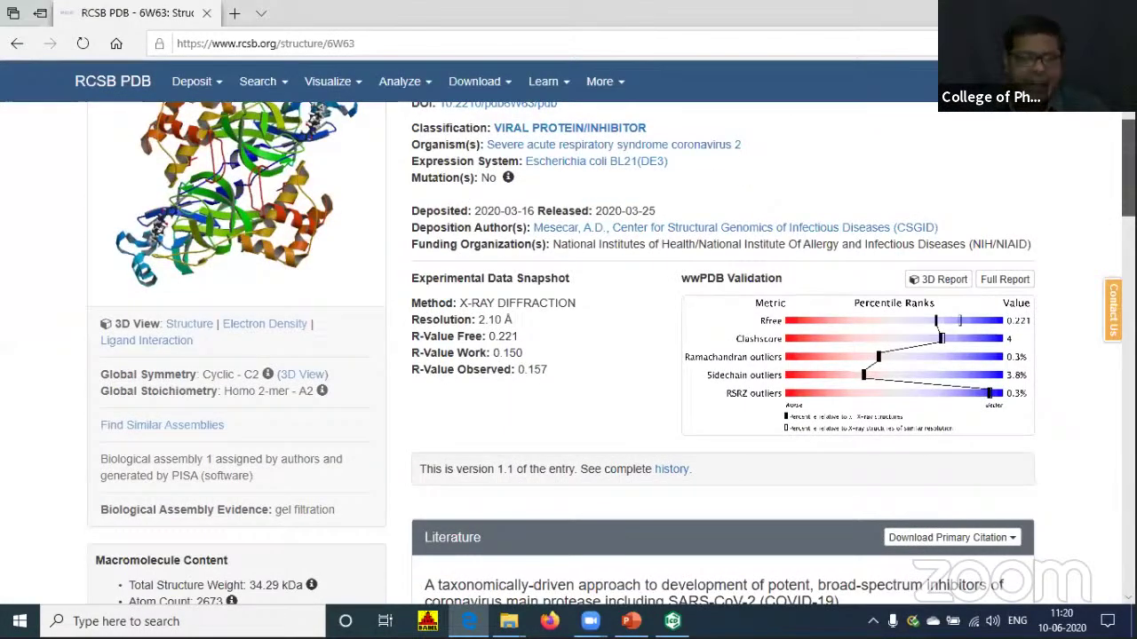
pyautogui.scroll(-10, 636, 288)
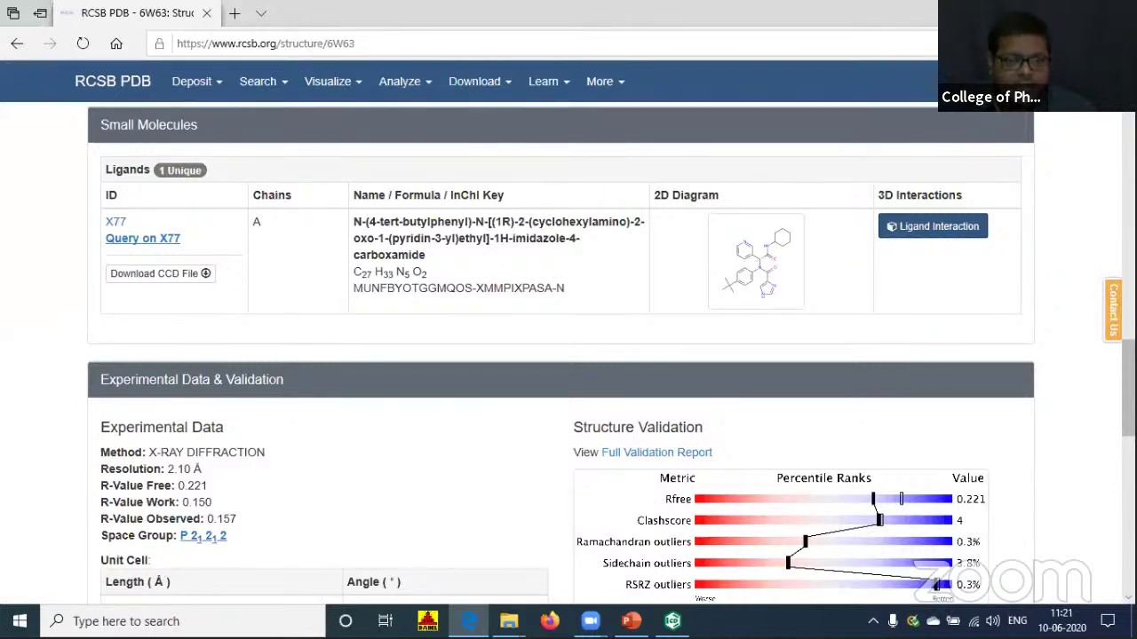
# Return to ChemDraw and save the structure as ligand.mol in the Desktop's demo folder in MDL Molfile format, accepting possible data loss.
pyautogui.hotkey('alt', 'Tab')
pyautogui.click(13, 27)
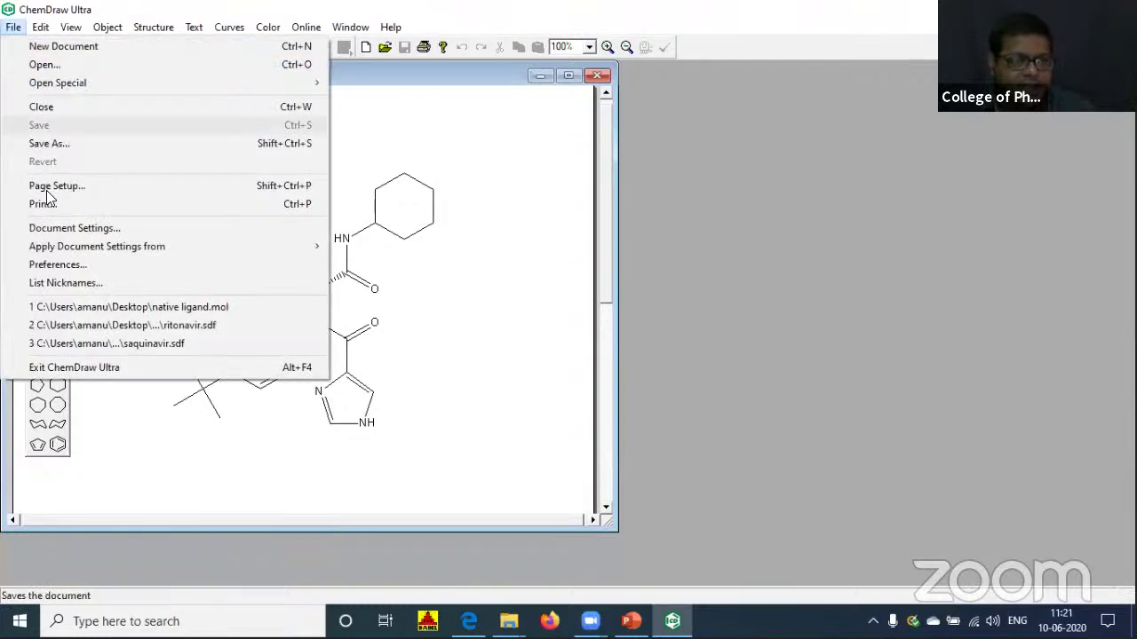
pyautogui.click(53, 143)
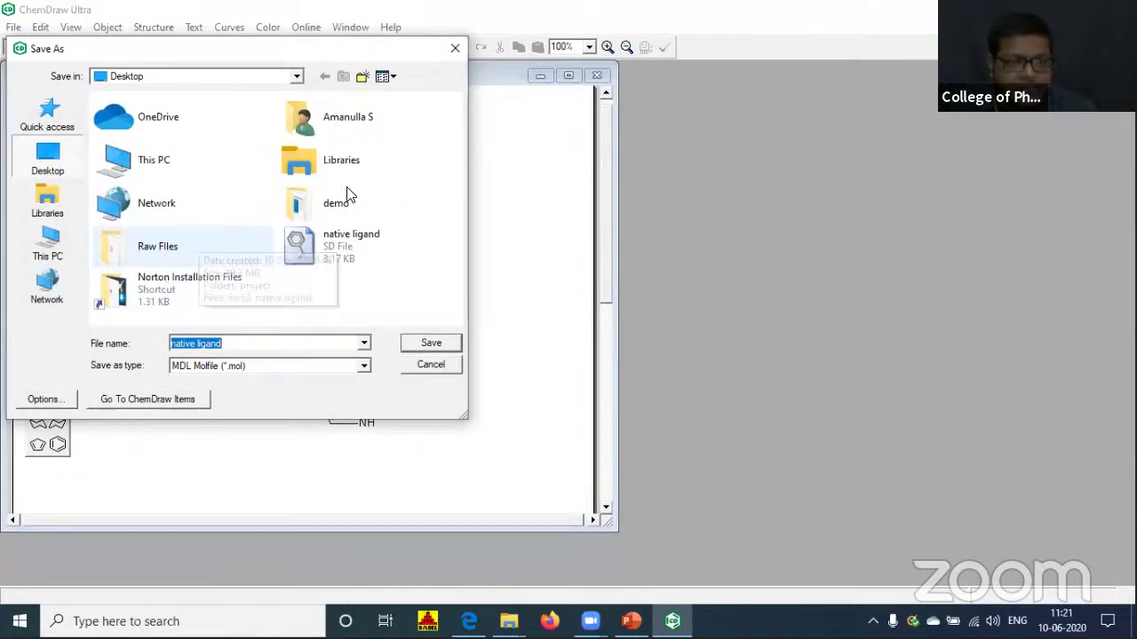
pyautogui.doubleClick(317, 206)
pyautogui.moveTo(247, 346); pyautogui.dragTo(76, 327)
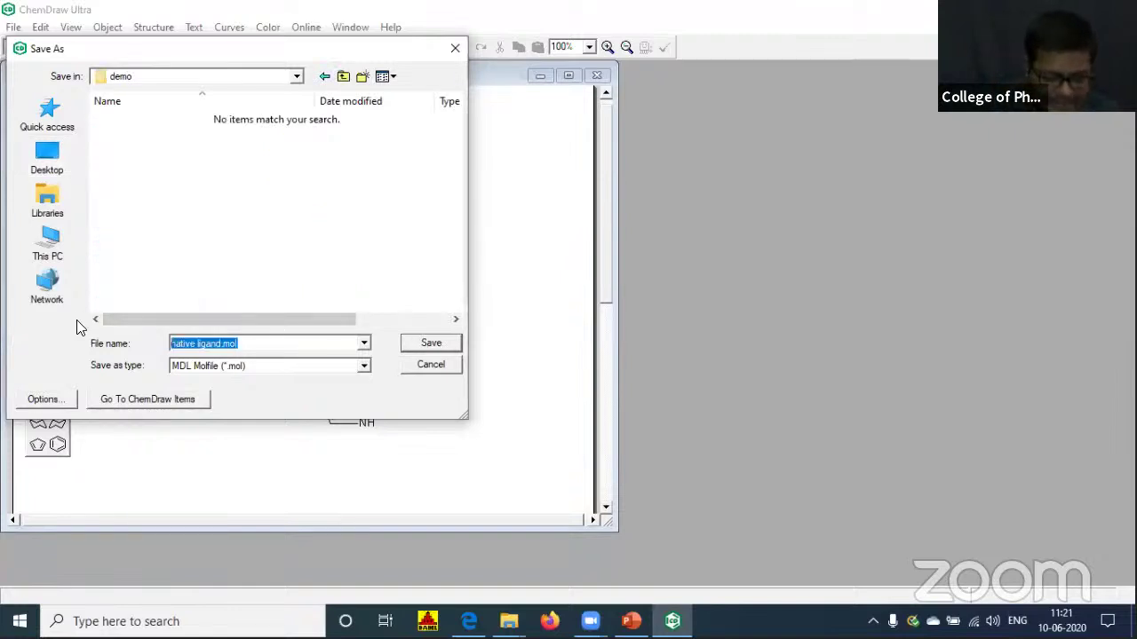
pyautogui.write('ligand.')
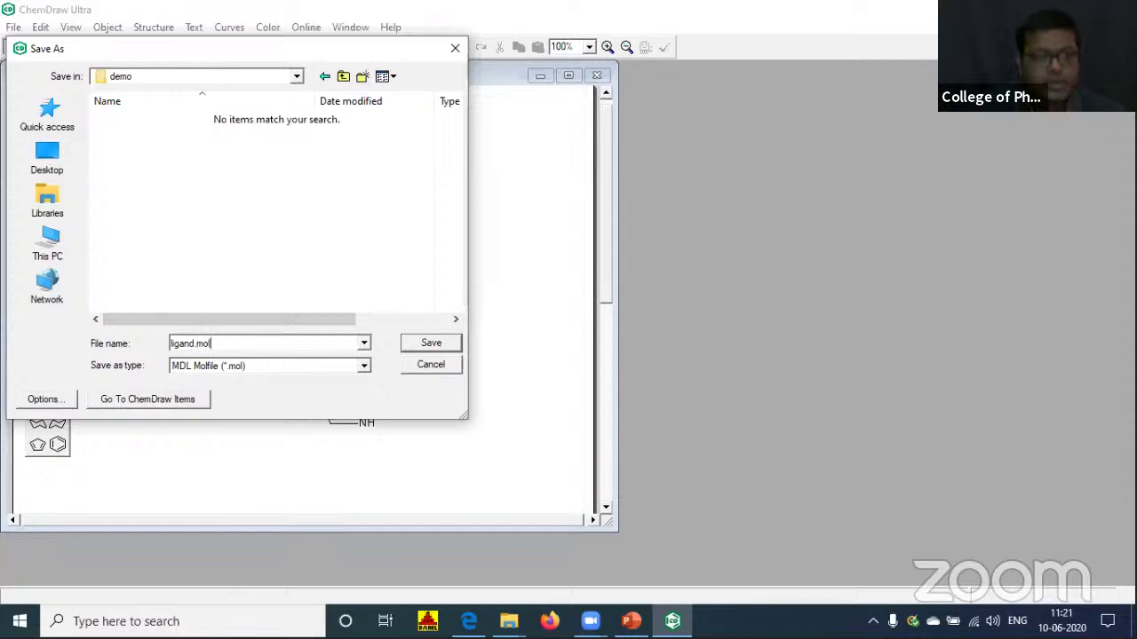
pyautogui.click(430, 343)
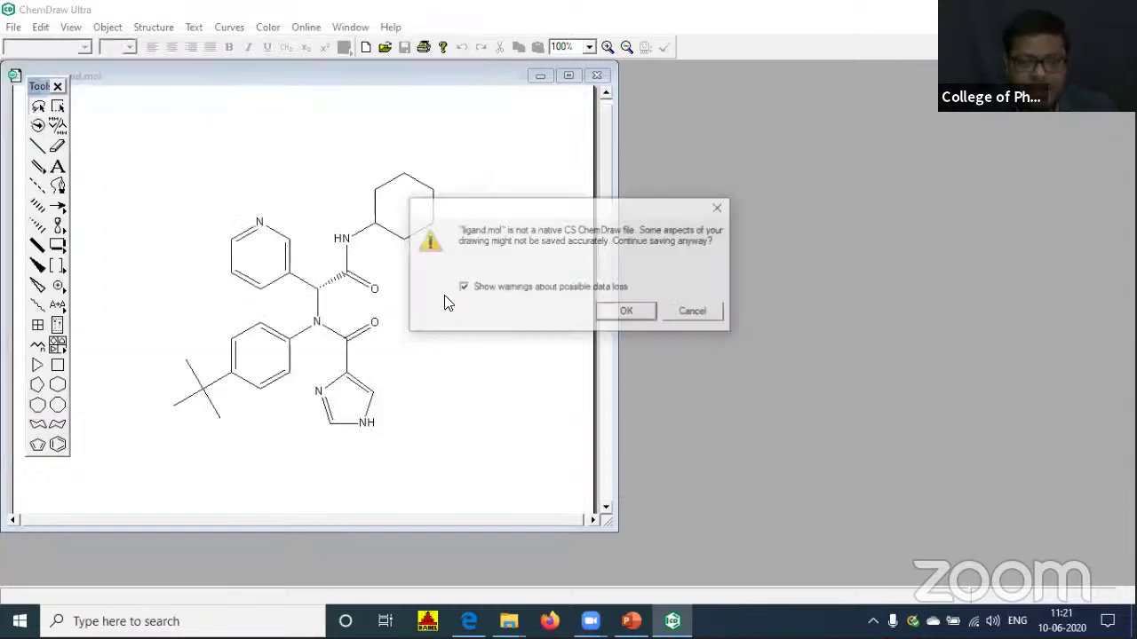
pyautogui.click(602, 318)
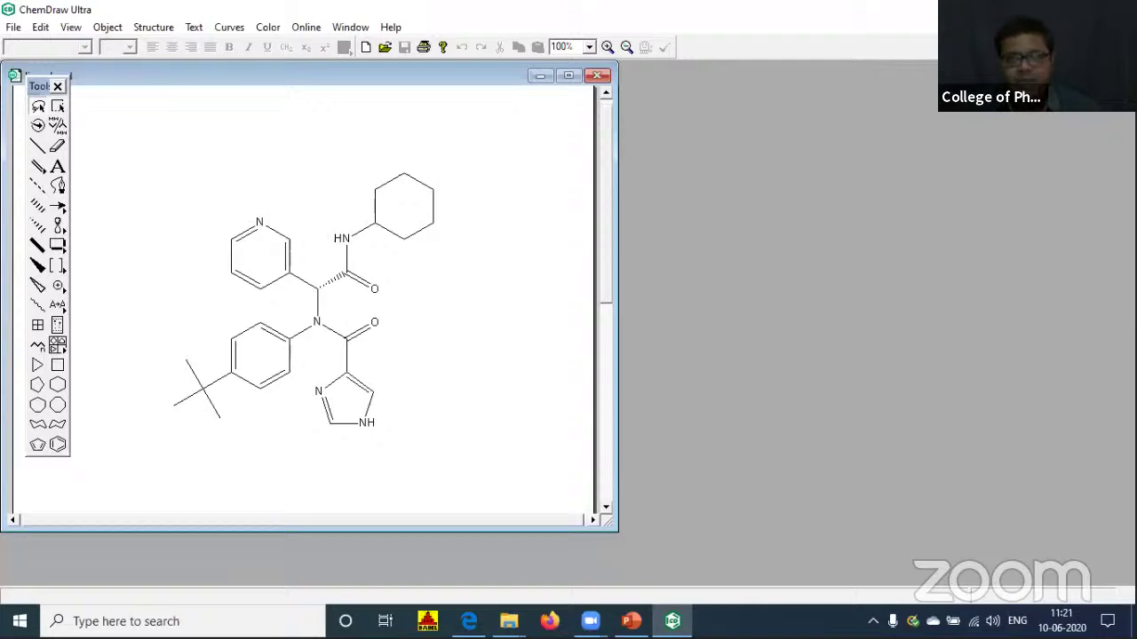
# Switch to the 6W63 entry in Edge and download its structure in PDB format as 6w63 into the Desktop's demo folder.
pyautogui.press('super+d')
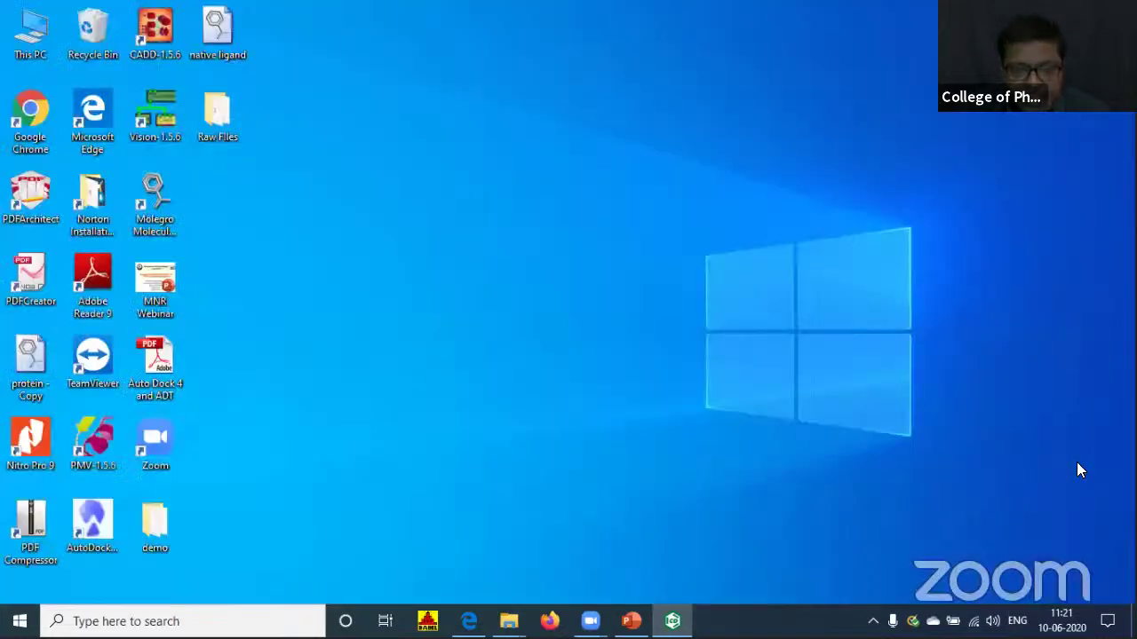
pyautogui.hotkey('alt', 'Tab')
pyautogui.press('Home')
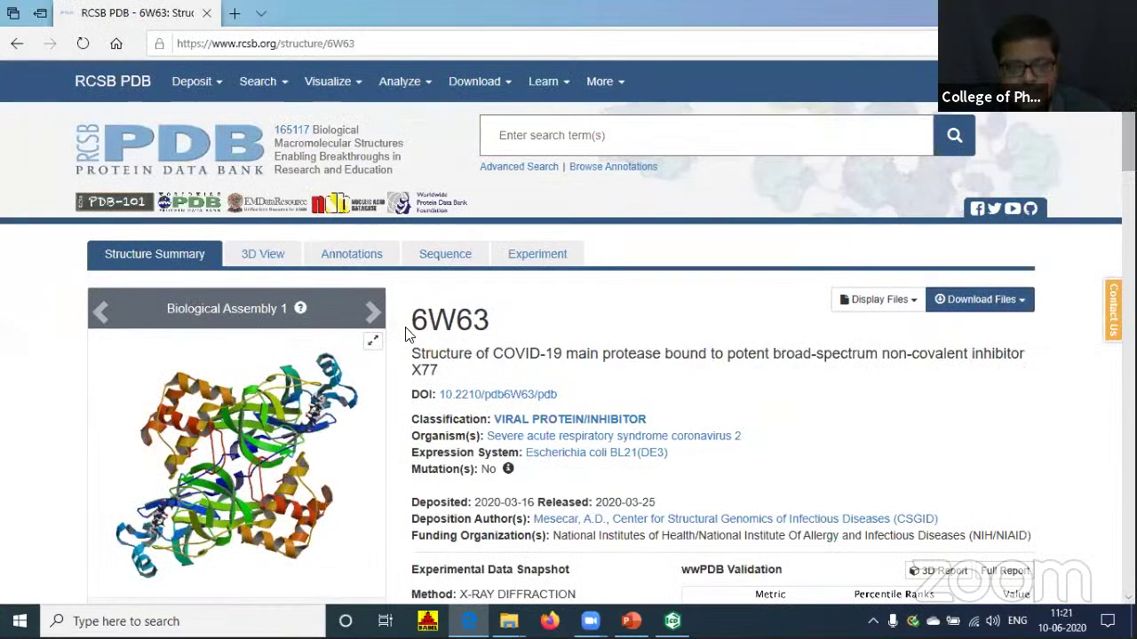
pyautogui.click(1020, 299)
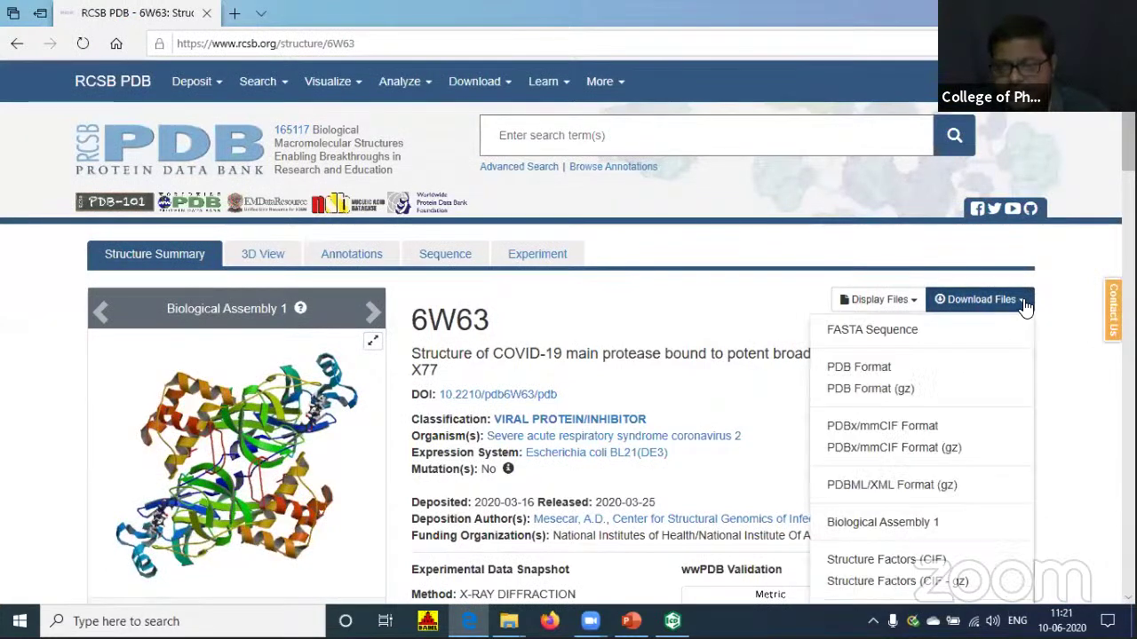
pyautogui.click(853, 375)
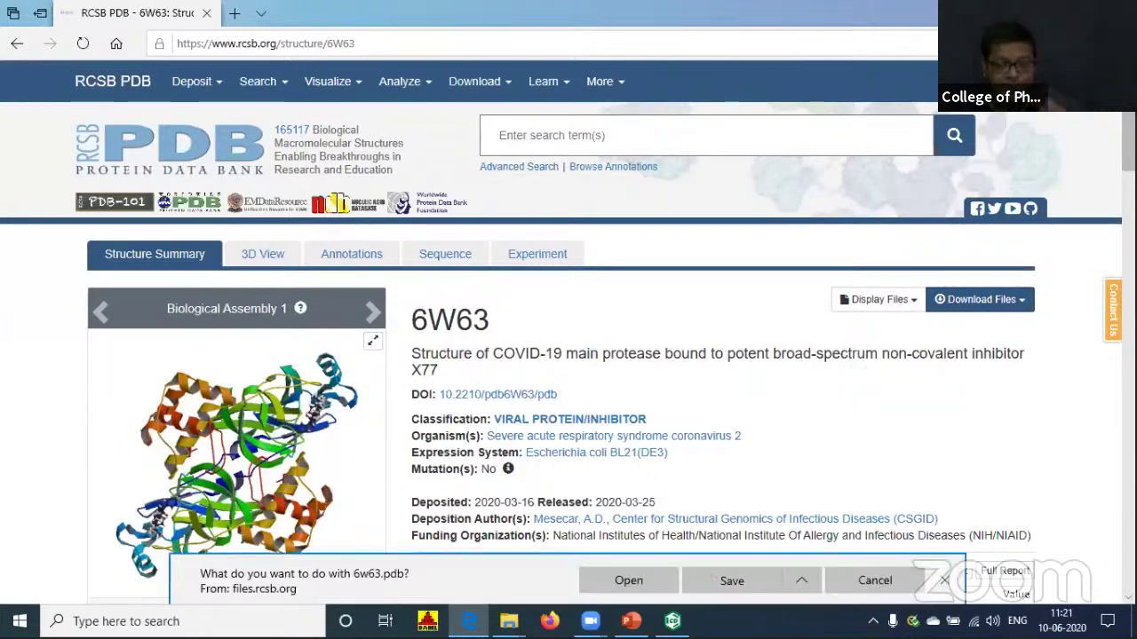
pyautogui.click(798, 588)
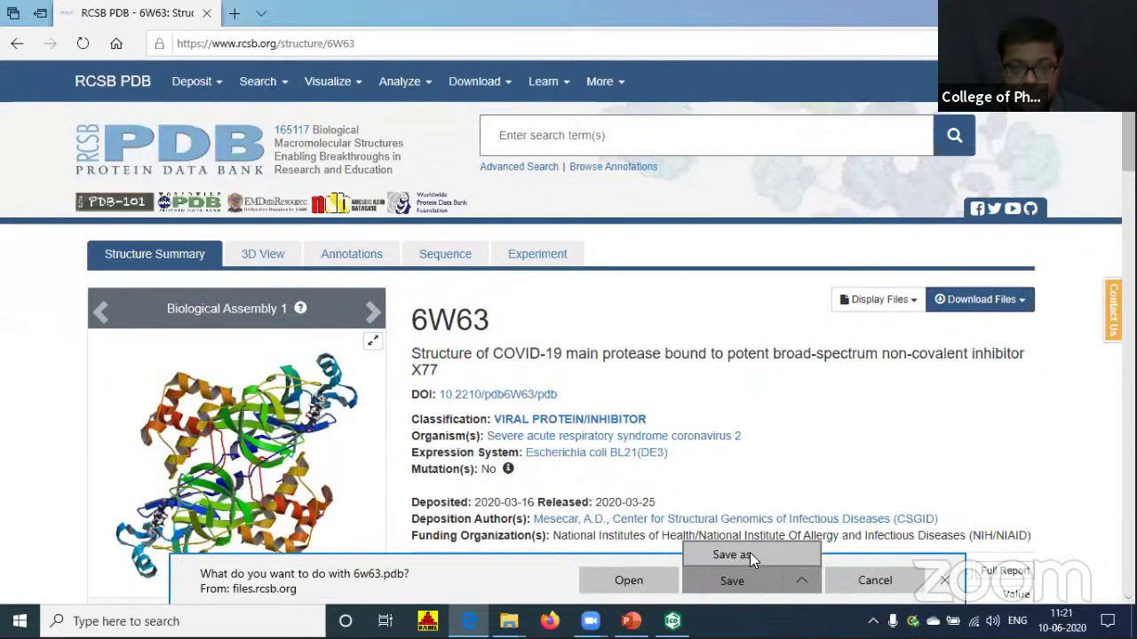
pyautogui.click(750, 556)
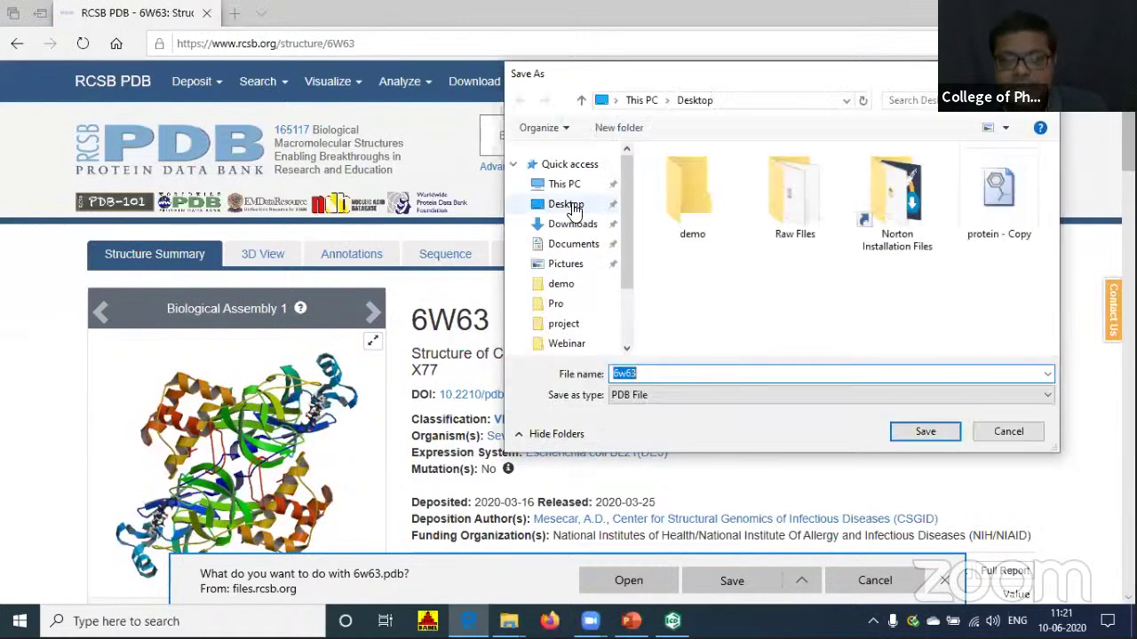
pyautogui.doubleClick(677, 210)
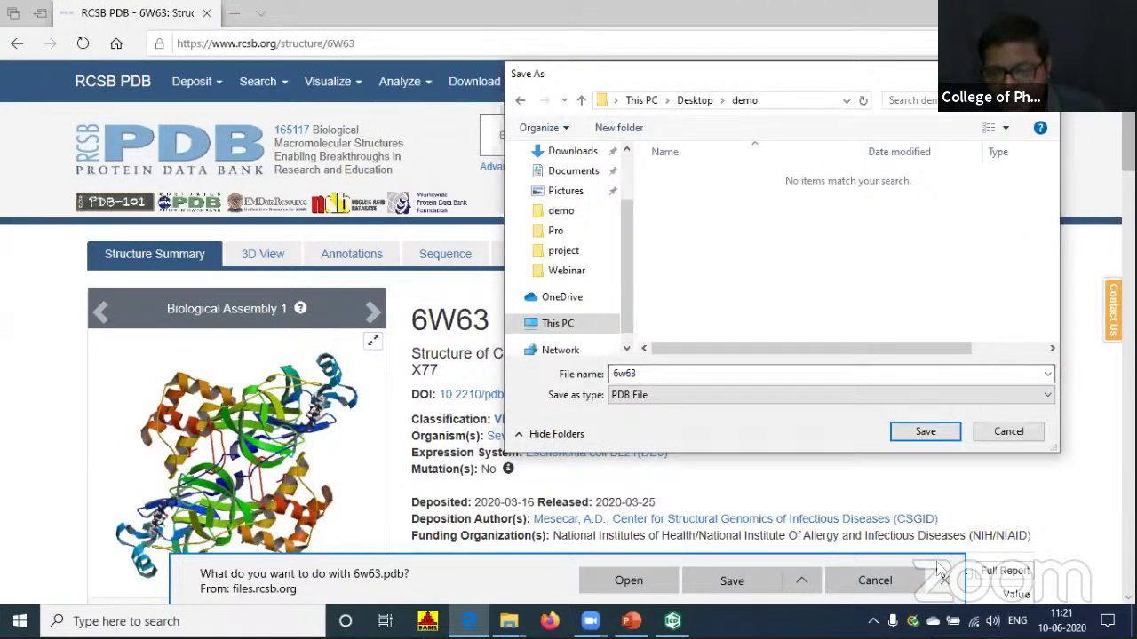
pyautogui.click(927, 431)
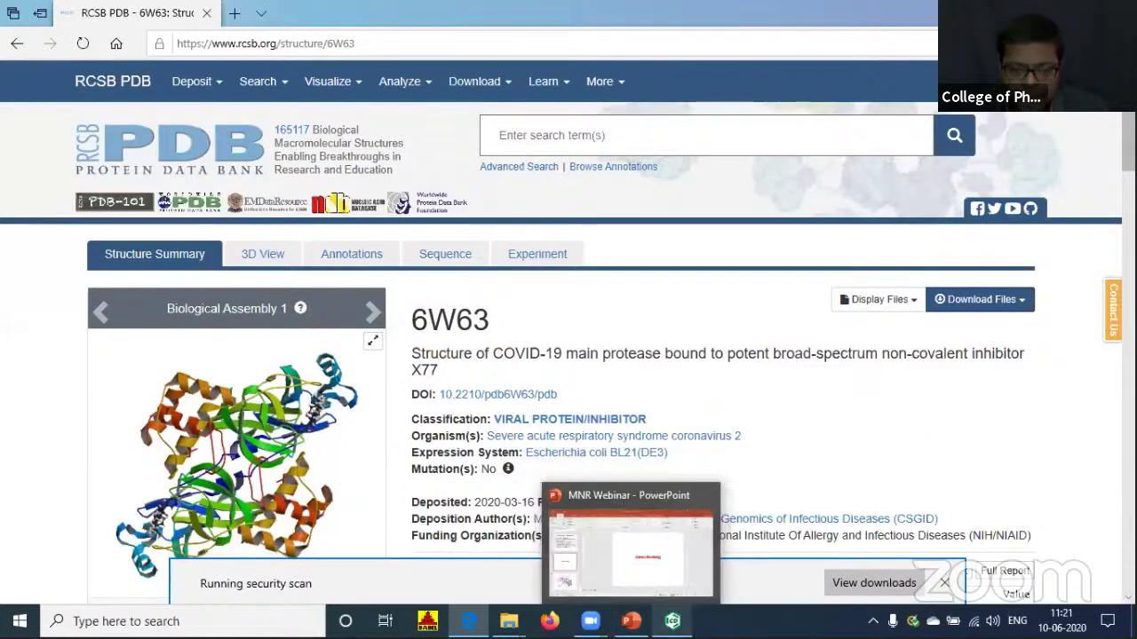
# Switch to File Explorer, close one Local Disk D window and check the protein, ligand and AutoDock files in the demo folder.
pyautogui.moveTo(469, 621)
pyautogui.click(509, 621)
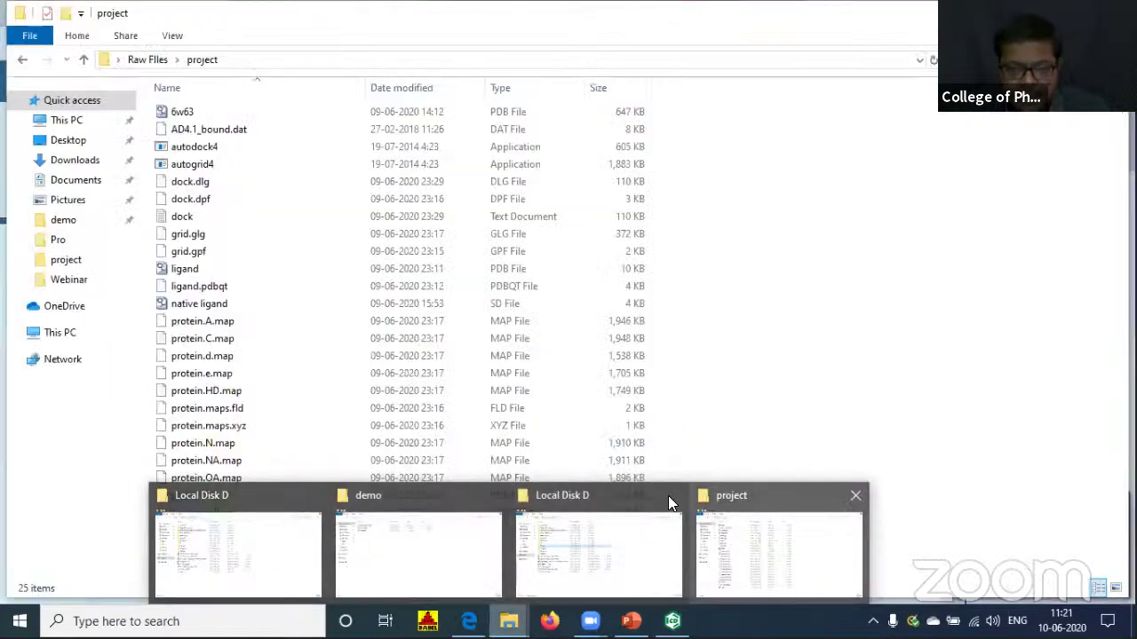
pyautogui.click(675, 495)
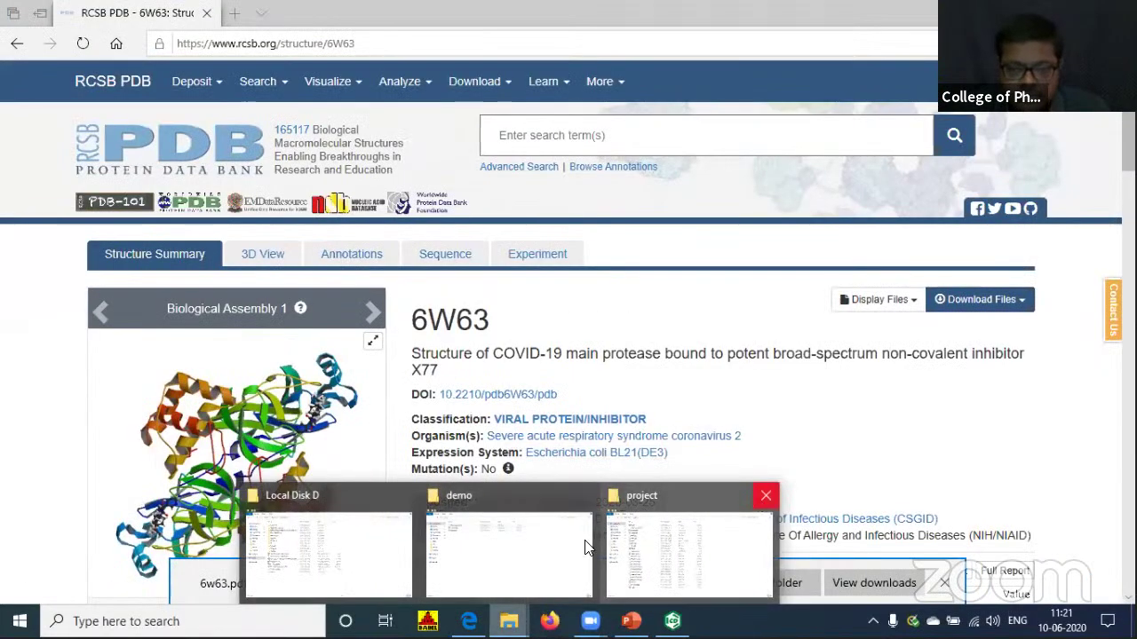
pyautogui.click(568, 515)
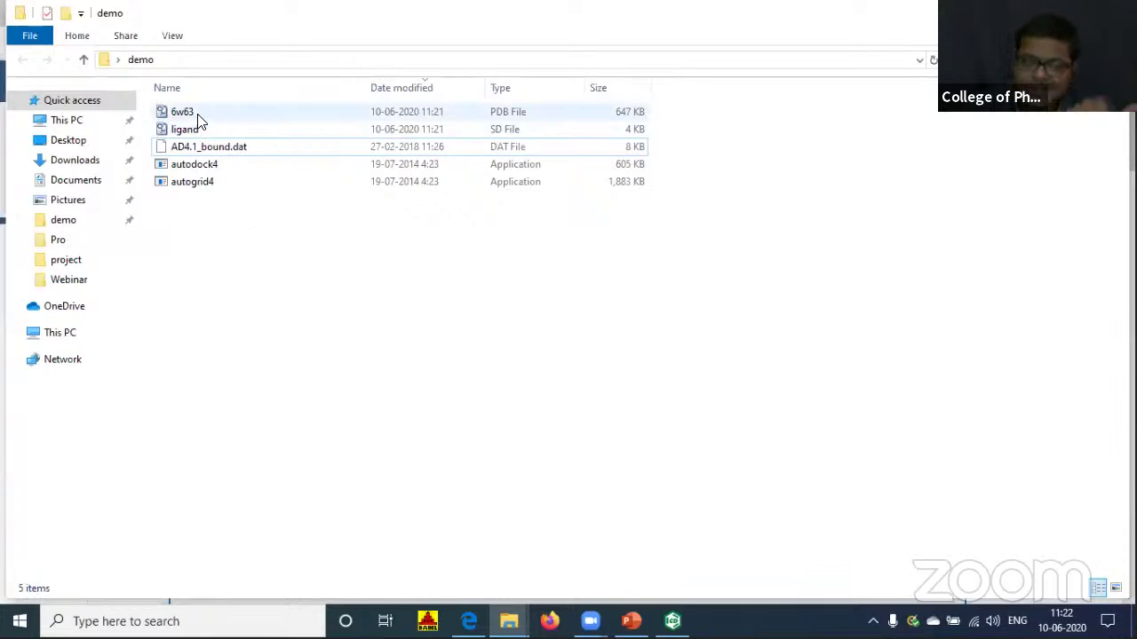
pyautogui.moveTo(199, 119)
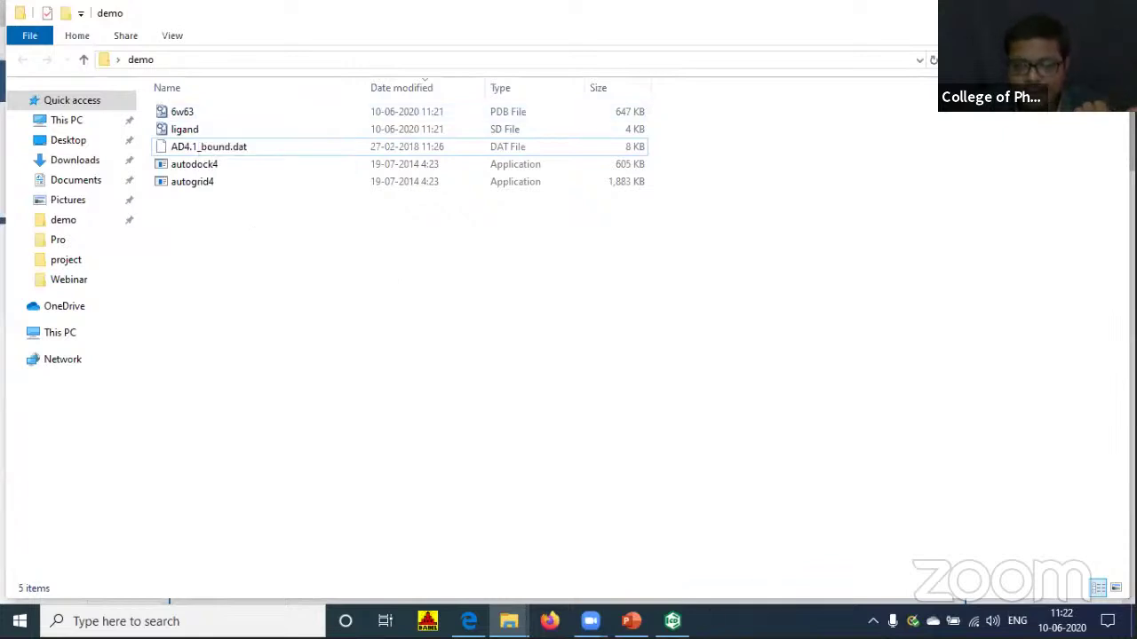
pyautogui.click(753, 538)
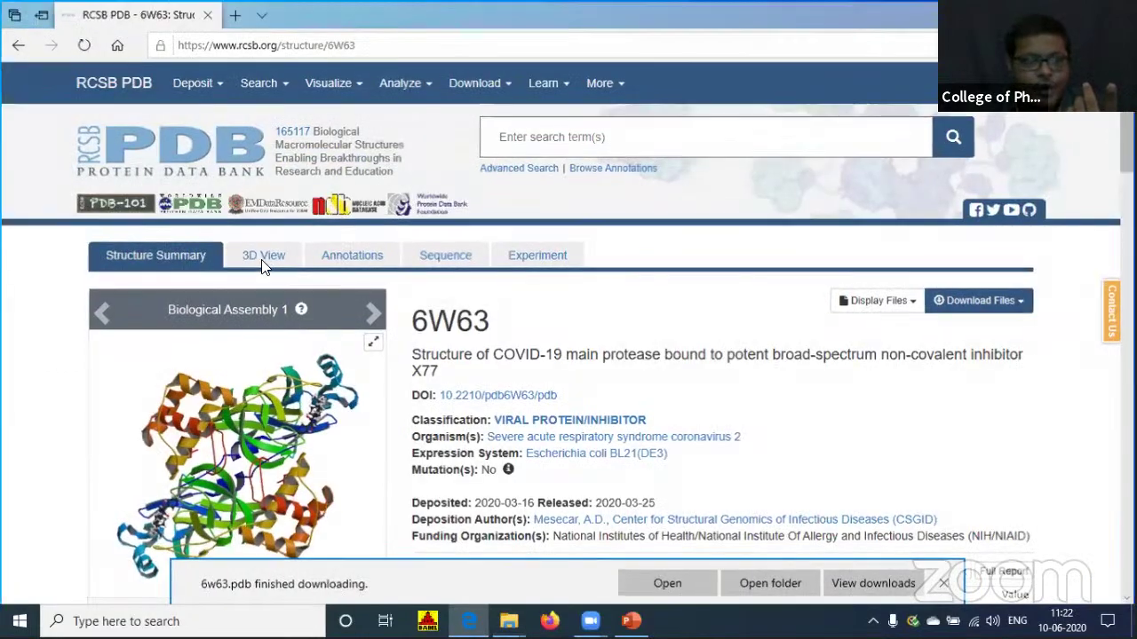
# Show the desktop, launch Molegro Molecular Viewer and maximize its window.
pyautogui.press('super+d')
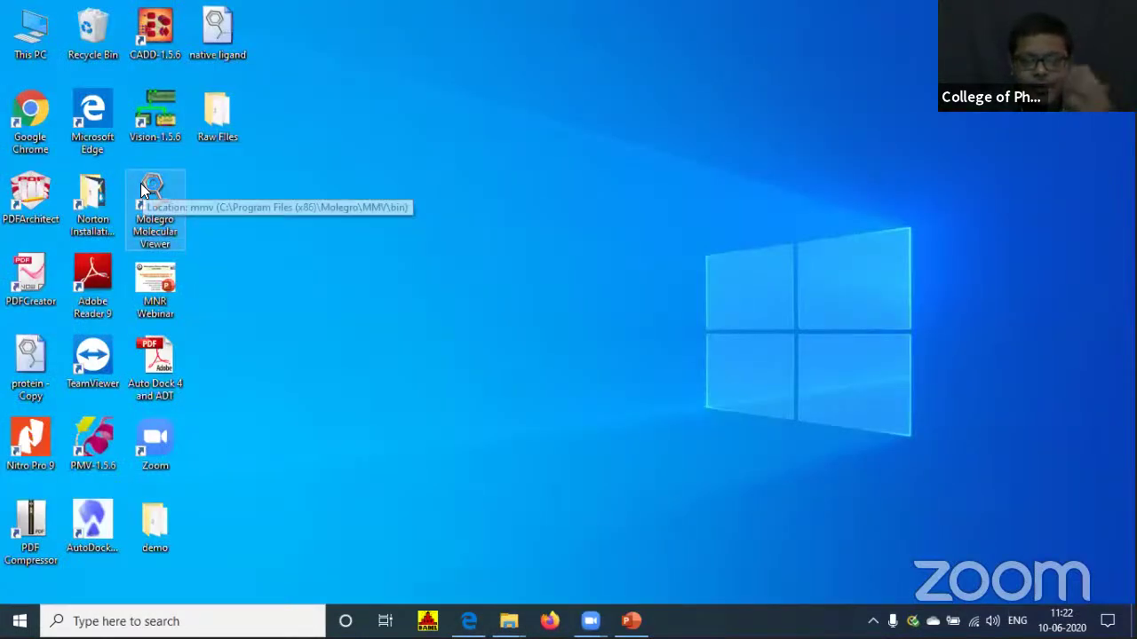
pyautogui.doubleClick(151, 191)
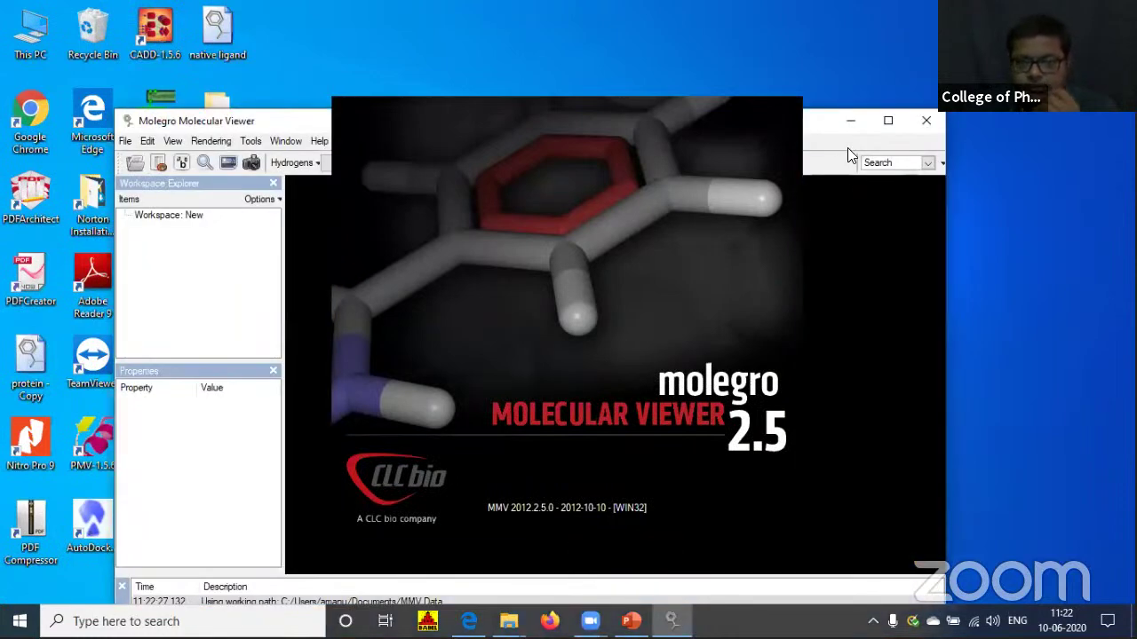
pyautogui.click(880, 124)
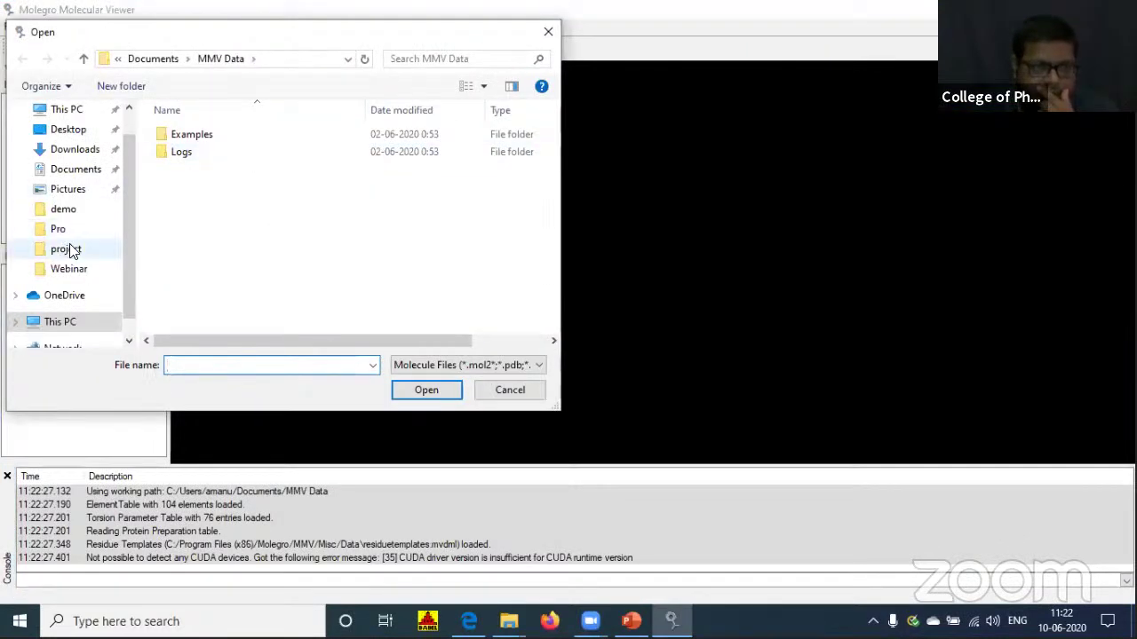
# Open the 6w63 PDB file from the demo folder and import its water, proteins and ligands into the current workspace.
pyautogui.click(71, 213)
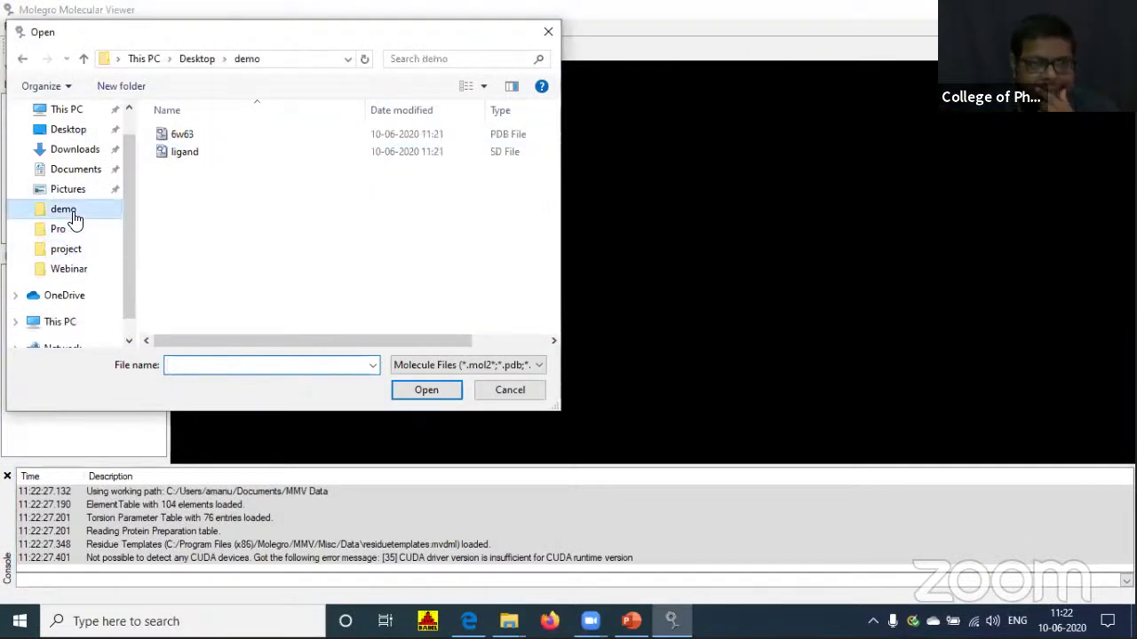
pyautogui.click(181, 133)
pyautogui.click(412, 391)
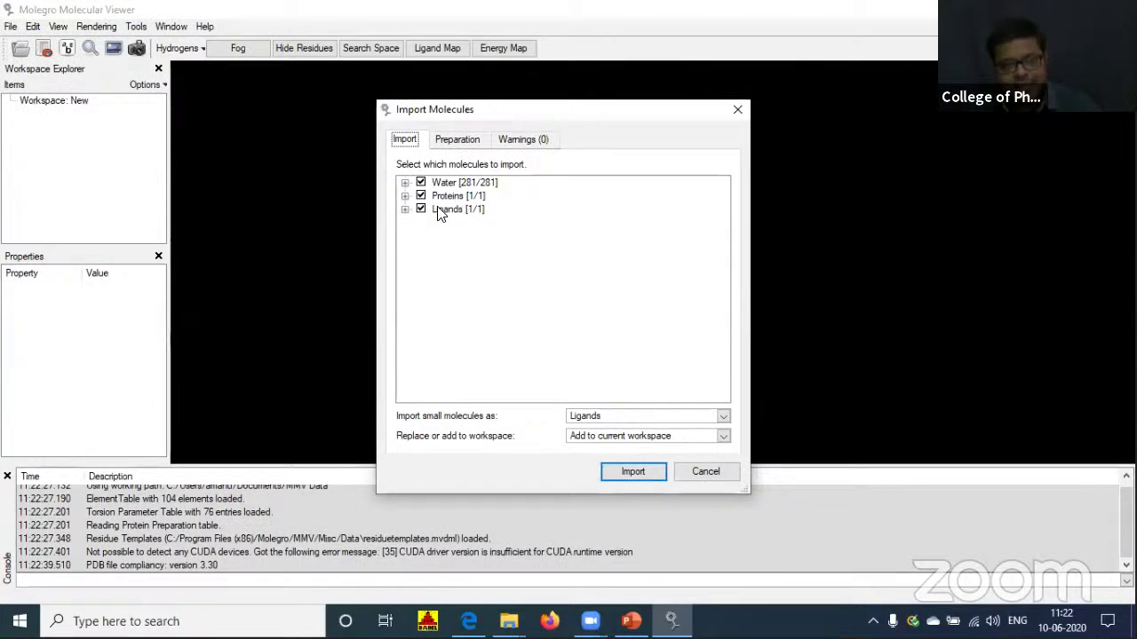
pyautogui.click(633, 472)
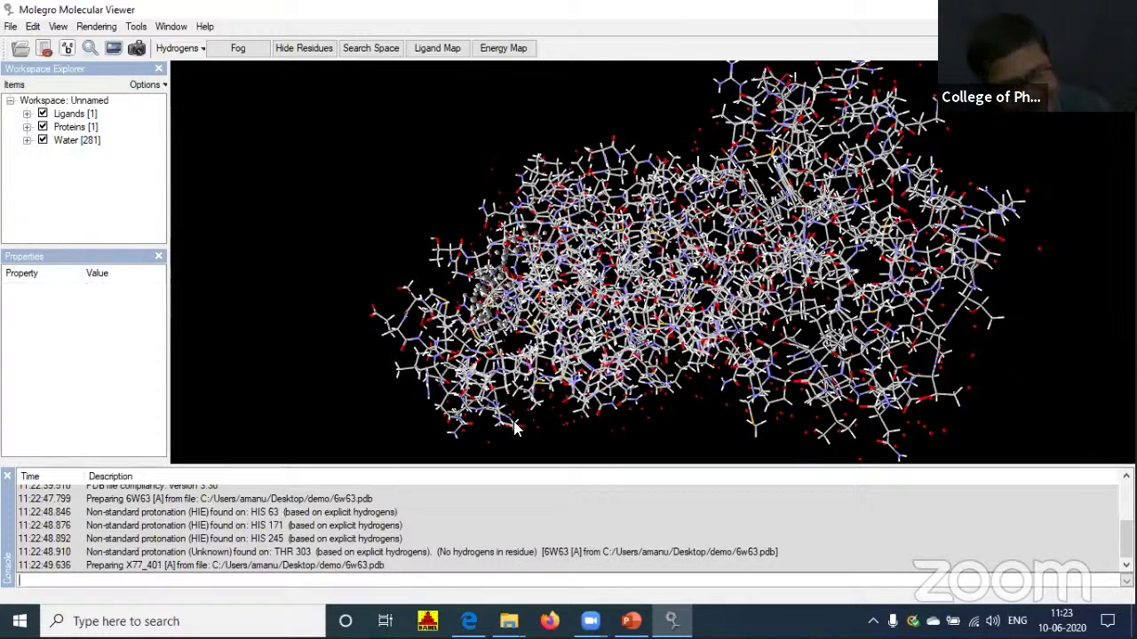
# Hide and show the water molecules to identify them in the structure, and delete all of them from the workspace.
pyautogui.click(43, 141)
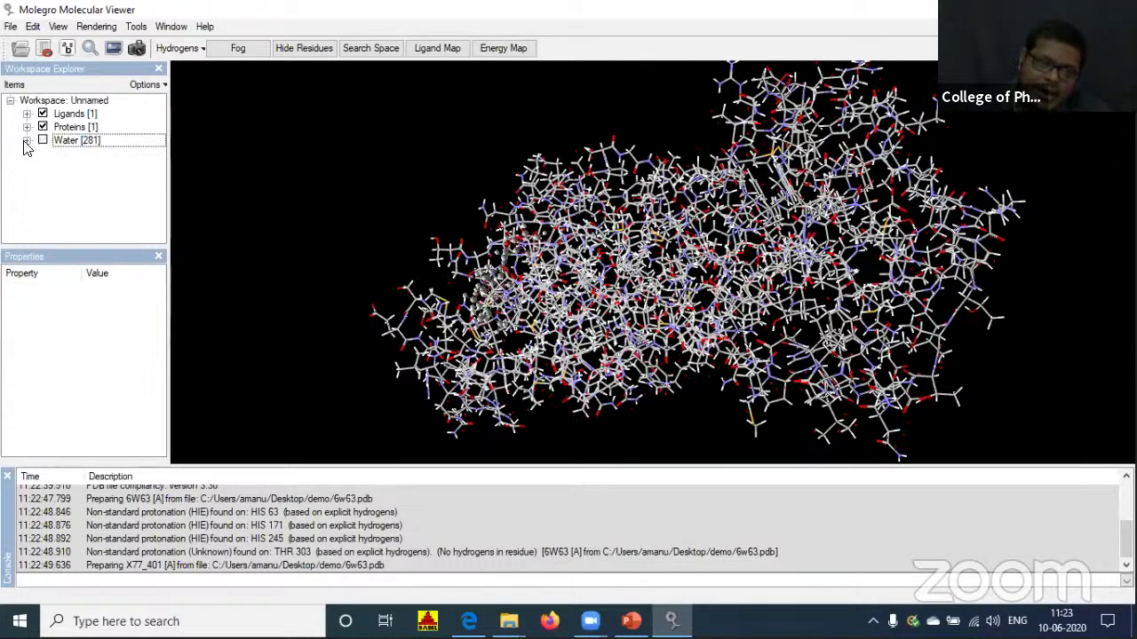
pyautogui.click(43, 140)
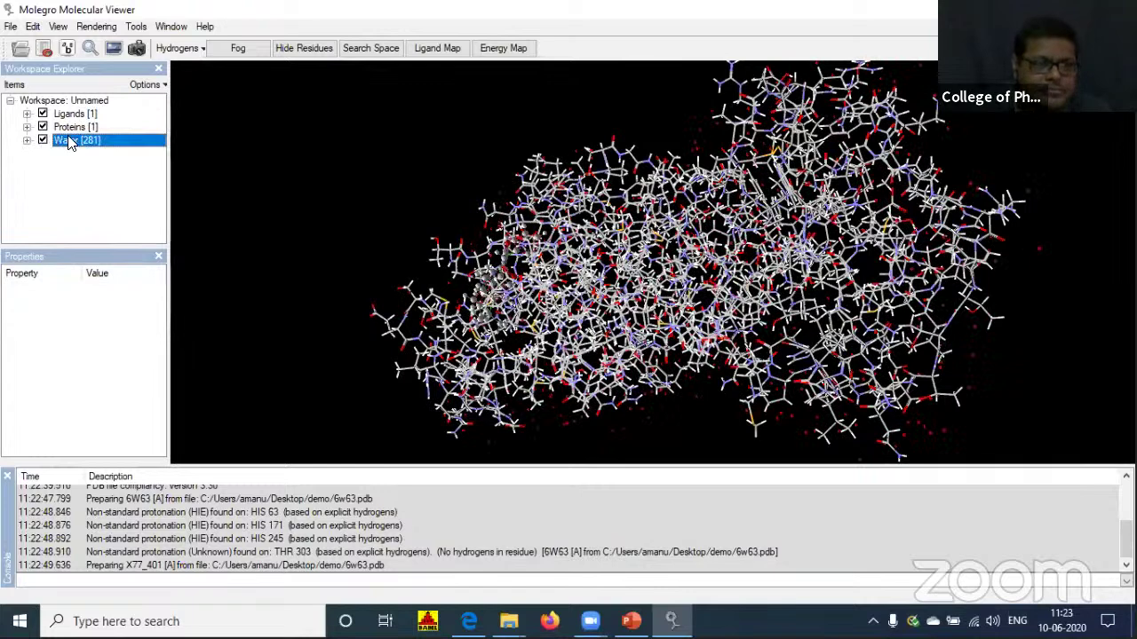
pyautogui.rightClick(70, 140)
pyautogui.click(128, 201)
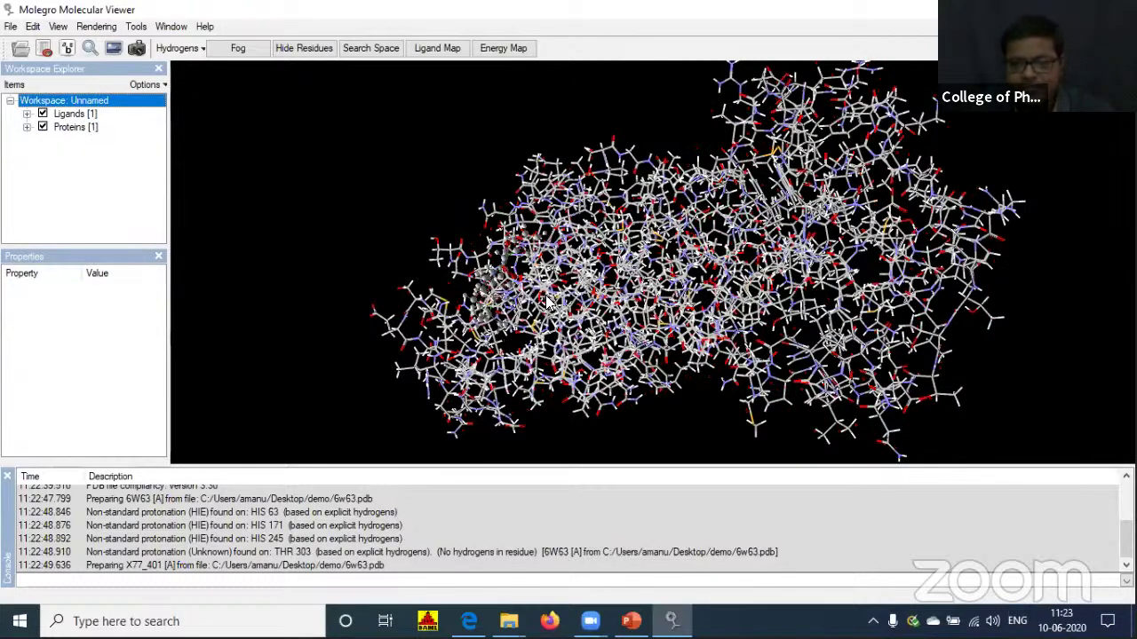
# Hide and show the protein and ligand in turn to tell them apart, and delete the ligand from the workspace.
pyautogui.click(42, 119)
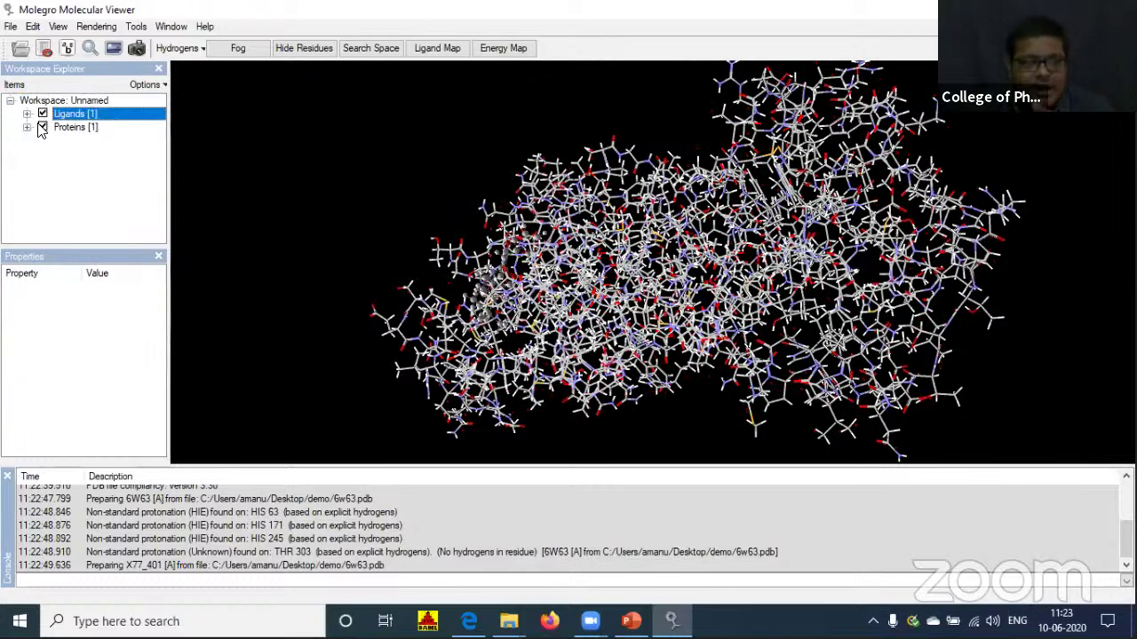
pyautogui.click(43, 127)
pyautogui.moveTo(471, 317); pyautogui.dragTo(524, 293)
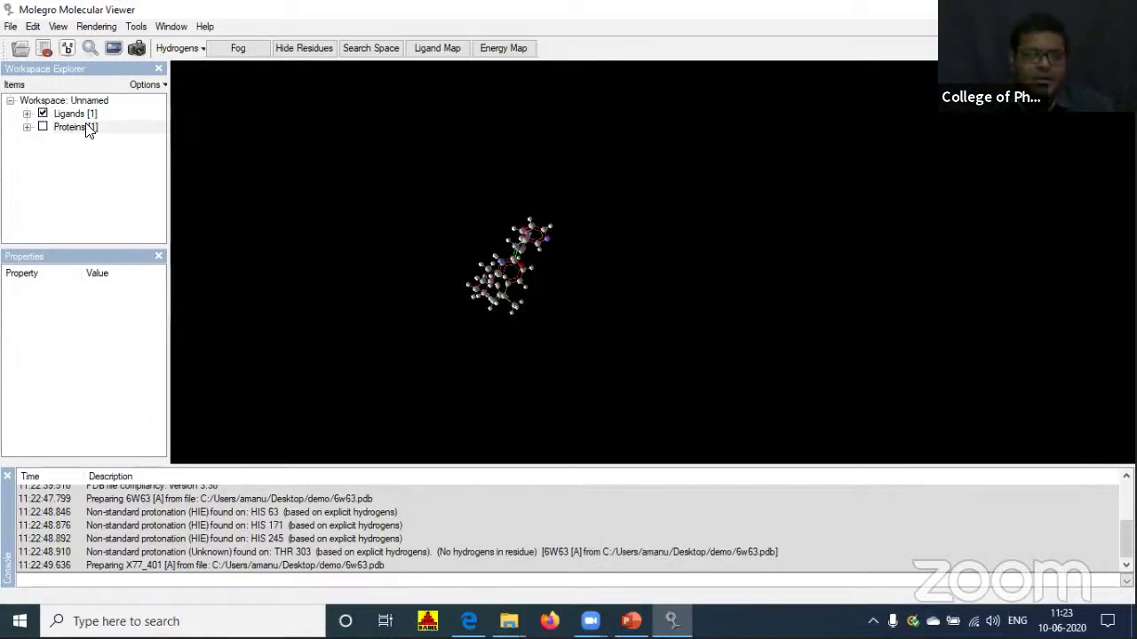
pyautogui.click(43, 114)
pyautogui.click(43, 127)
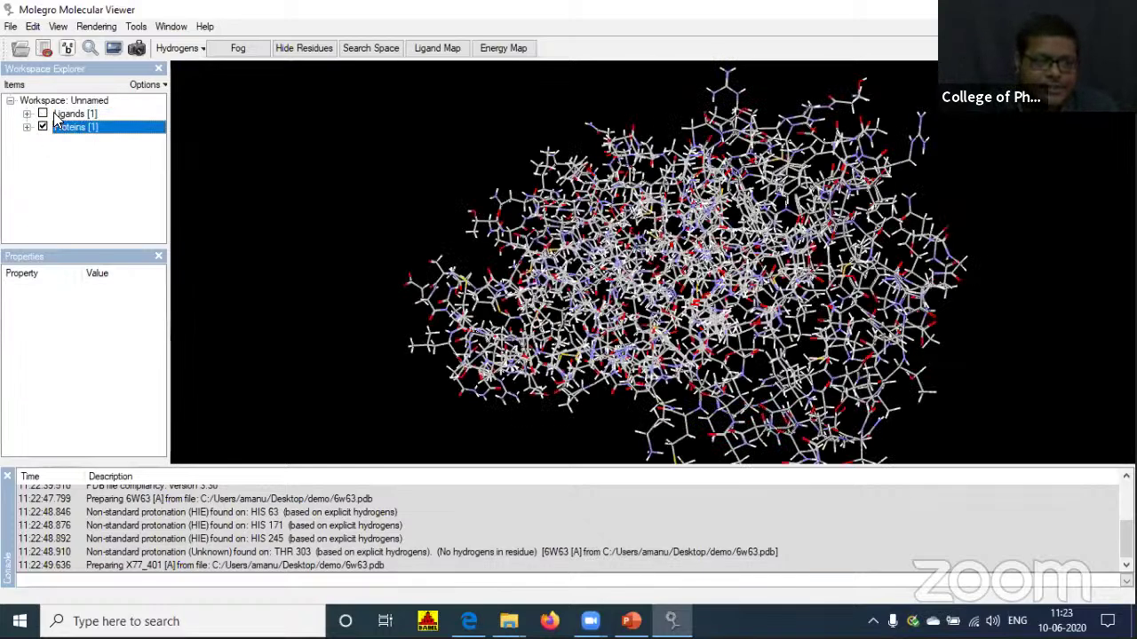
pyautogui.rightClick(62, 113)
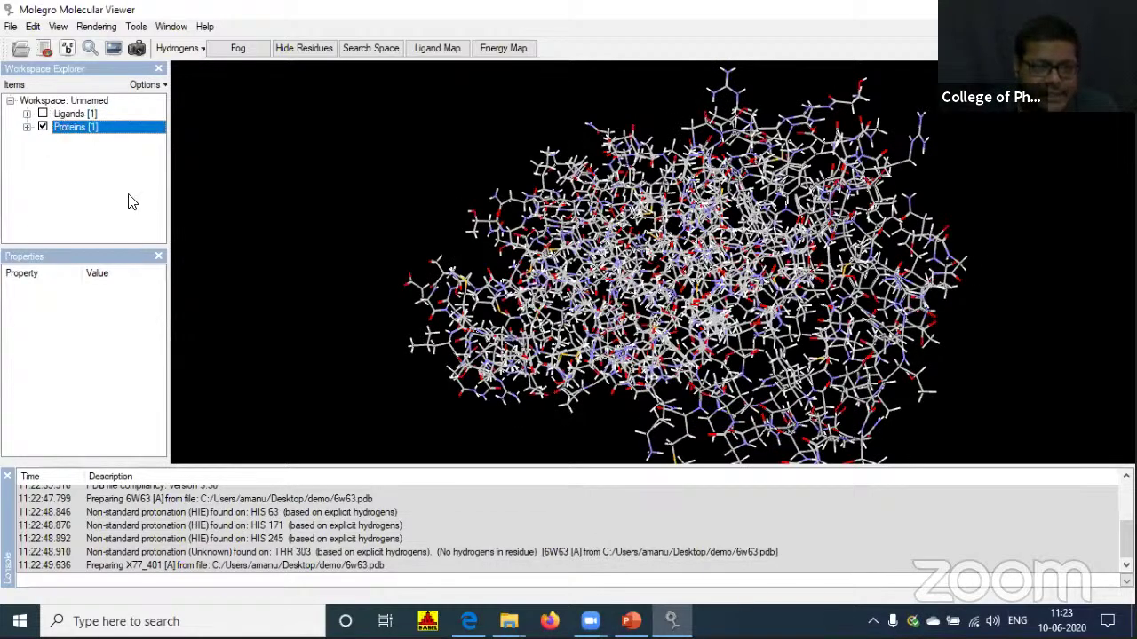
pyautogui.click(130, 194)
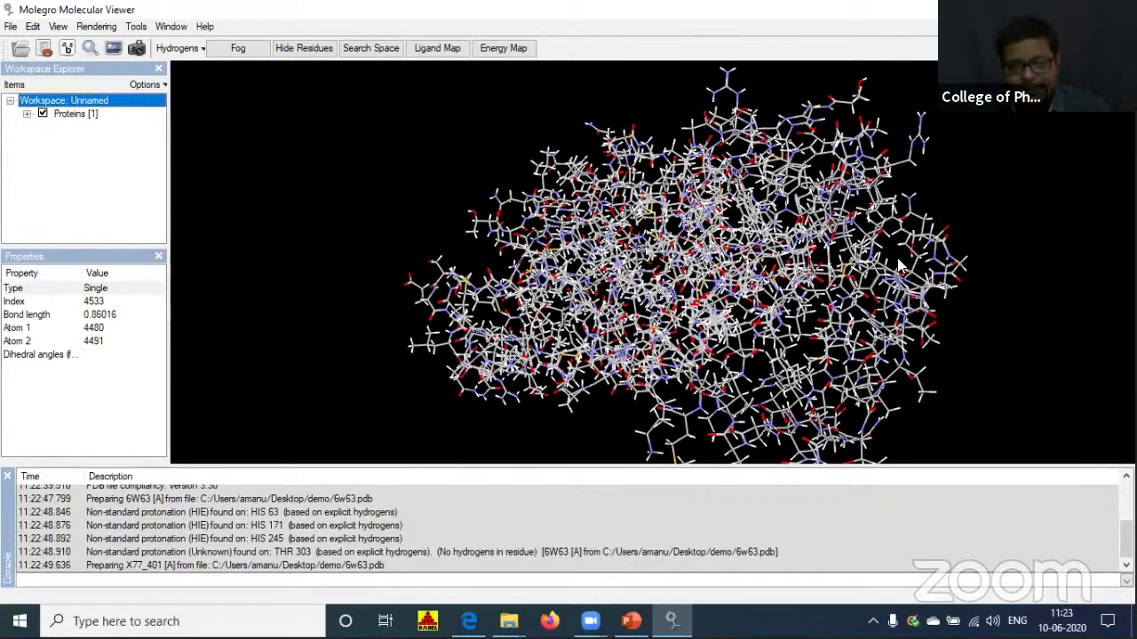
# Prepare the remaining protein with bonds, bond orders, explicit hydrogens, charges, flexible torsions and Tripos atom types assigned if missing.
pyautogui.scroll(-2, 898, 265)
pyautogui.scroll(1, 899, 264)
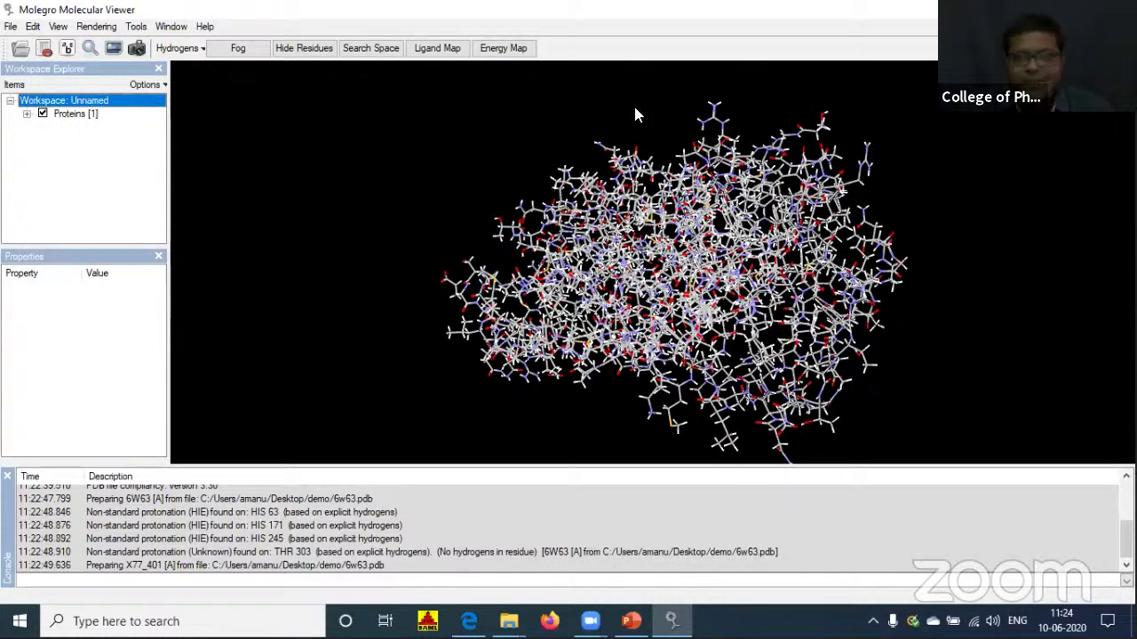
pyautogui.click(136, 27)
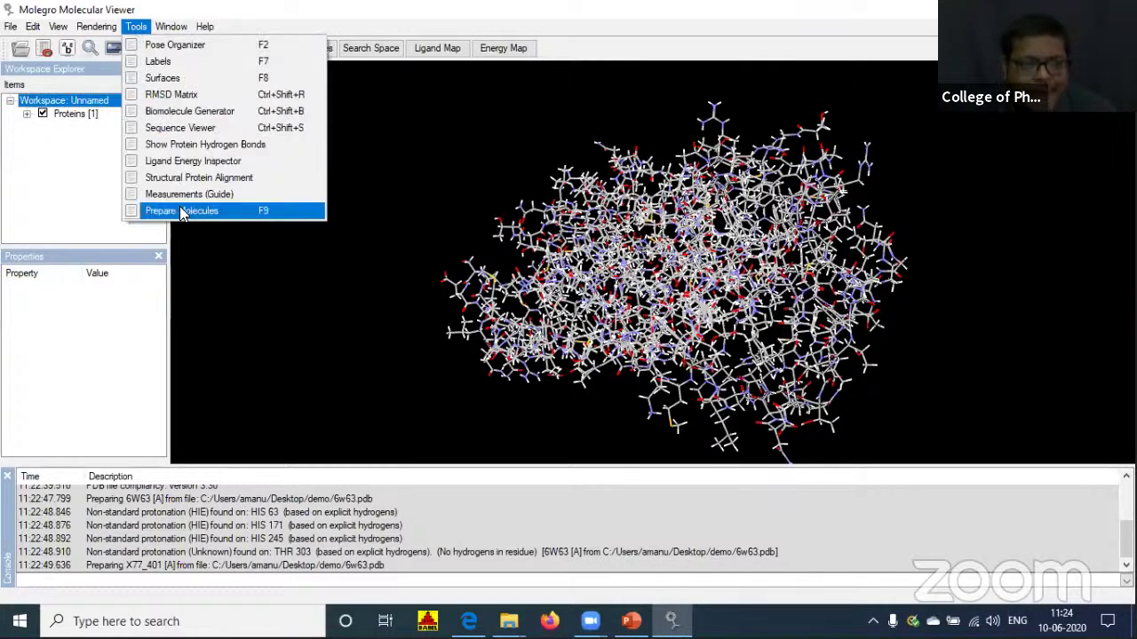
pyautogui.click(181, 211)
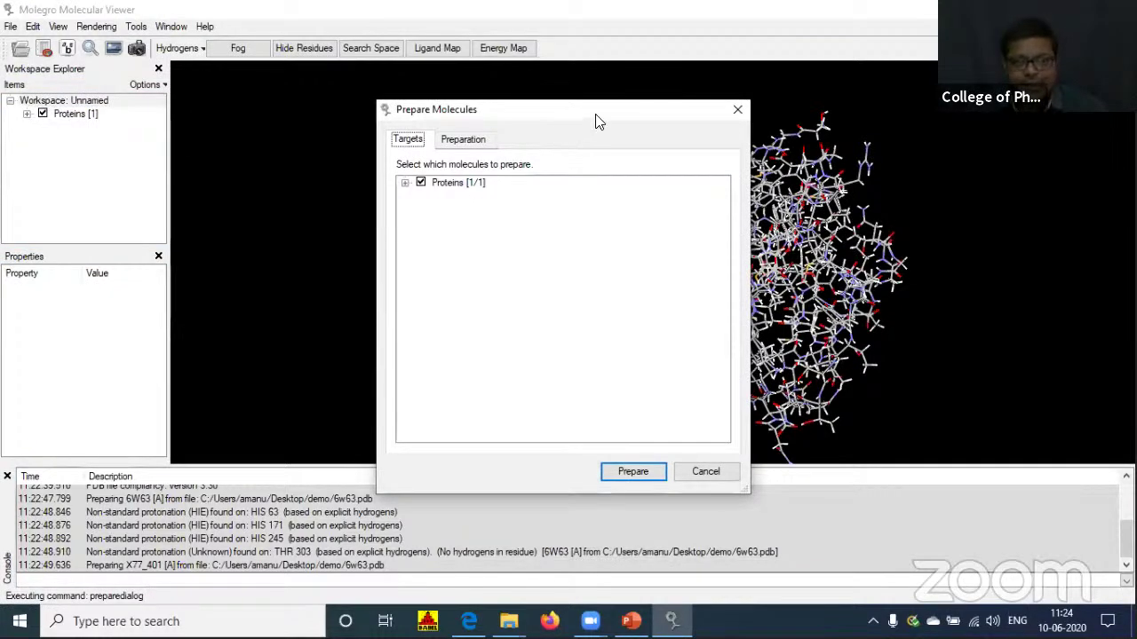
pyautogui.moveTo(597, 120); pyautogui.dragTo(352, 98)
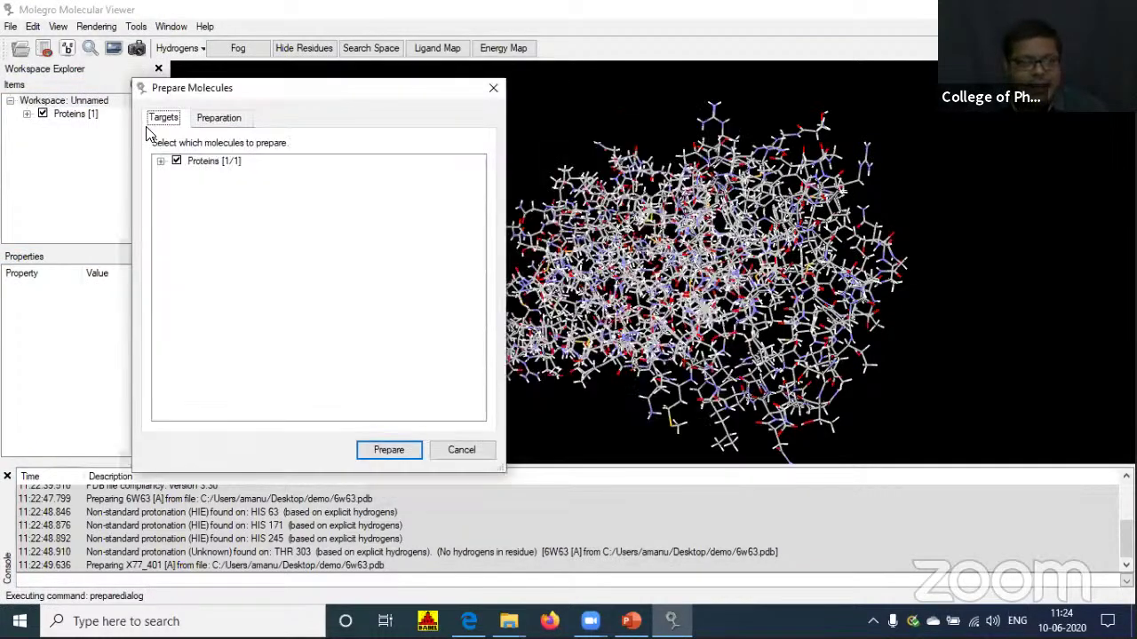
pyautogui.click(222, 124)
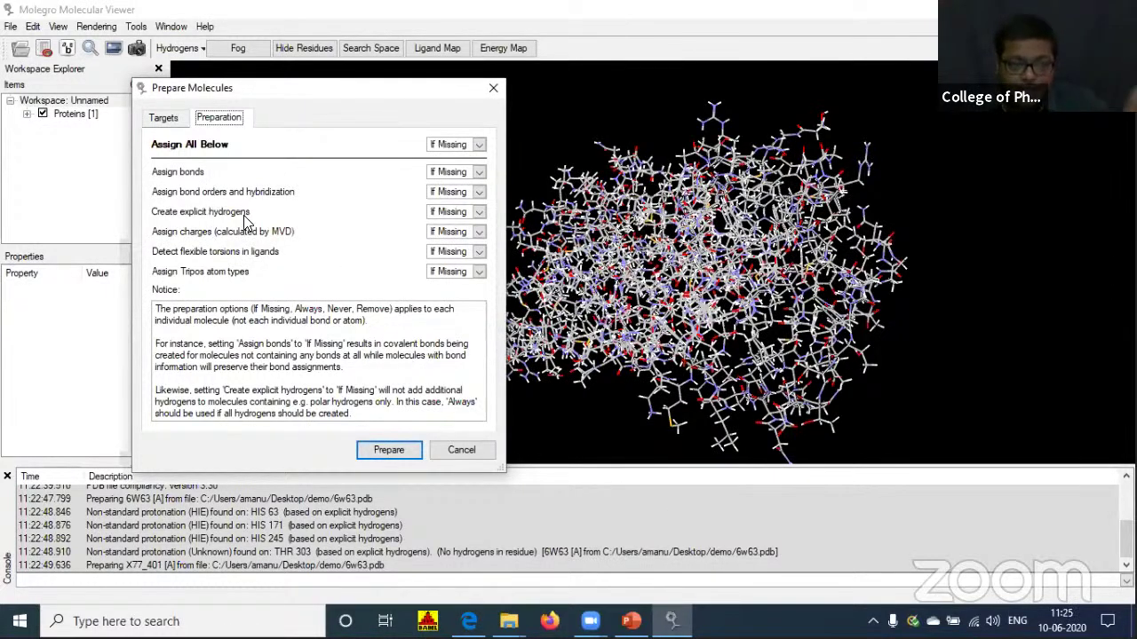
pyautogui.click(389, 453)
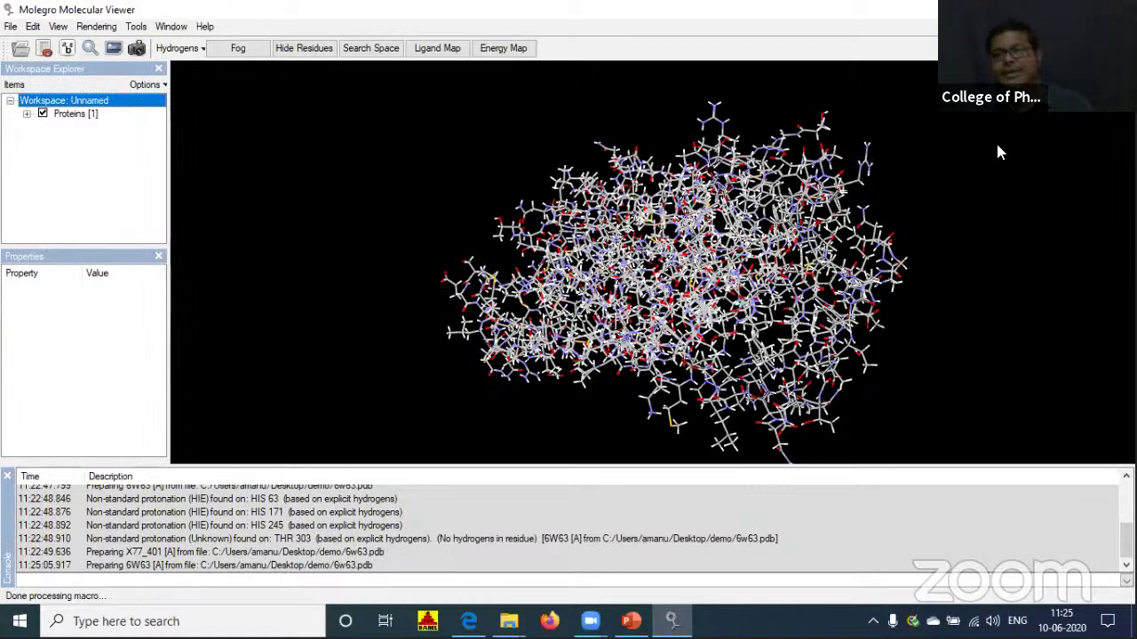
# Start exporting the prepared protein as one single file in Protein Data Bank format.
pyautogui.moveTo(478, 332)
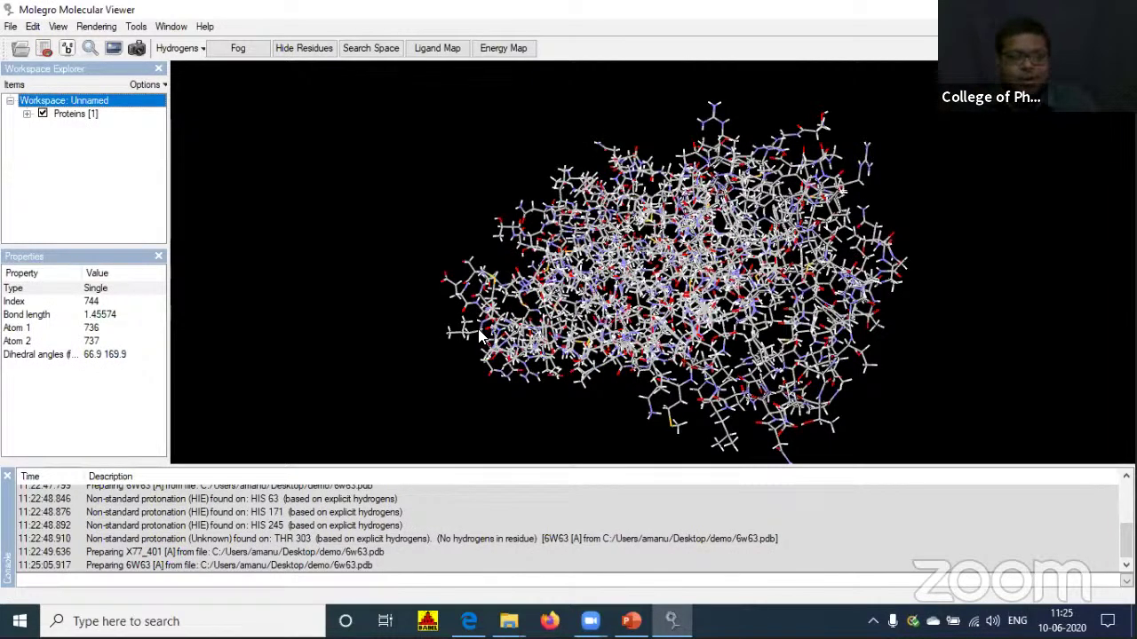
pyautogui.click(11, 27)
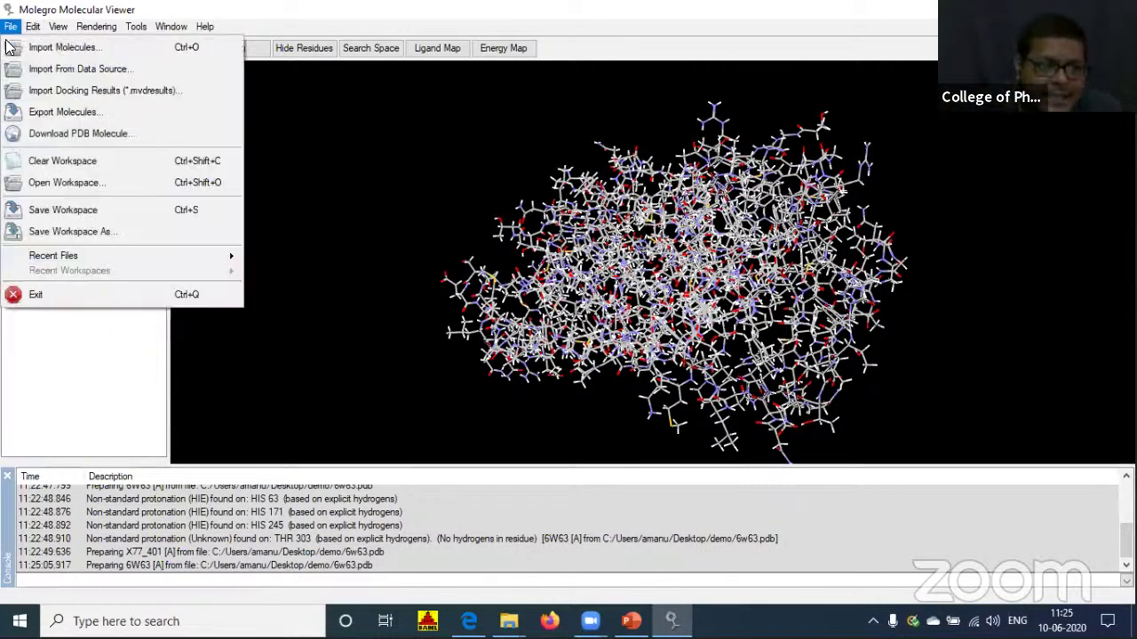
pyautogui.click(85, 110)
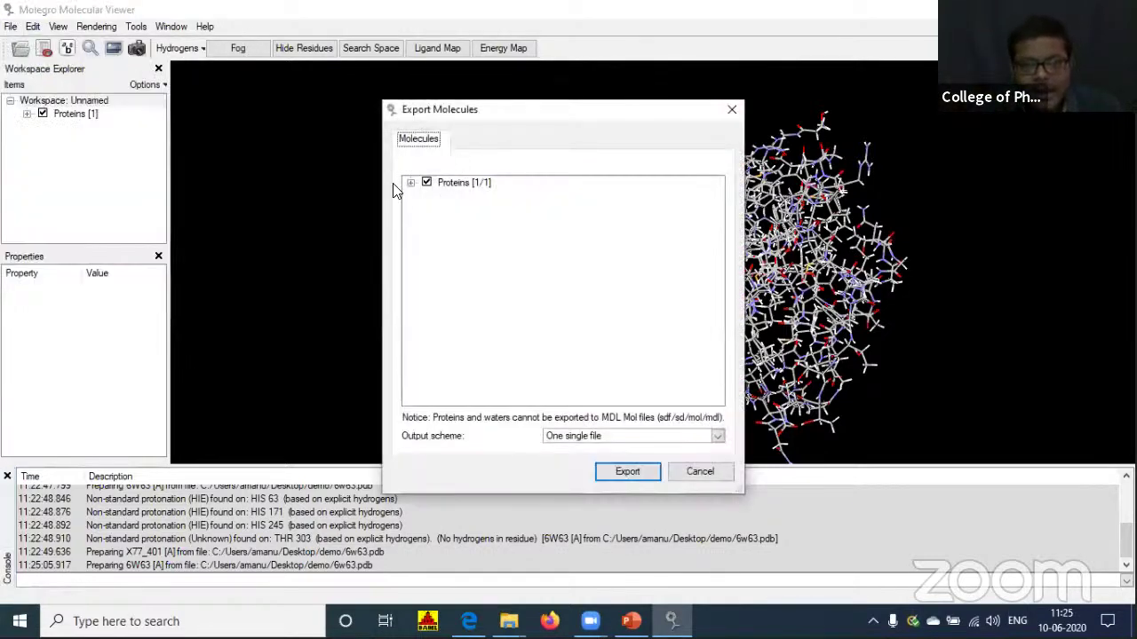
pyautogui.click(607, 476)
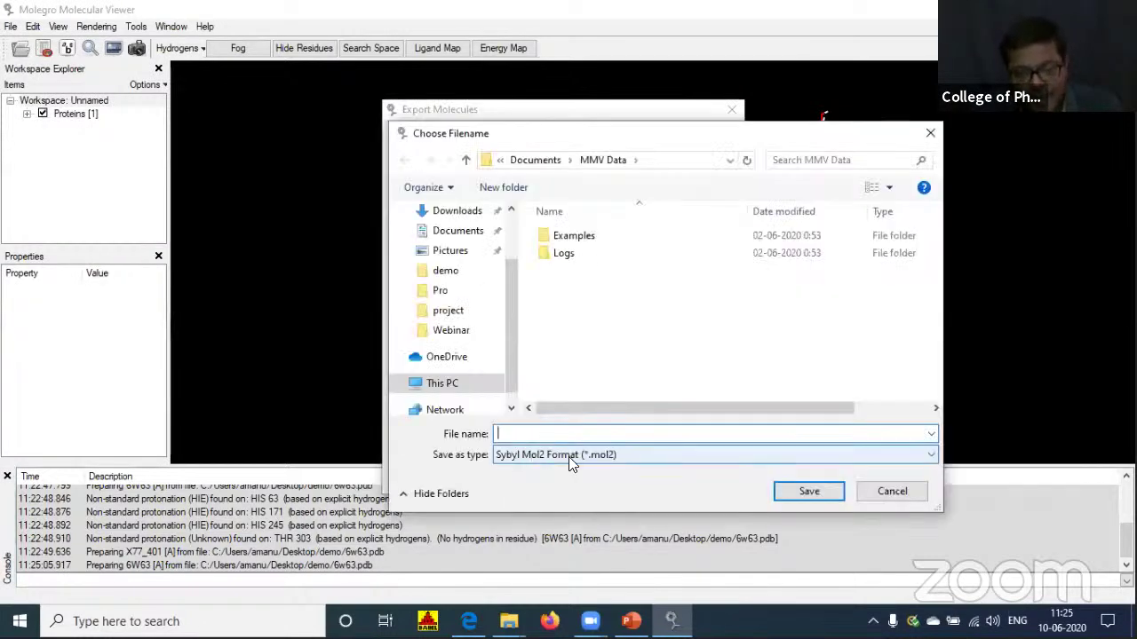
pyautogui.click(569, 457)
pyautogui.click(556, 484)
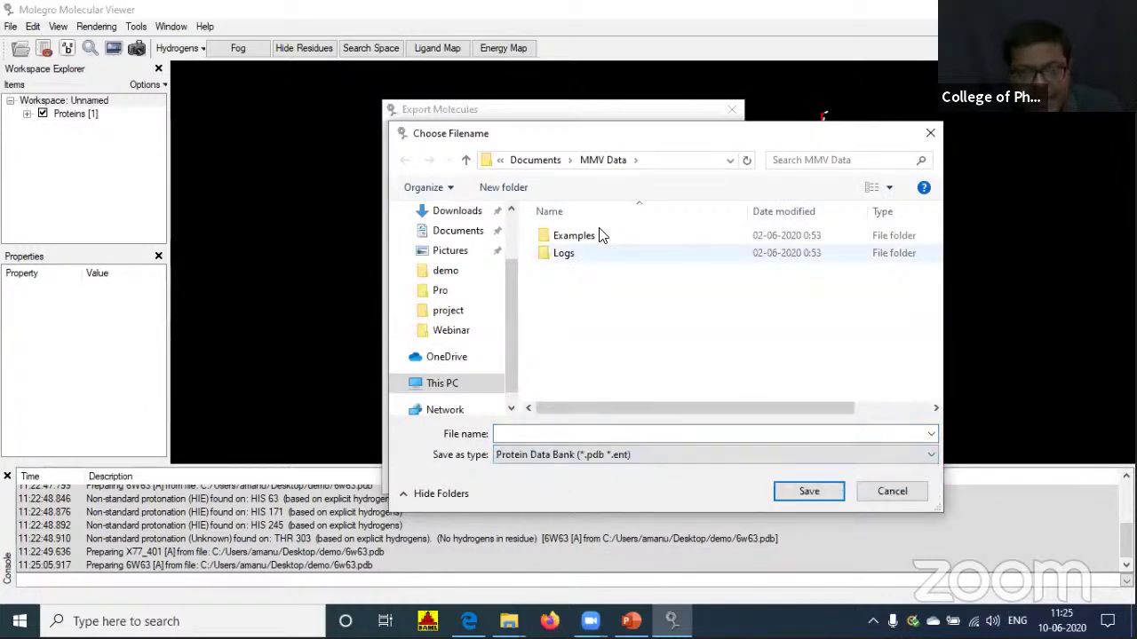
# Save the exported protein in the demo folder as protein.pdb.
pyautogui.click(450, 276)
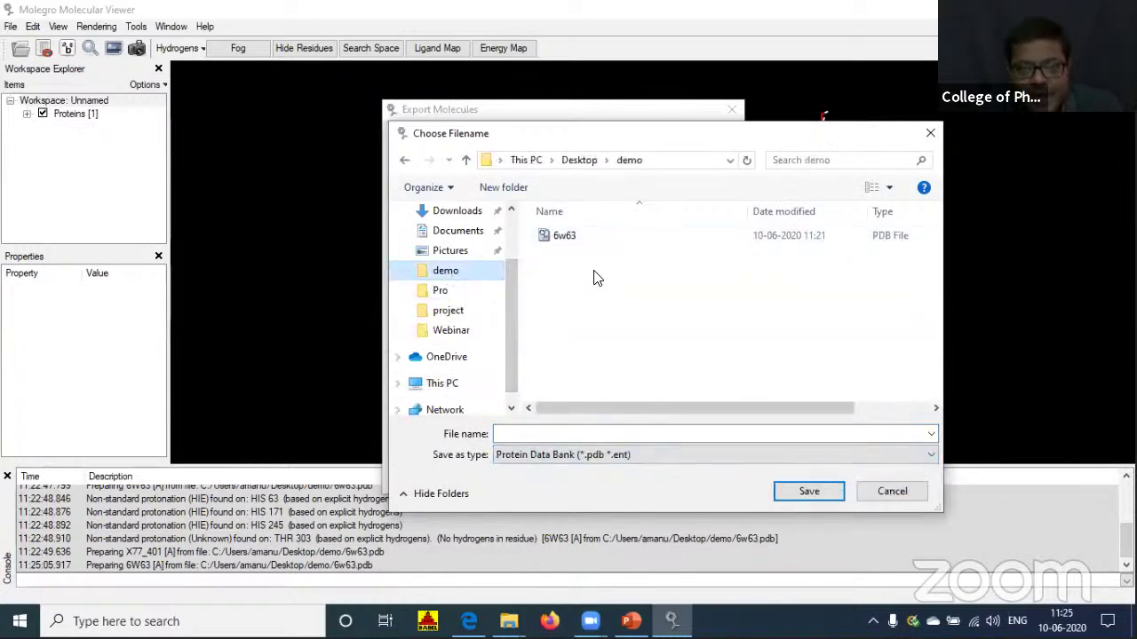
pyautogui.click(551, 435)
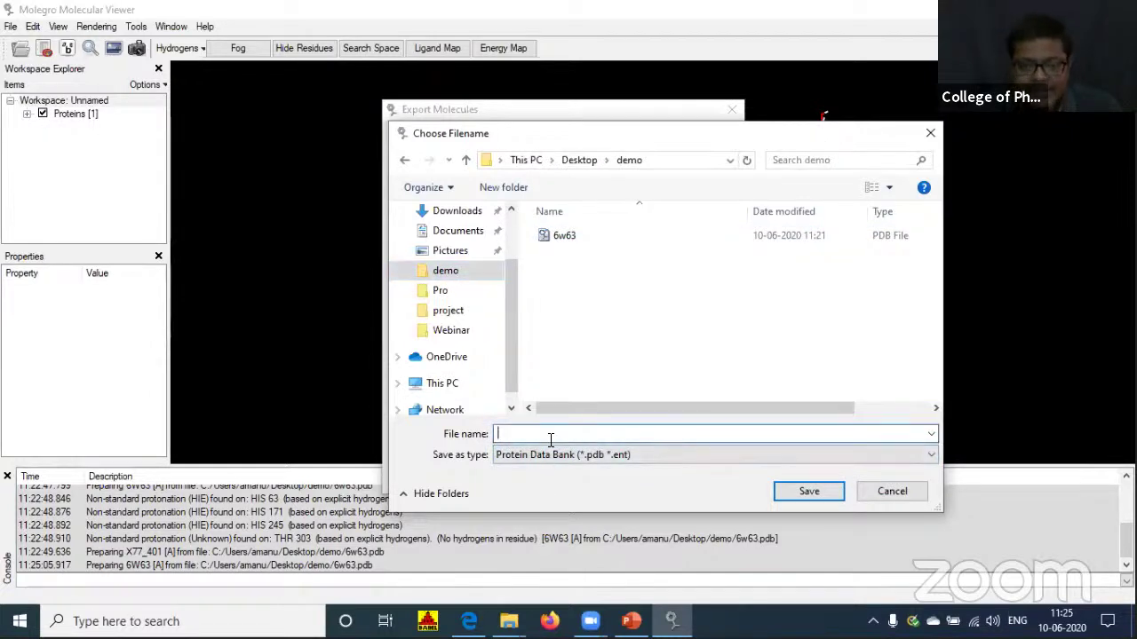
pyautogui.write('prote')
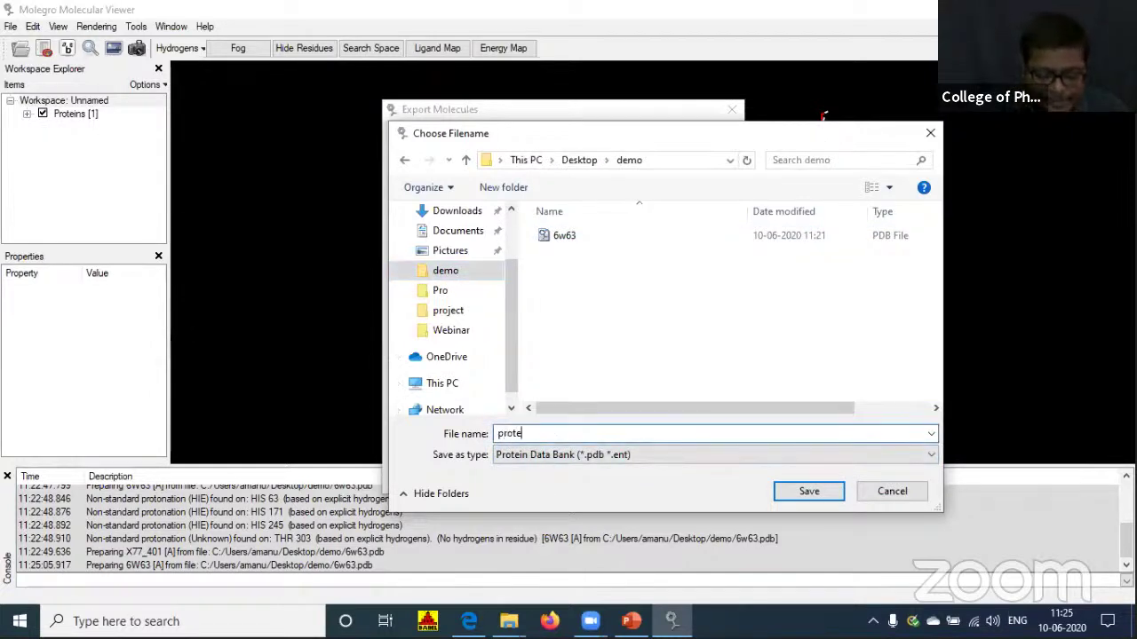
pyautogui.write('in.pd')
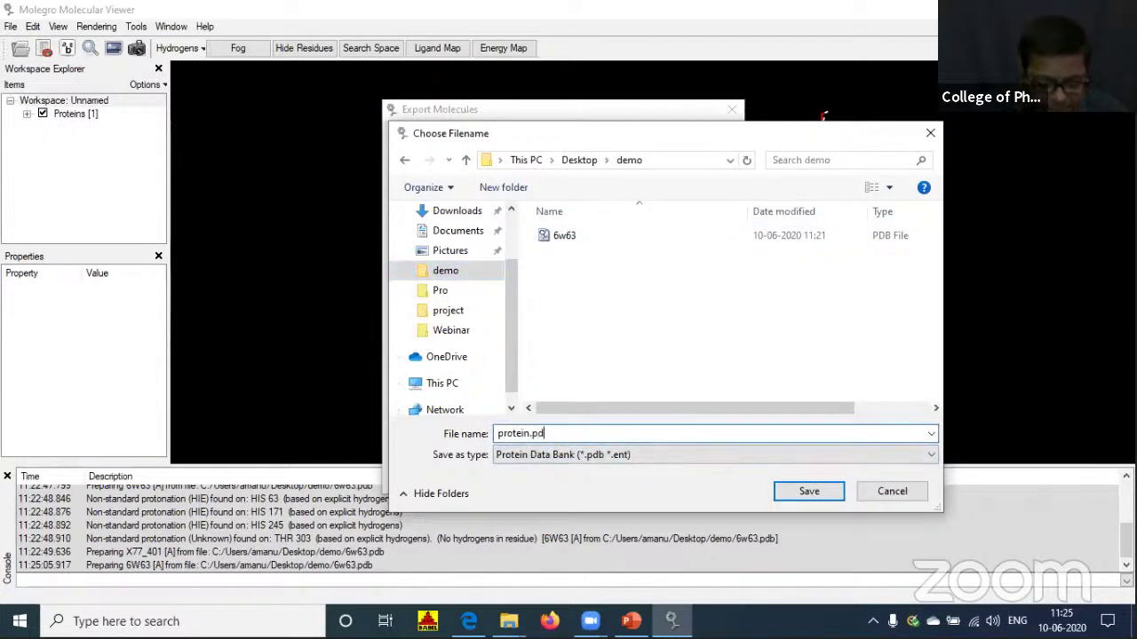
pyautogui.write('b')
pyautogui.click(790, 494)
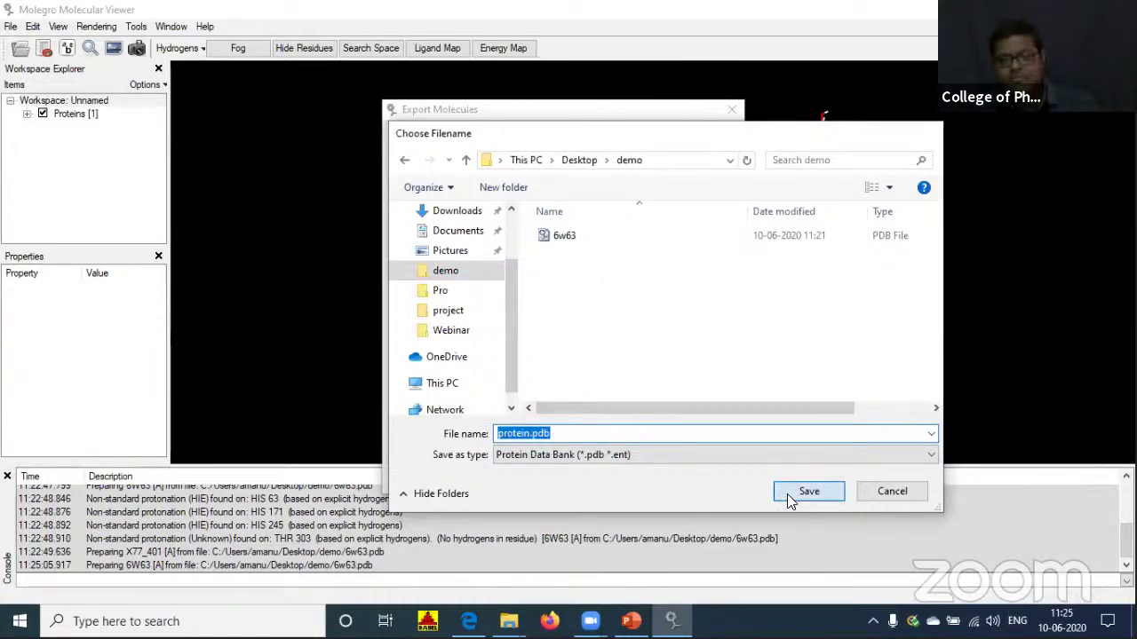
pyautogui.press('Return')
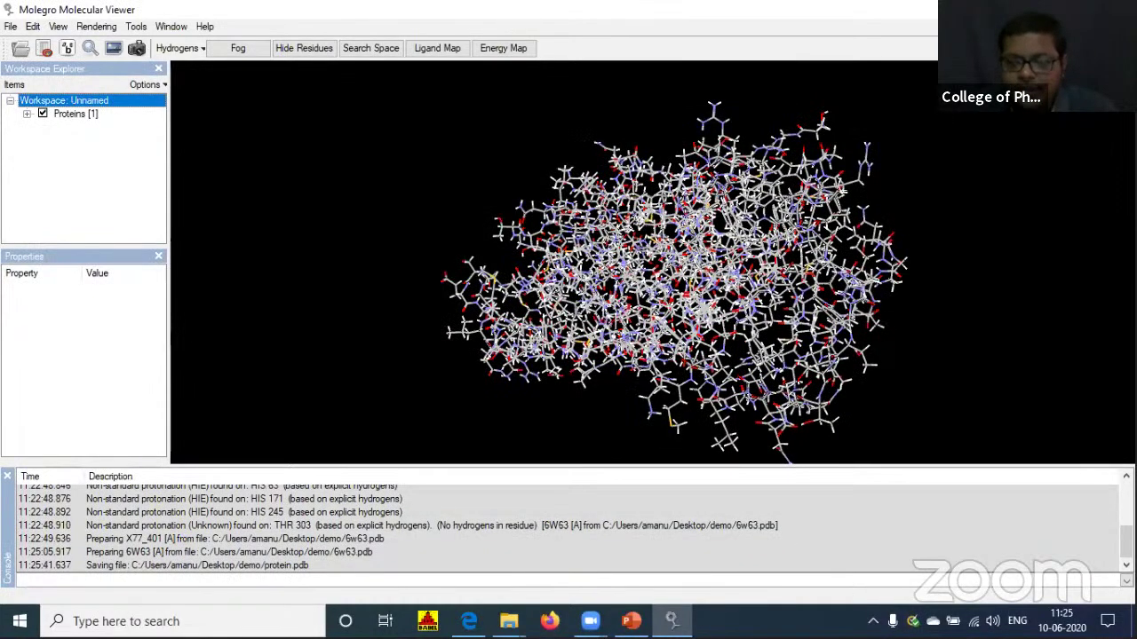
# Open the demo folder from the desktop, check the file types of protein and ligand, and minimize the folder window.
pyautogui.press('super+d')
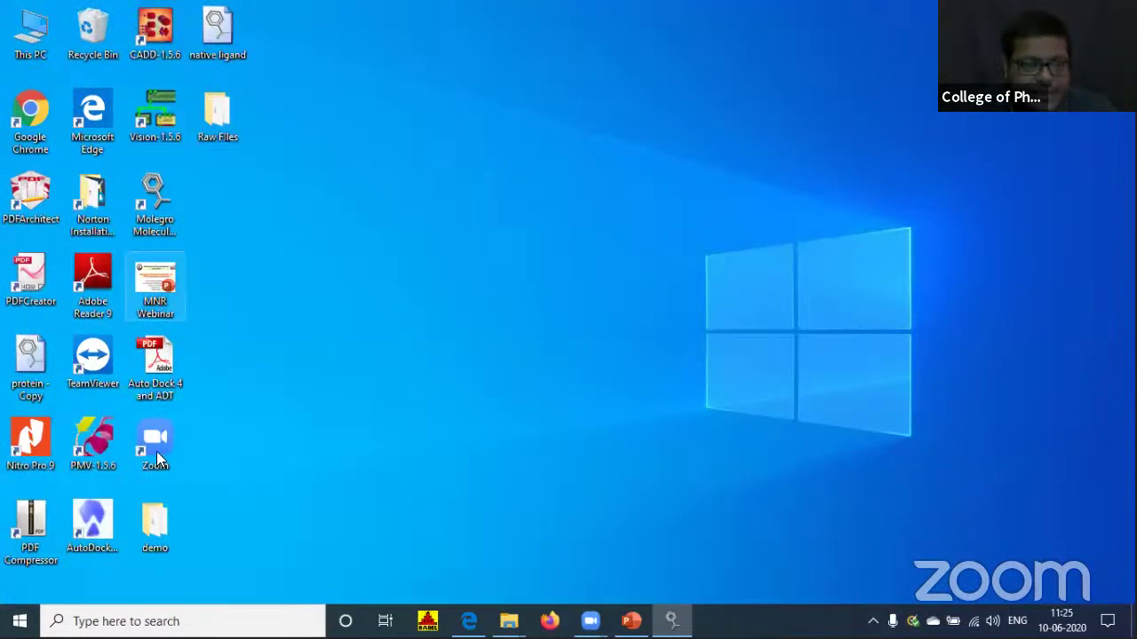
pyautogui.doubleClick(153, 505)
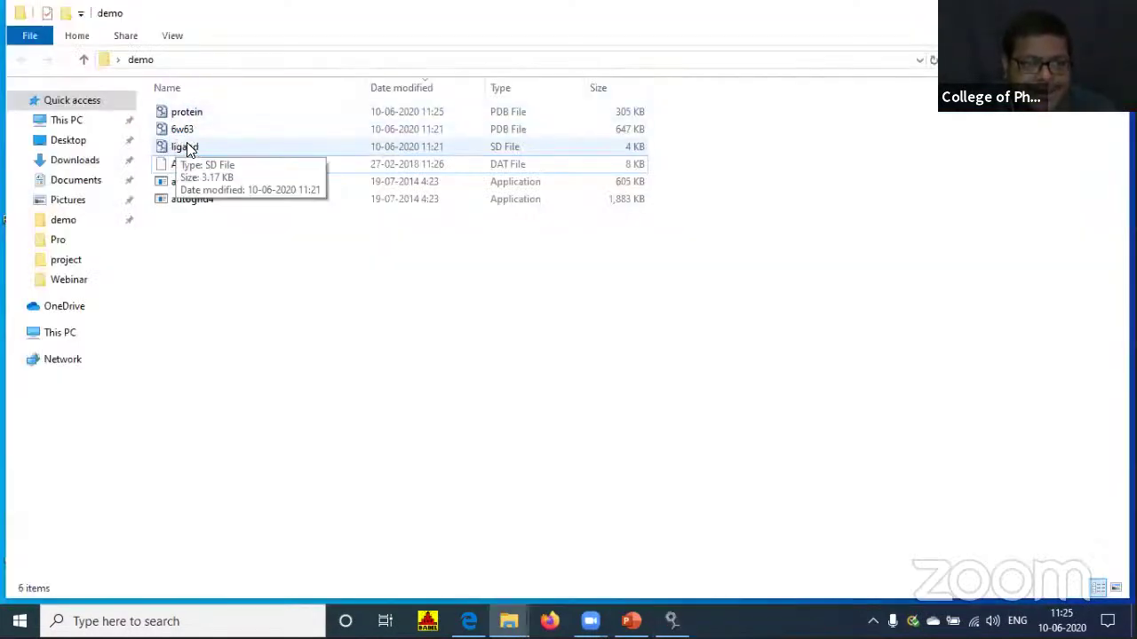
pyautogui.click(498, 146)
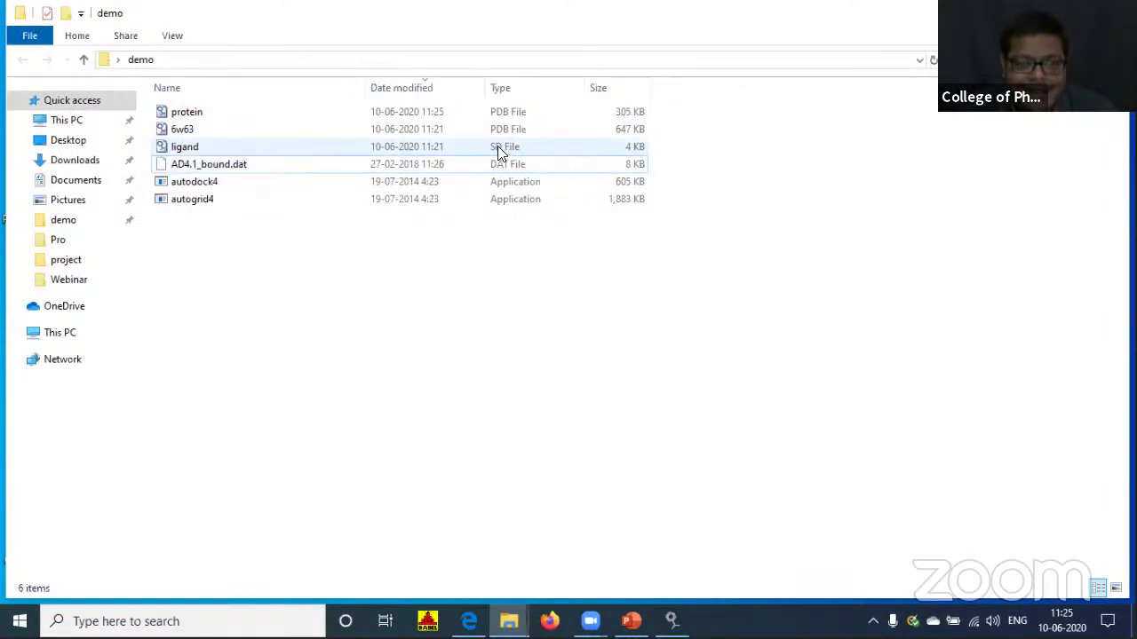
pyautogui.click(211, 116)
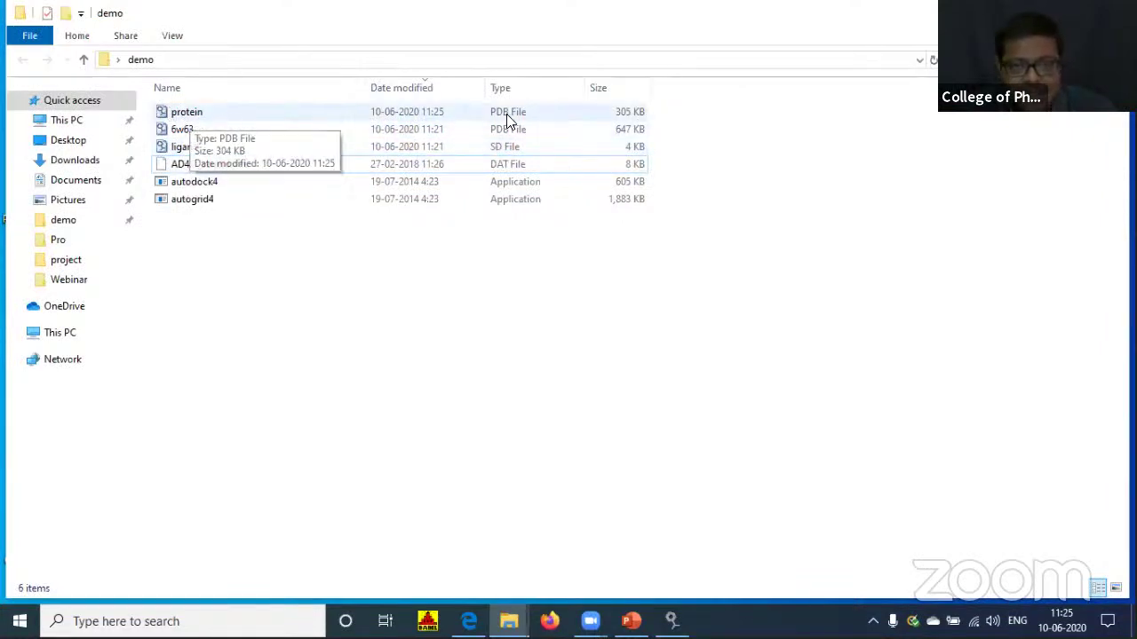
pyautogui.click(169, 151)
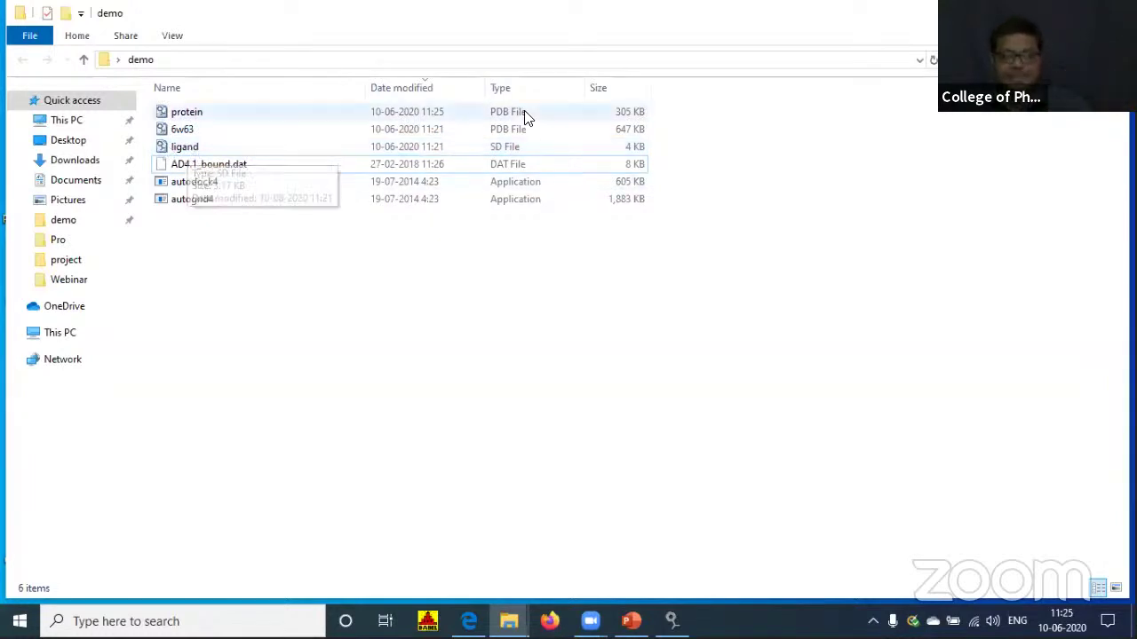
pyautogui.moveTo(591, 621)
pyautogui.click(509, 621)
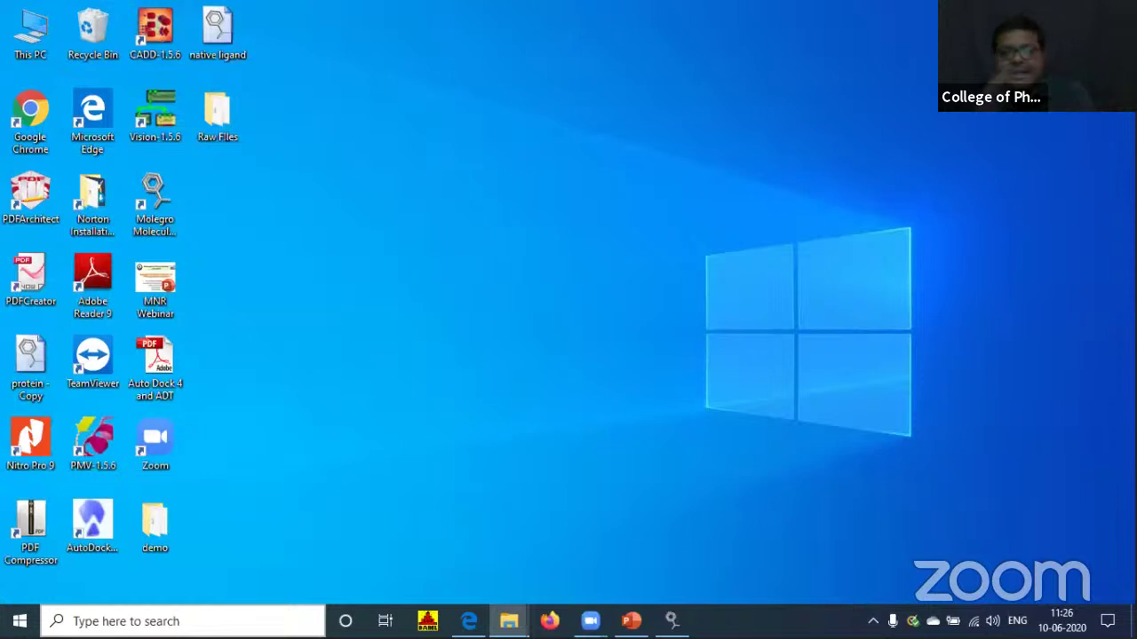
# Search Windows for "chem 3d" and launch Chem3D Ultra 8.0.
pyautogui.click(243, 620)
pyautogui.write('che')
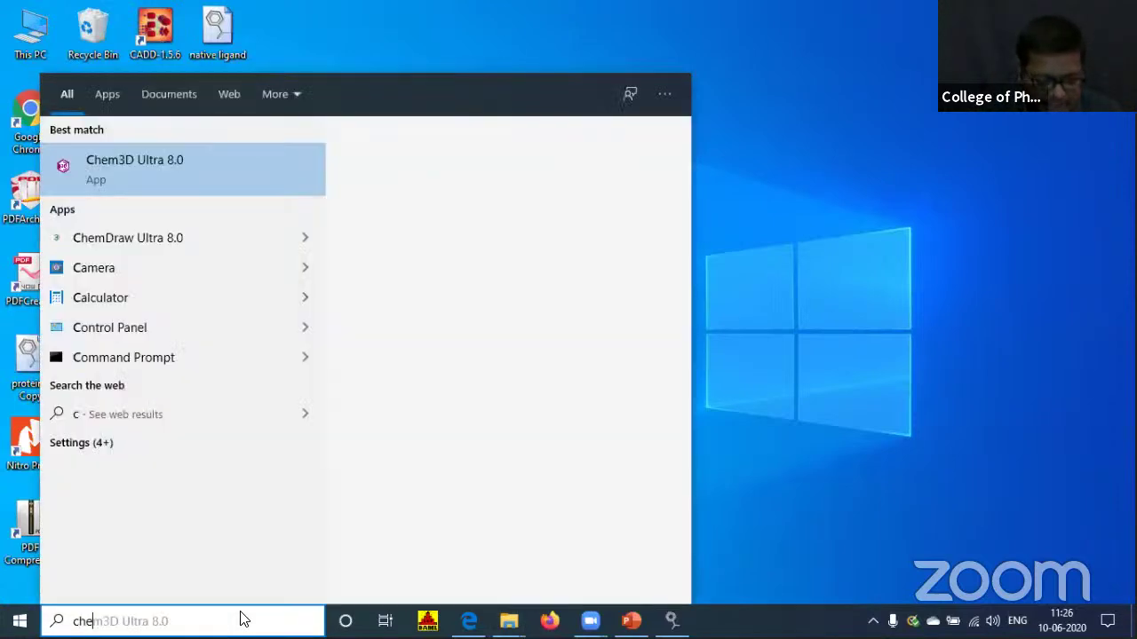
pyautogui.write('m 3d')
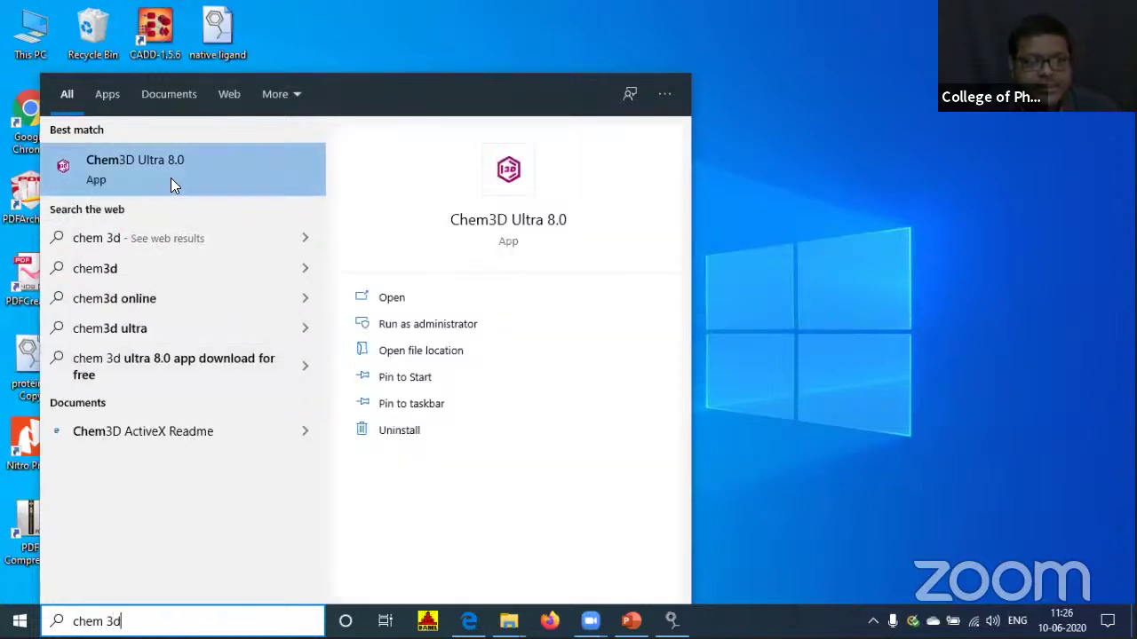
pyautogui.click(137, 164)
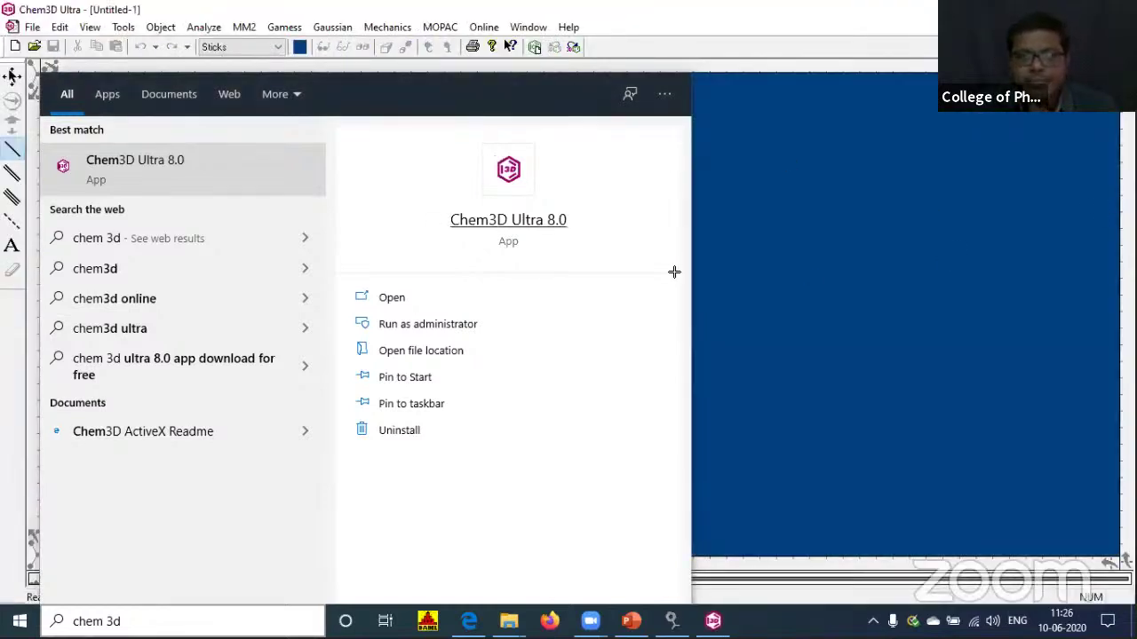
pyautogui.click(914, 142)
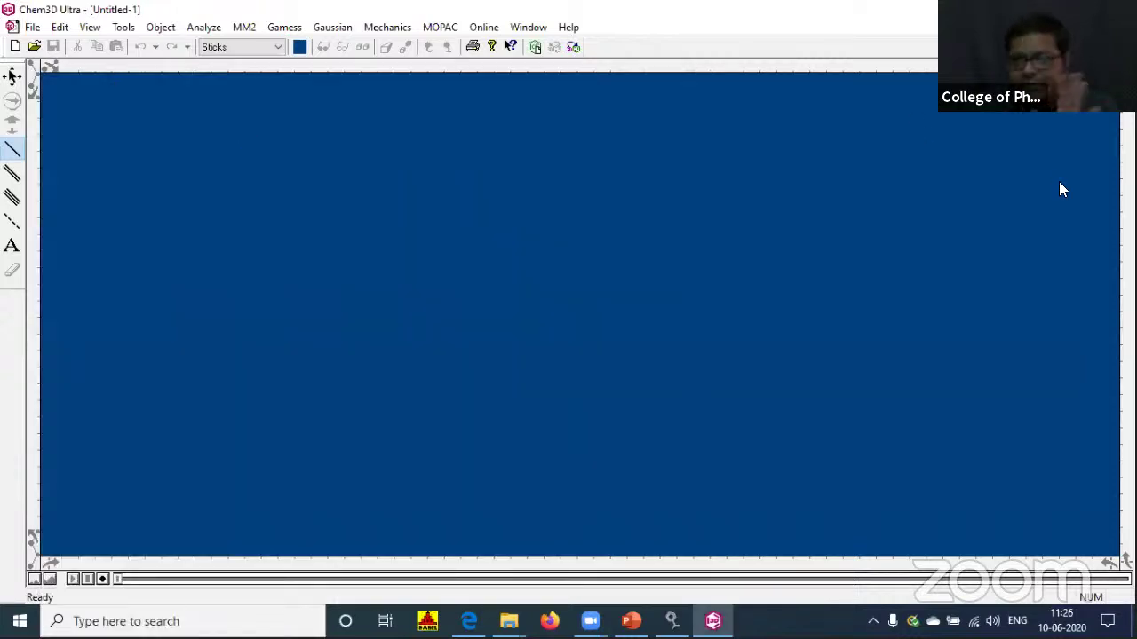
# Open the ligand file from the demo folder as an MDL MolFile.
pyautogui.click(33, 47)
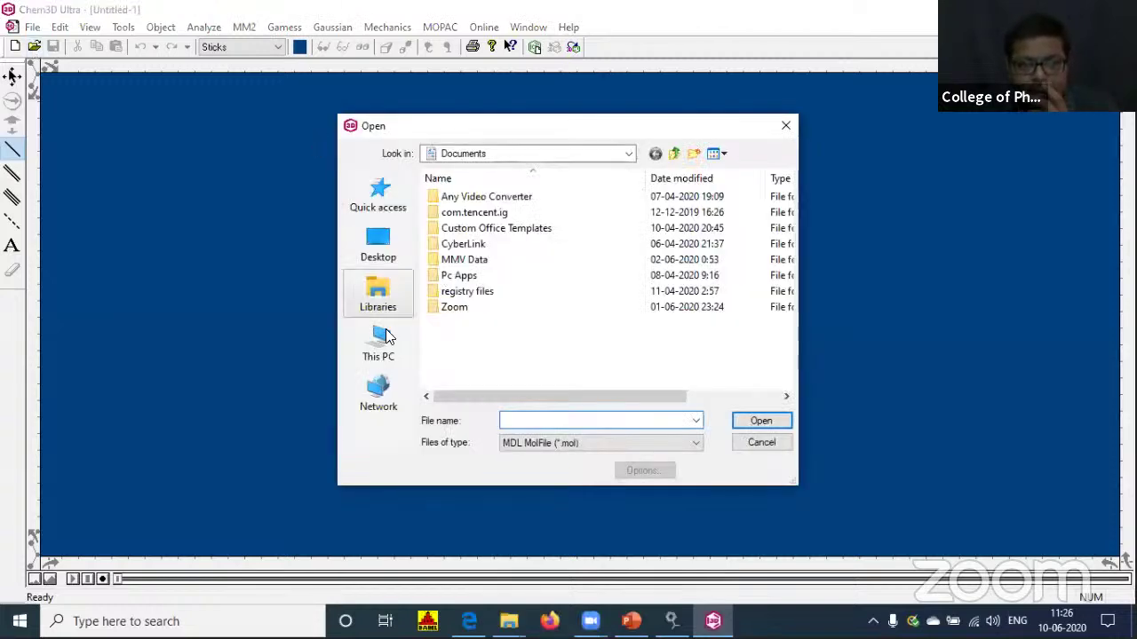
pyautogui.doubleClick(680, 281)
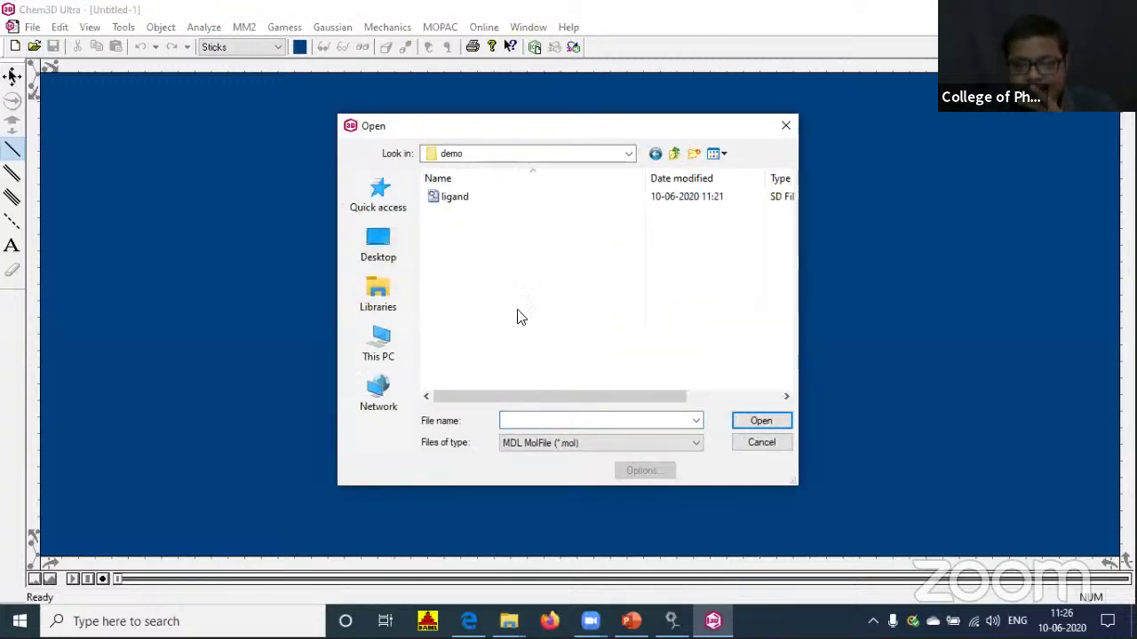
pyautogui.click(453, 202)
pyautogui.click(764, 423)
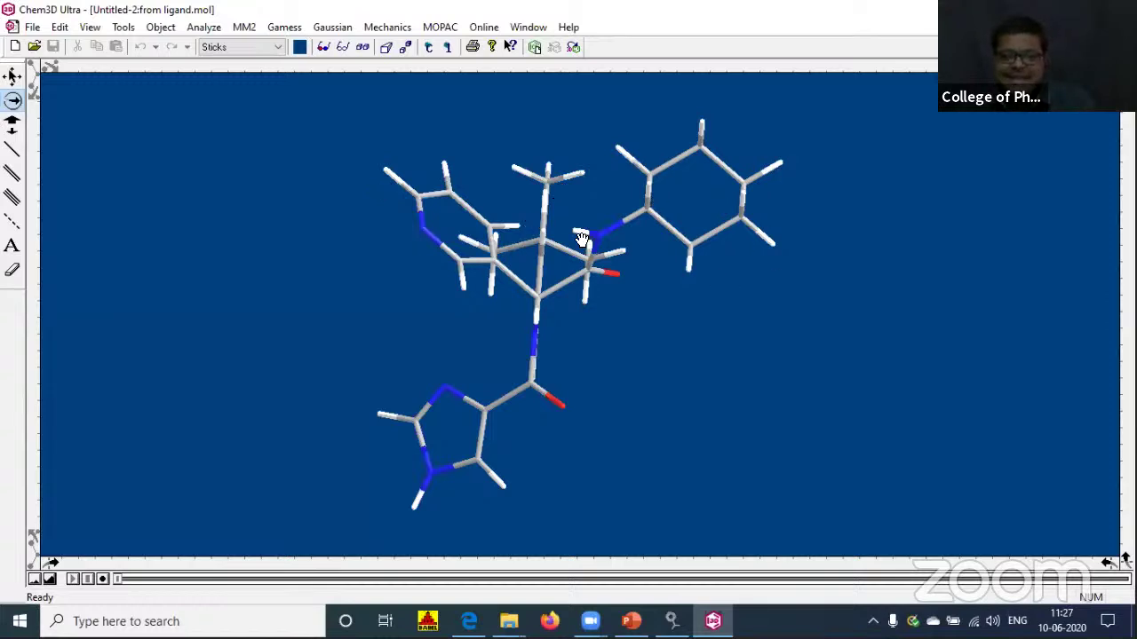
# Minimize the ligand's energy with MM2 and save the result in the demo folder as ligand in Protein DB (*.pdb) format.
pyautogui.click(242, 28)
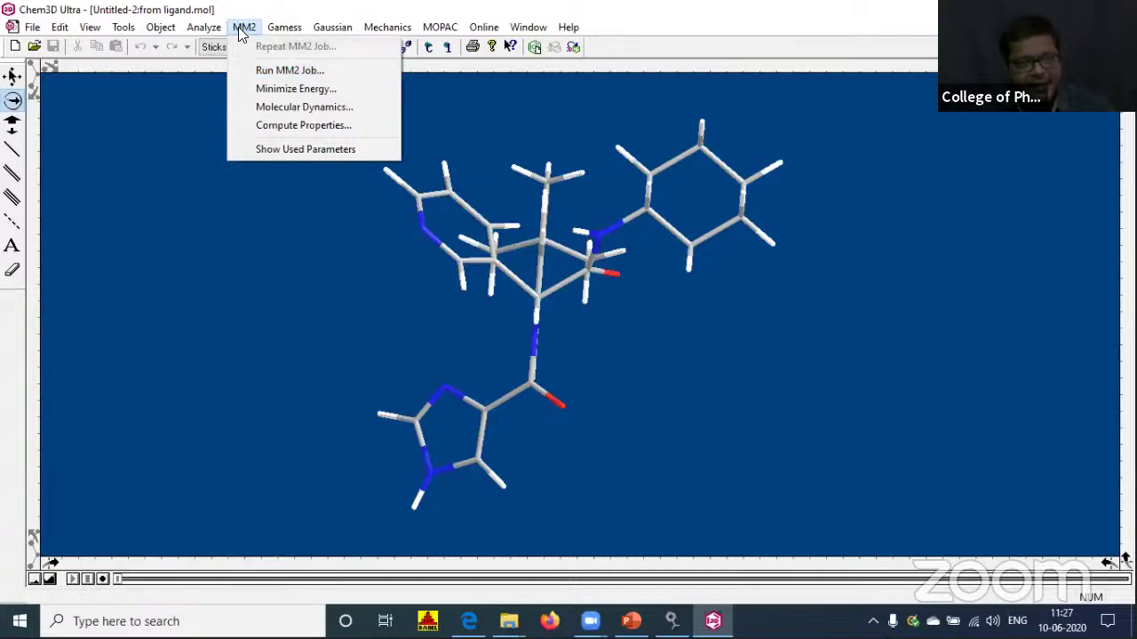
pyautogui.click(290, 92)
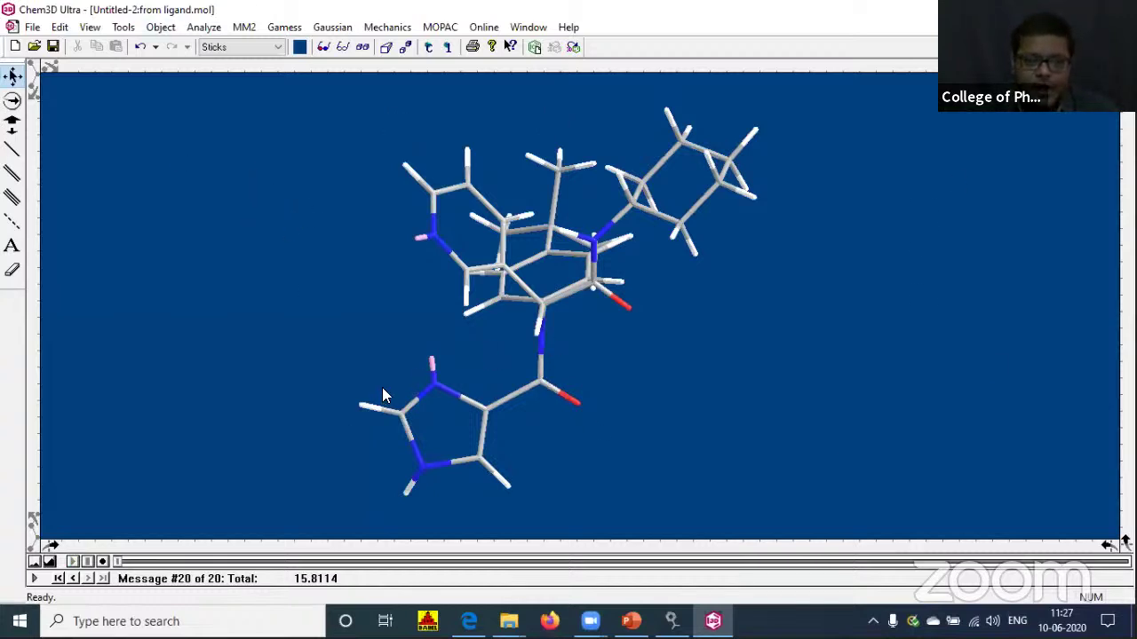
pyautogui.click(32, 29)
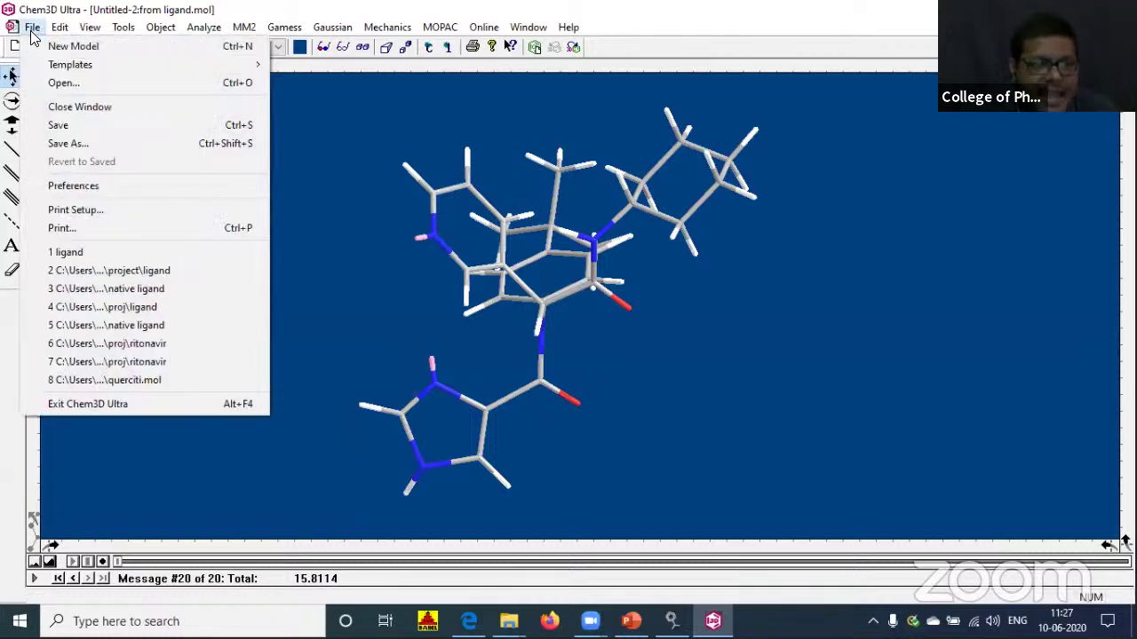
pyautogui.click(62, 143)
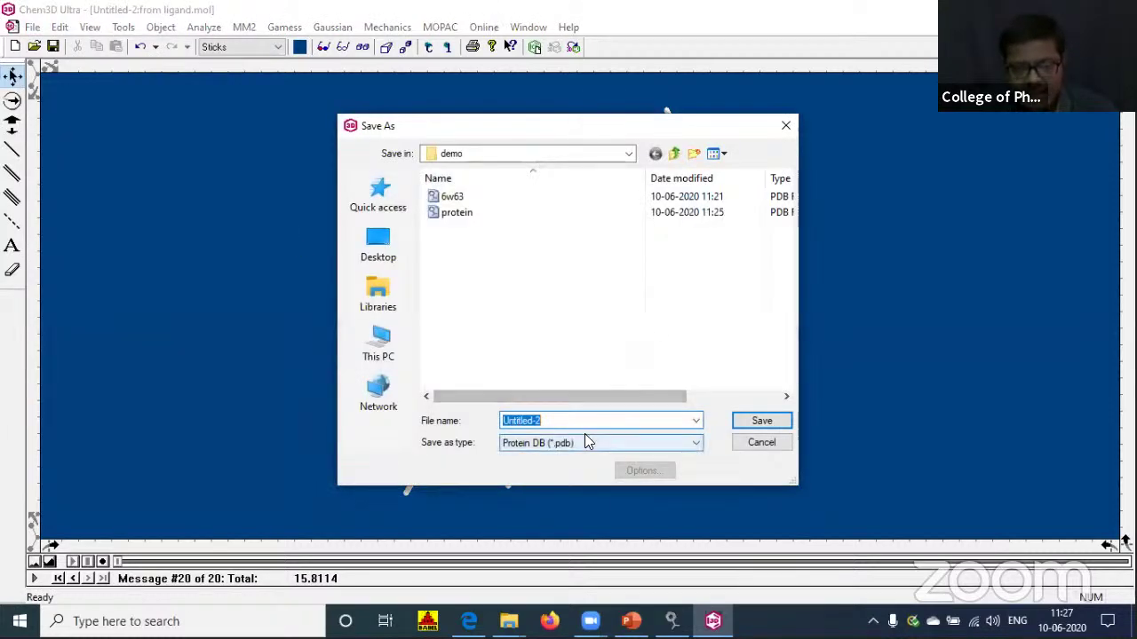
pyautogui.click(584, 435)
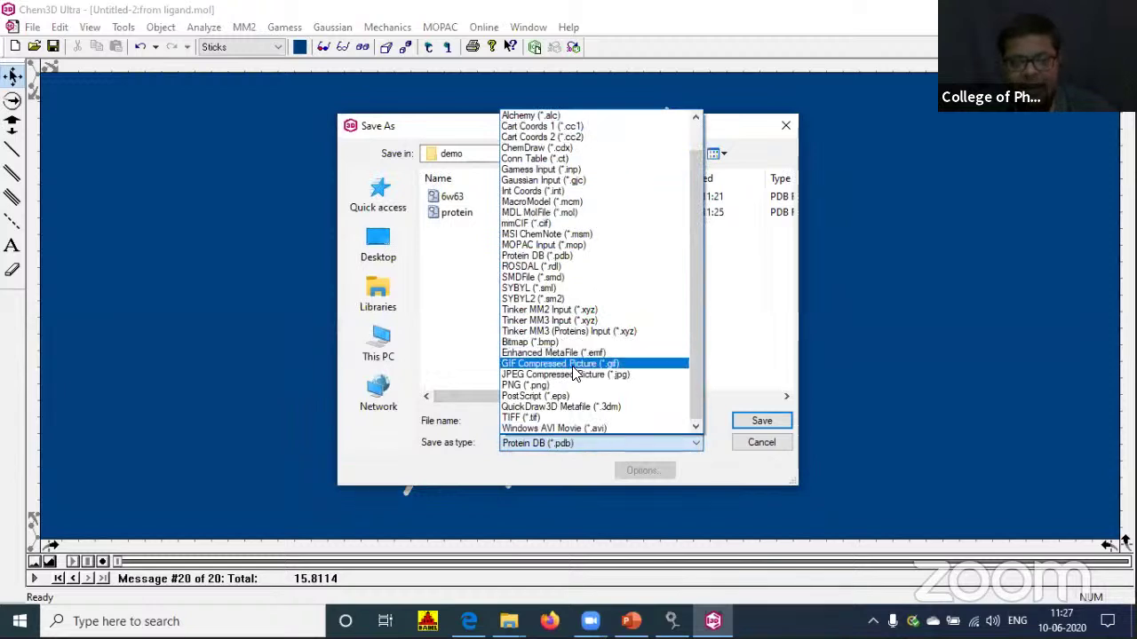
pyautogui.click(553, 258)
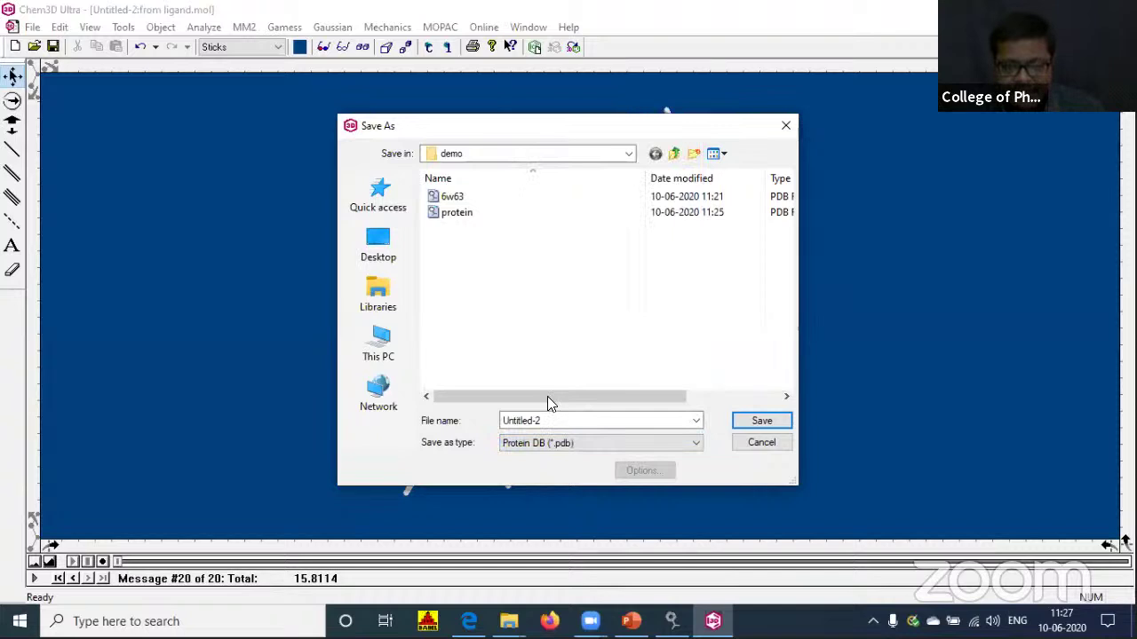
pyautogui.moveTo(551, 421); pyautogui.dragTo(471, 419)
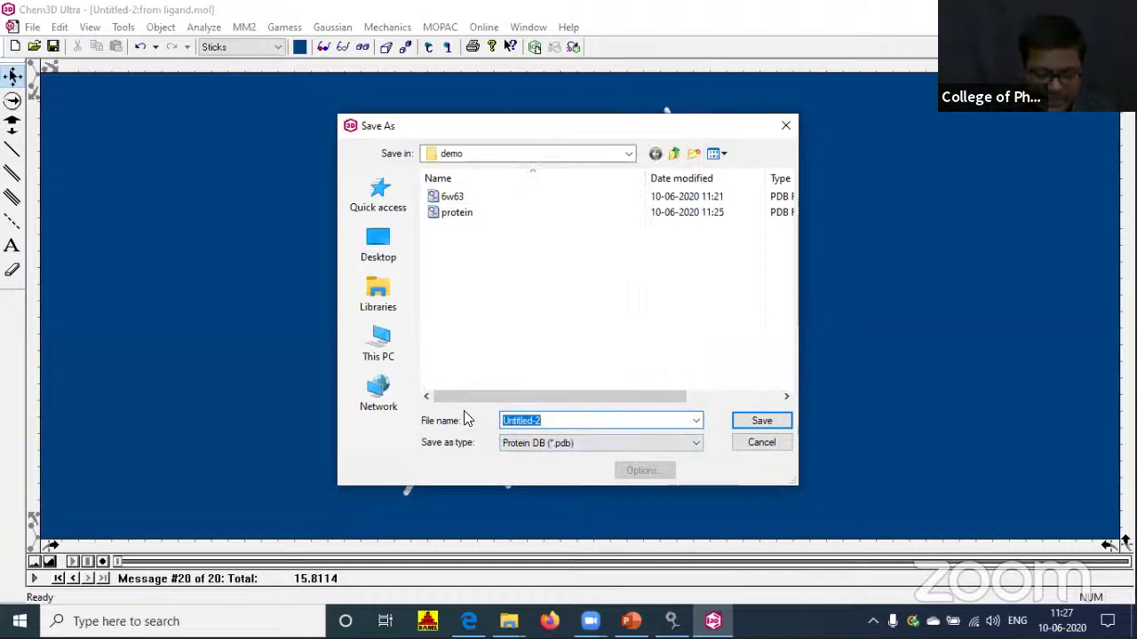
pyautogui.write('ligand')
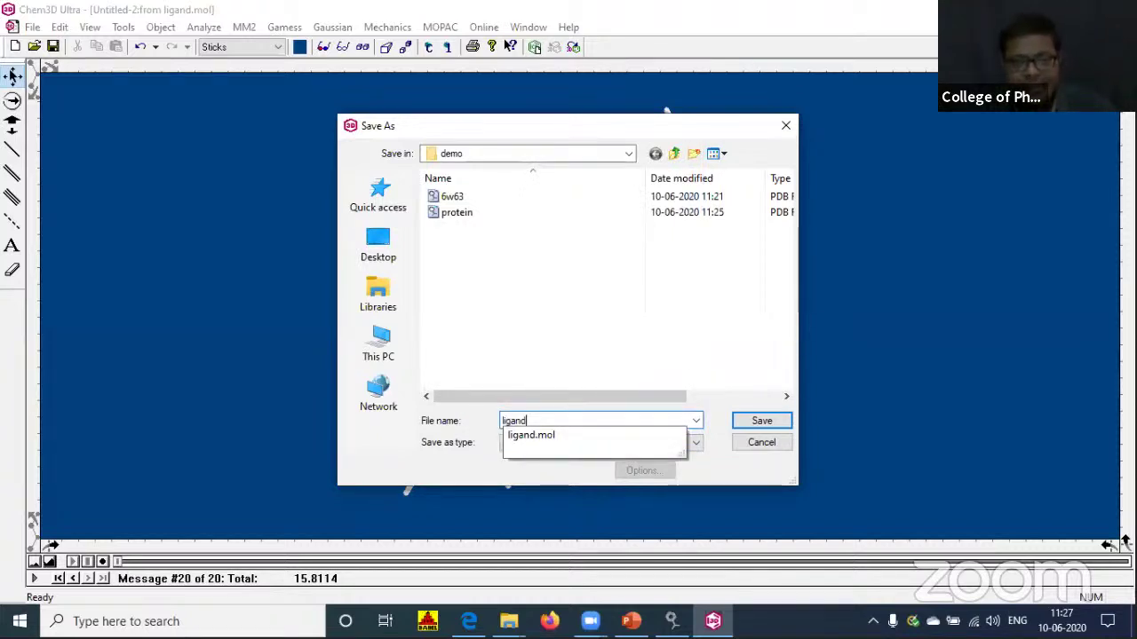
pyautogui.press('Down')
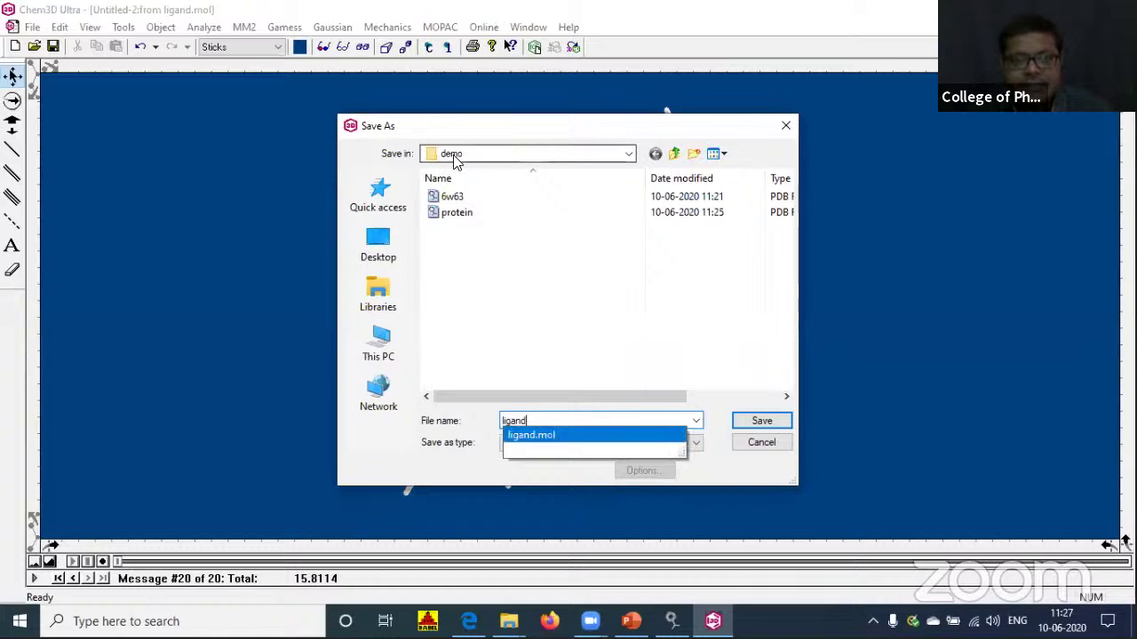
pyautogui.click(762, 421)
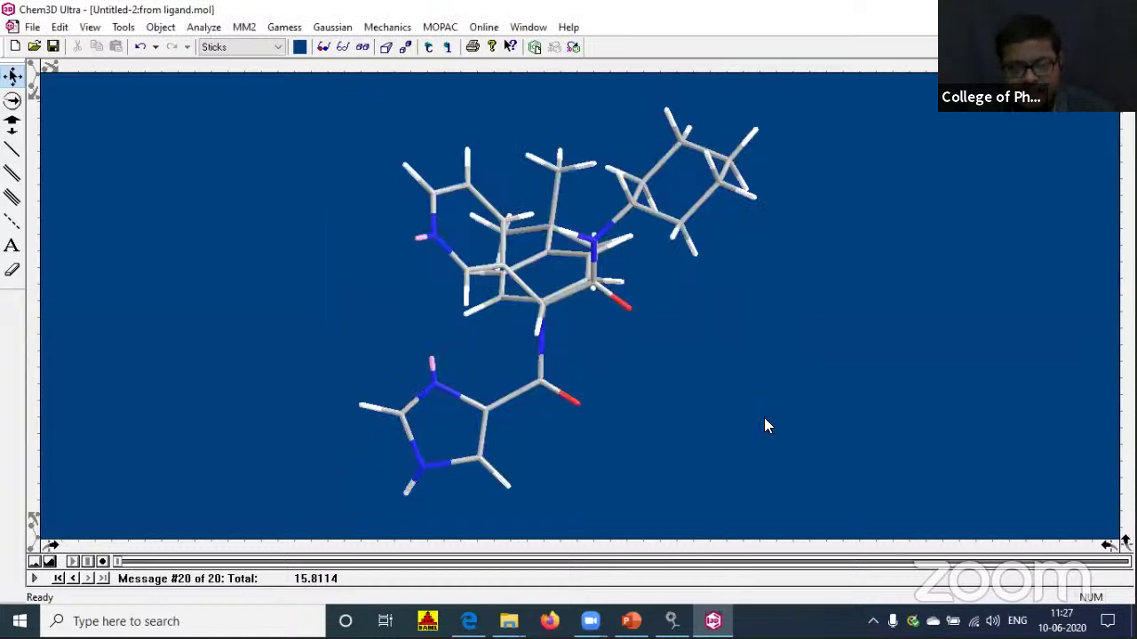
# Open the demo folder from the desktop, check that it holds the ligand and protein PDB files, and return to the desktop.
pyautogui.press('super+d')
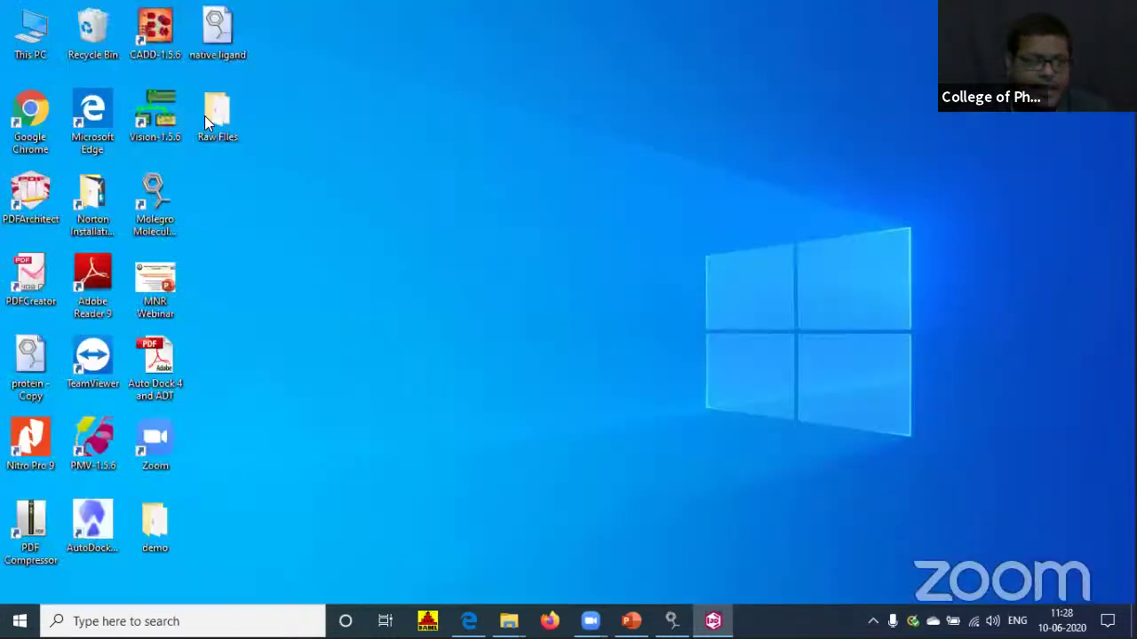
pyautogui.doubleClick(152, 508)
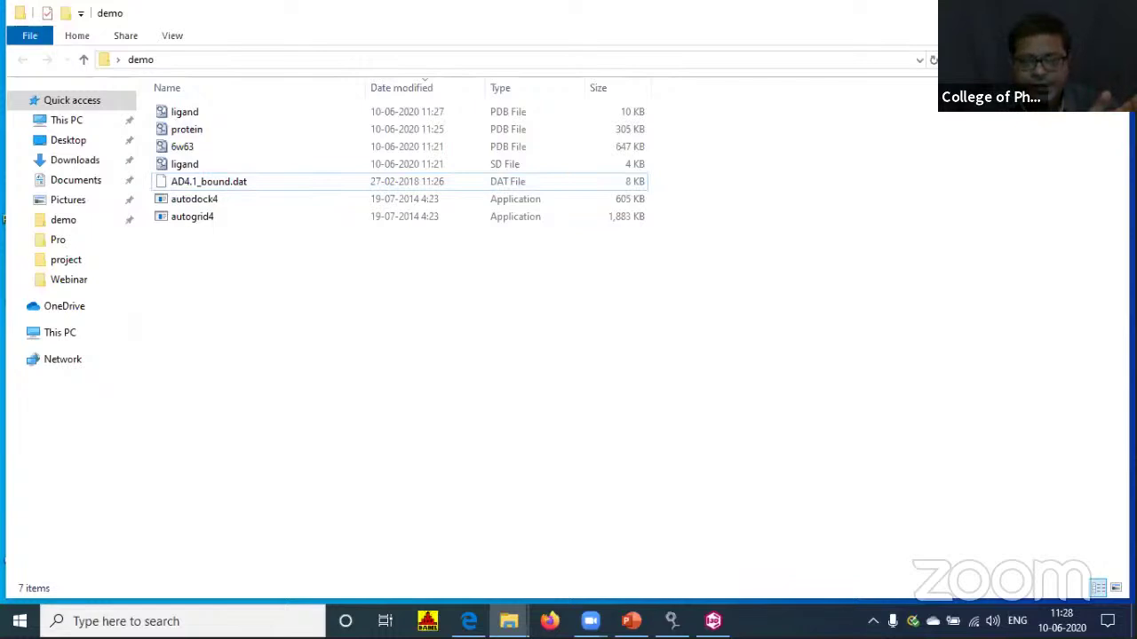
pyautogui.press('super+d')
pyautogui.rightClick(593, 197)
pyautogui.click(647, 245)
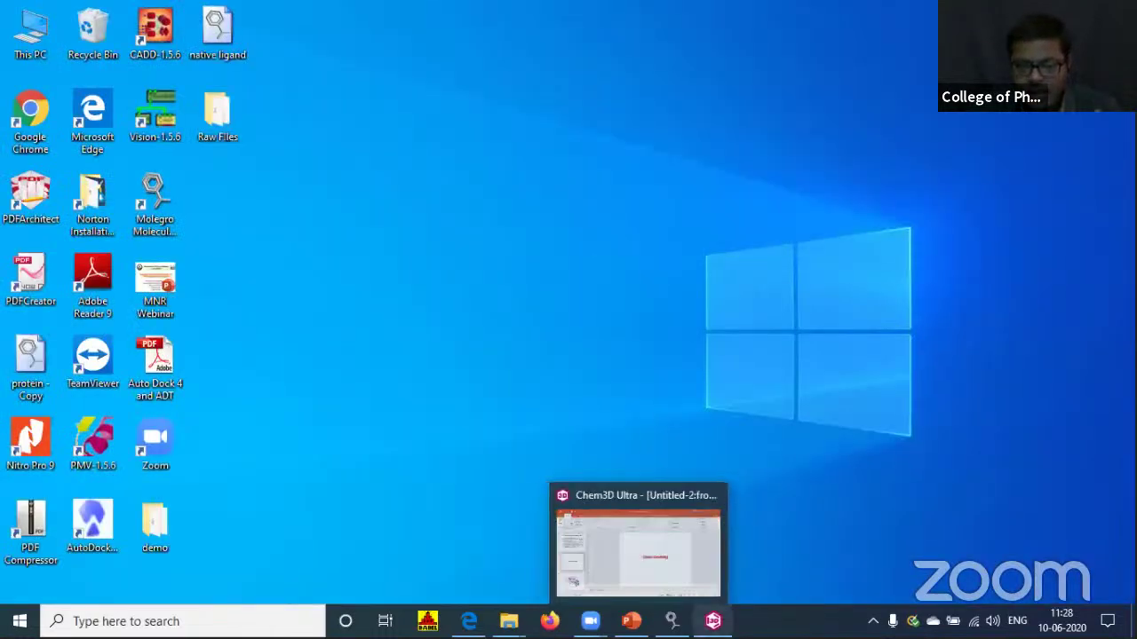
# Close Chem3D Ultra without saving the changes to Untitled-2.
pyautogui.moveTo(713, 621)
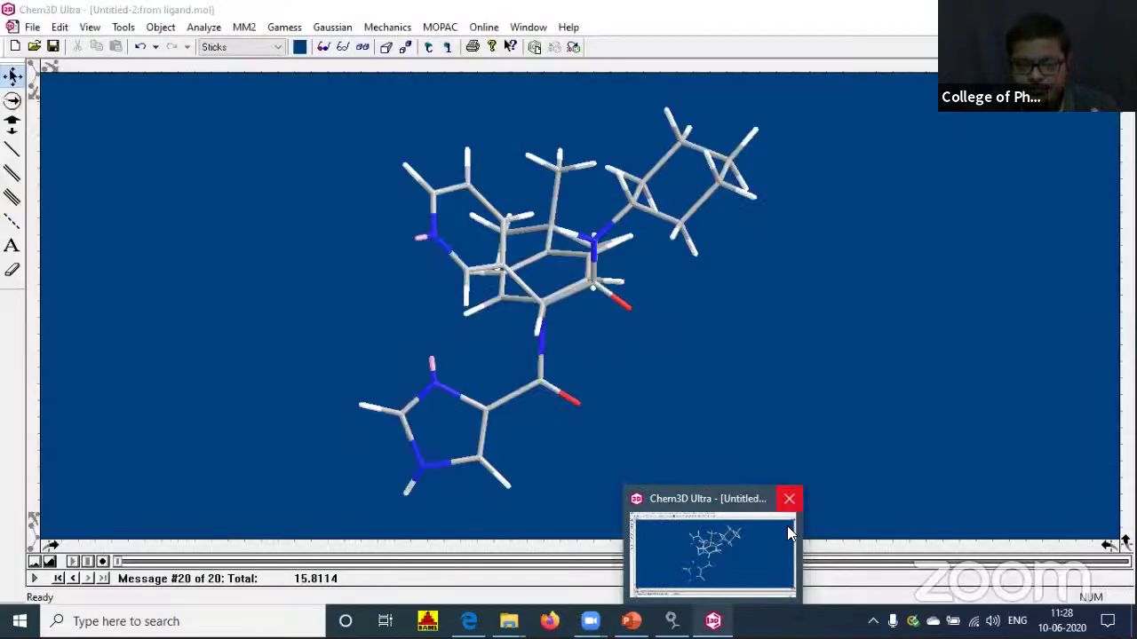
pyautogui.click(788, 498)
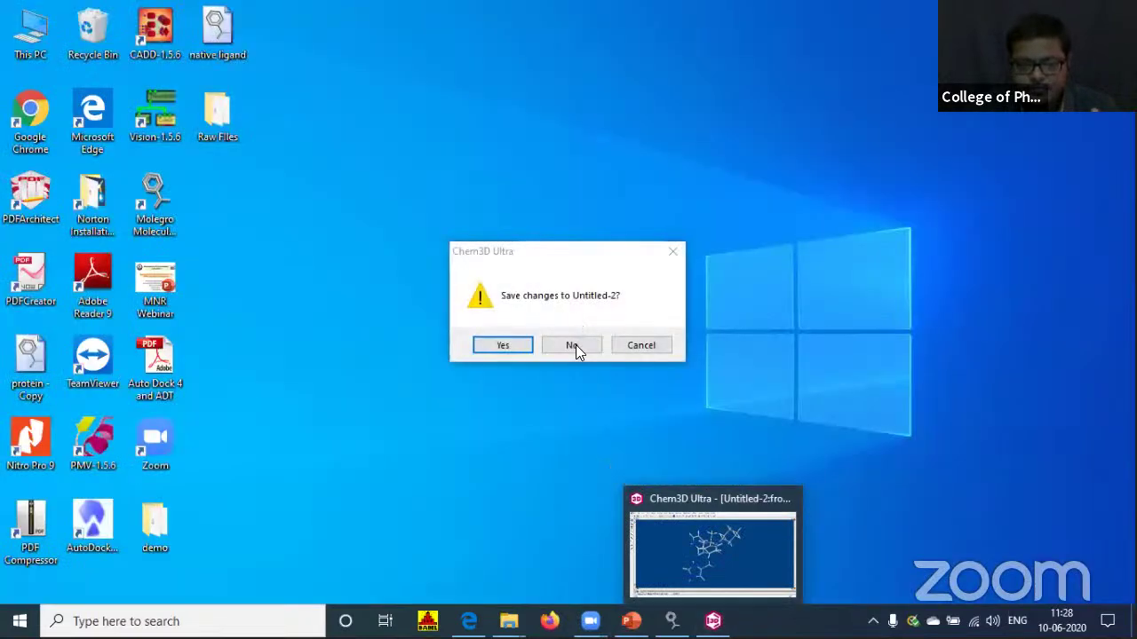
pyautogui.click(574, 345)
# Launch AutoDockTools 1.5.6 from the desktop and maximize its main window.
pyautogui.moveTo(672, 621)
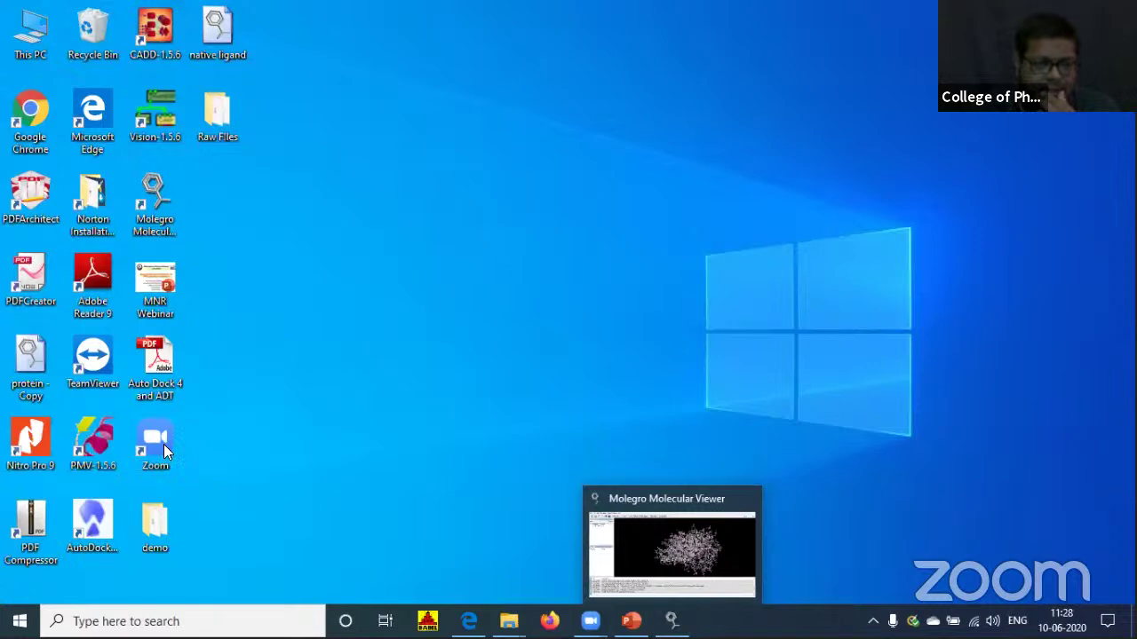
pyautogui.click(100, 520)
pyautogui.doubleClick(100, 518)
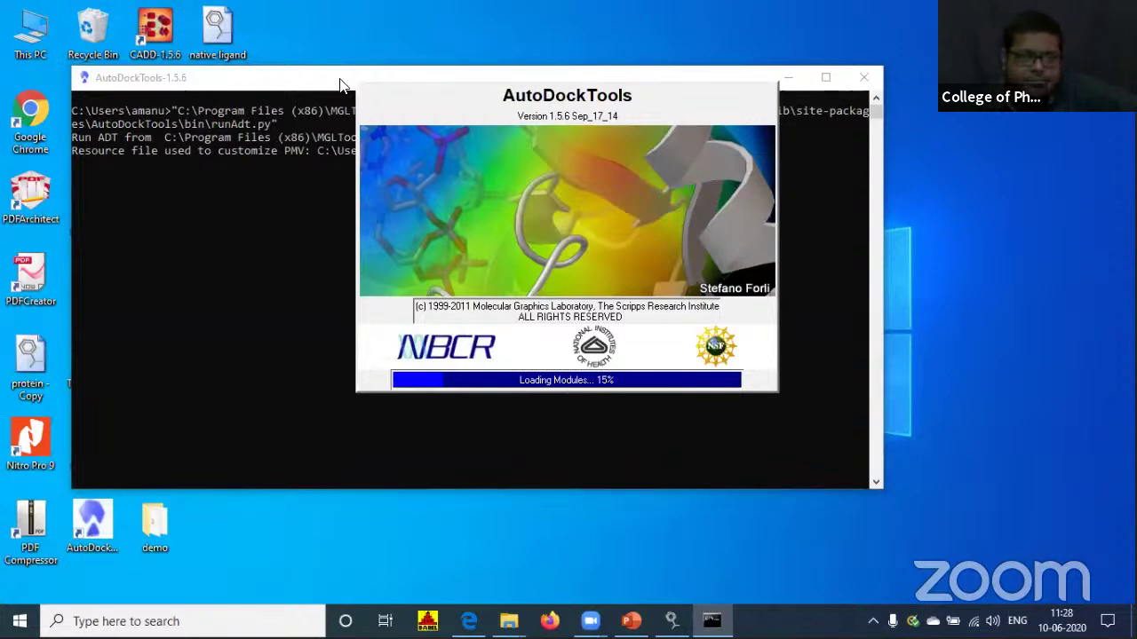
pyautogui.moveTo(342, 84); pyautogui.dragTo(431, 80)
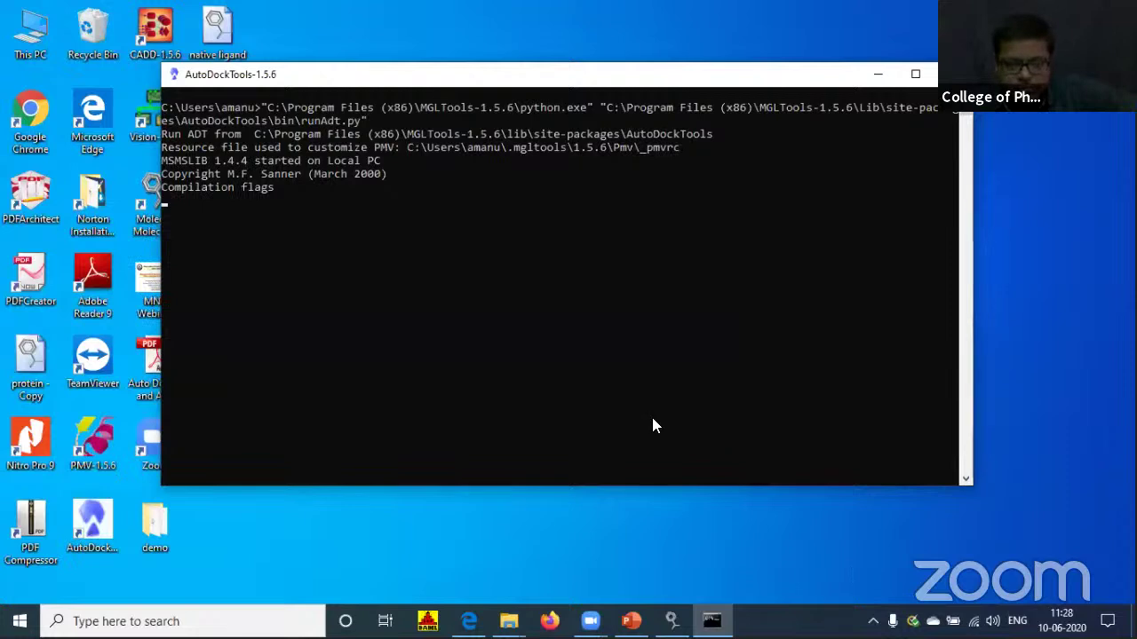
pyautogui.moveTo(671, 621)
pyautogui.click(711, 621)
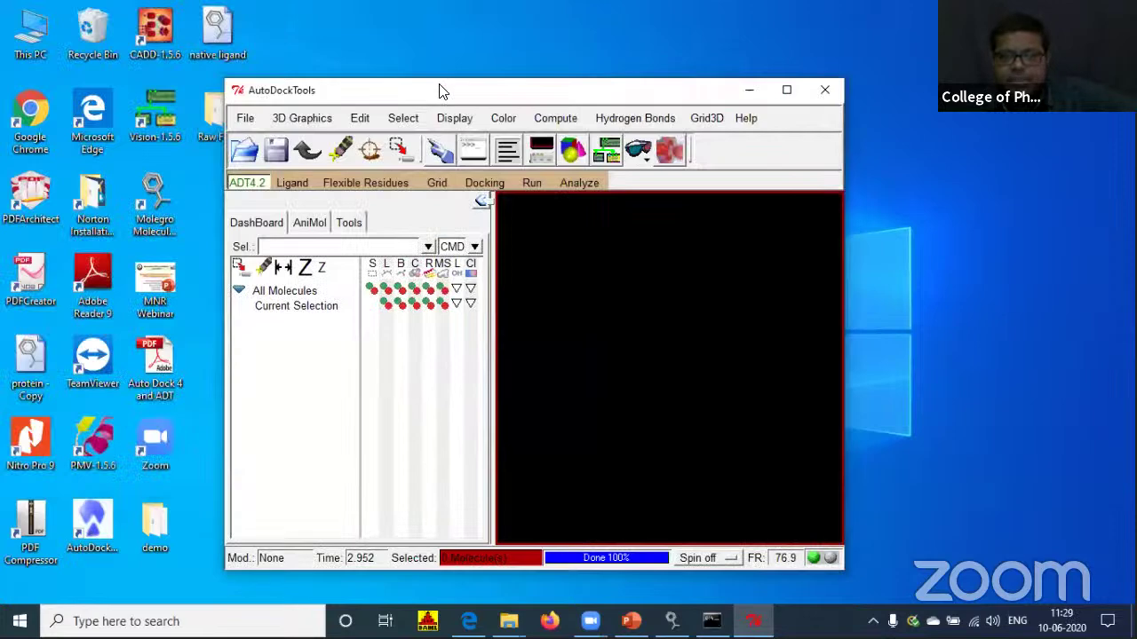
pyautogui.click(787, 90)
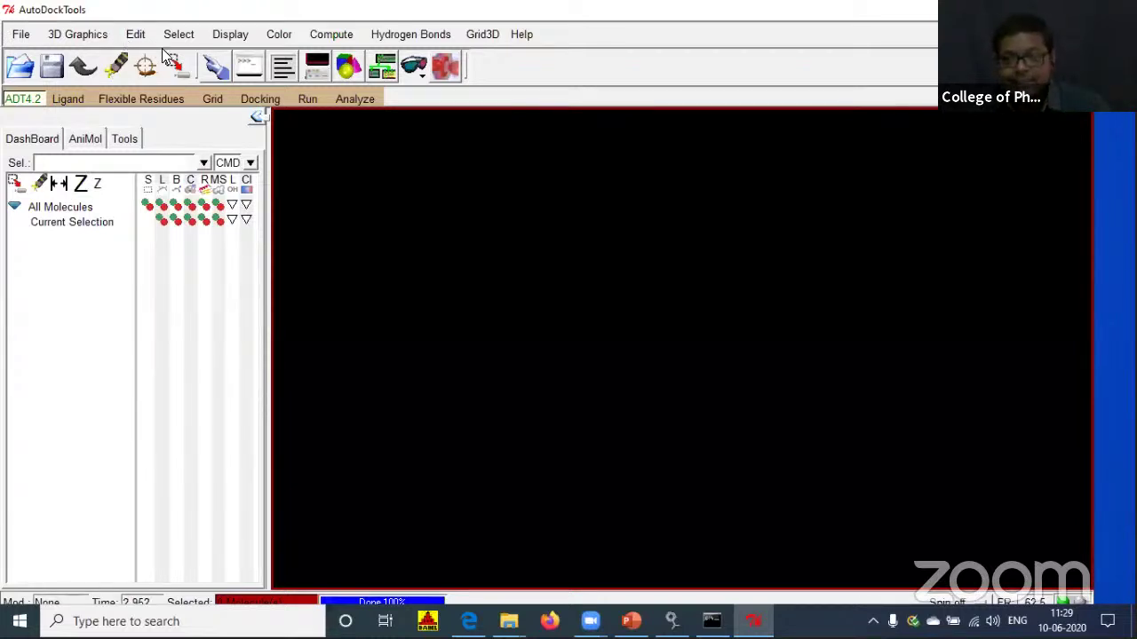
pyautogui.doubleClick(920, 18)
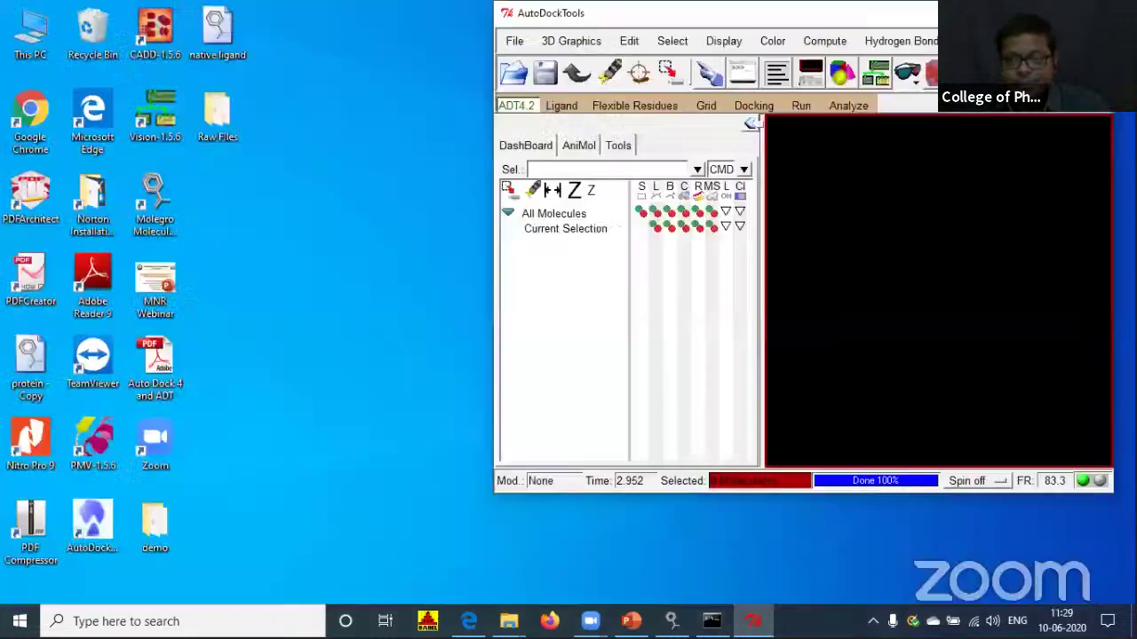
pyautogui.doubleClick(921, 12)
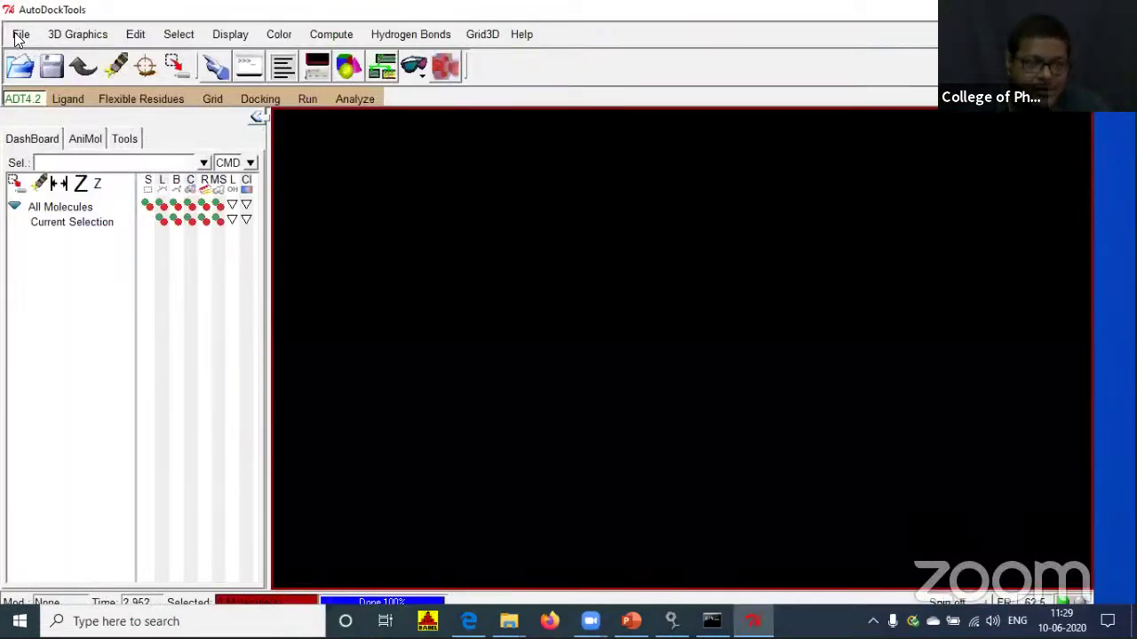
# Open the user preferences, switch to the demo folder in File Explorer and copy its full path.
pyautogui.click(20, 36)
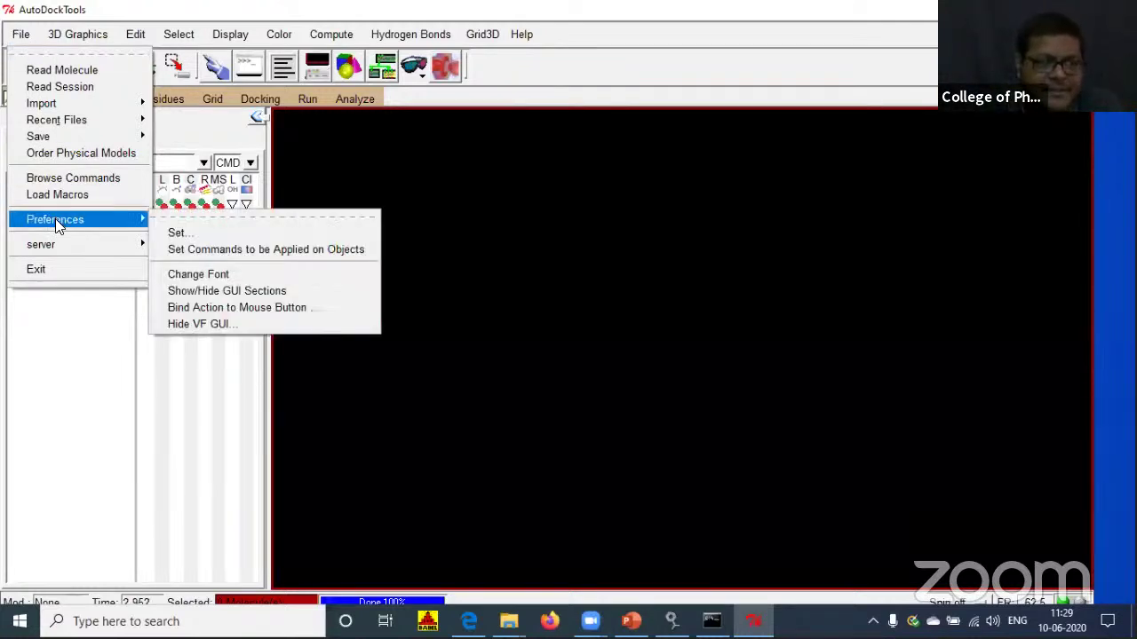
pyautogui.click(119, 222)
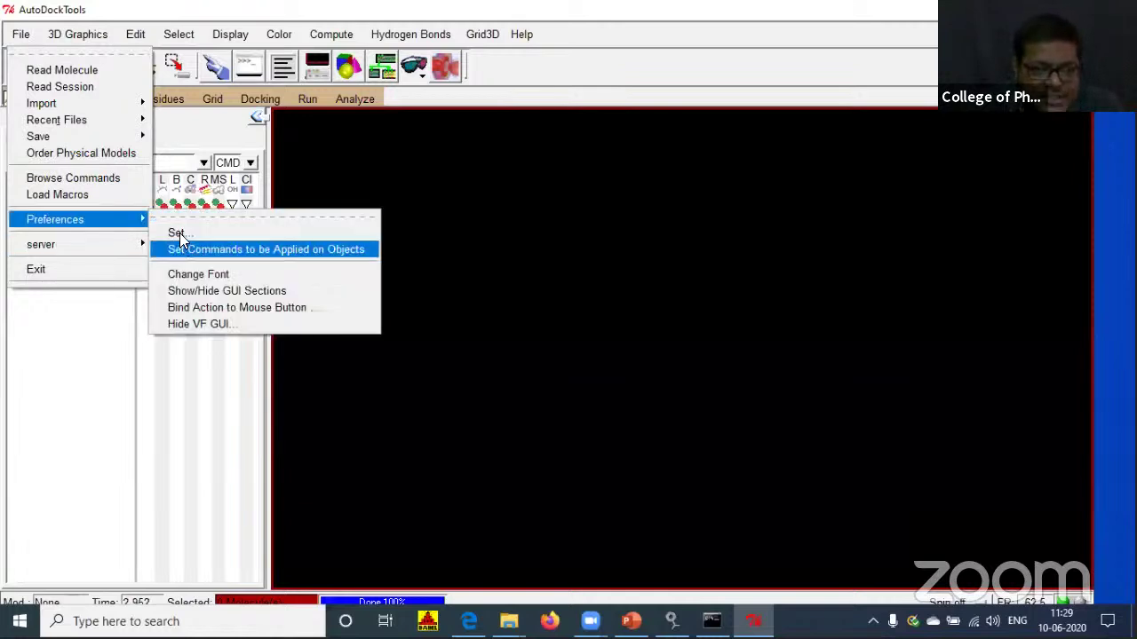
pyautogui.click(180, 232)
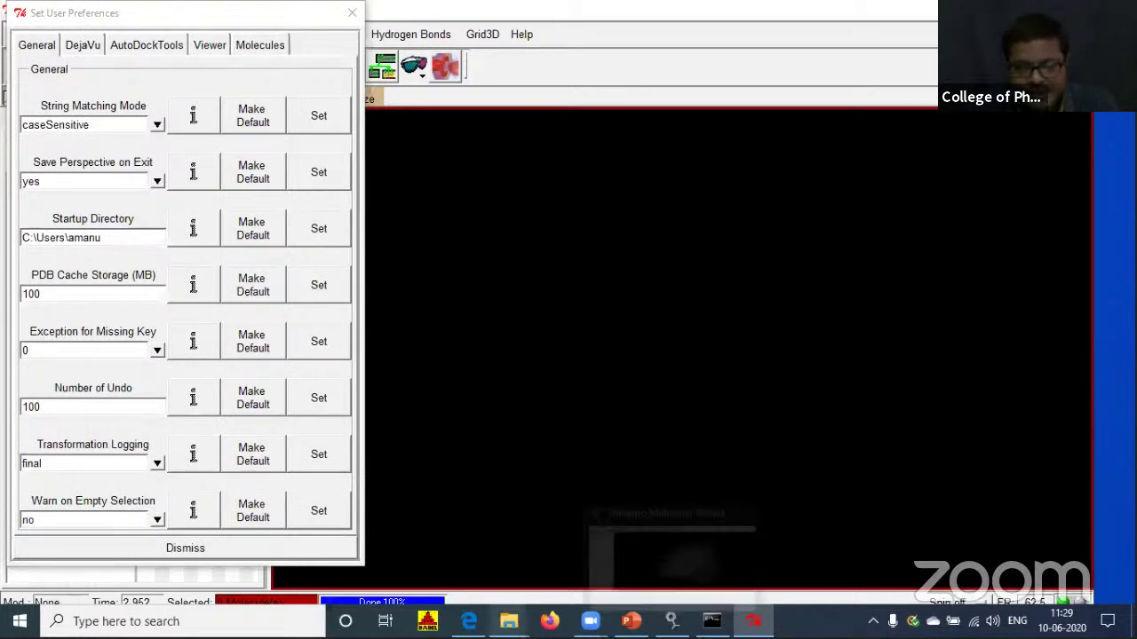
pyautogui.moveTo(509, 621)
pyautogui.click(579, 588)
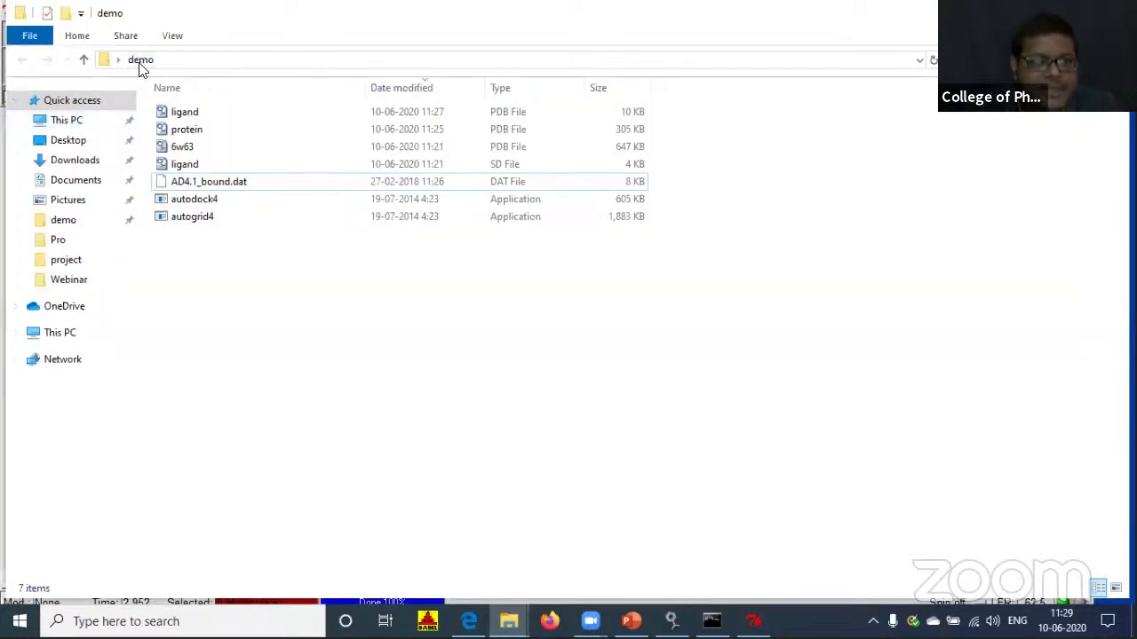
pyautogui.click(258, 62)
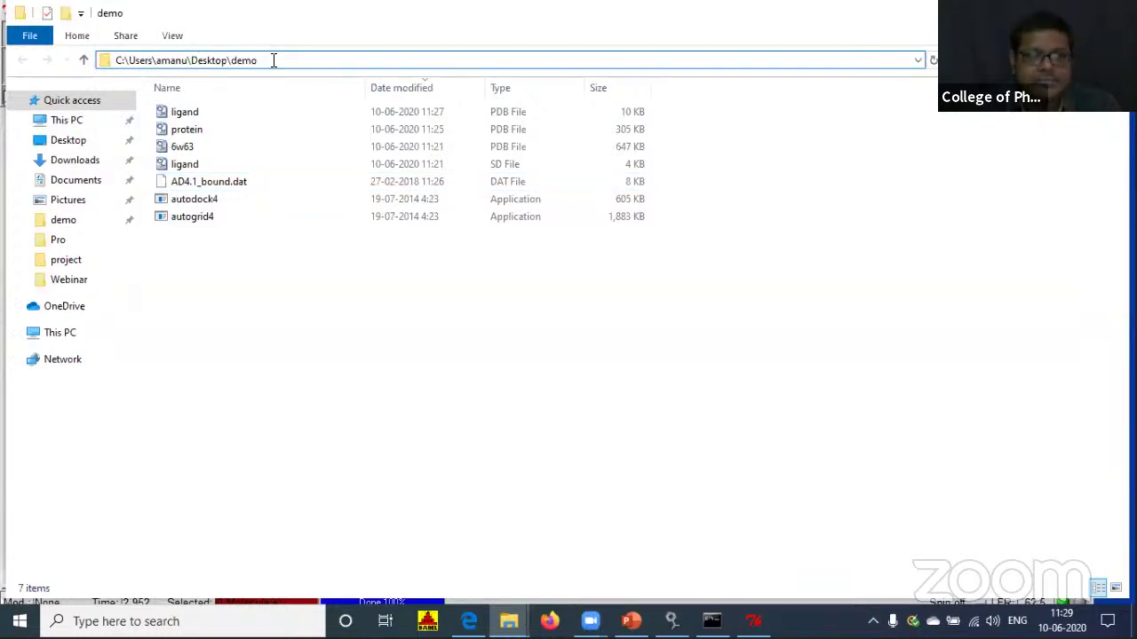
pyautogui.moveTo(274, 60); pyautogui.dragTo(89, 64)
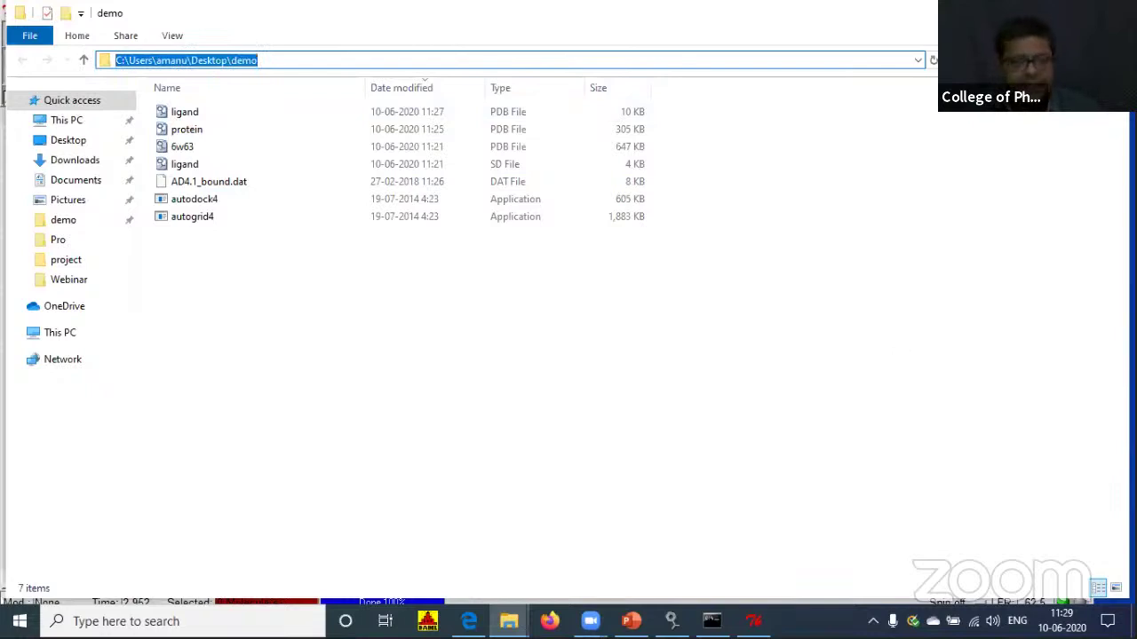
# Back in AutoDockTools, set the Startup Directory to the copied demo folder path, apply it and dismiss the preferences.
pyautogui.hotkey('alt', 'Tab')
pyautogui.moveTo(102, 238); pyautogui.dragTo(23, 238)
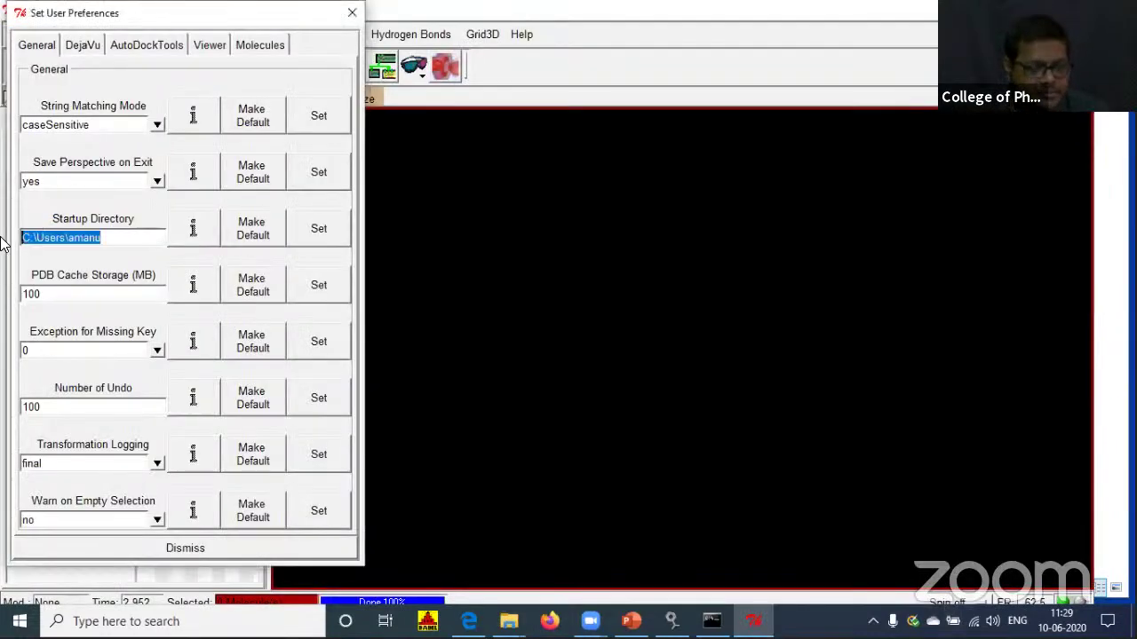
pyautogui.hotkey('ctrl', 'v')
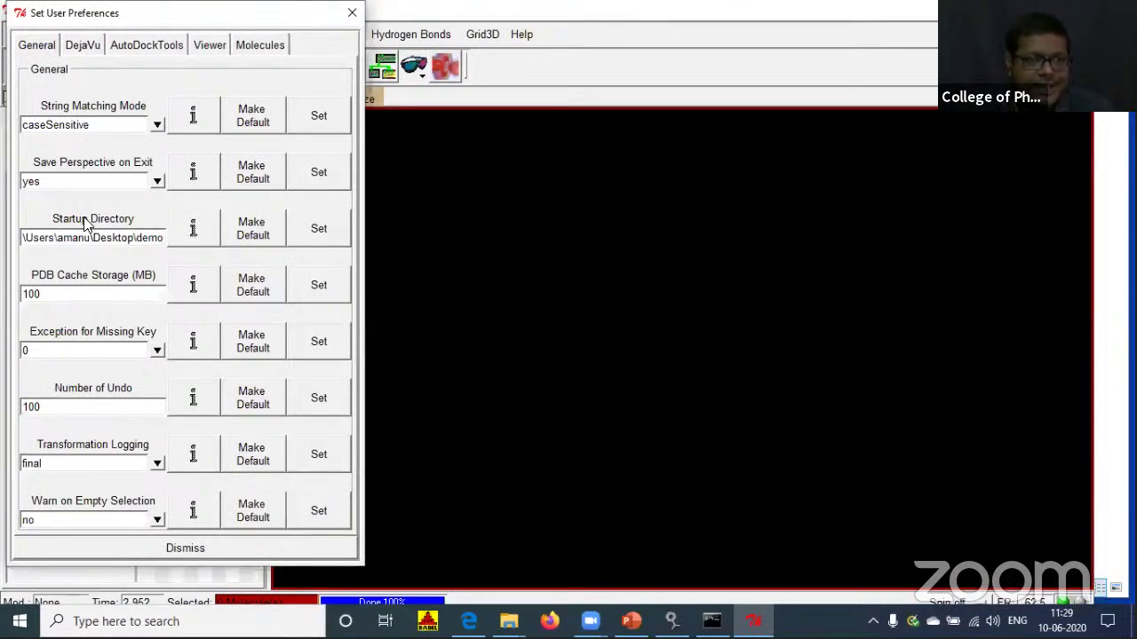
pyautogui.click(318, 232)
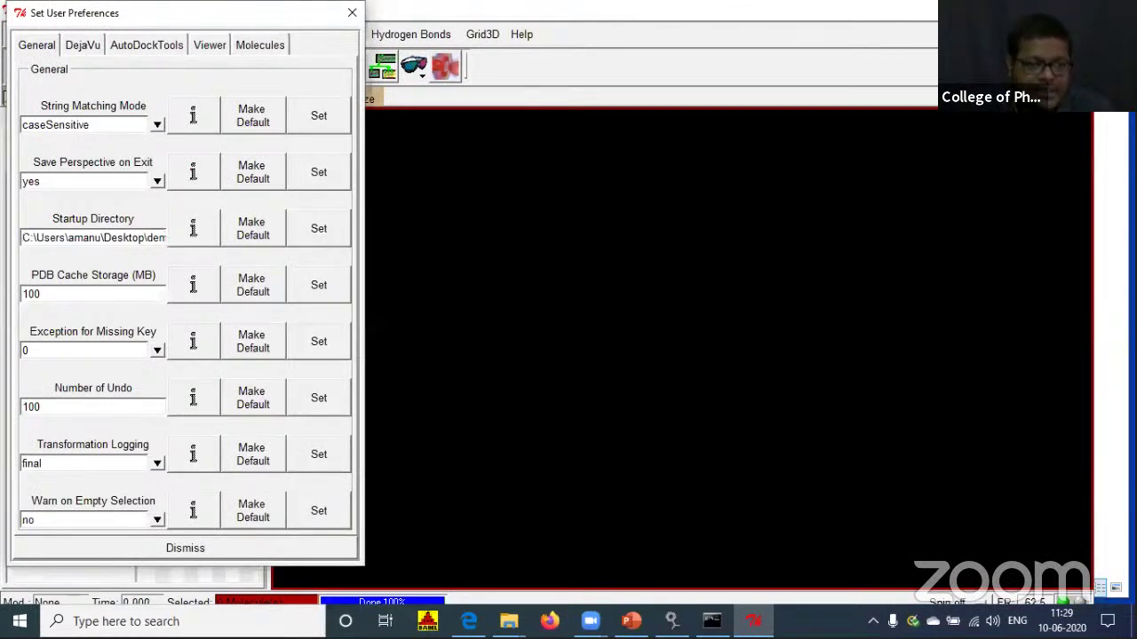
pyautogui.click(191, 552)
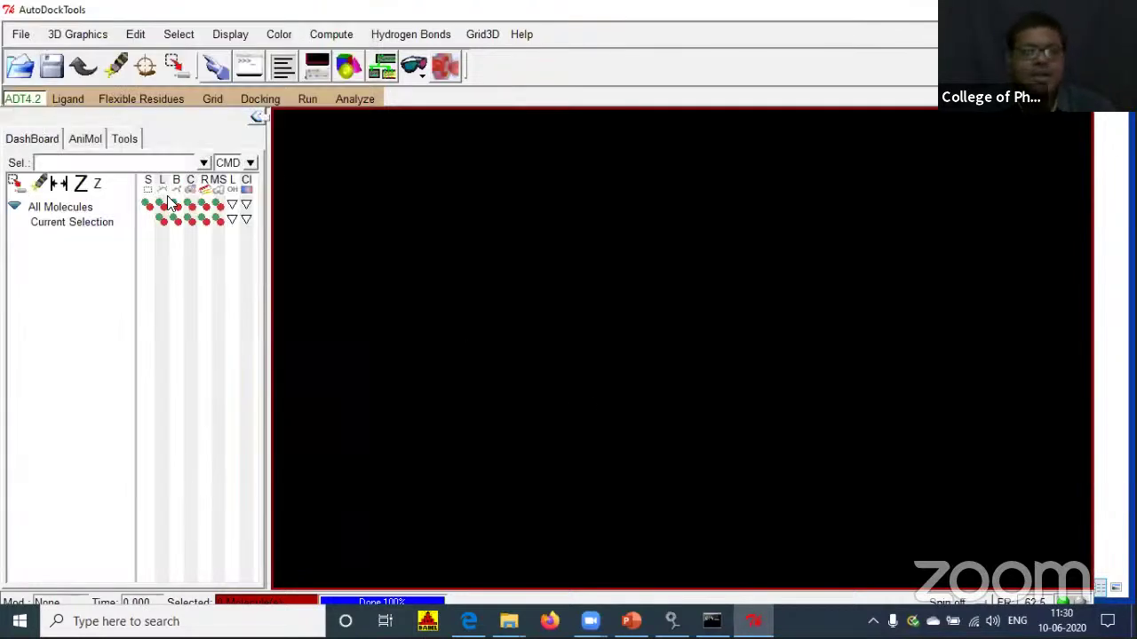
# Read the protein PDB file from the demo folder into the viewer.
pyautogui.click(21, 35)
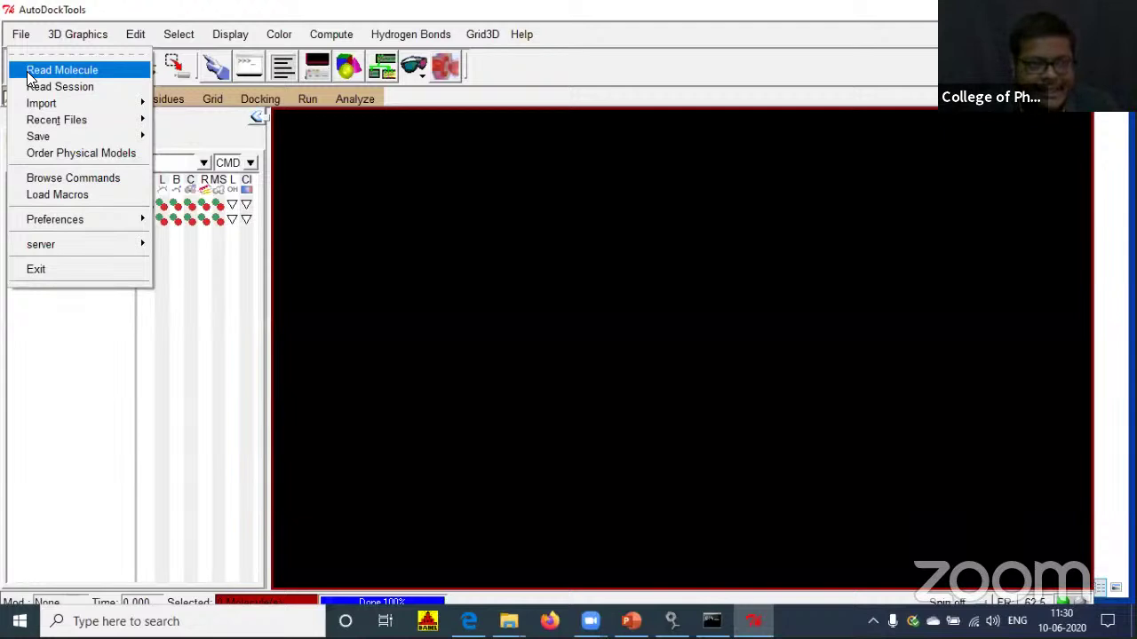
pyautogui.click(27, 76)
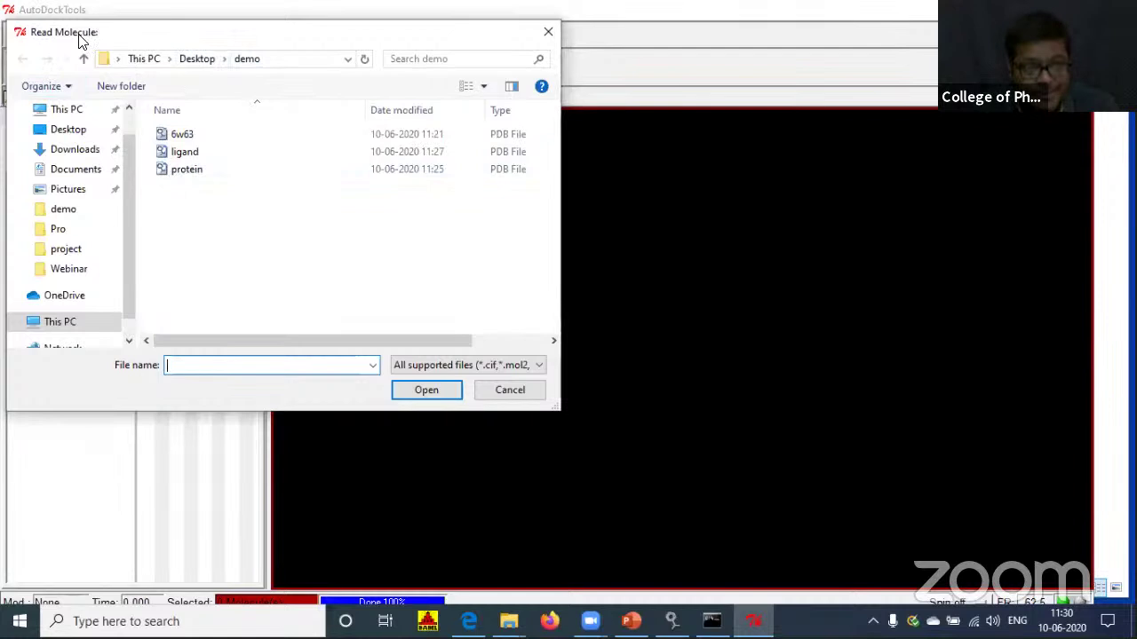
pyautogui.click(189, 168)
pyautogui.click(410, 388)
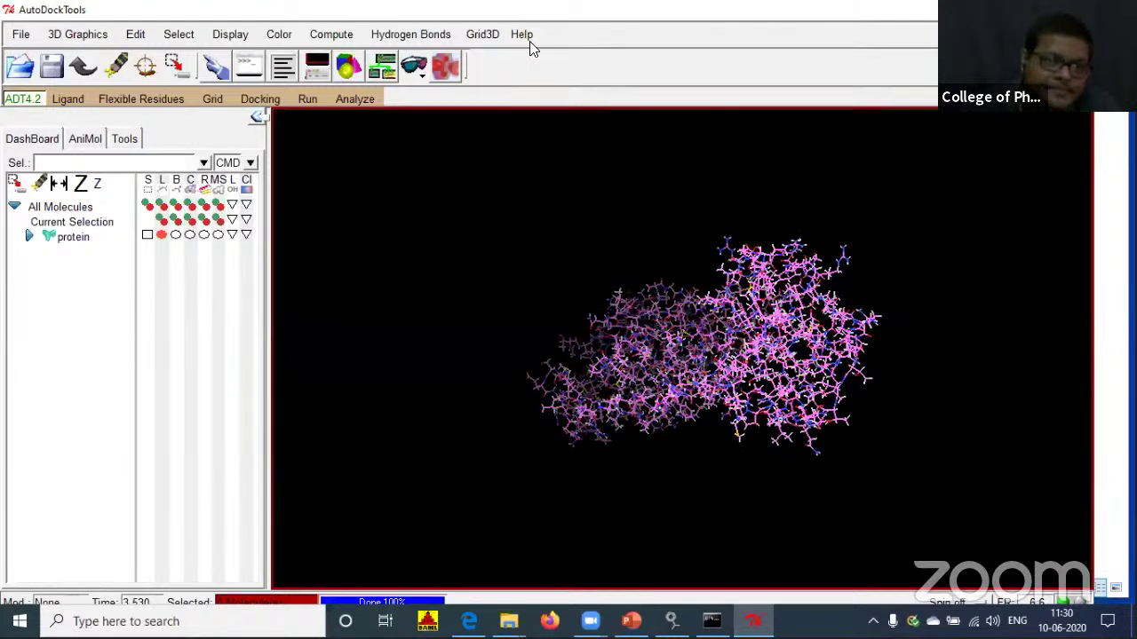
# Repair the protein's missing atoms and acknowledge the close-contacts check.
pyautogui.click(135, 33)
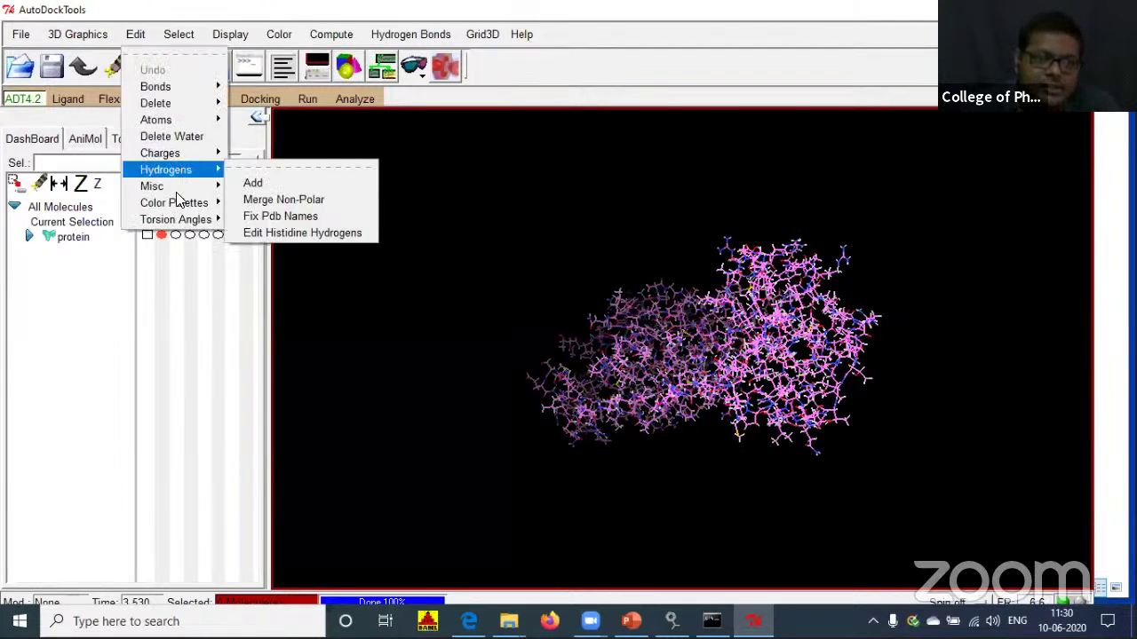
pyautogui.moveTo(172, 186)
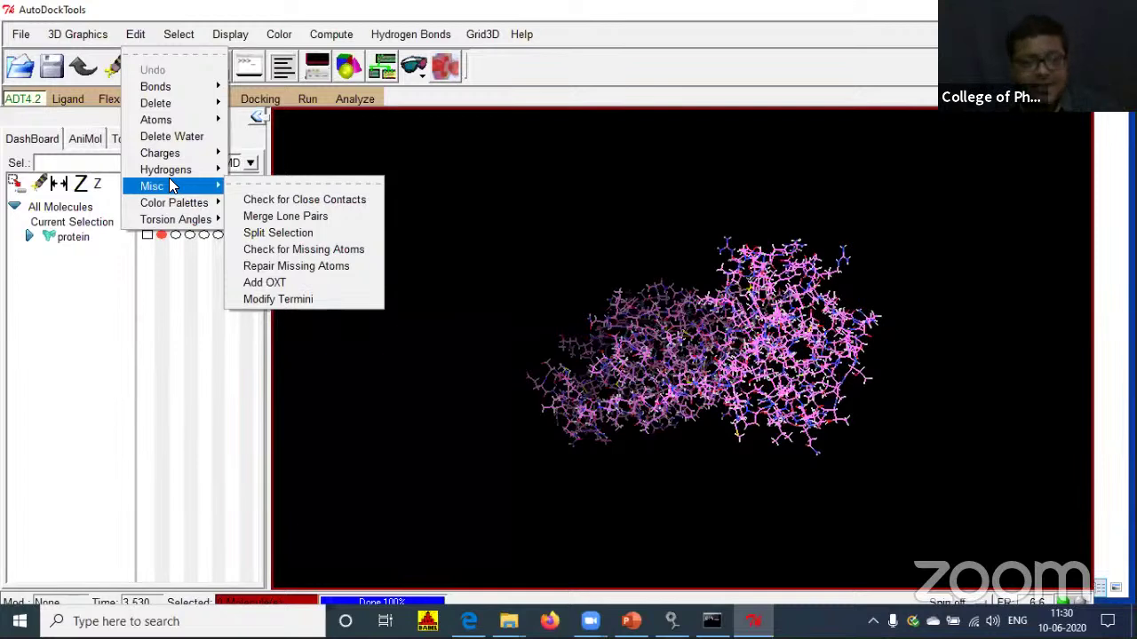
pyautogui.click(263, 268)
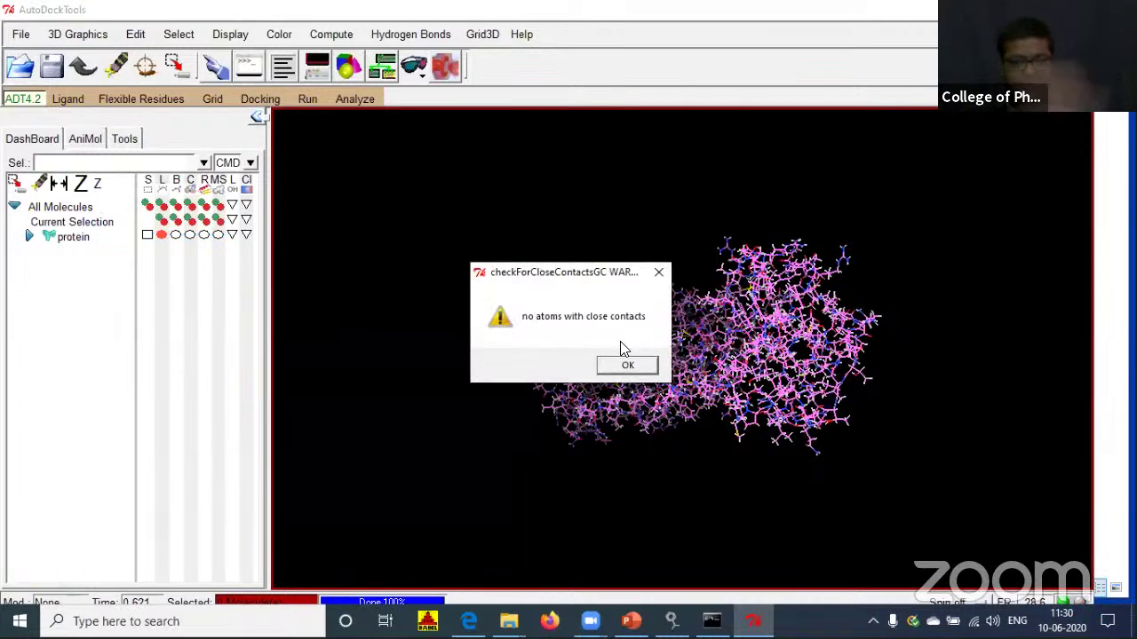
pyautogui.click(628, 366)
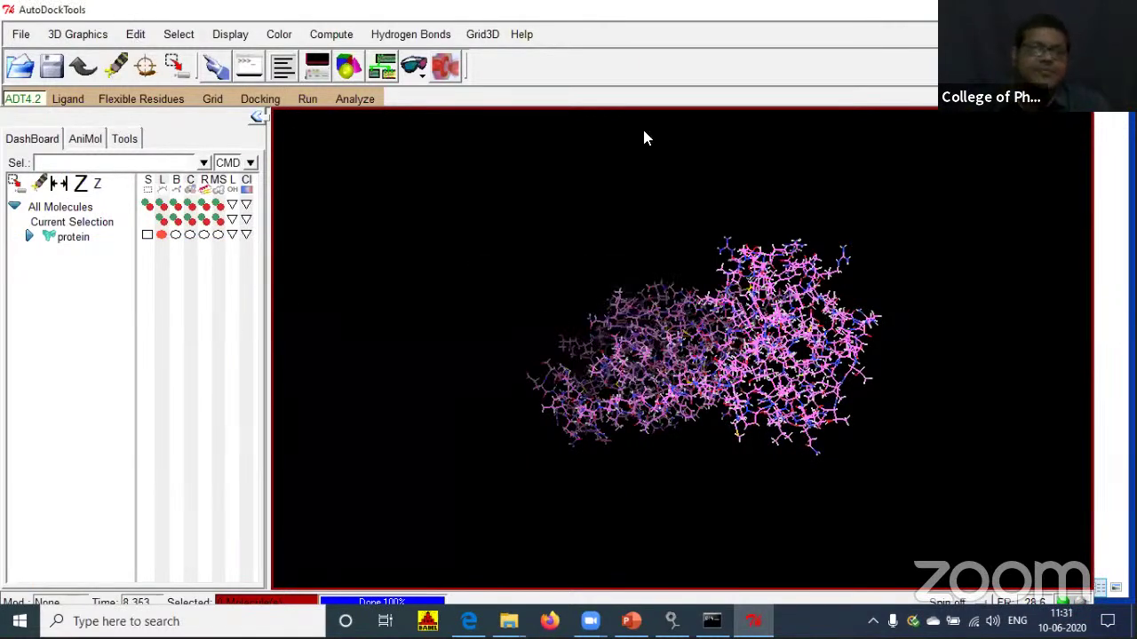
# Add polar-only hydrogens to the protein using noBondOrder with atom renumbering, and merge its non-polar hydrogens.
pyautogui.click(135, 34)
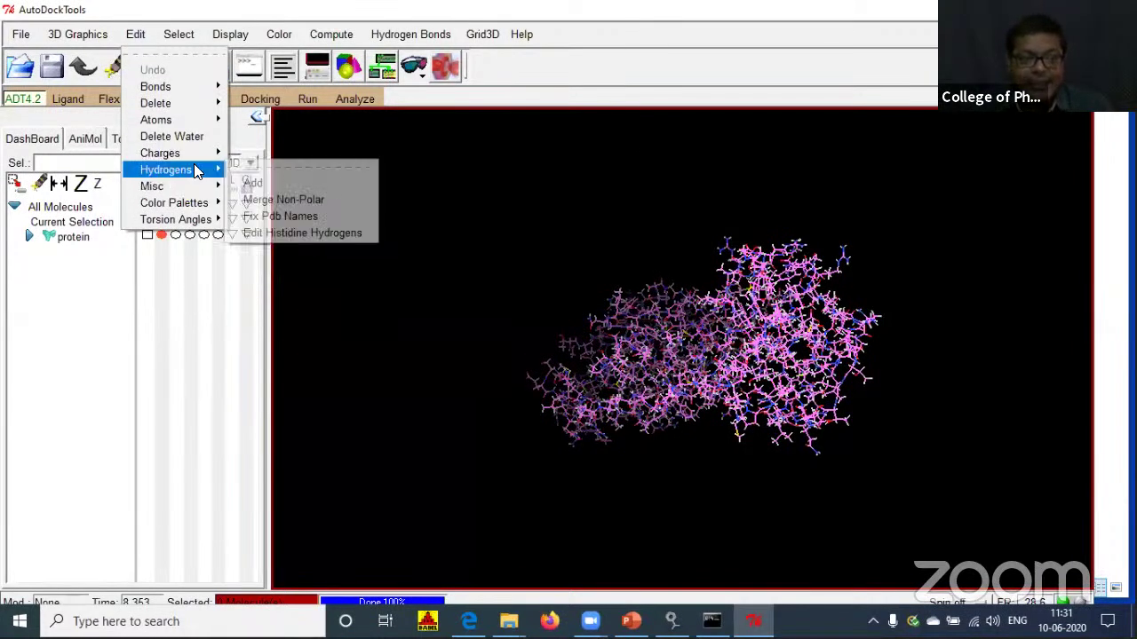
pyautogui.click(263, 182)
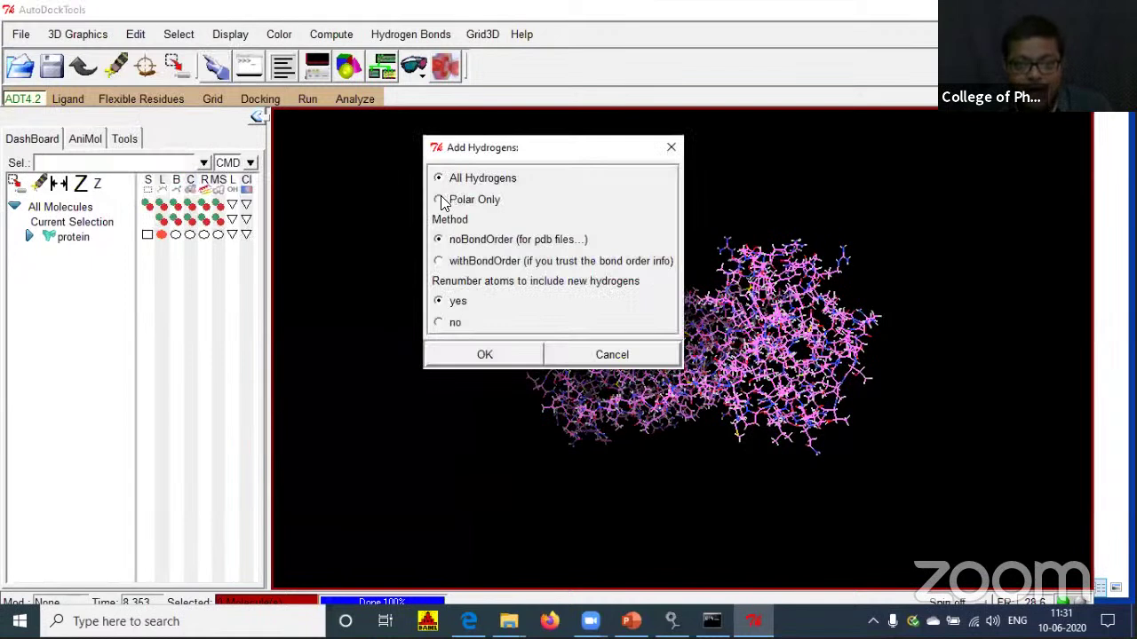
pyautogui.click(438, 199)
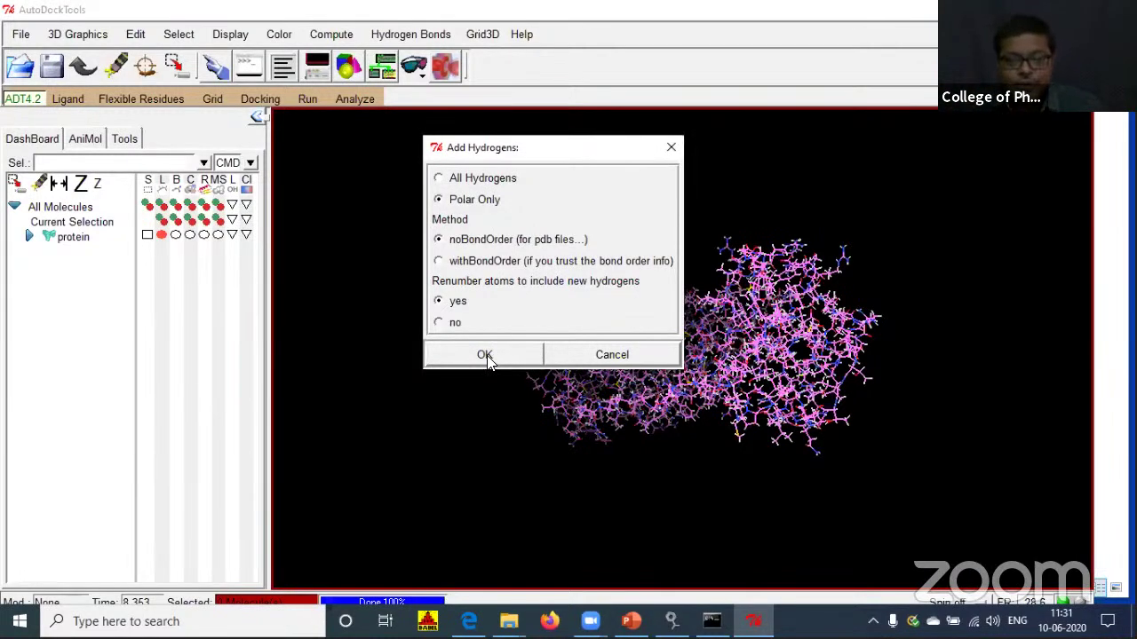
pyautogui.click(133, 36)
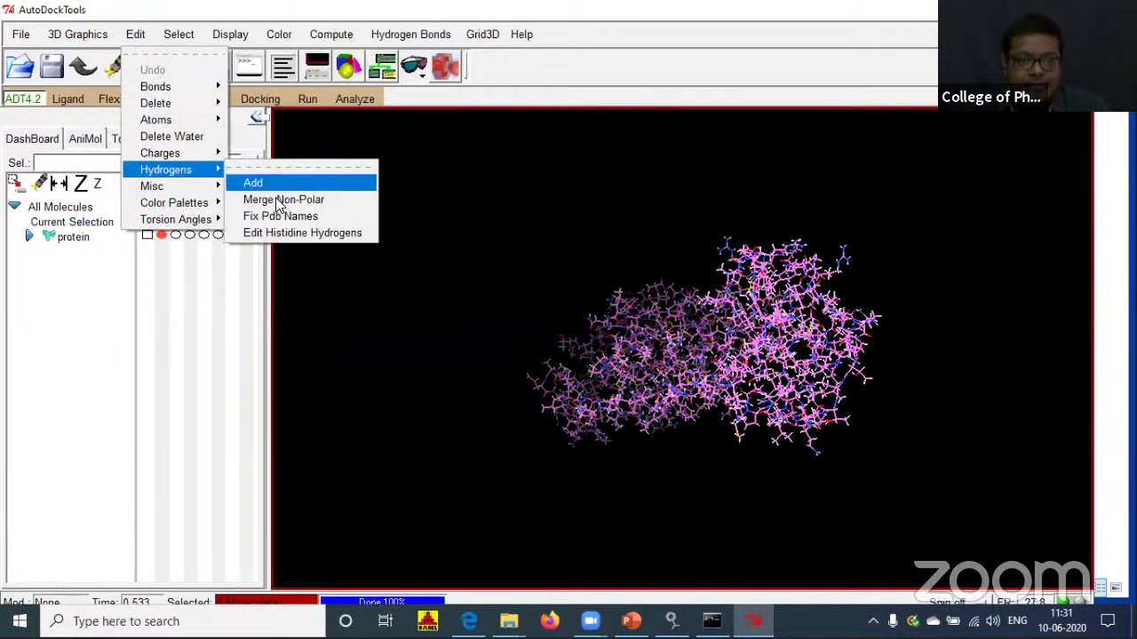
pyautogui.click(274, 197)
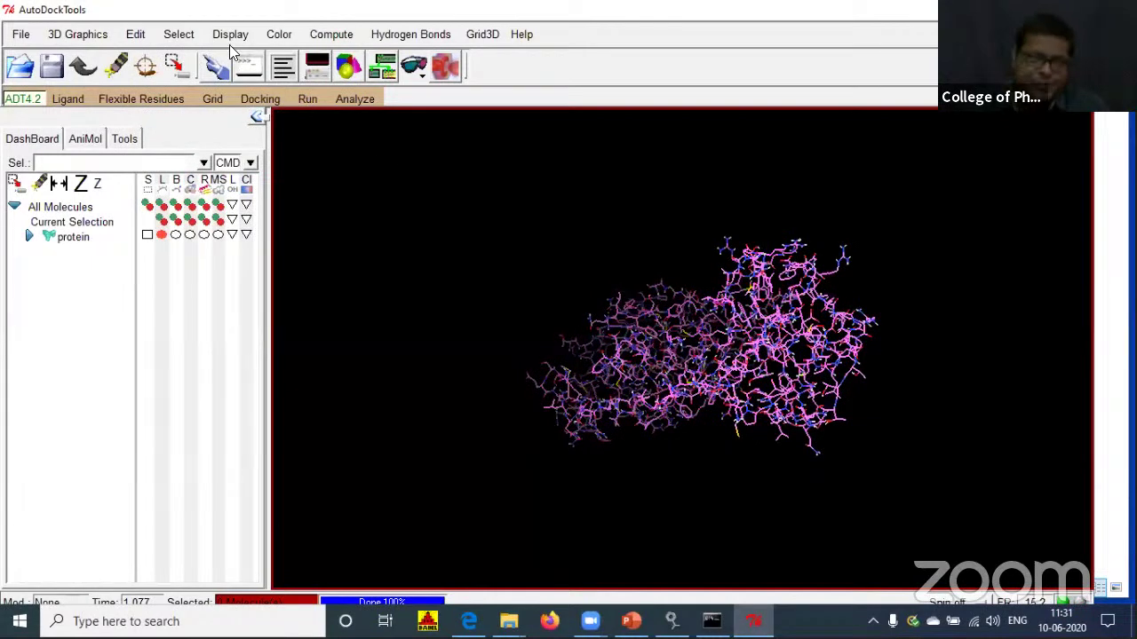
# Add Kollman charges to the protein and dismiss the charge summary.
pyautogui.click(135, 36)
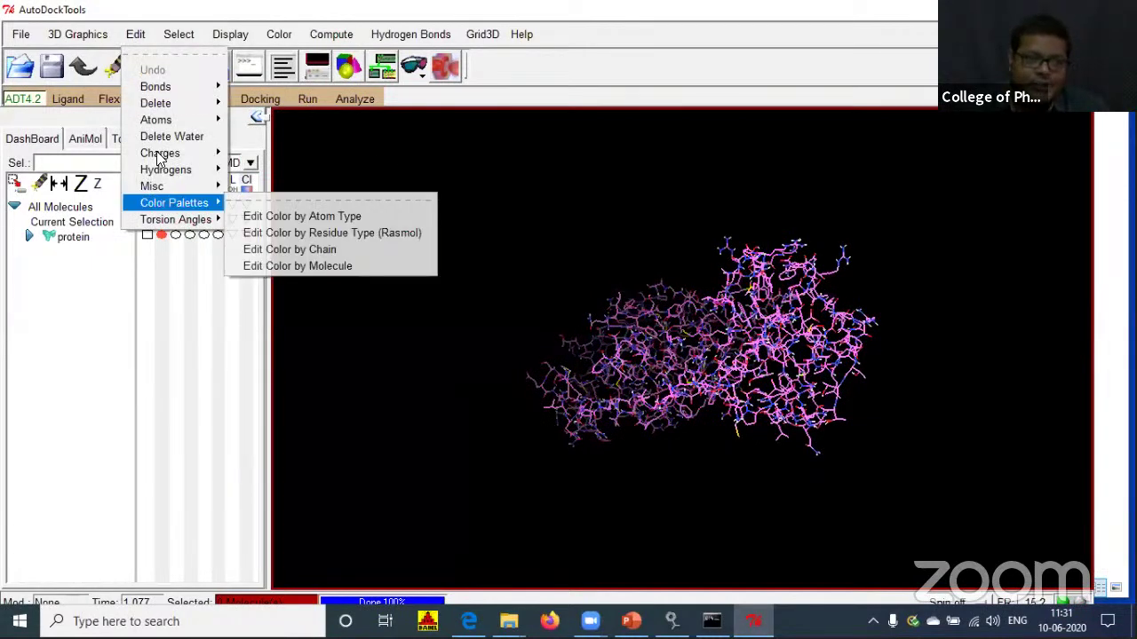
pyautogui.moveTo(161, 155)
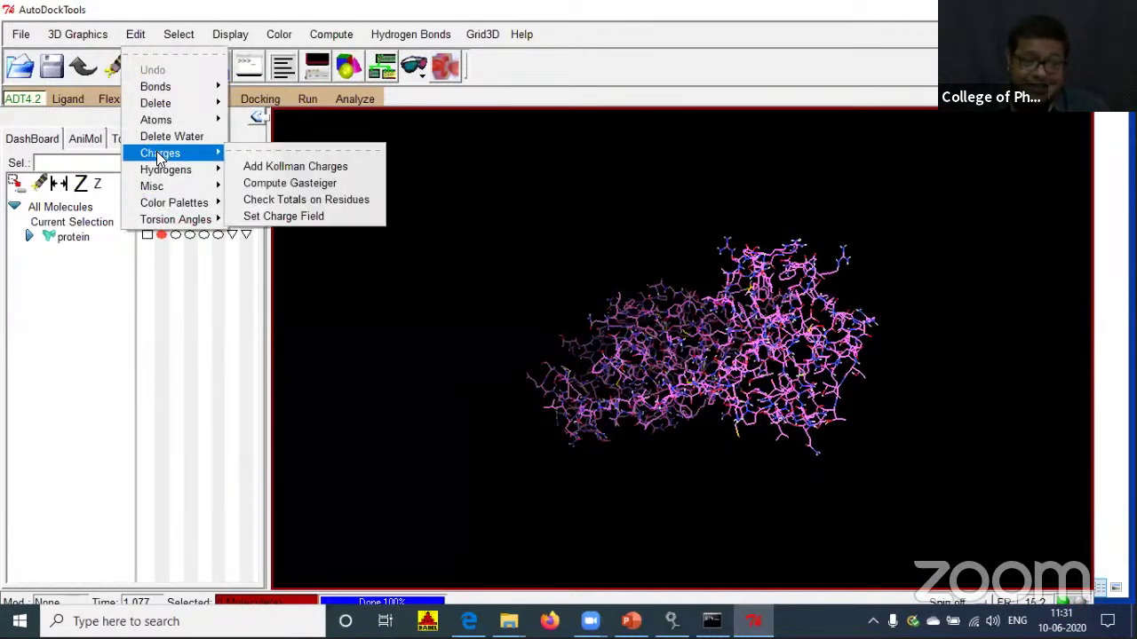
pyautogui.click(260, 165)
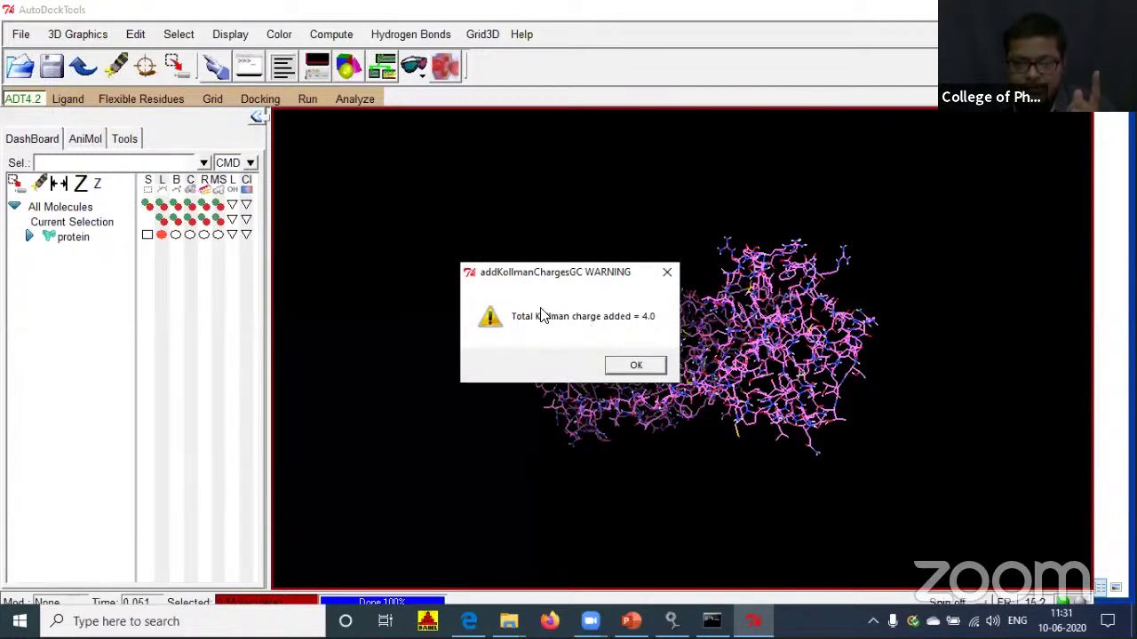
pyautogui.click(636, 366)
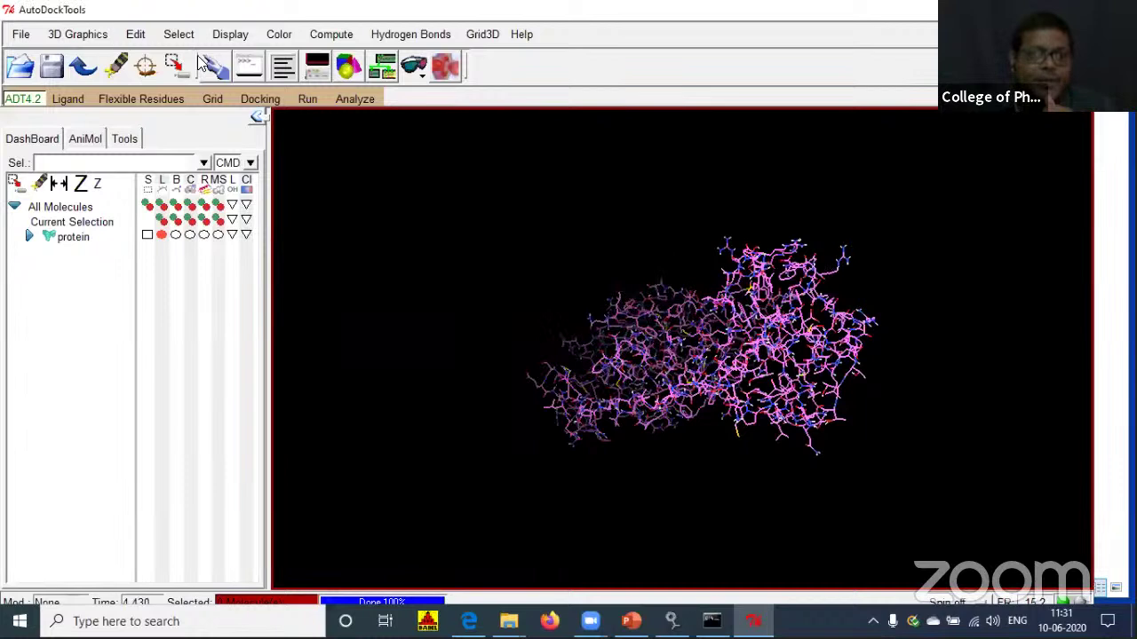
# Write the prepared protein as a PDB file with Sort Nodes enabled, overwriting protein.pdb in the demo folder.
pyautogui.click(23, 37)
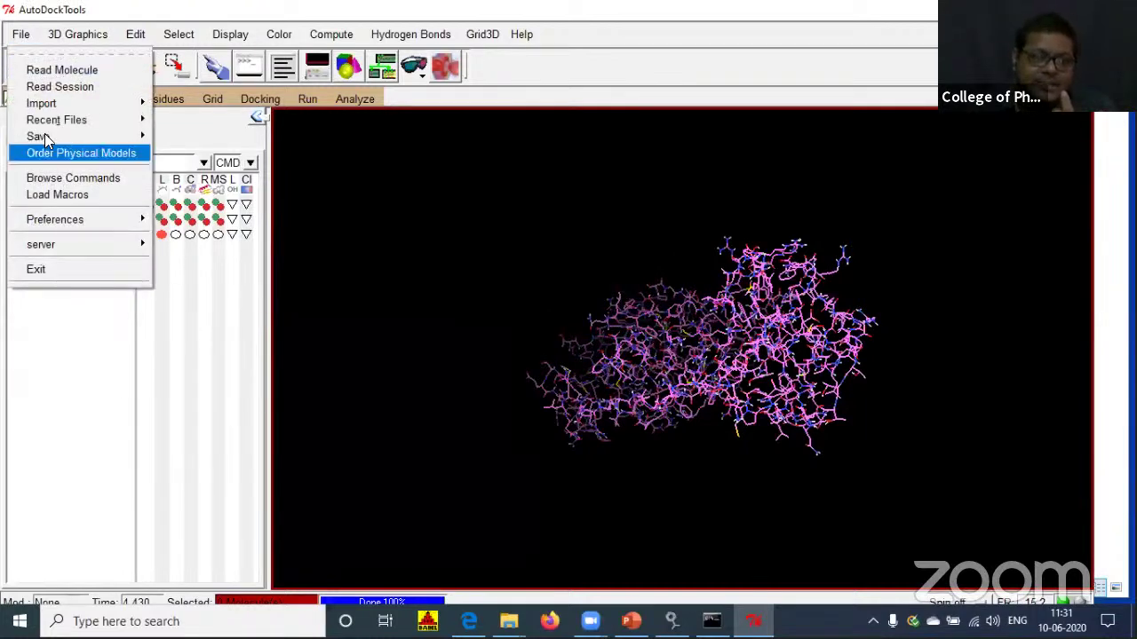
pyautogui.moveTo(40, 136)
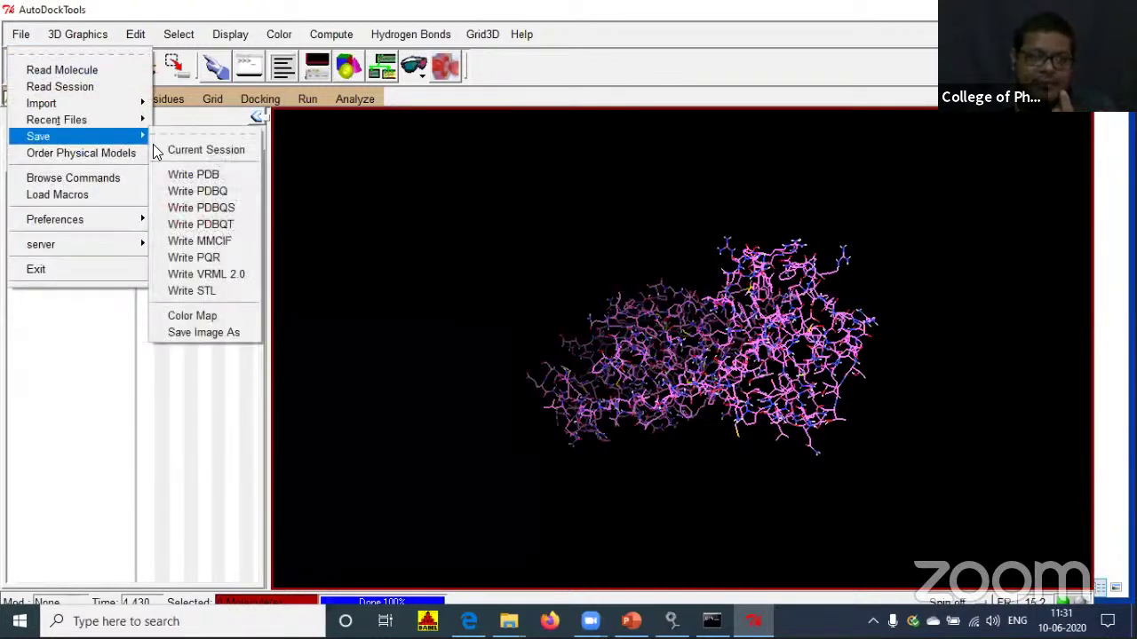
pyautogui.click(191, 174)
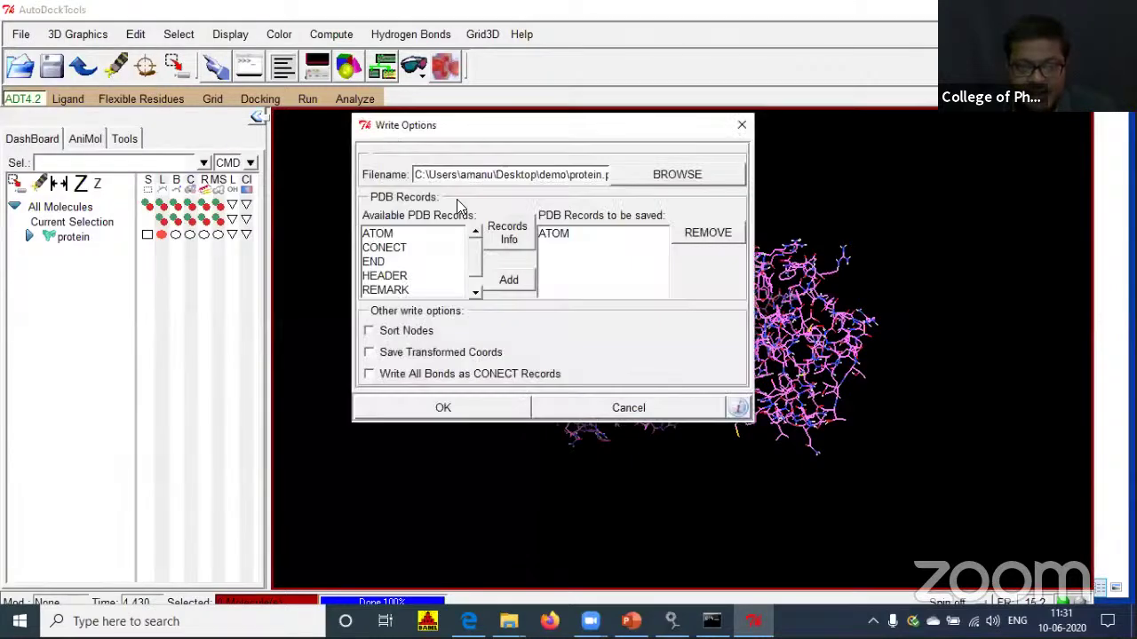
pyautogui.click(369, 331)
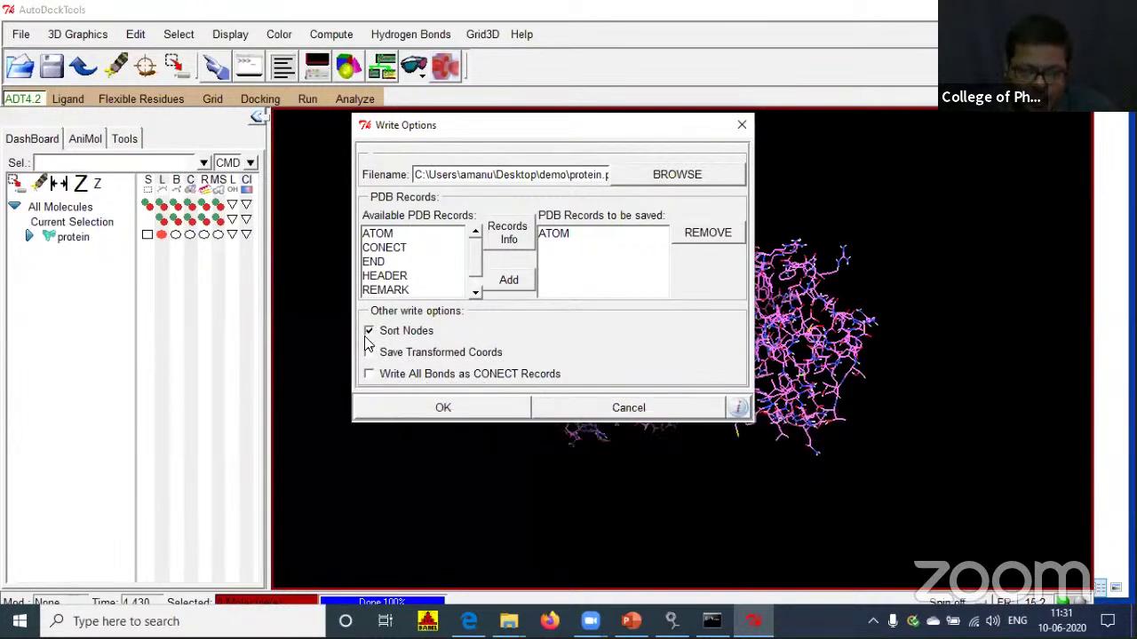
pyautogui.click(441, 410)
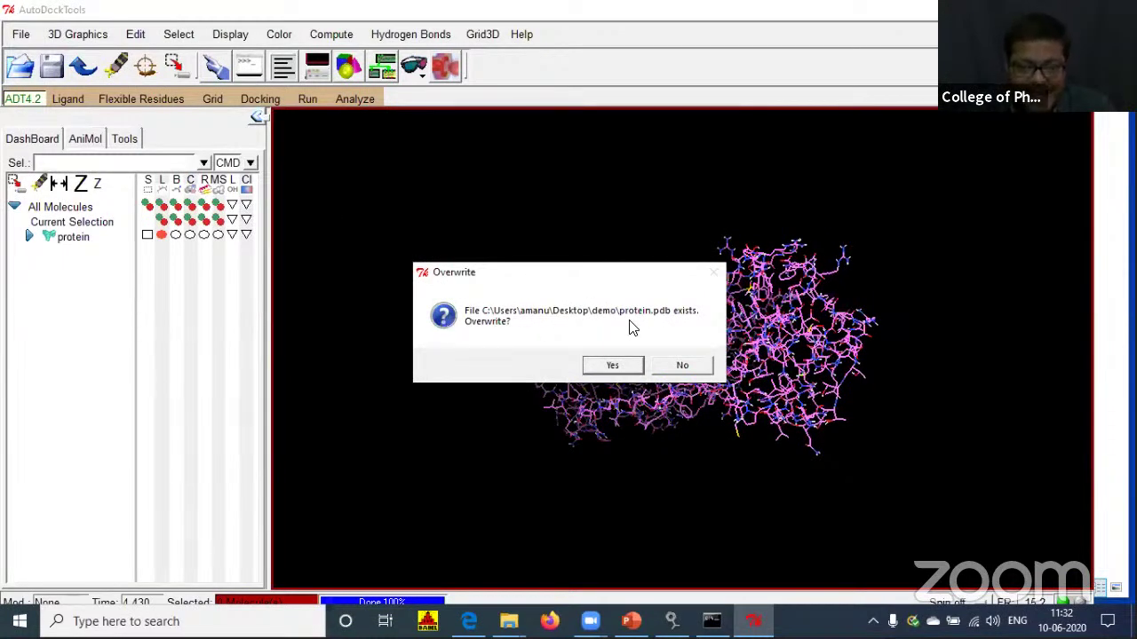
pyautogui.click(605, 366)
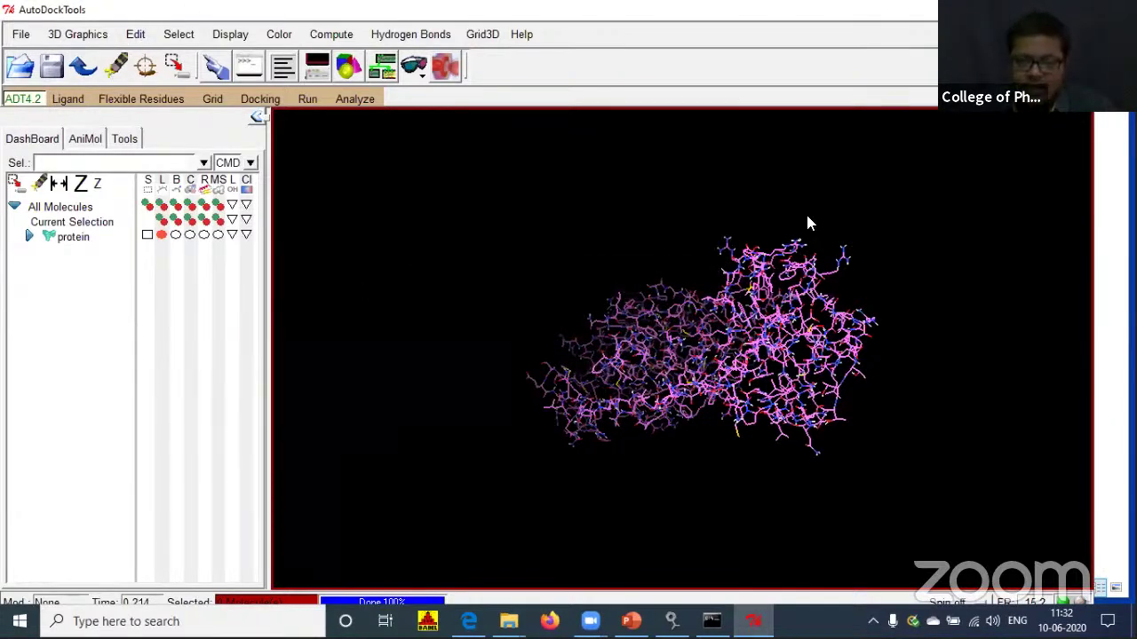
# Load the ligand PDB file from the demo folder as the AutoDock4 ligand and dismiss its setup summary.
pyautogui.click(56, 100)
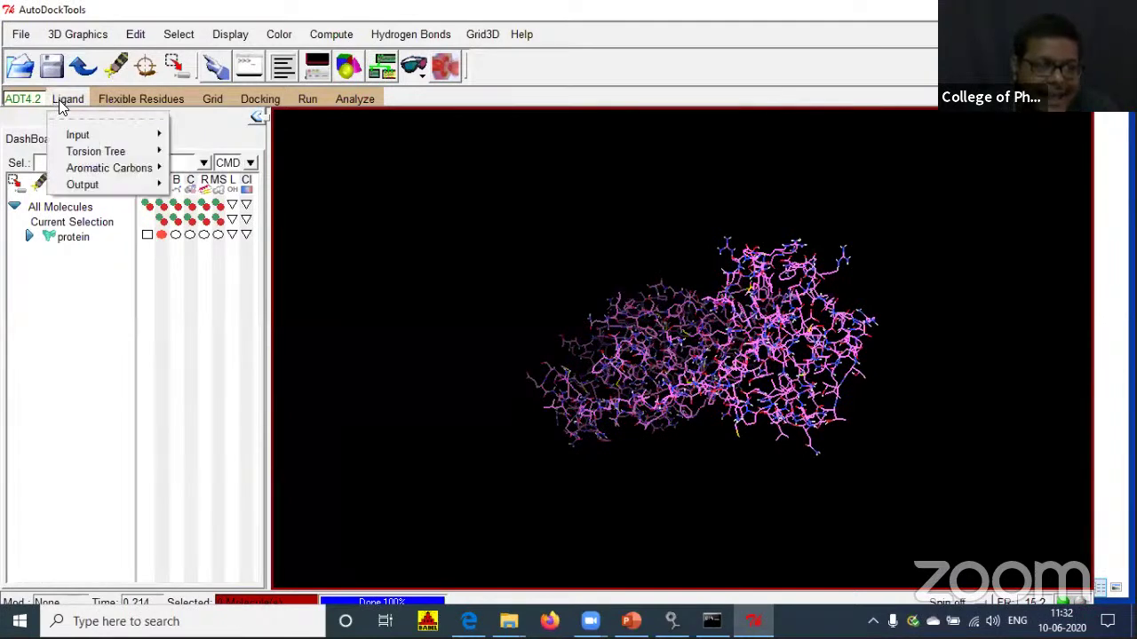
pyautogui.moveTo(75, 140)
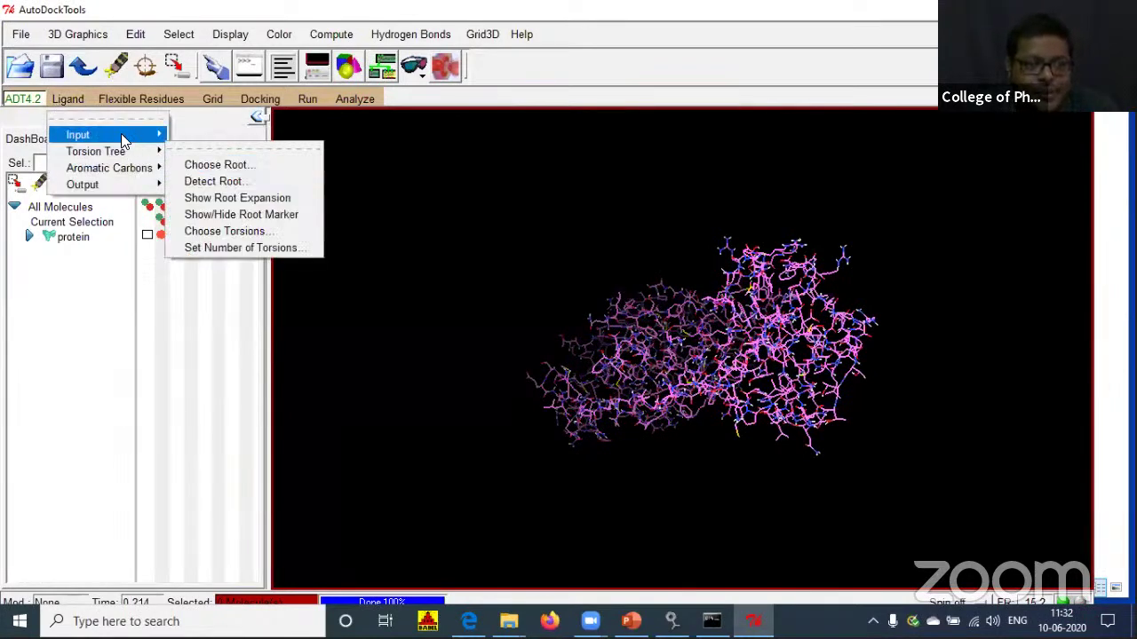
pyautogui.click(196, 150)
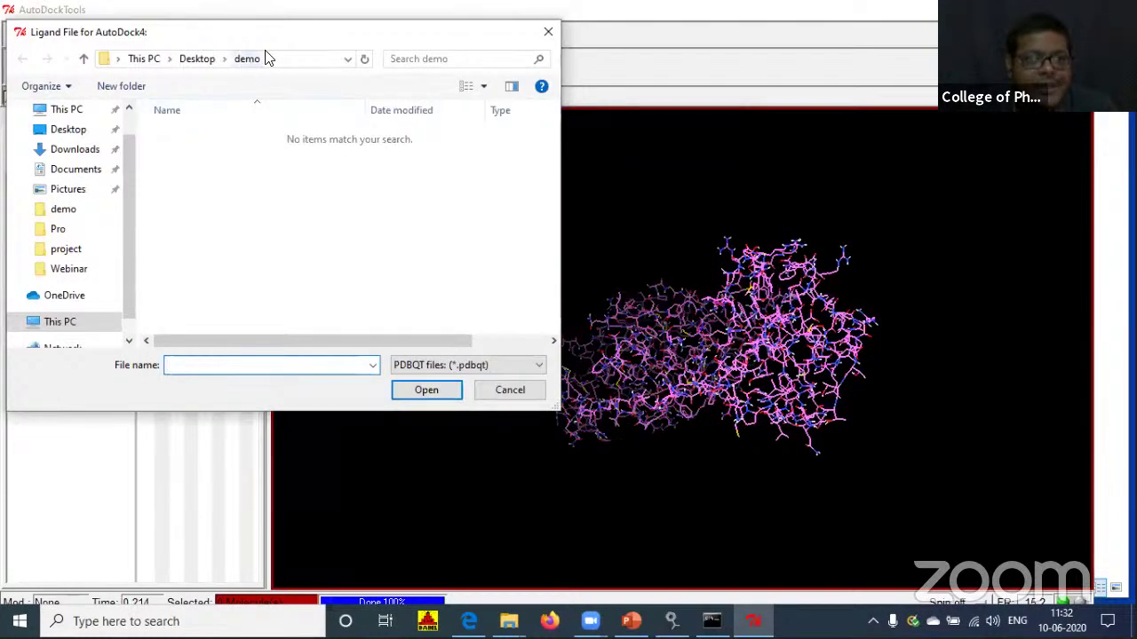
pyautogui.click(437, 366)
pyautogui.click(419, 419)
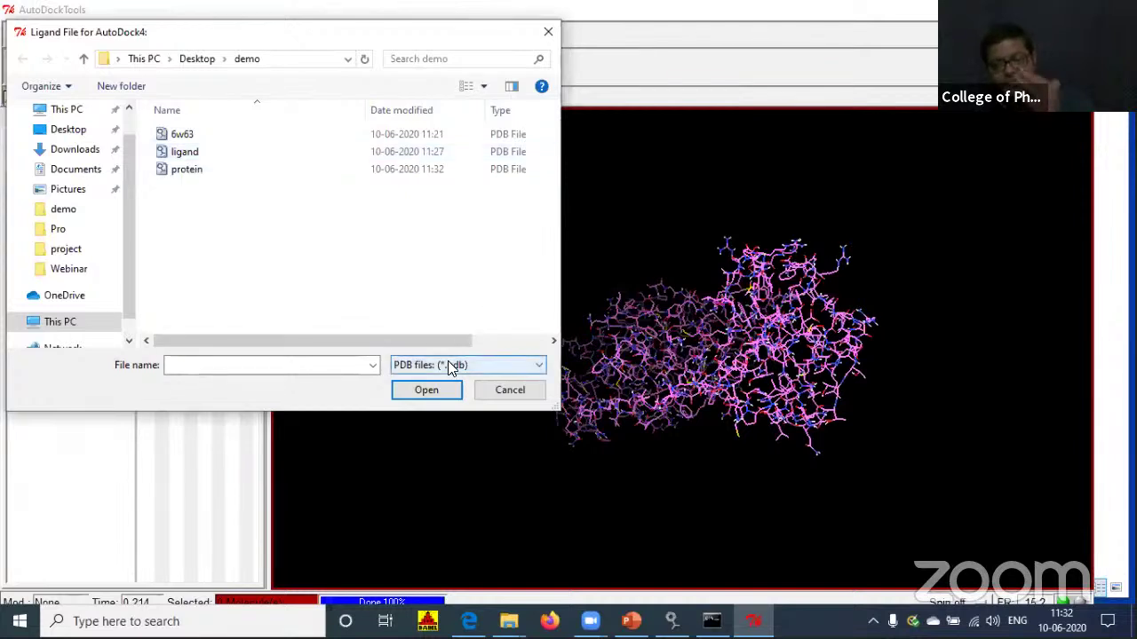
pyautogui.click(184, 152)
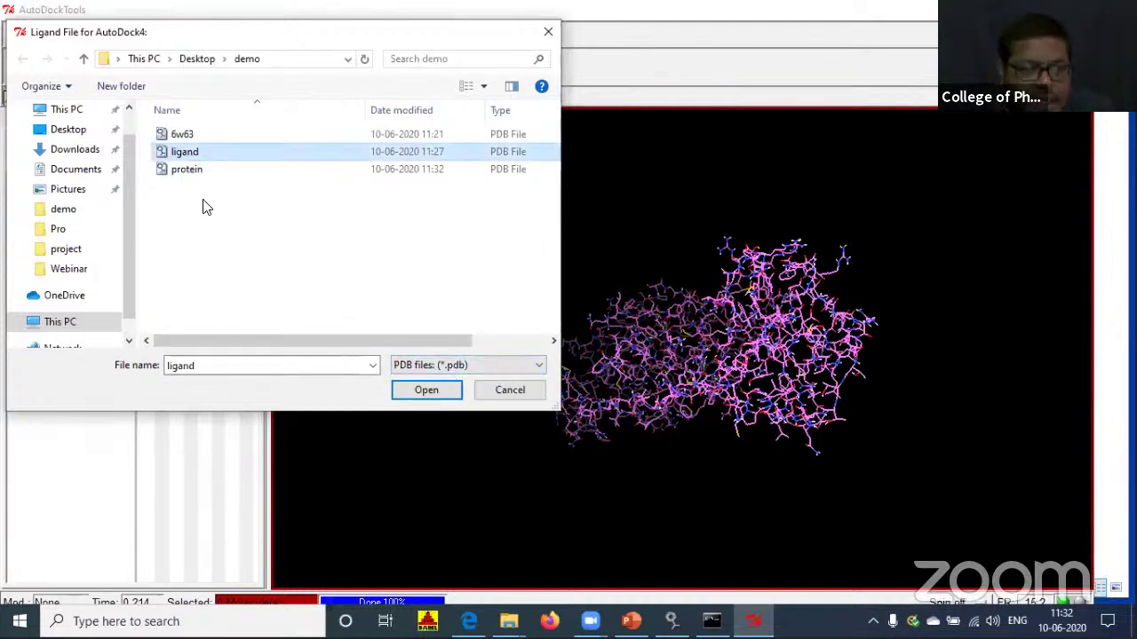
pyautogui.click(421, 388)
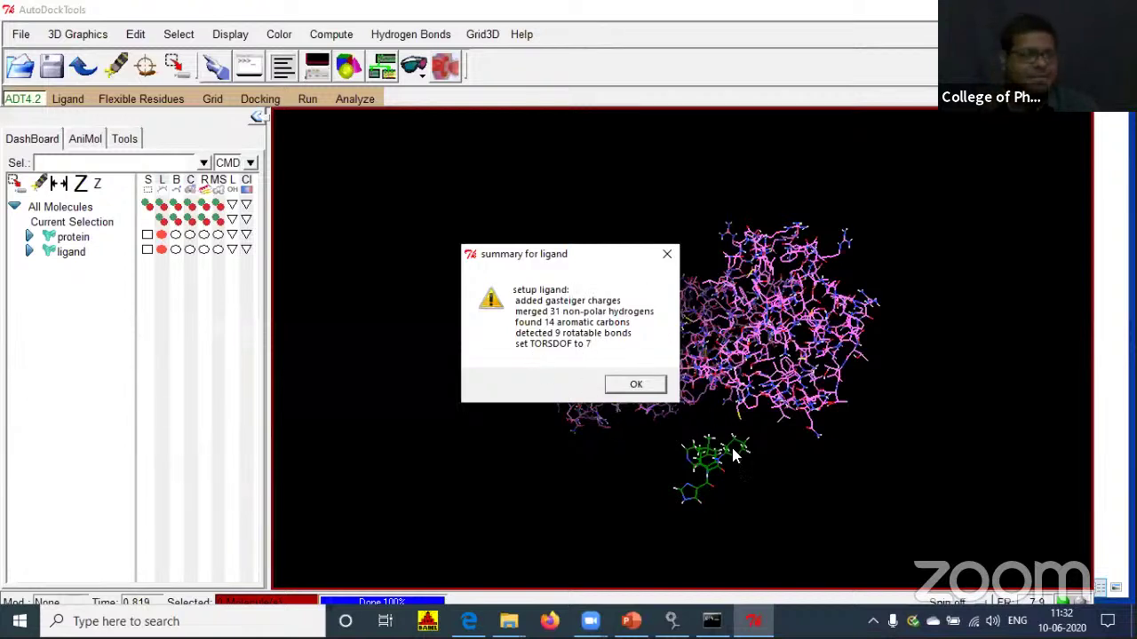
pyautogui.click(633, 385)
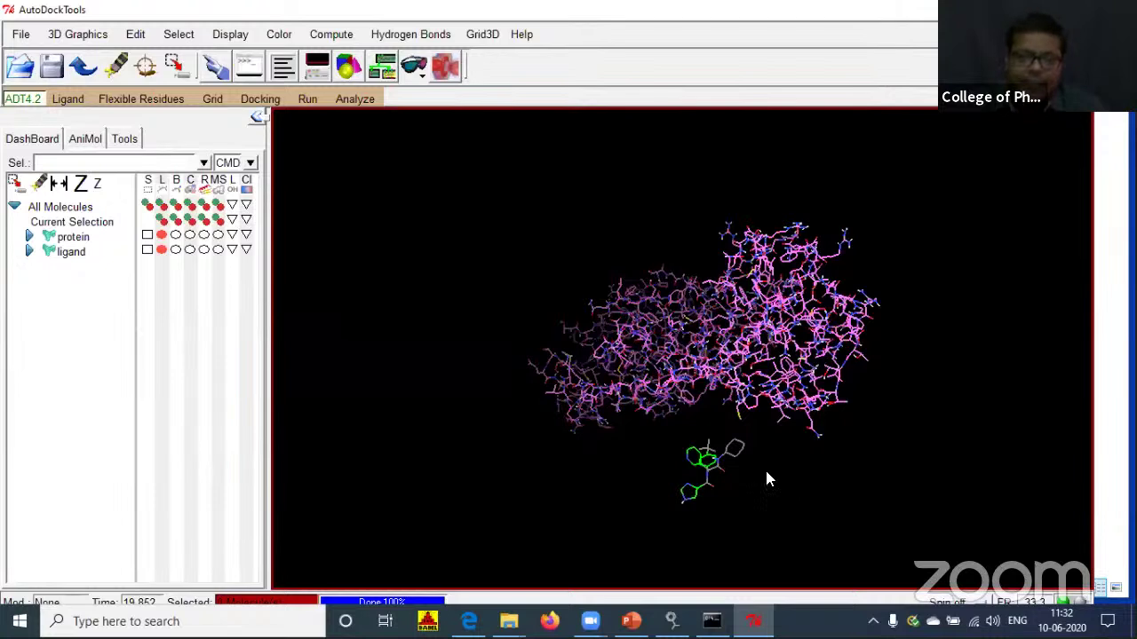
# Detect the root of the ligand's torsion tree.
pyautogui.click(70, 101)
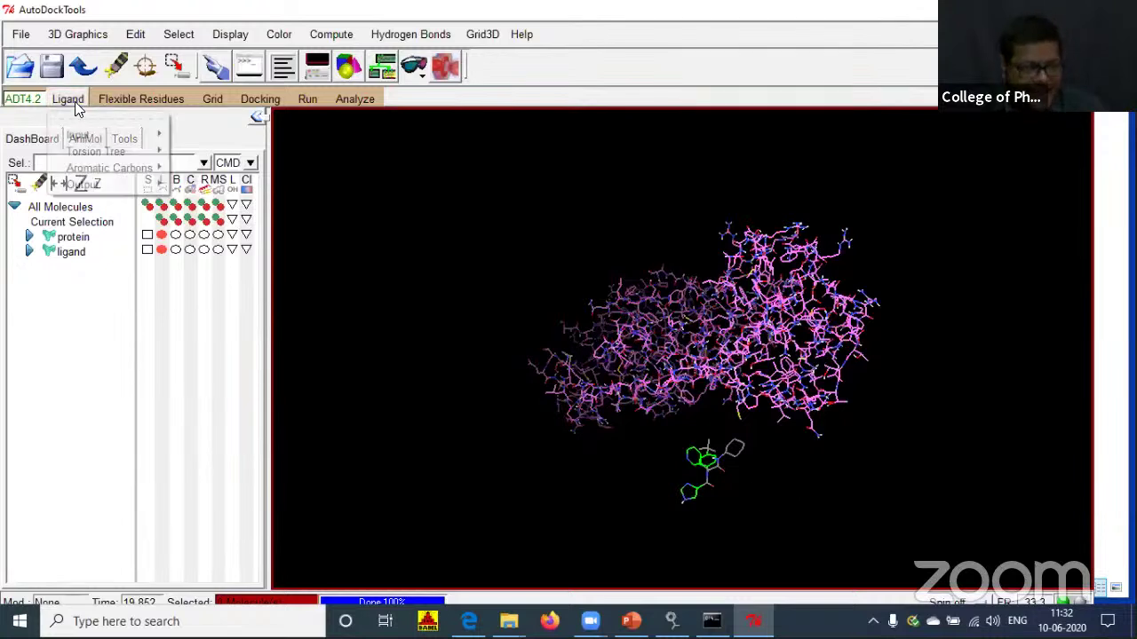
pyautogui.moveTo(87, 151)
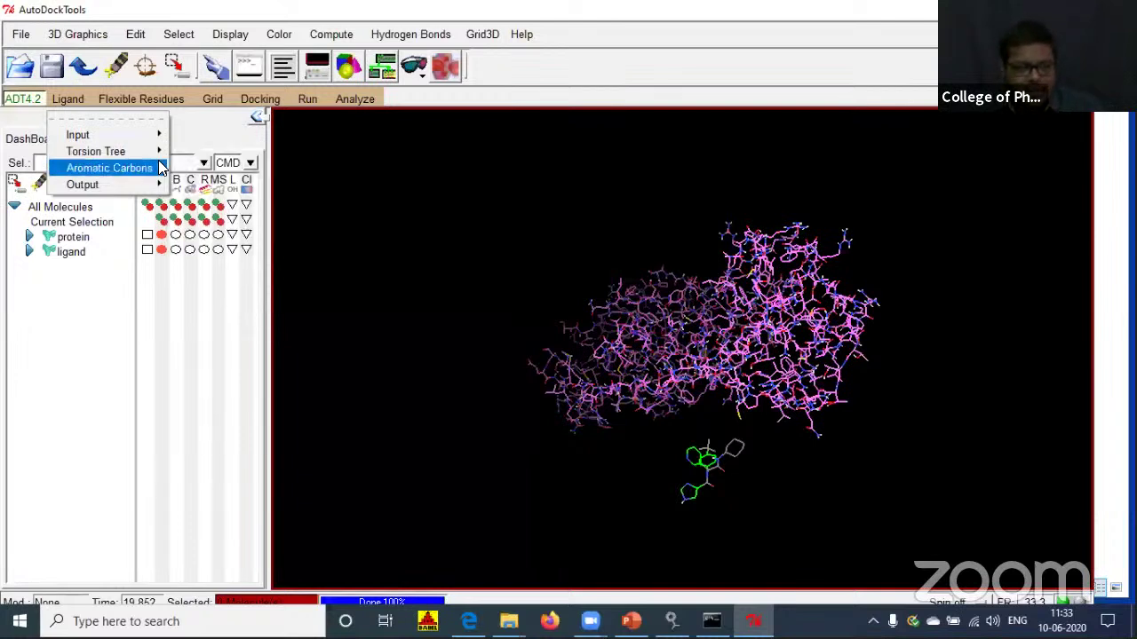
pyautogui.moveTo(133, 151)
pyautogui.click(188, 181)
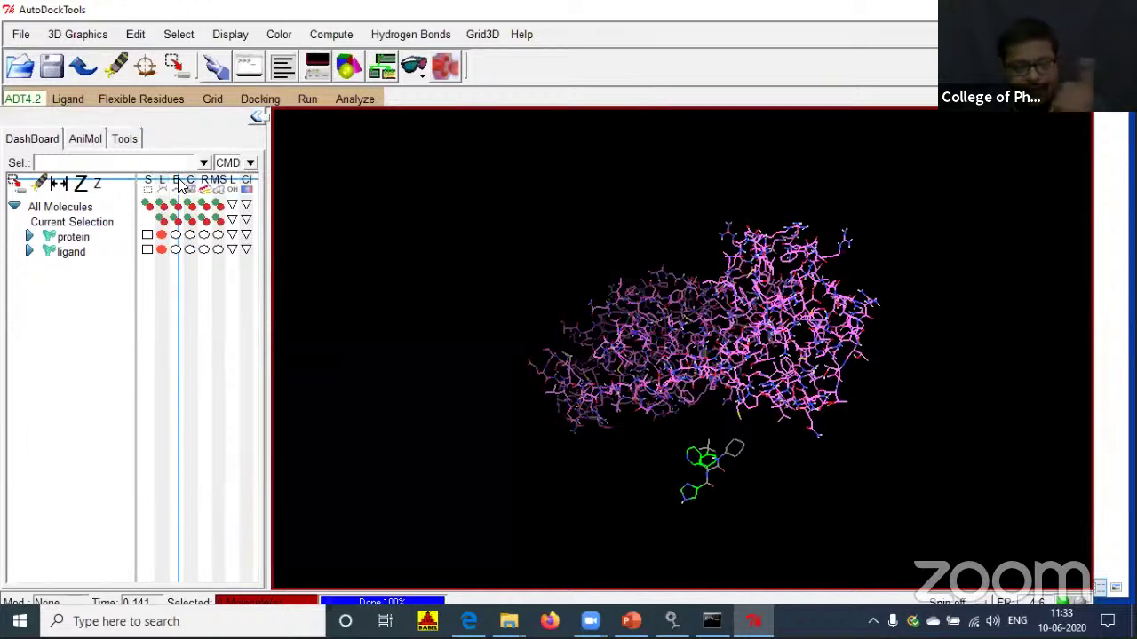
# Set the ligand's number of active torsions to 6, moving the fewest atoms, and dismiss the dialog.
pyautogui.click(69, 98)
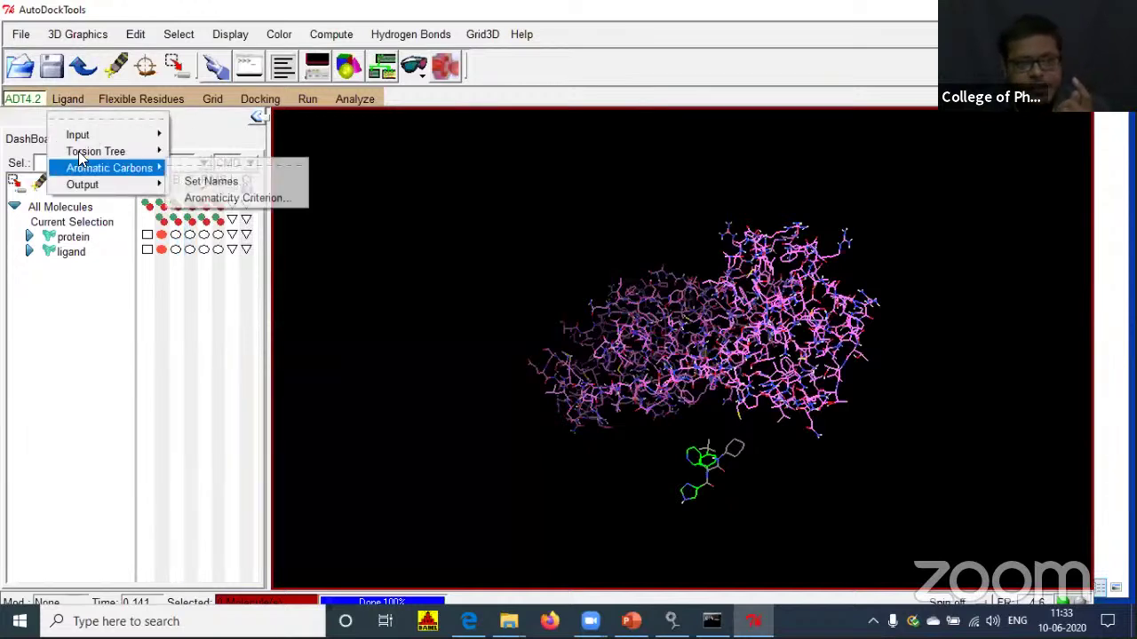
pyautogui.click(222, 247)
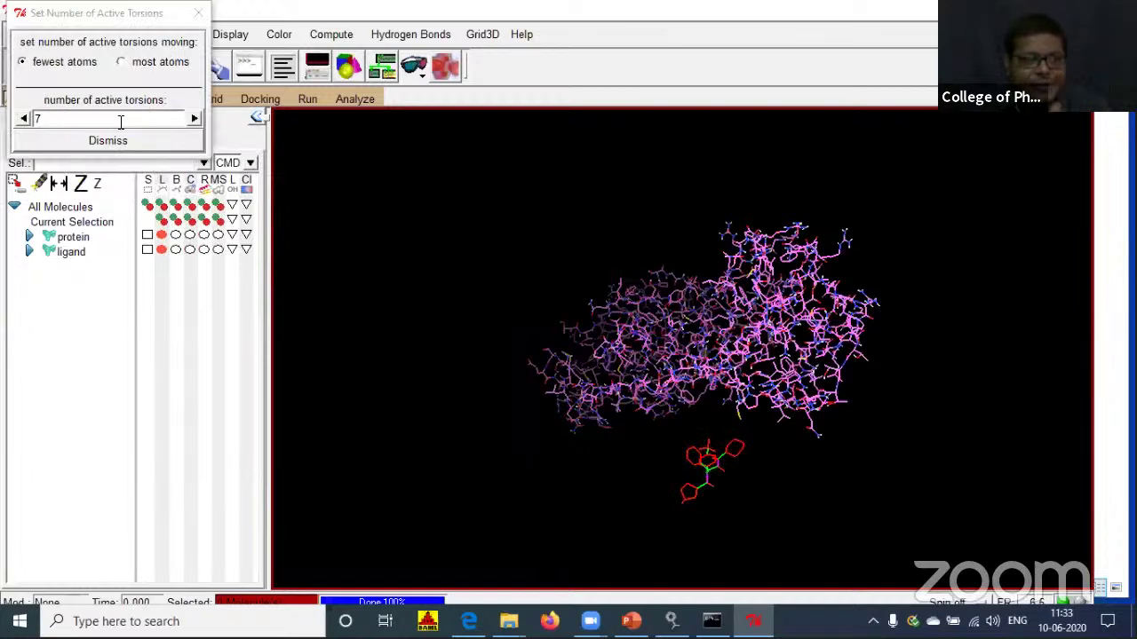
pyautogui.click(32, 124)
pyautogui.click(26, 119)
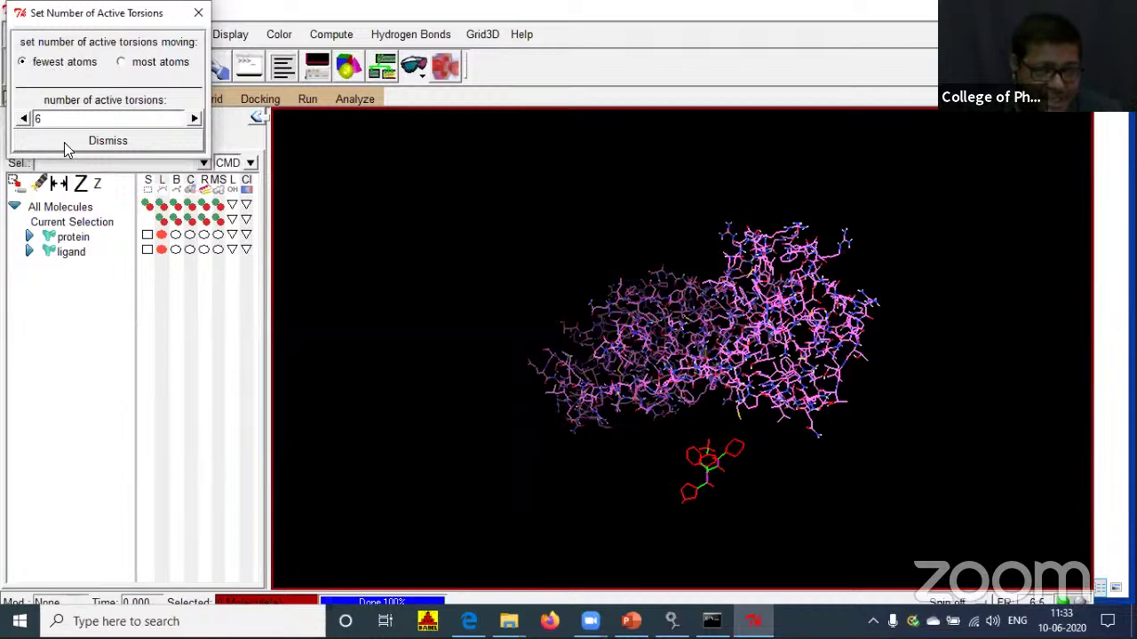
pyautogui.click(63, 142)
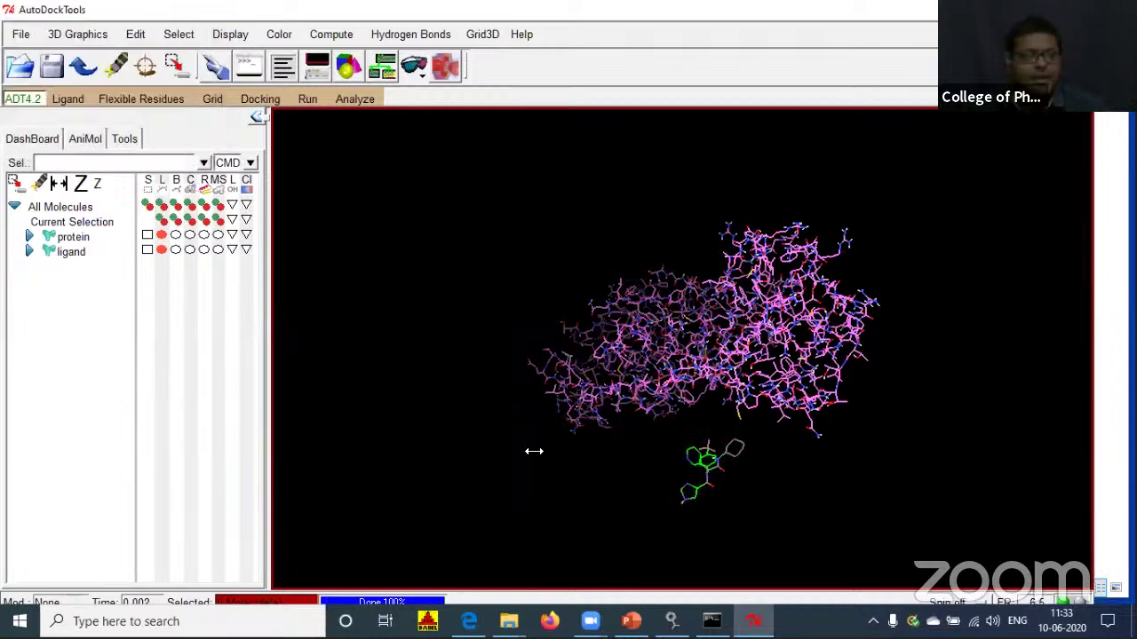
# Accept 7.5 degrees as the cutoff angle for the ligand's aromaticity criterion.
pyautogui.click(59, 97)
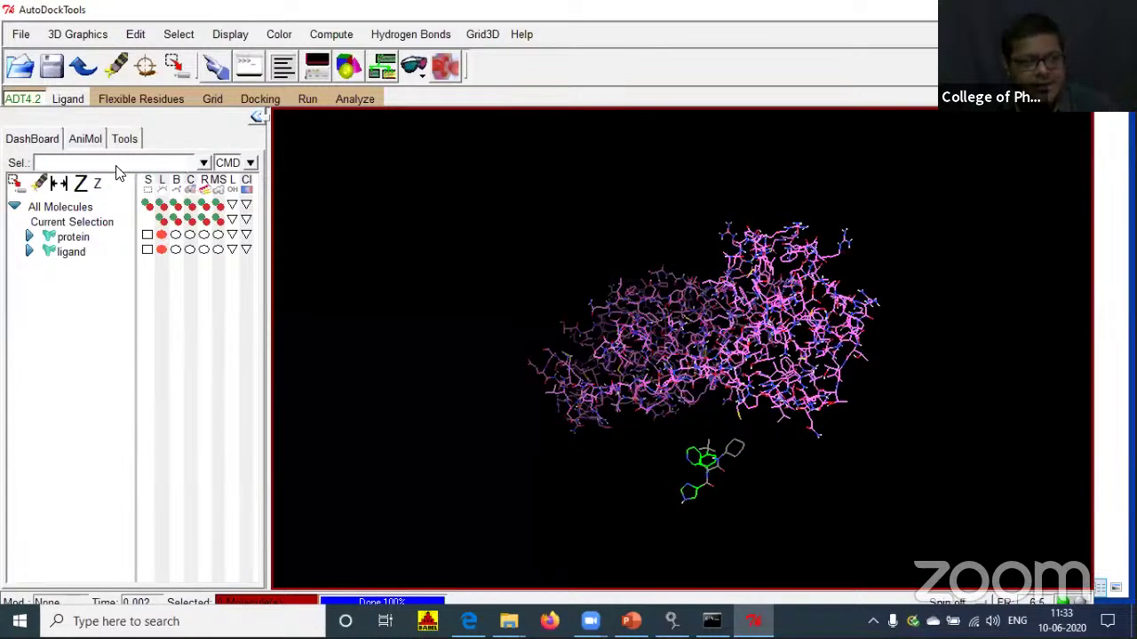
pyautogui.moveTo(116, 167)
pyautogui.click(213, 197)
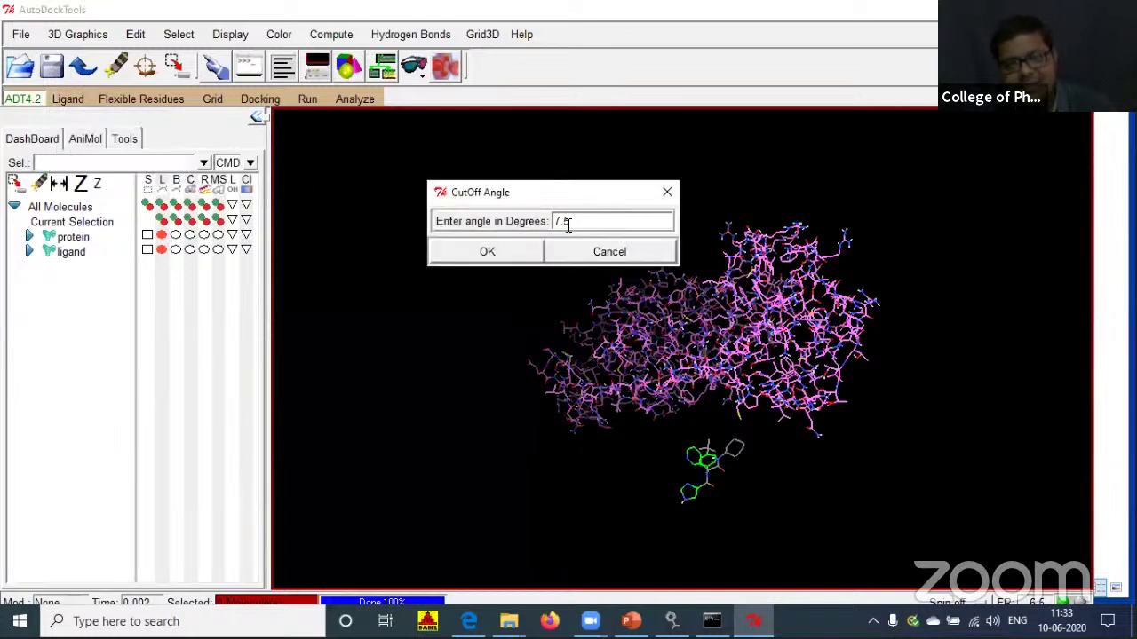
pyautogui.click(508, 255)
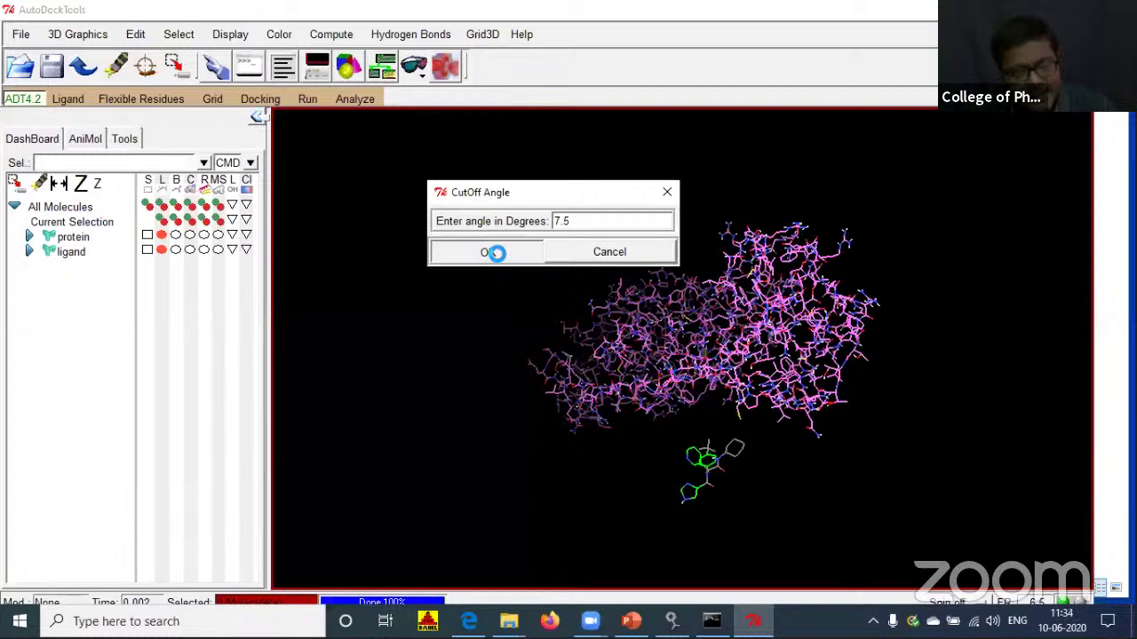
# Compute Gasteiger charges for the loaded molecules and dismiss the total charge message.
pyautogui.click(68, 100)
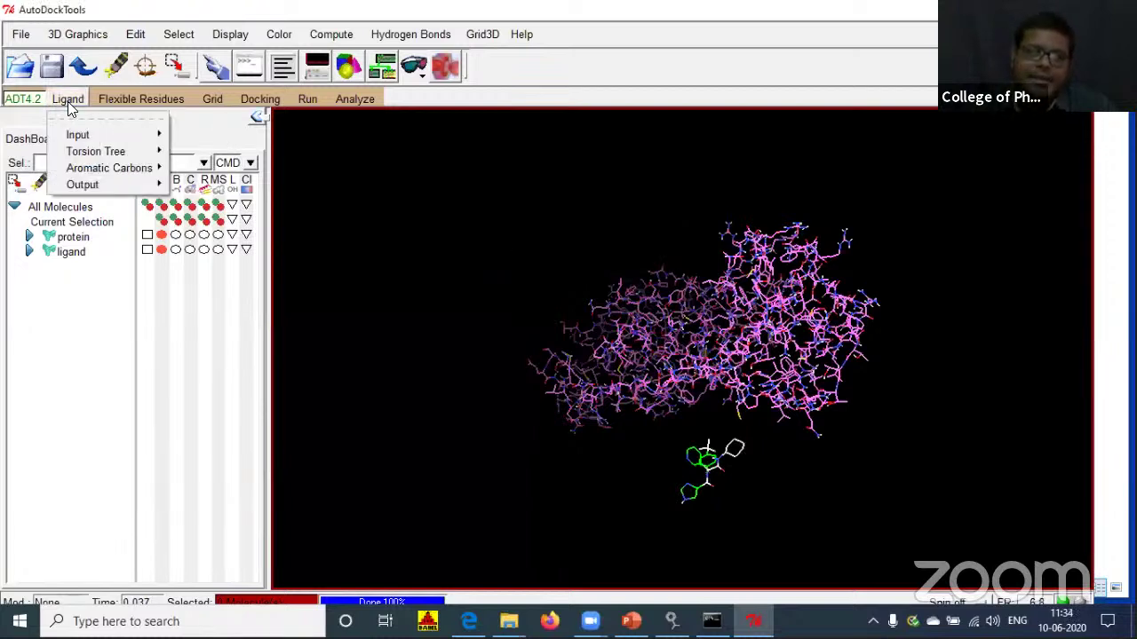
pyautogui.moveTo(82, 131)
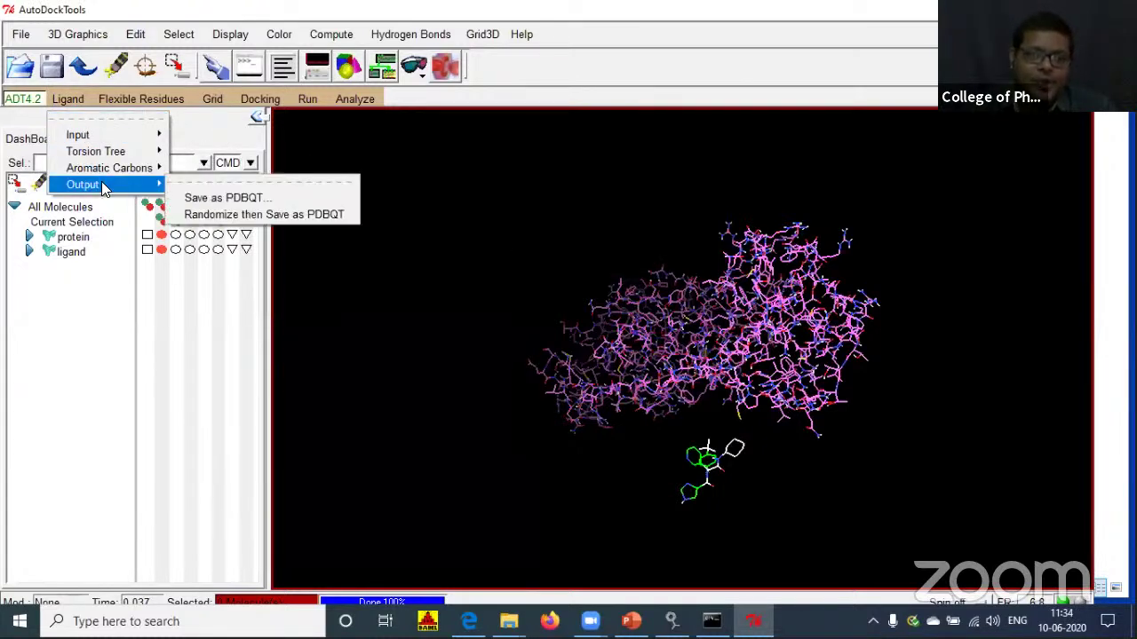
pyautogui.click(135, 33)
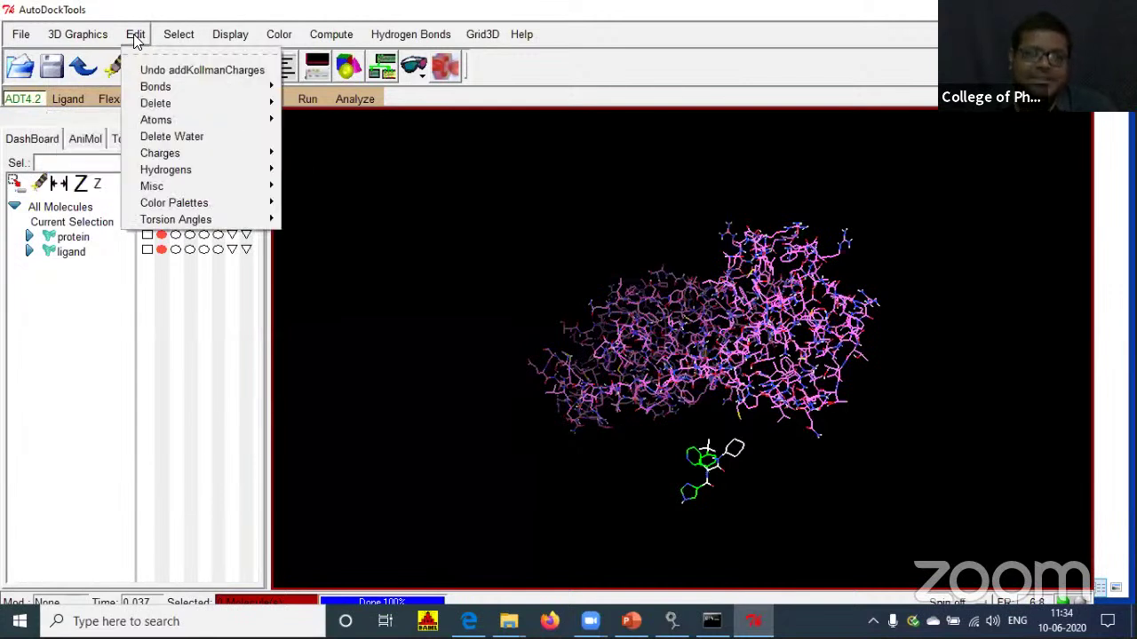
pyautogui.moveTo(149, 155)
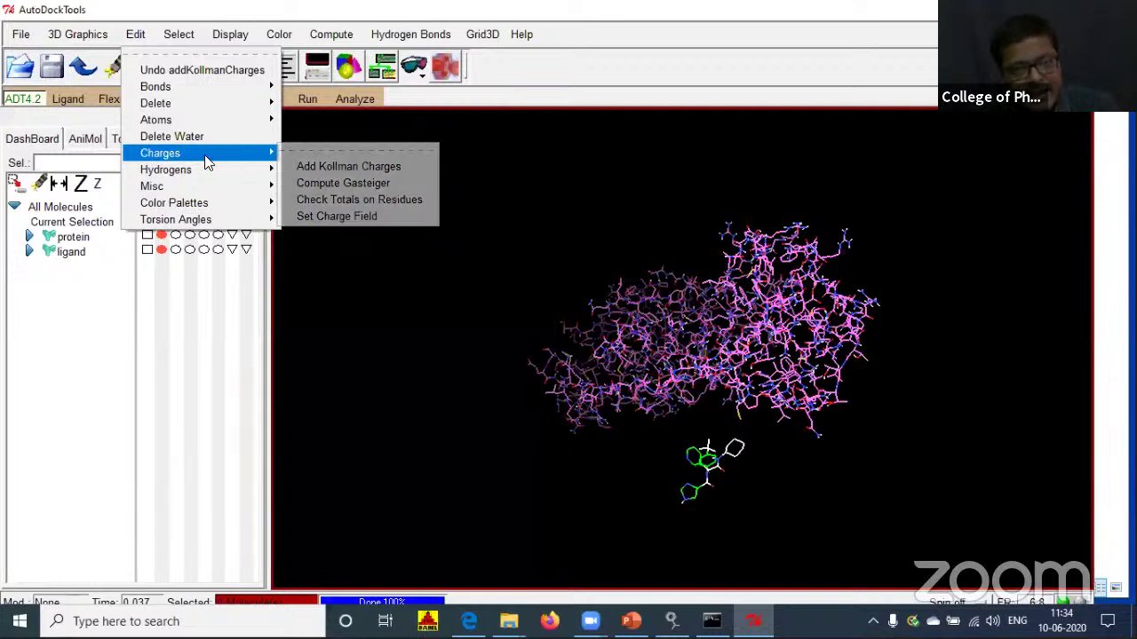
pyautogui.click(313, 183)
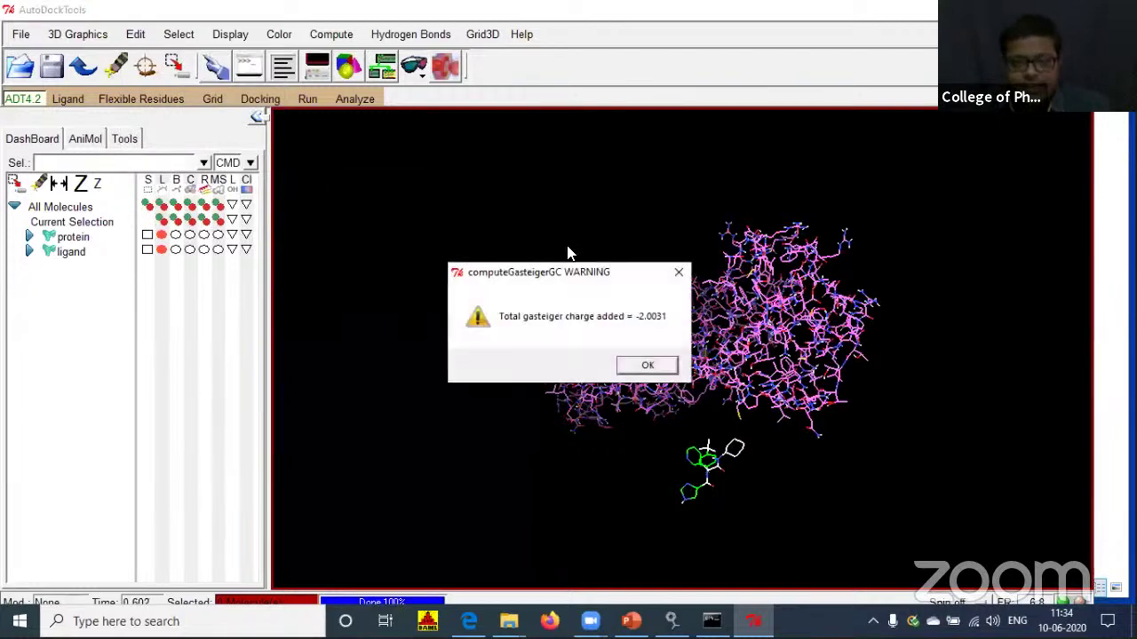
pyautogui.click(631, 368)
# Save the prepared ligand in PDBQT format as ligand.pdbqt in the demo folder.
pyautogui.click(64, 99)
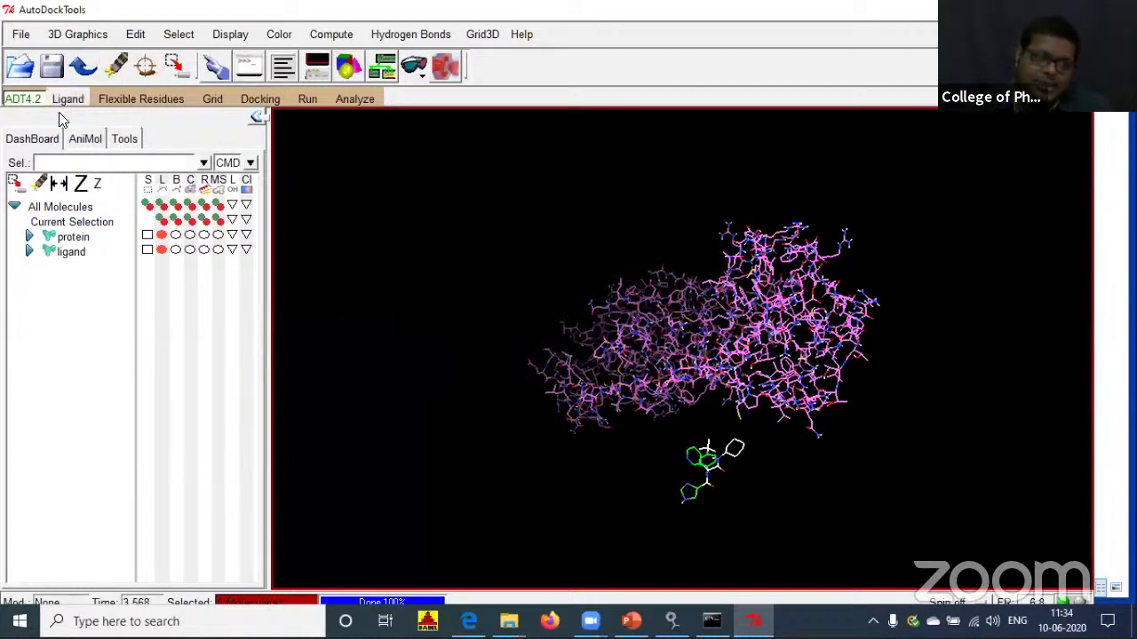
pyautogui.moveTo(72, 185)
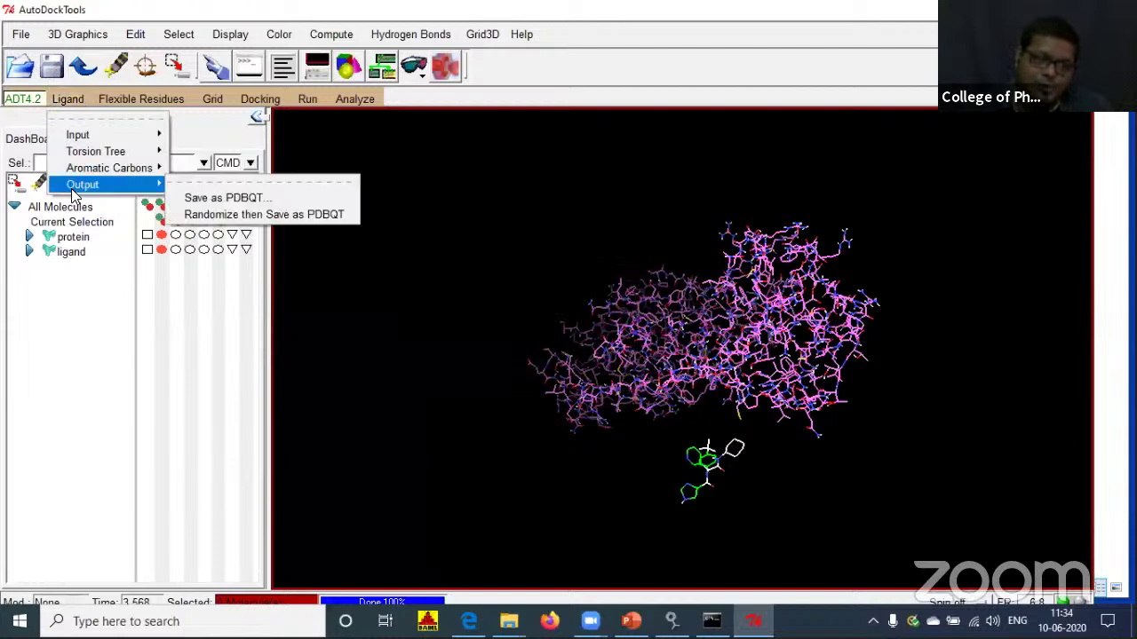
pyautogui.click(213, 199)
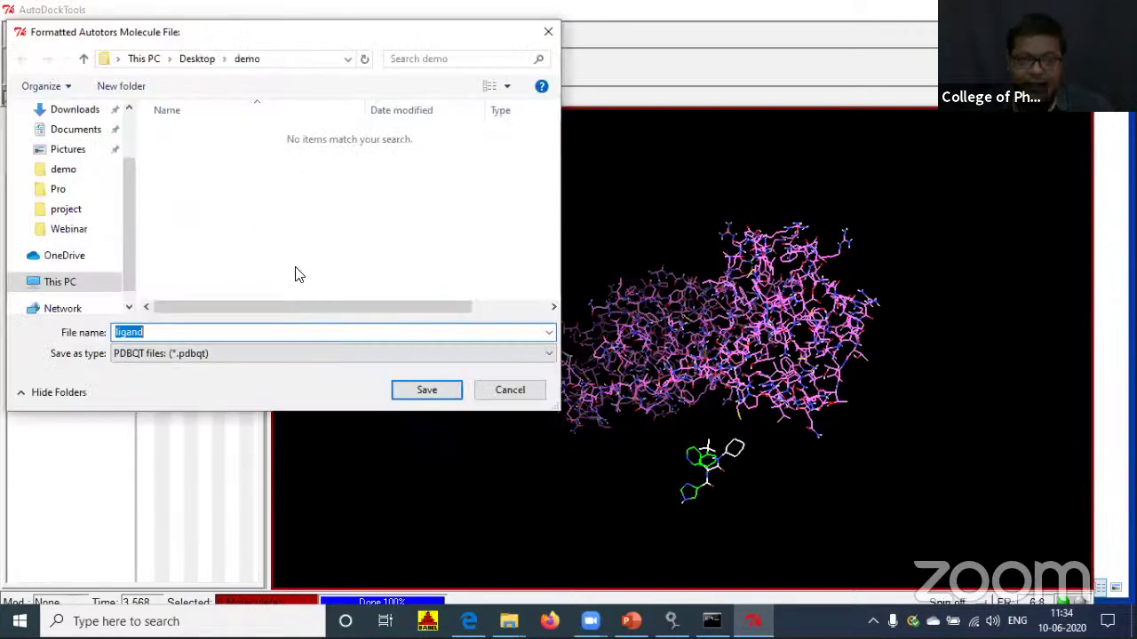
pyautogui.click(152, 331)
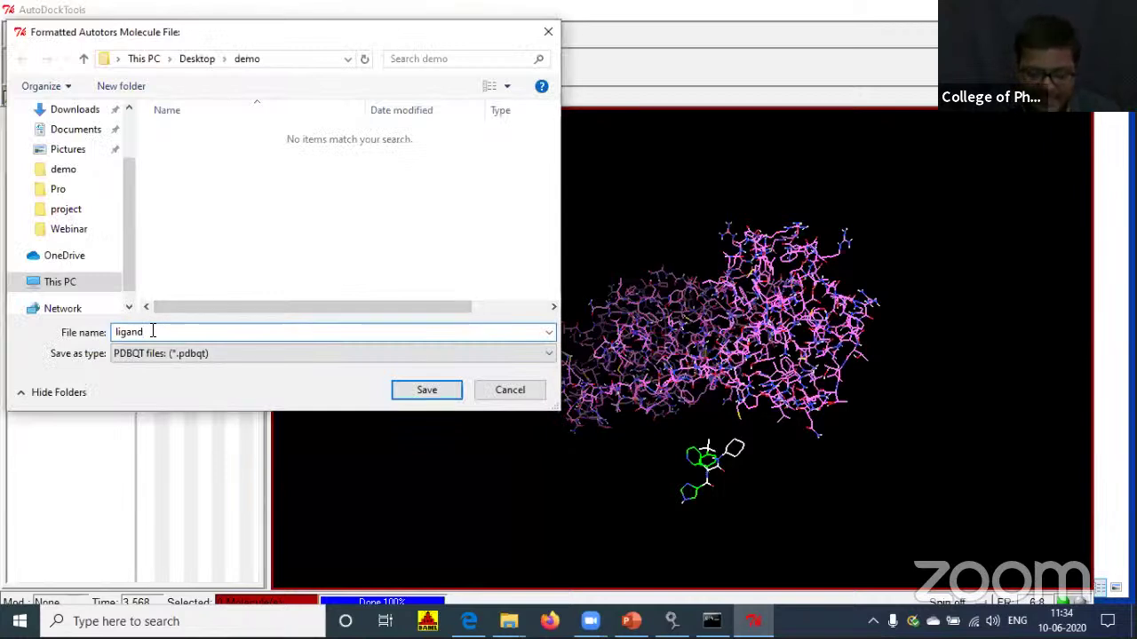
pyautogui.write('.pd')
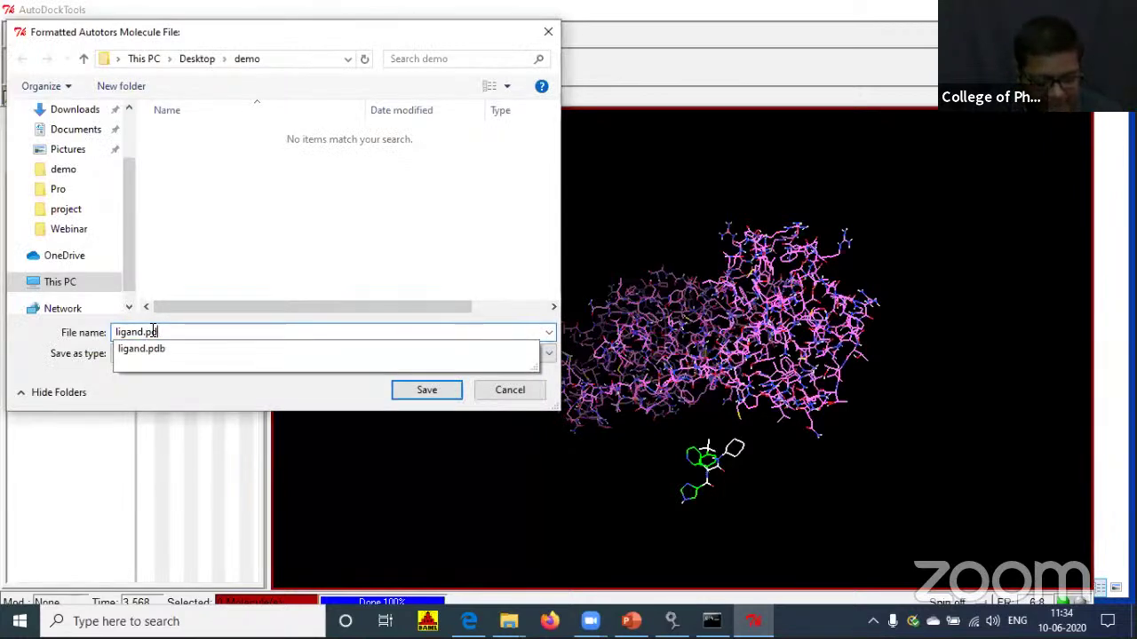
pyautogui.write('bqt')
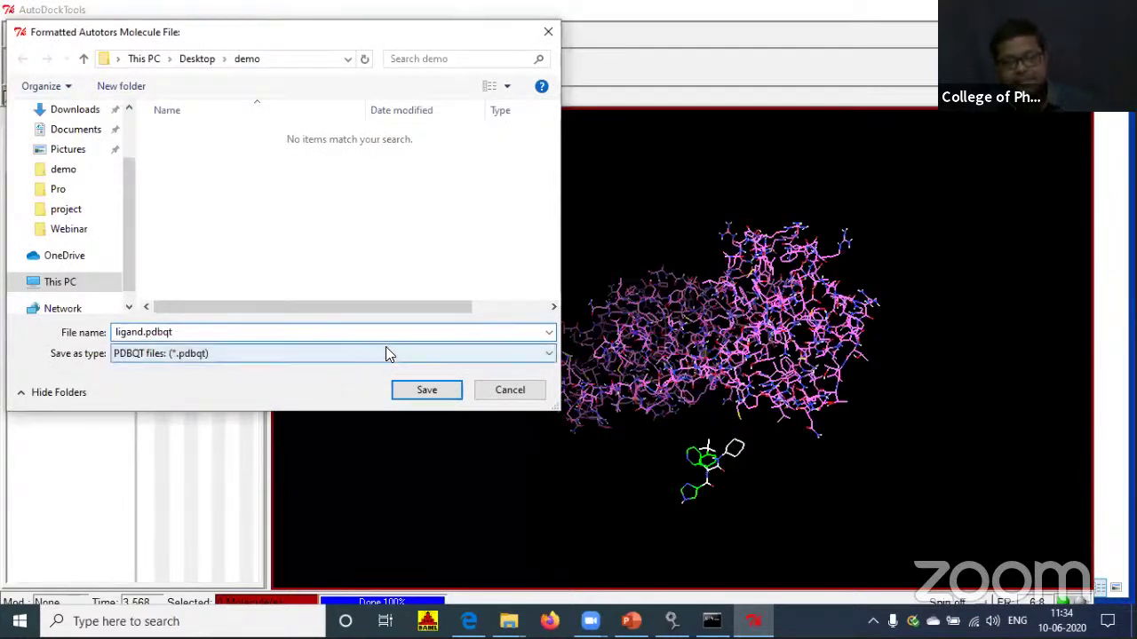
pyautogui.click(446, 393)
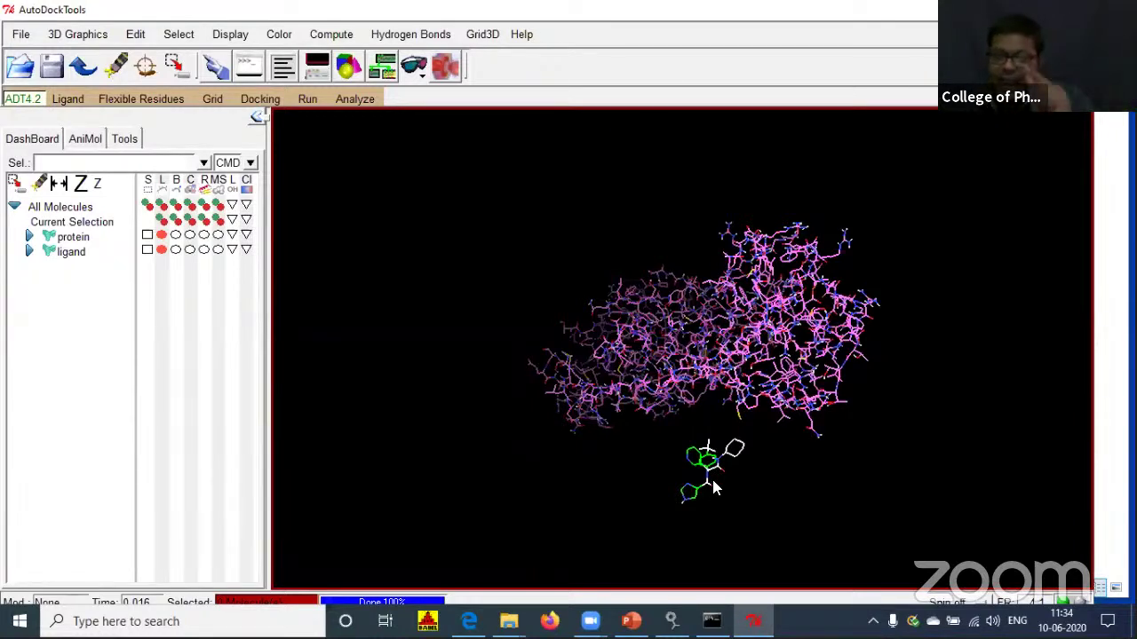
# Check the demo folder in File Explorer for the saved ligand.pdbqt file and return to AutoDockTools.
pyautogui.moveTo(509, 620)
pyautogui.click(603, 564)
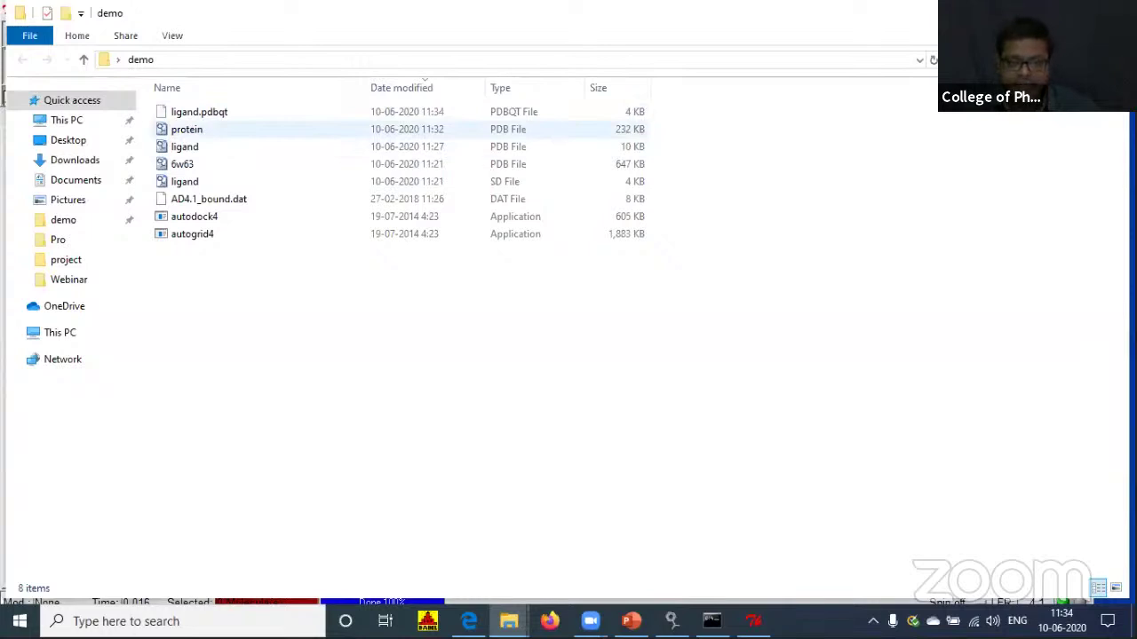
pyautogui.moveTo(591, 621)
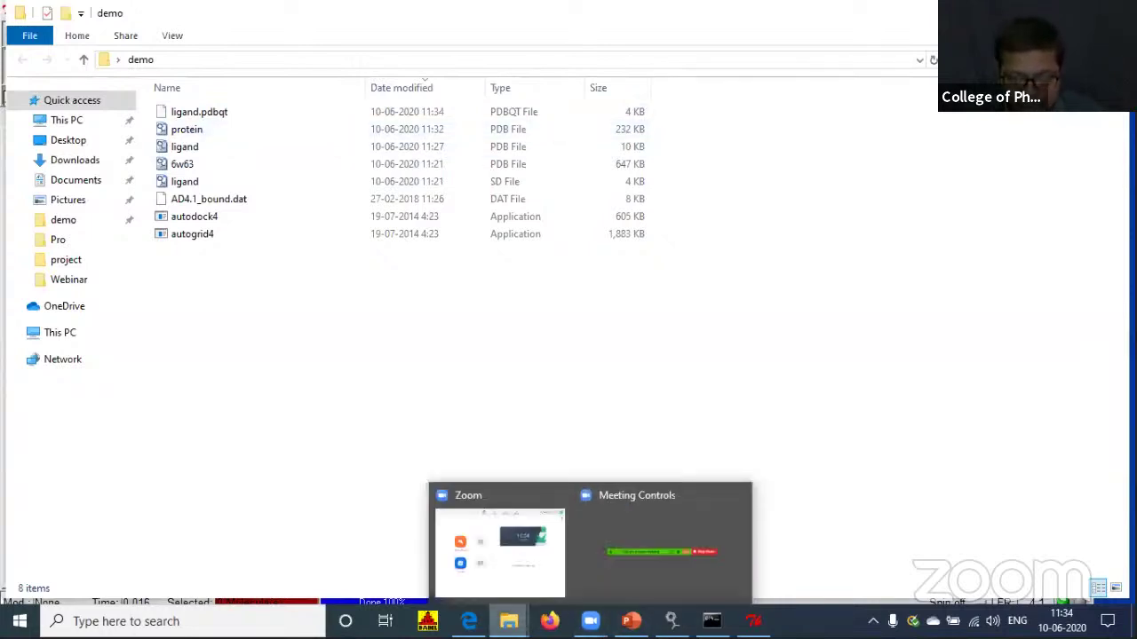
pyautogui.click(753, 621)
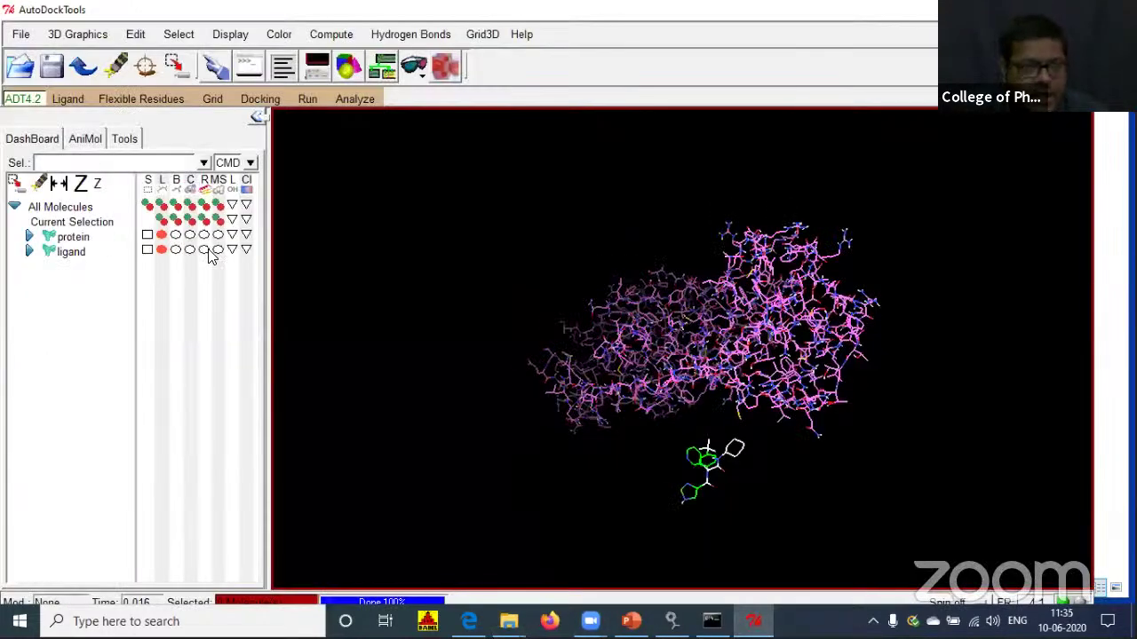
# Choose the already loaded protein as the macromolecule for the grid calculation.
pyautogui.click(210, 100)
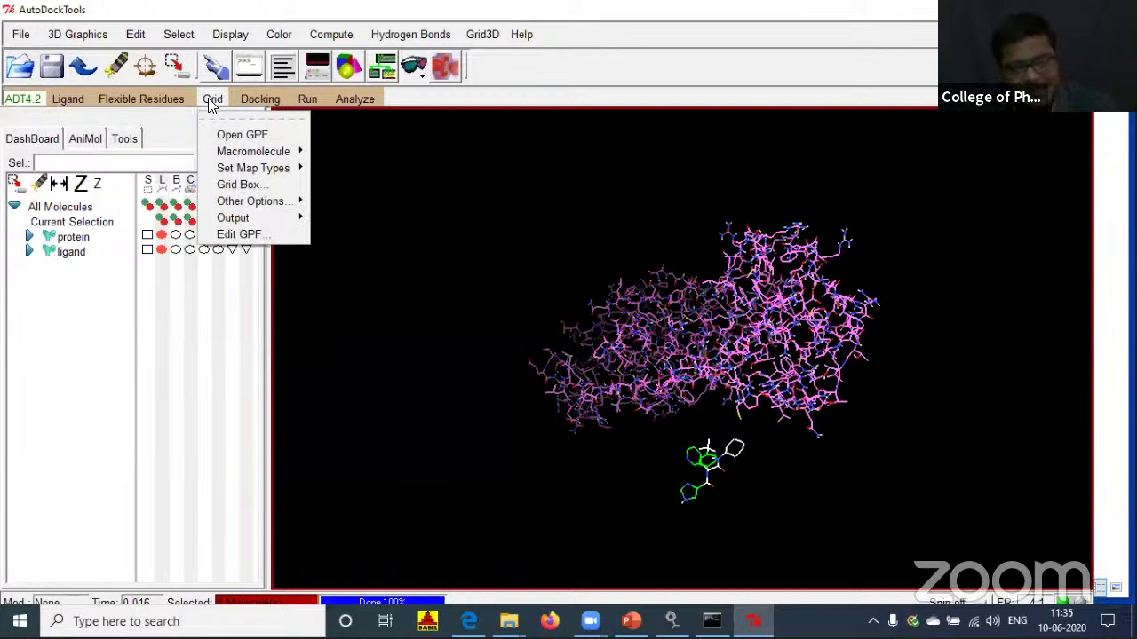
pyautogui.moveTo(230, 158)
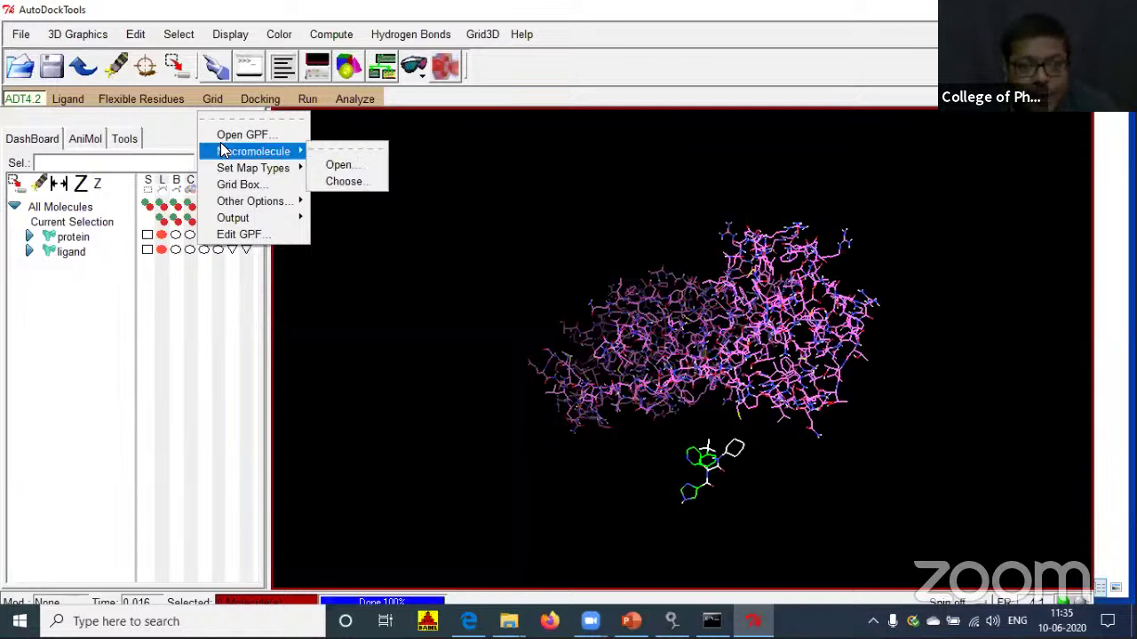
pyautogui.click(343, 182)
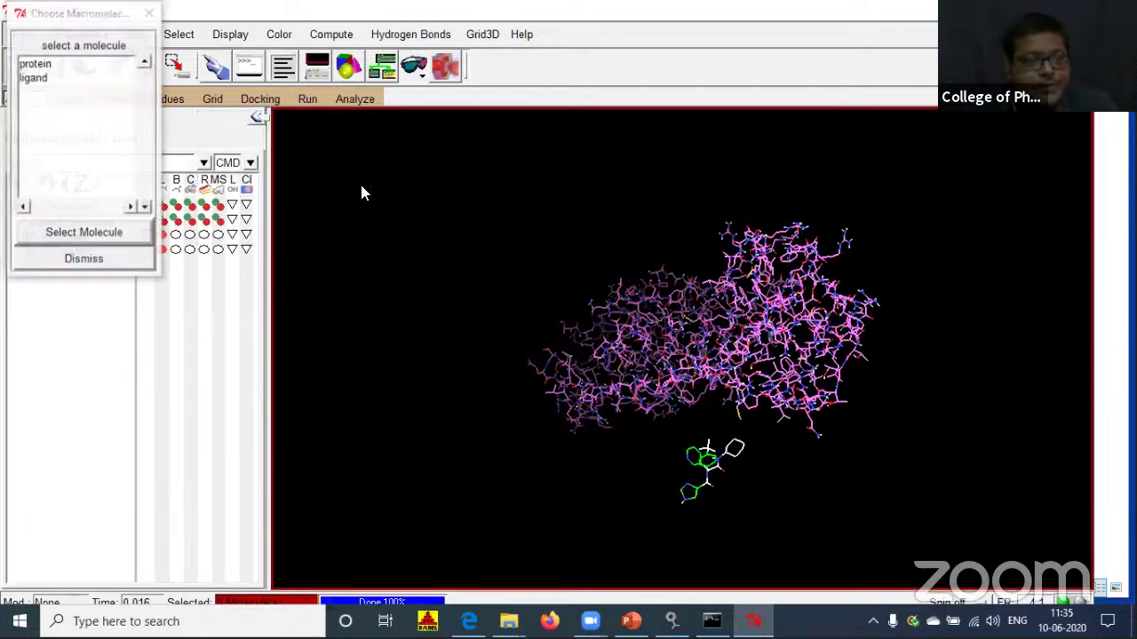
pyautogui.click(43, 70)
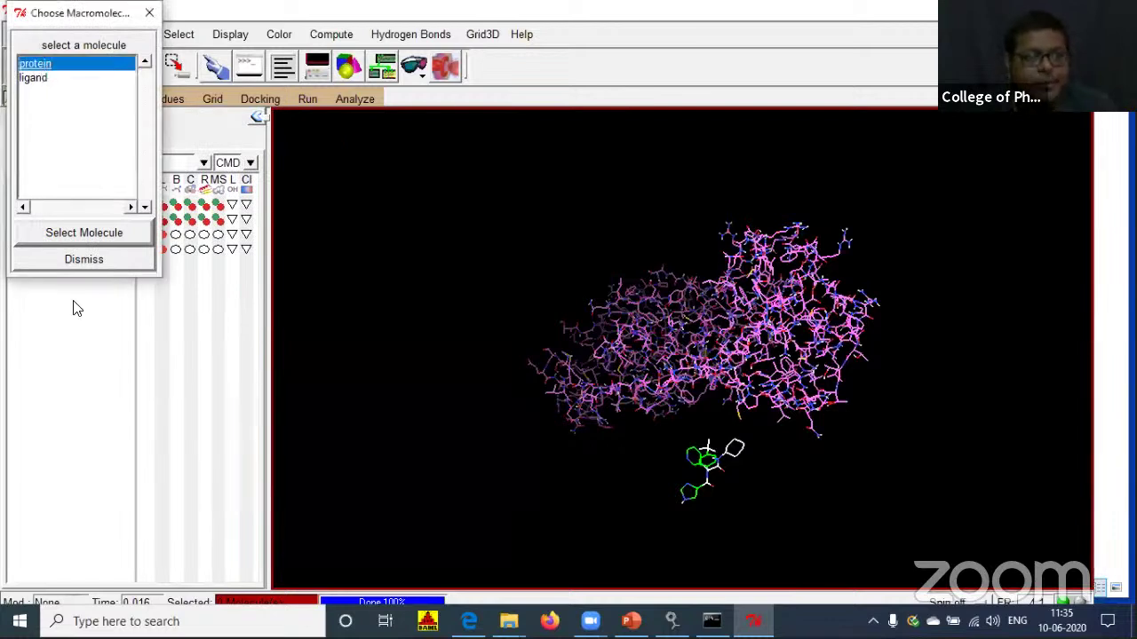
# Choose the protein as the grid macromolecule and save it as protein.pdbqt in the demo folder.
pyautogui.click(89, 233)
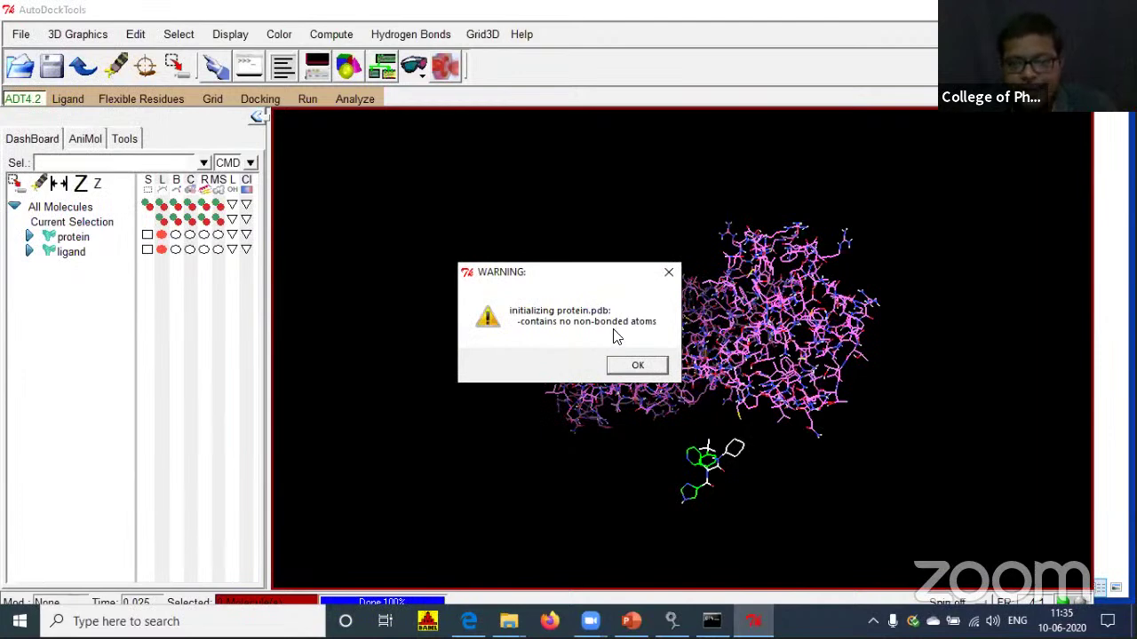
pyautogui.click(633, 369)
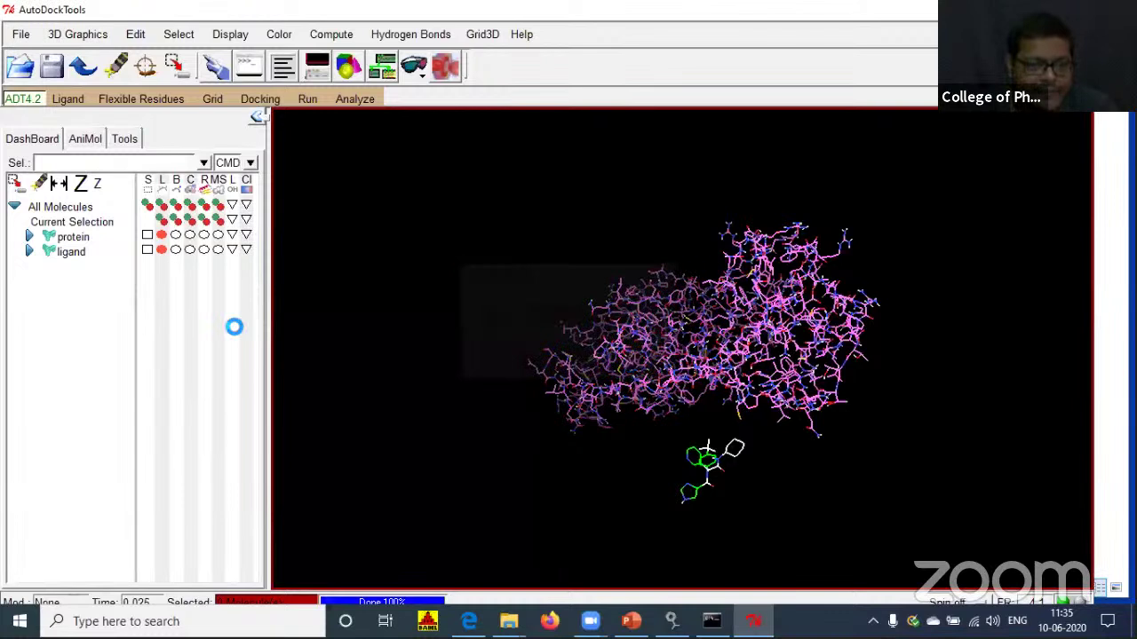
pyautogui.write('.p')
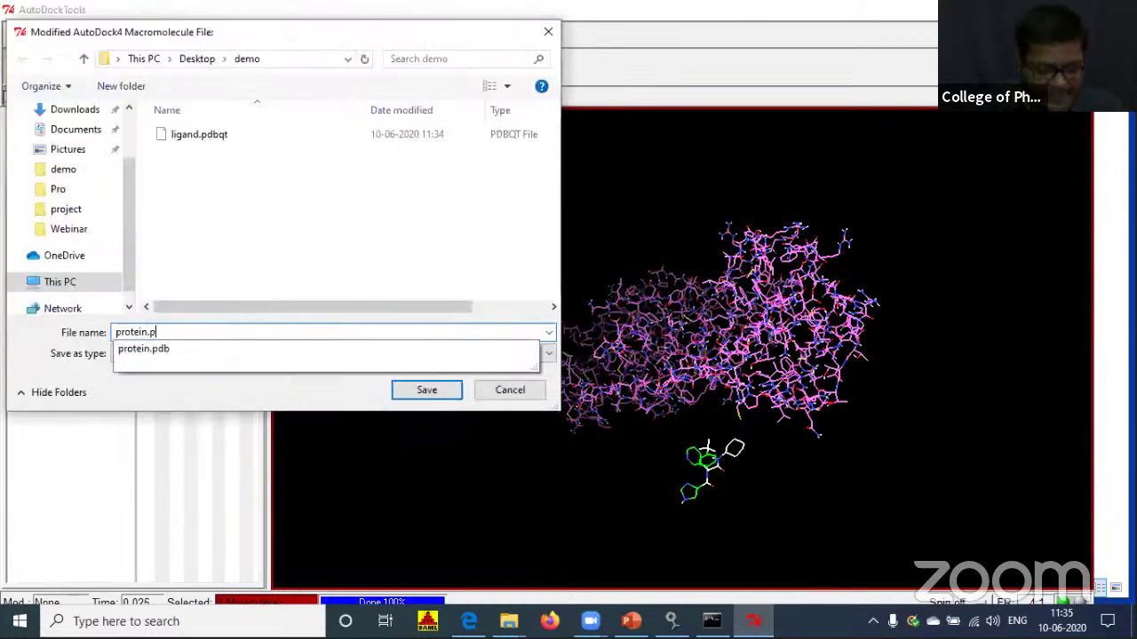
pyautogui.write('dbqt')
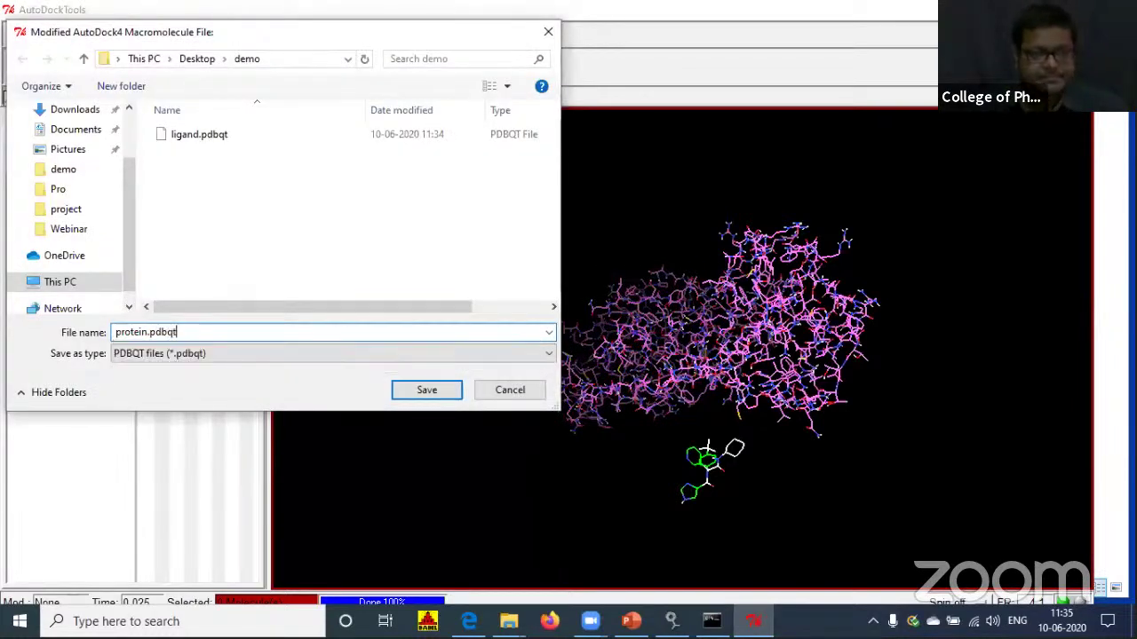
pyautogui.click(423, 393)
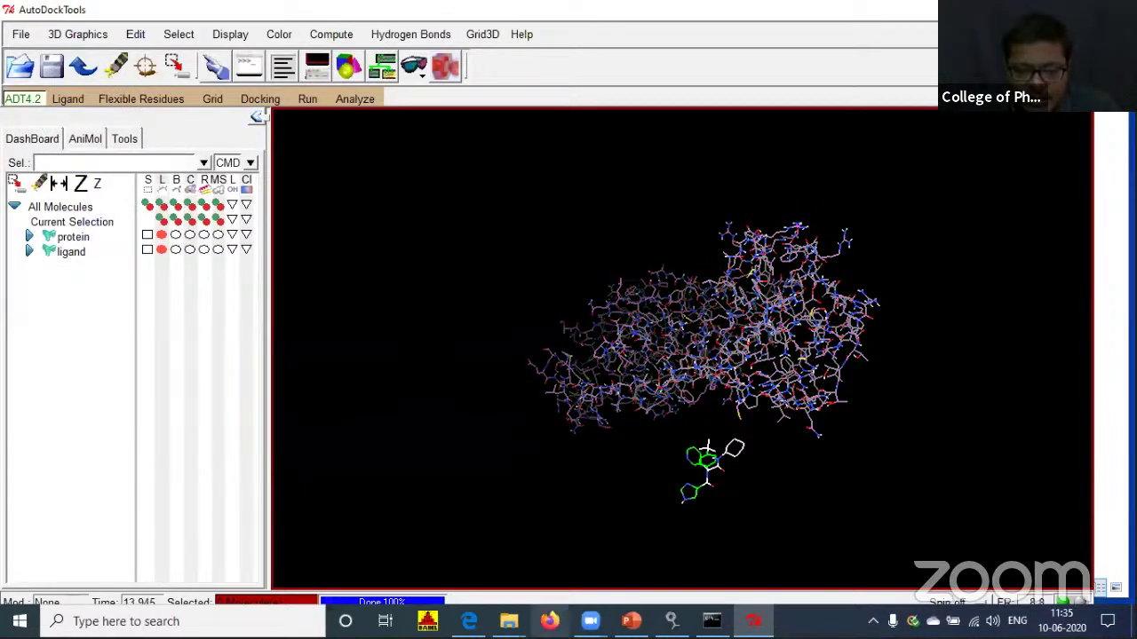
# Check the demo folder in File Explorer for the saved PDBQT files and return to AutoDockTools.
pyautogui.hotkey('alt', 'Tab')
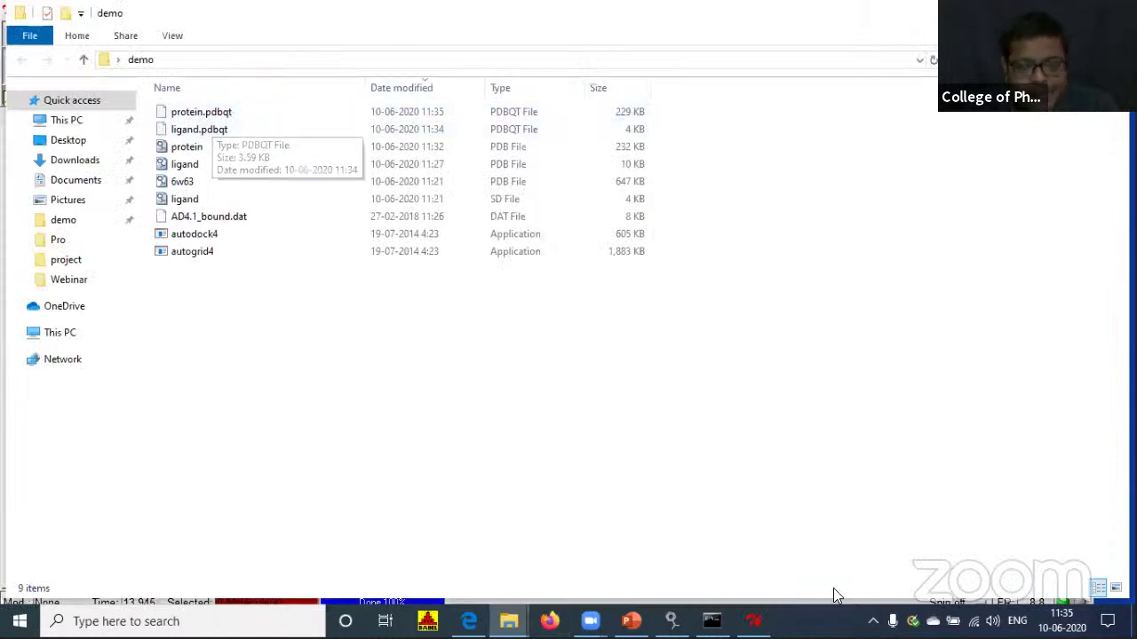
pyautogui.moveTo(631, 621)
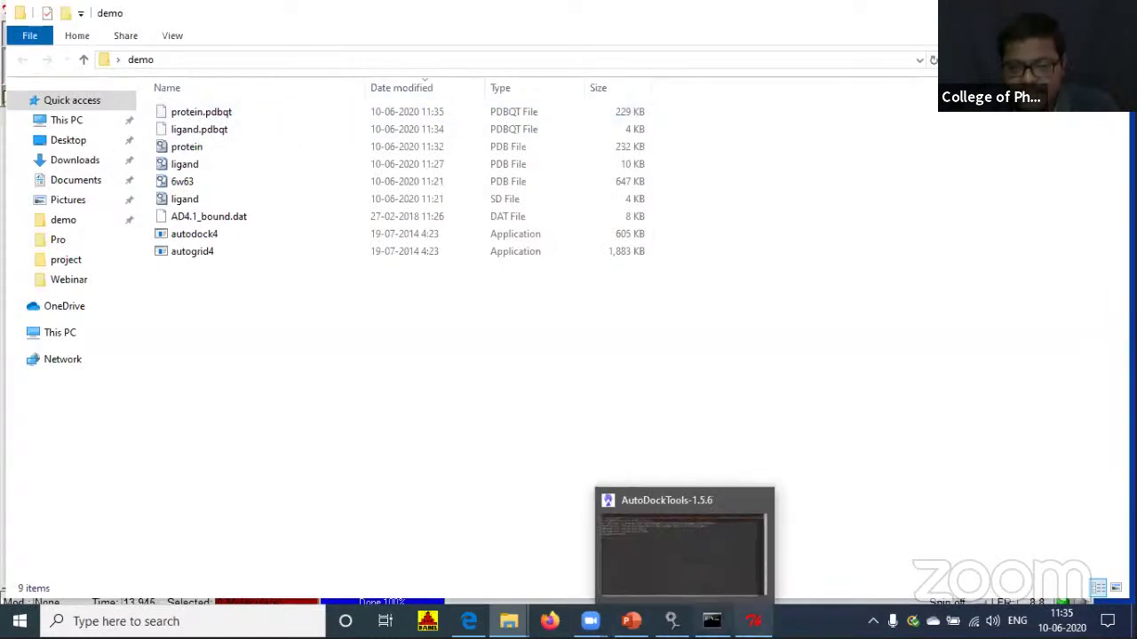
pyautogui.click(753, 621)
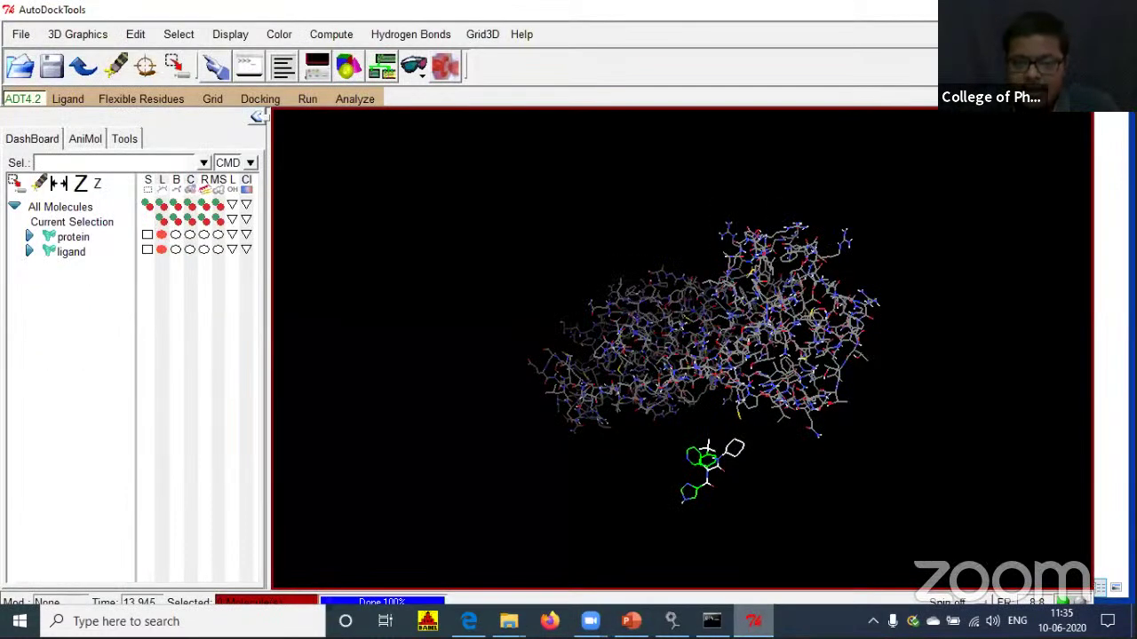
# Set the grid map types by choosing the loaded ligand molecule.
pyautogui.click(215, 98)
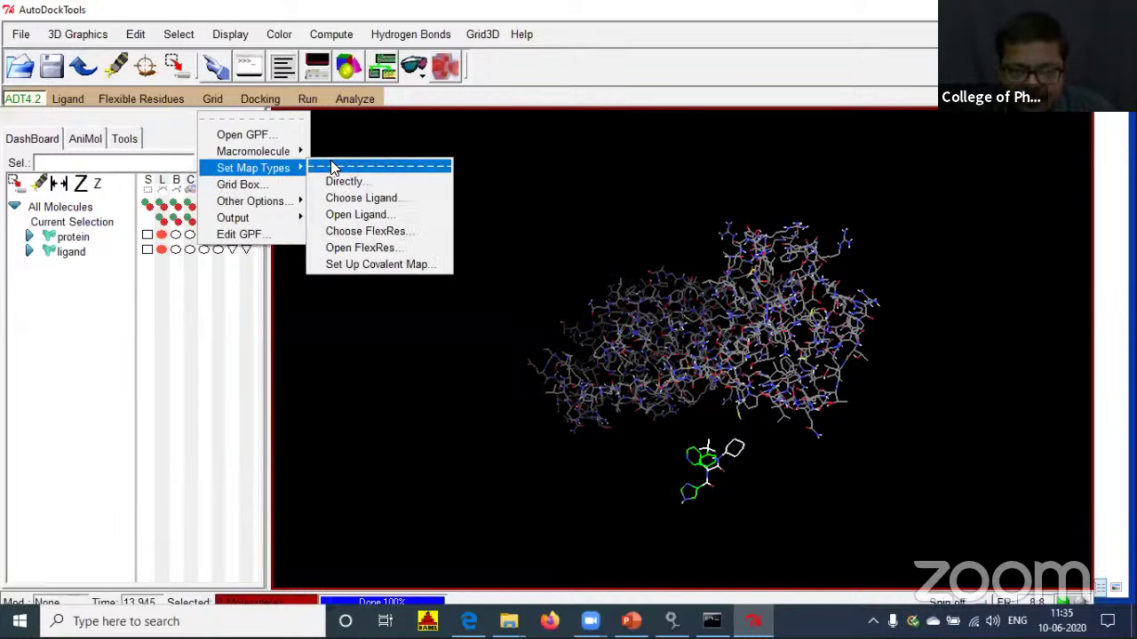
pyautogui.click(356, 199)
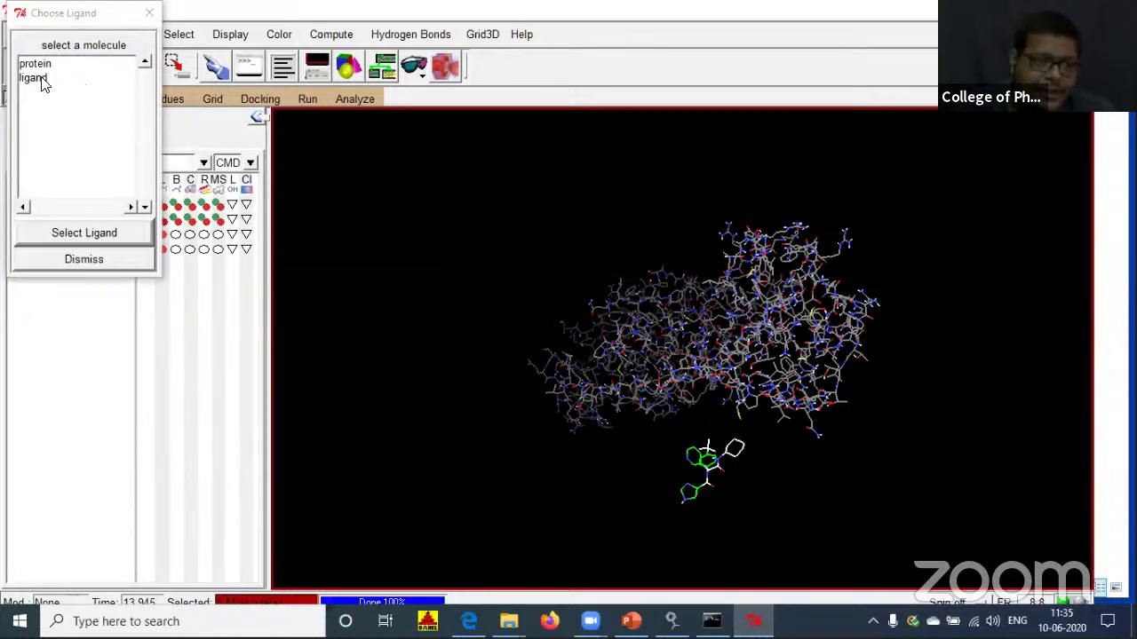
pyautogui.click(41, 78)
pyautogui.click(99, 233)
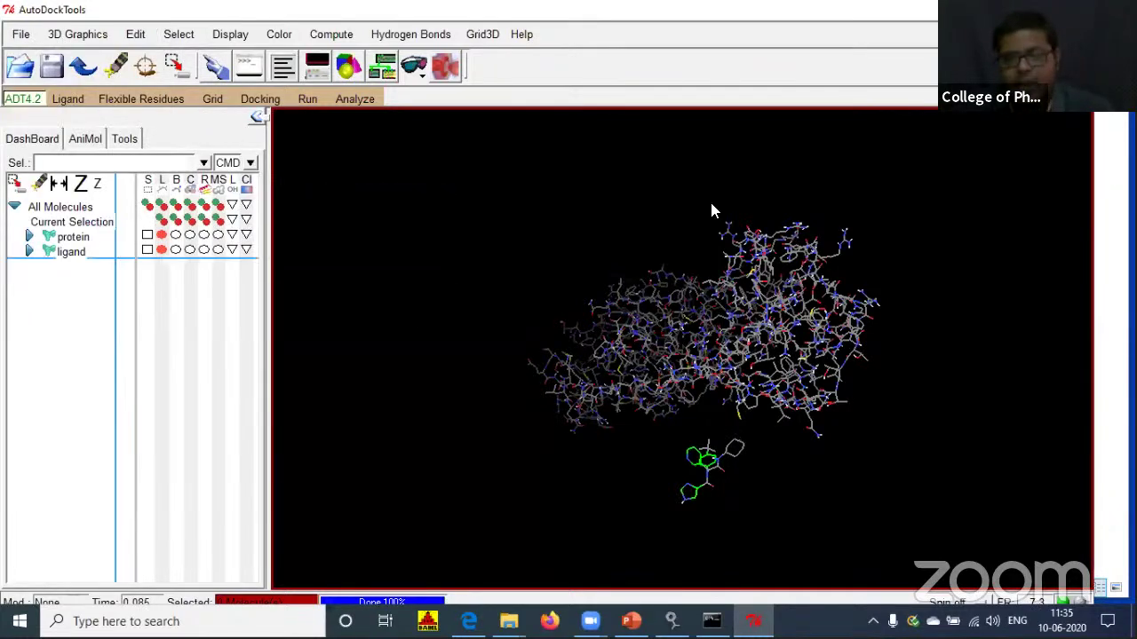
pyautogui.click(215, 101)
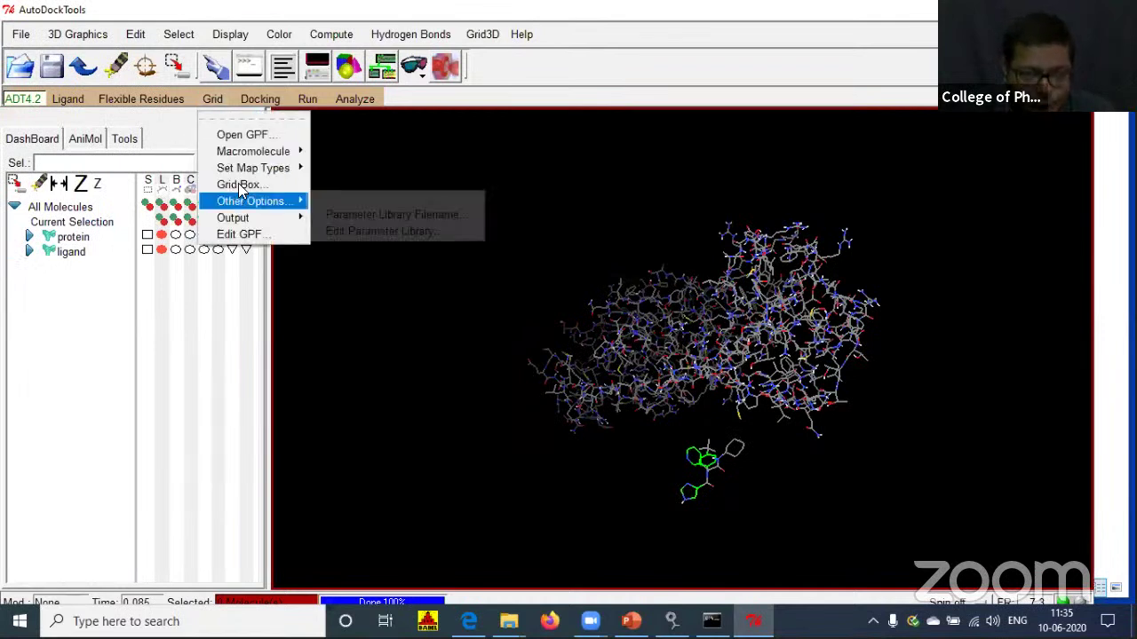
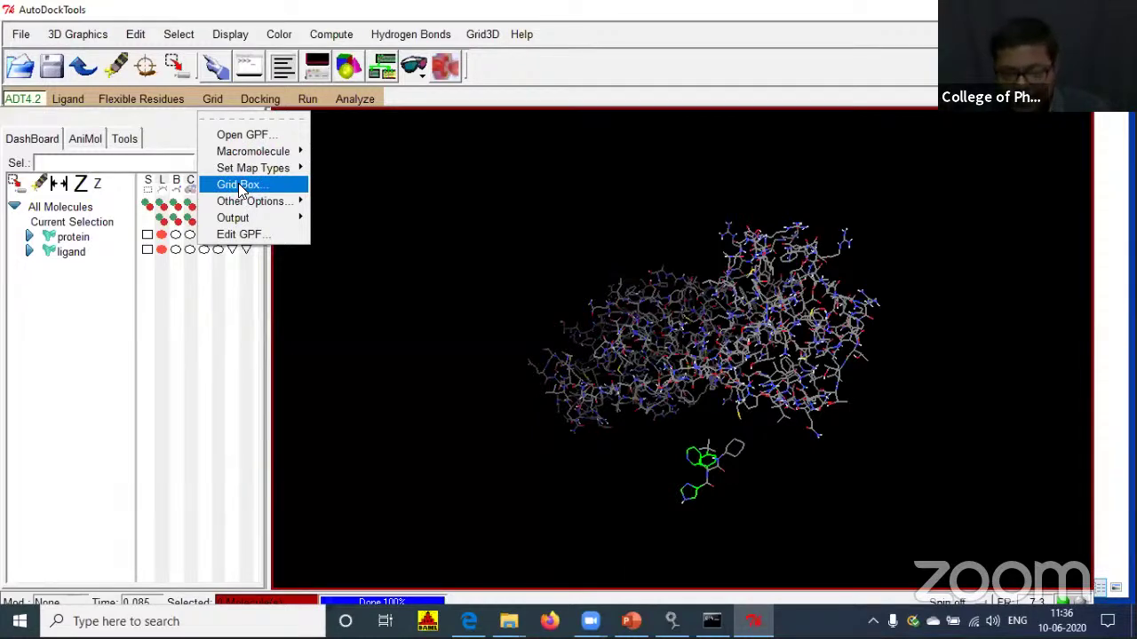
# Switch to Molegro Molecular Viewer and clear its workspace, discarding the old protein.
pyautogui.moveTo(671, 621)
pyautogui.click(671, 551)
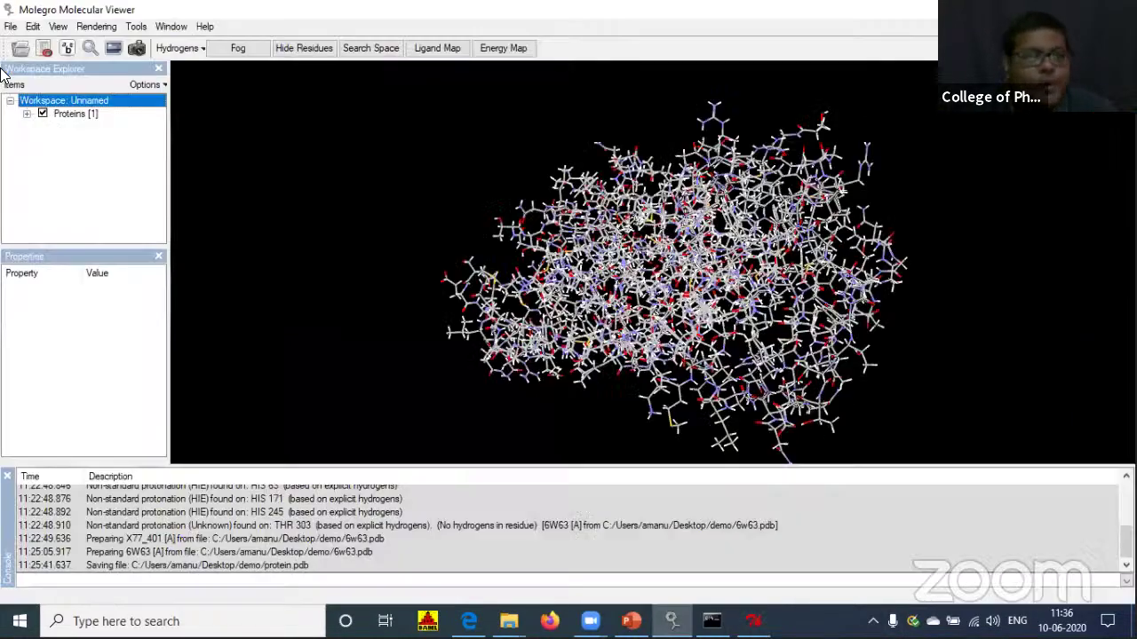
pyautogui.click(10, 26)
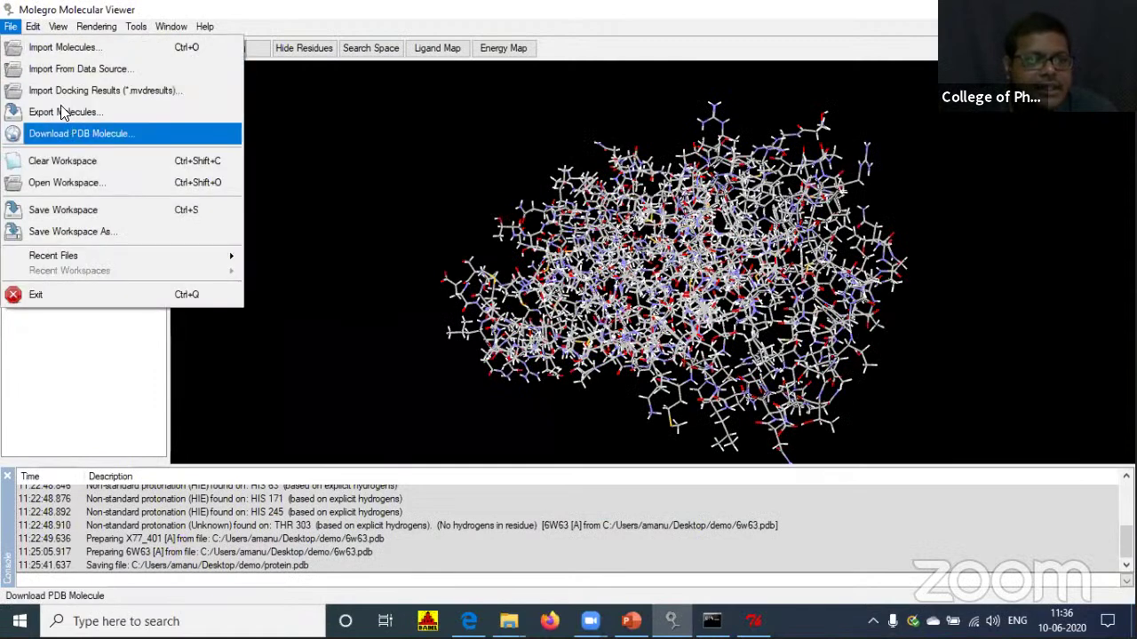
pyautogui.click(59, 162)
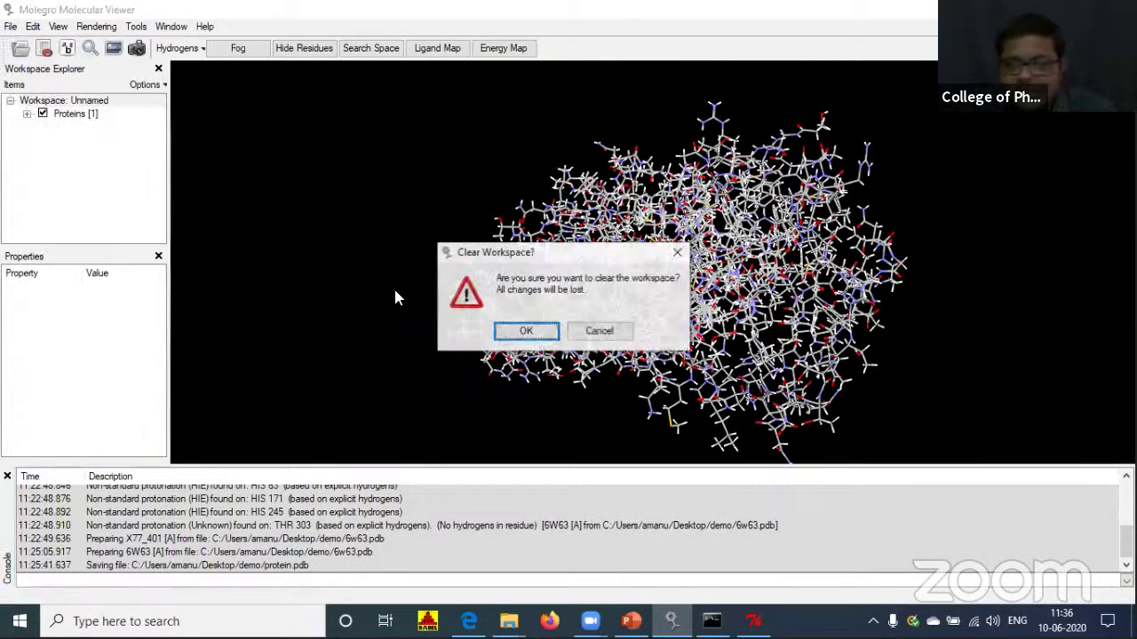
pyautogui.click(524, 338)
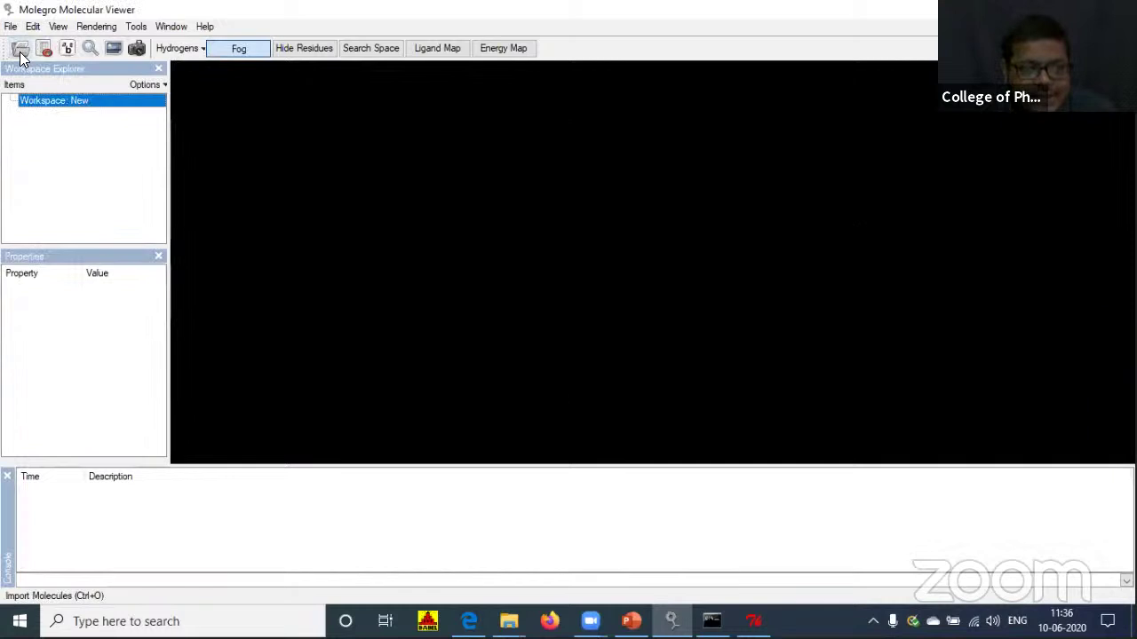
# Import the protein and ligand from the 6w63 PDB file in the demo folder, leaving out the water molecules.
pyautogui.click(20, 47)
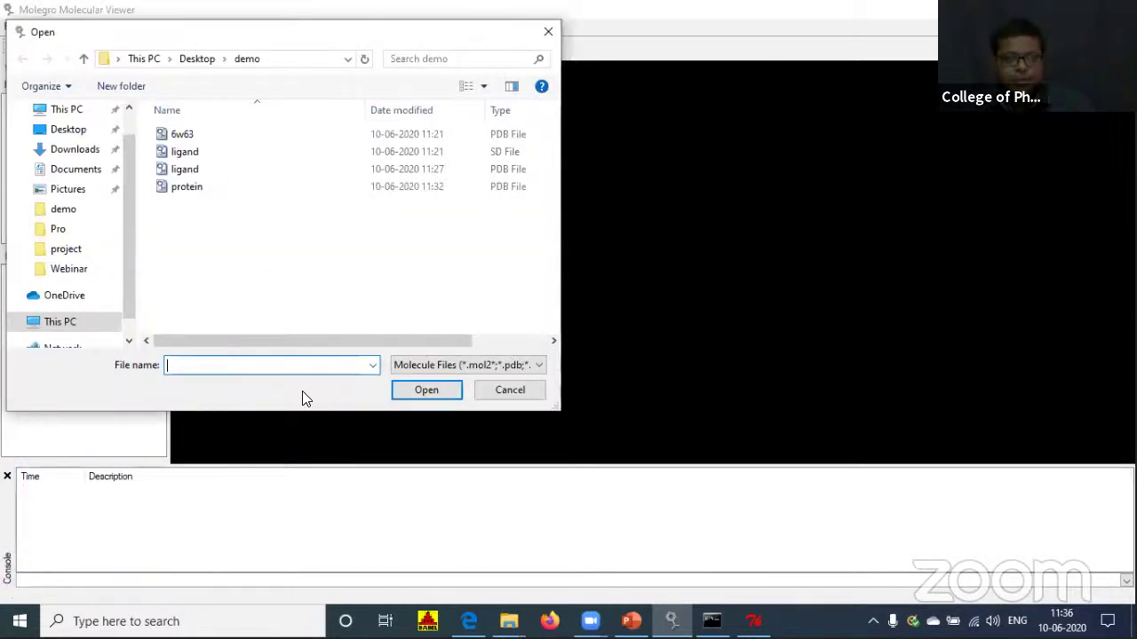
pyautogui.click(181, 135)
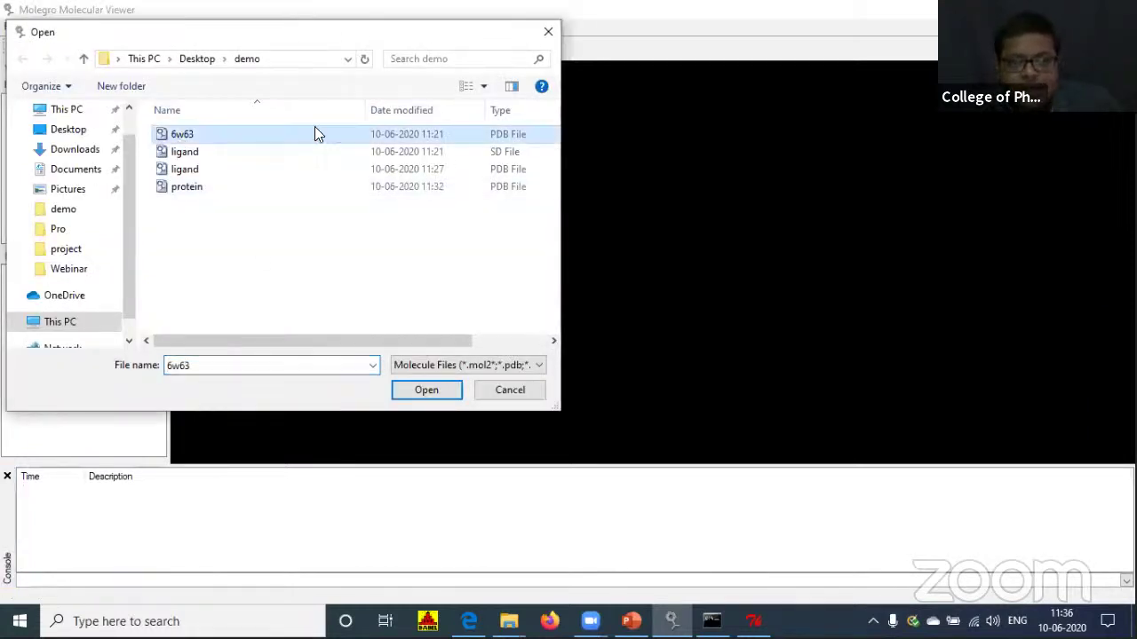
pyautogui.doubleClick(244, 139)
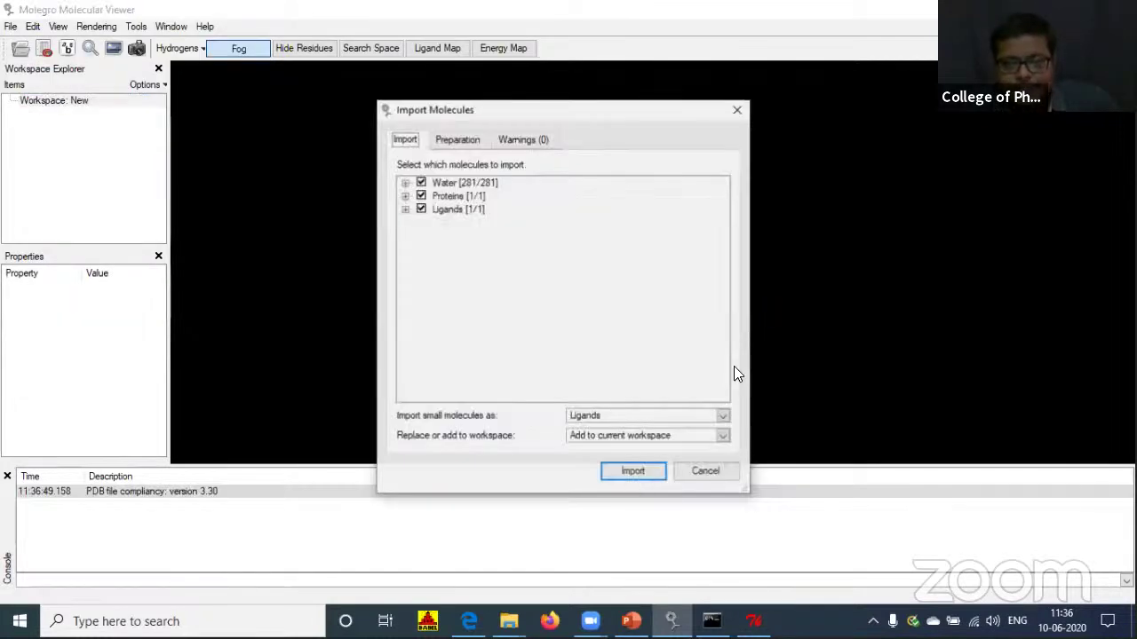
pyautogui.click(421, 183)
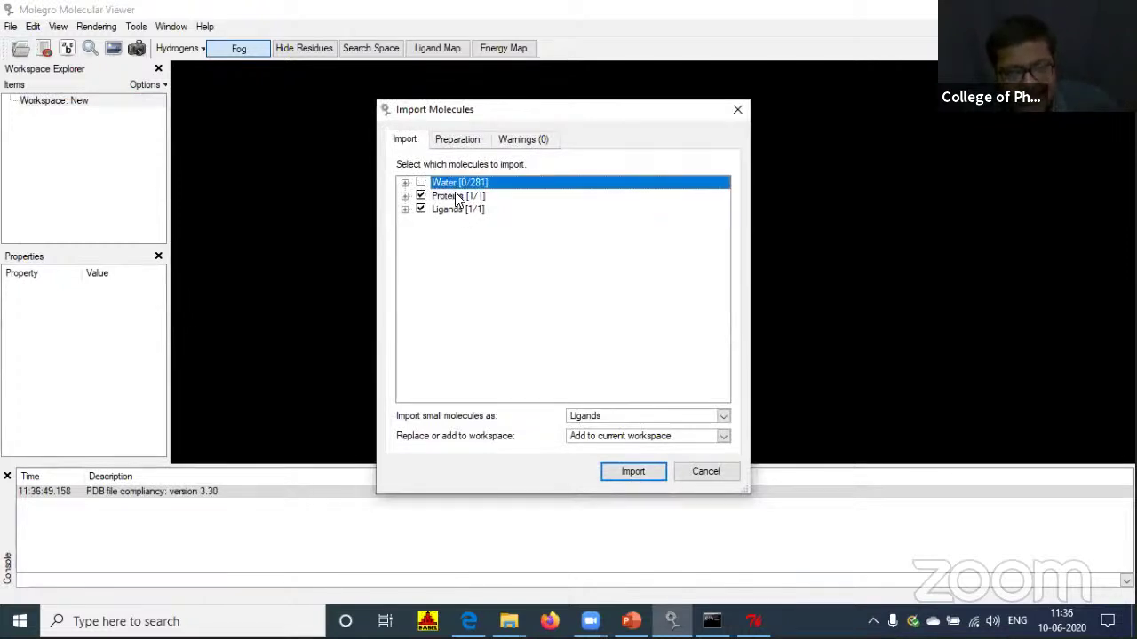
pyautogui.click(631, 472)
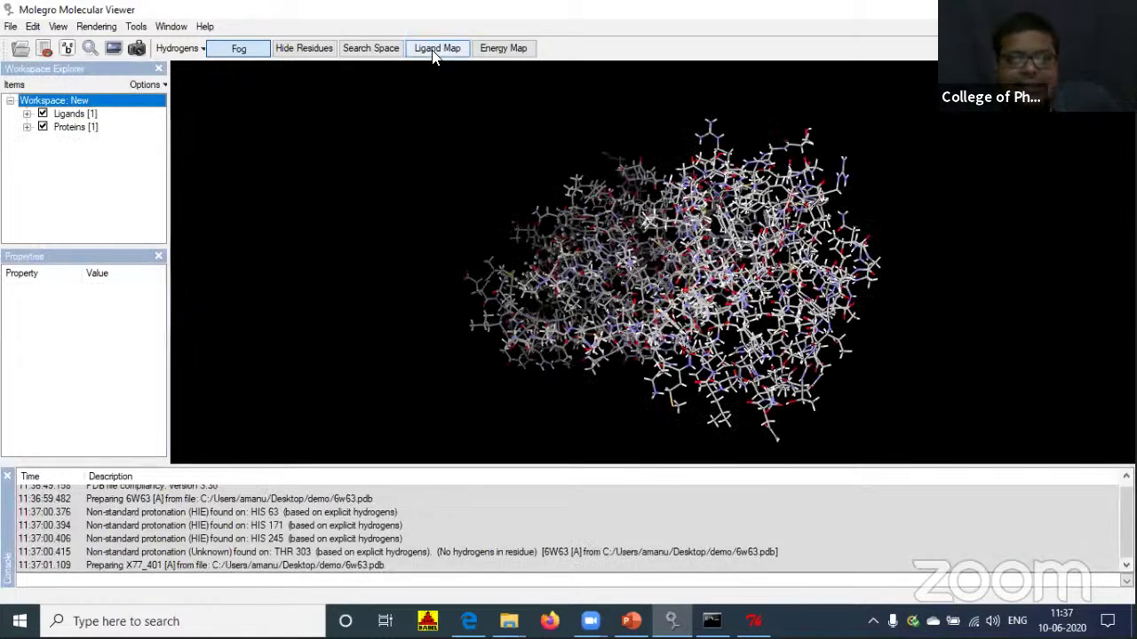
# Open a widened Ligand Map for X77_401 [A] and show its interactions with the surrounding residues.
pyautogui.click(436, 51)
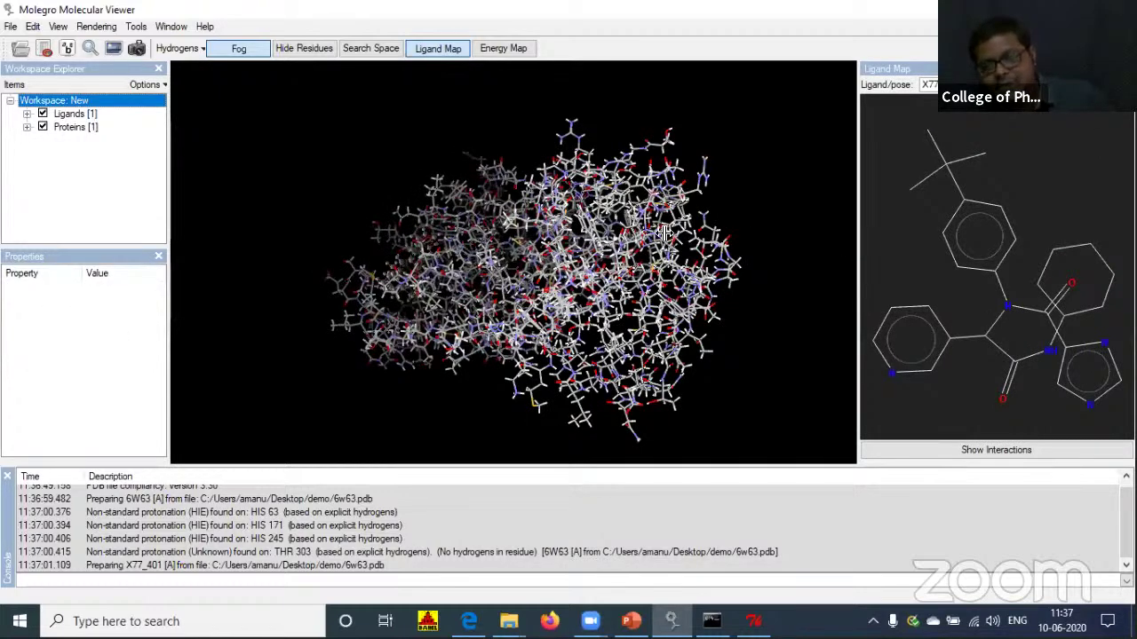
pyautogui.moveTo(664, 233); pyautogui.dragTo(666, 233)
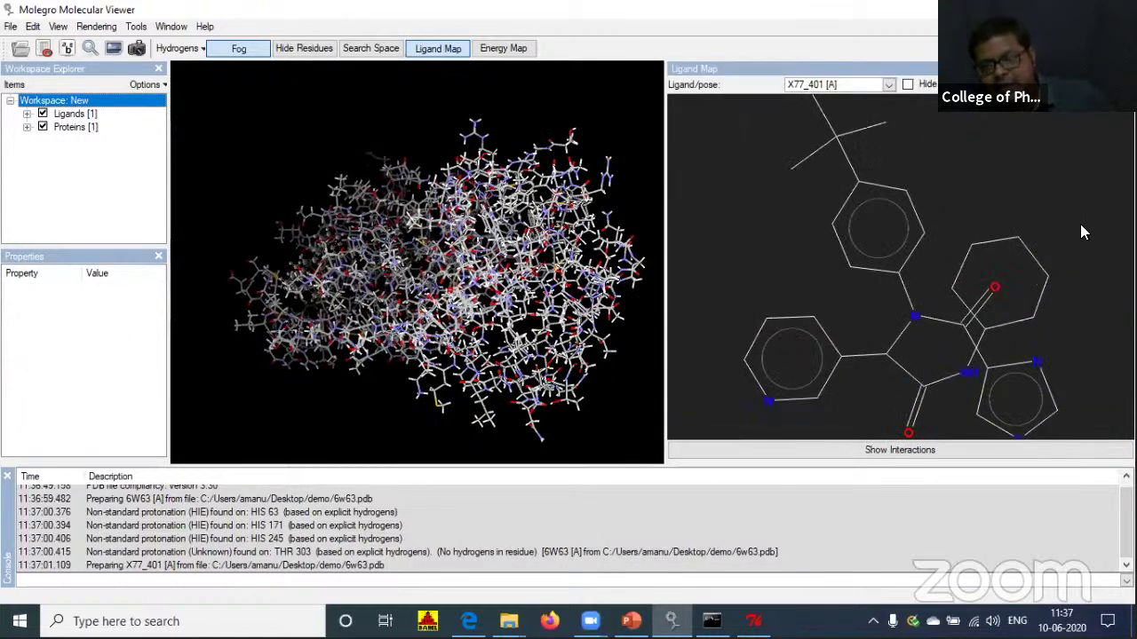
pyautogui.click(901, 451)
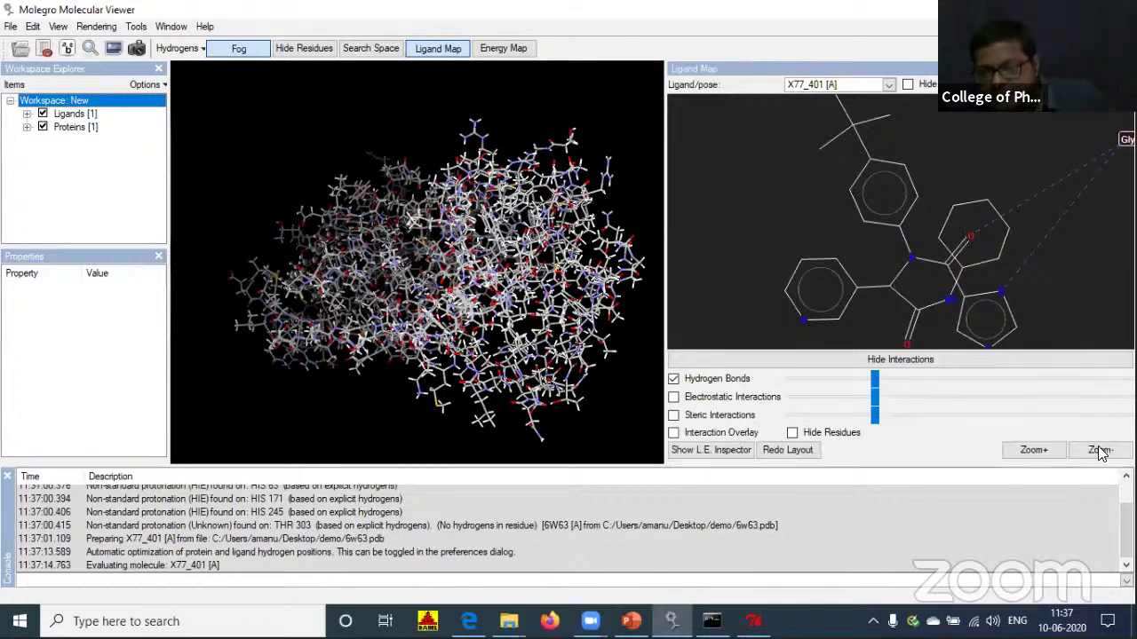
pyautogui.click(1099, 450)
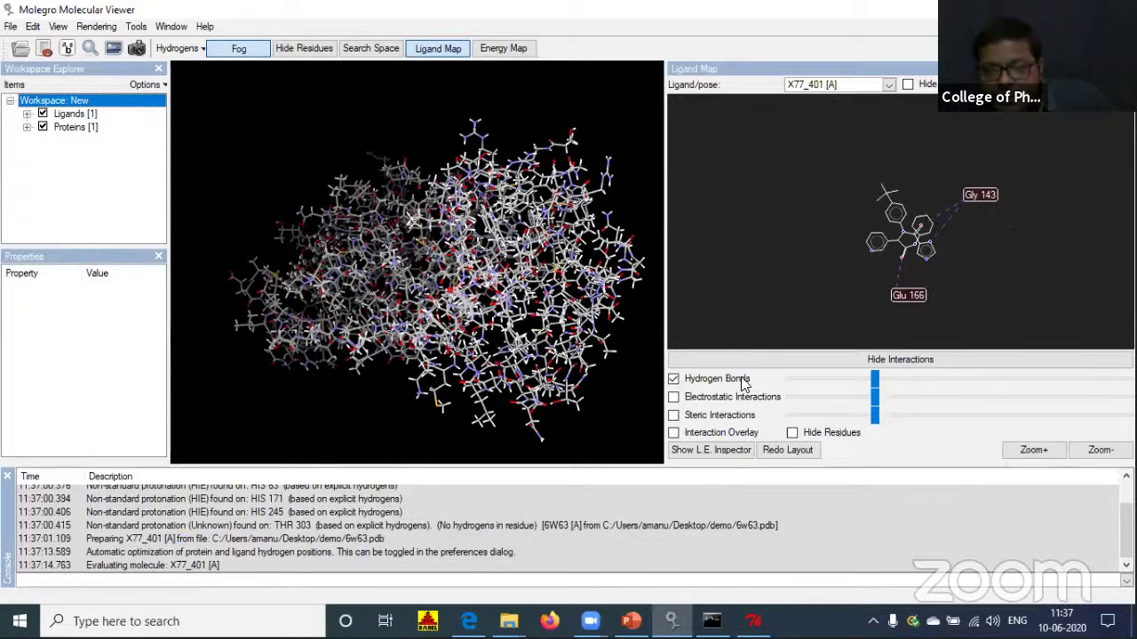
# Add electrostatic and steric interactions to the ligand map, leaving the interaction overlay off.
pyautogui.click(673, 397)
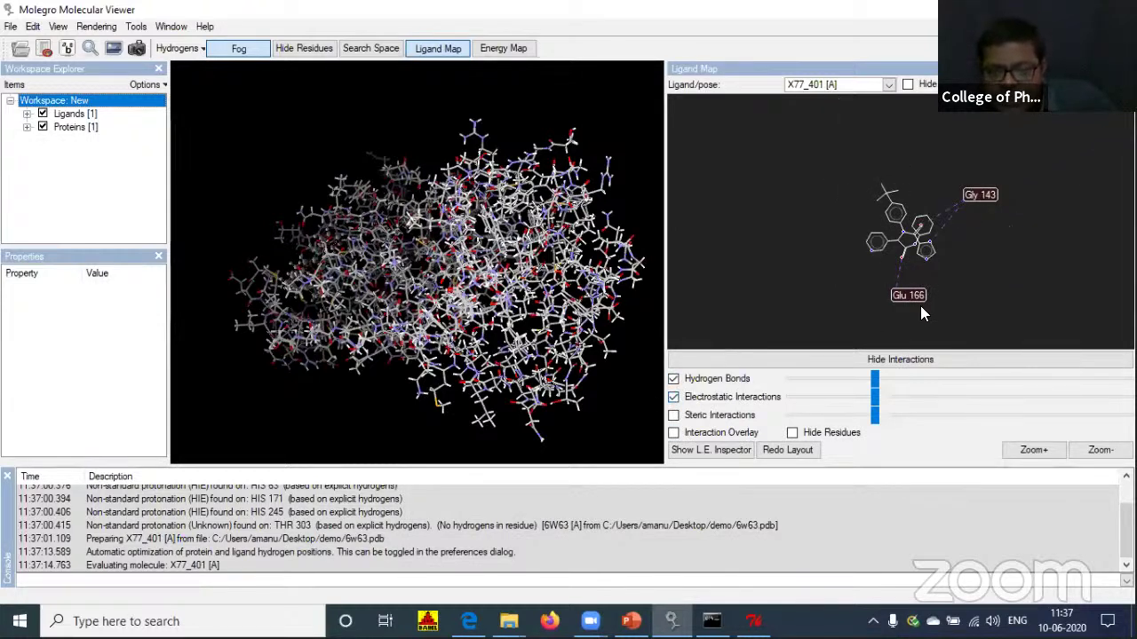
pyautogui.click(673, 415)
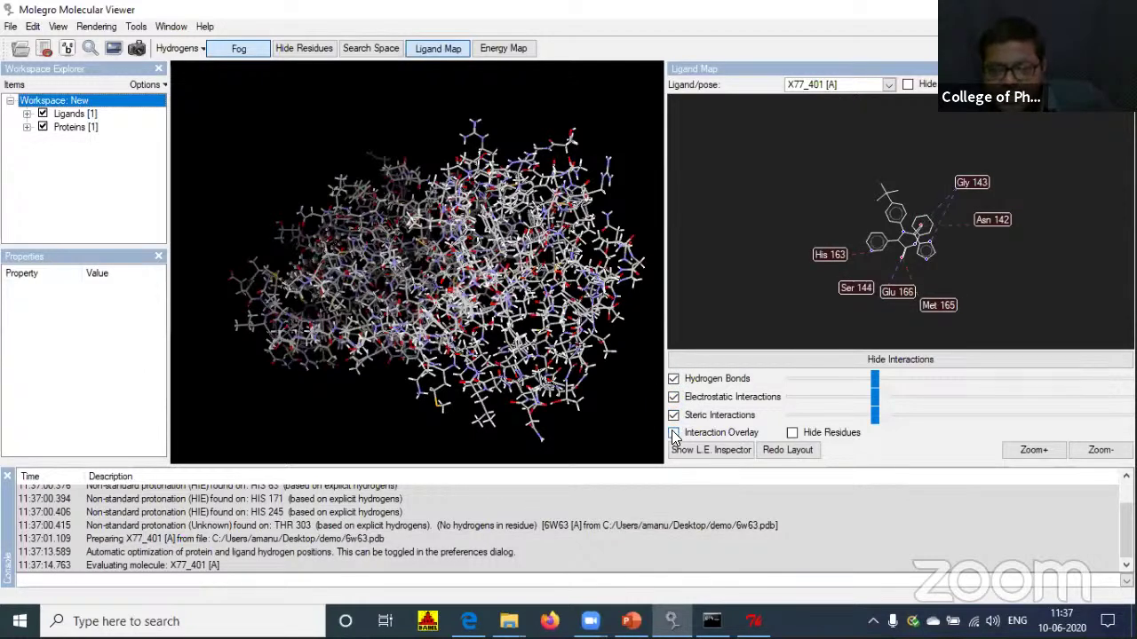
pyautogui.click(673, 432)
pyautogui.click(673, 432)
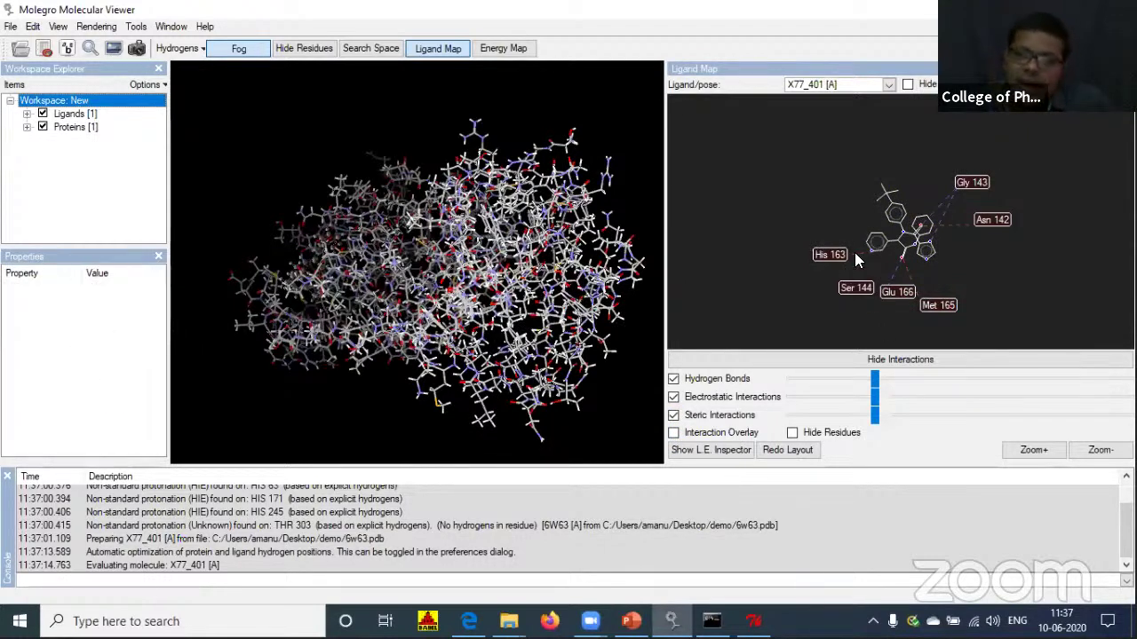
# Examine the interacting residues and the properties of individual ligand atoms in the ligand map.
pyautogui.click(827, 255)
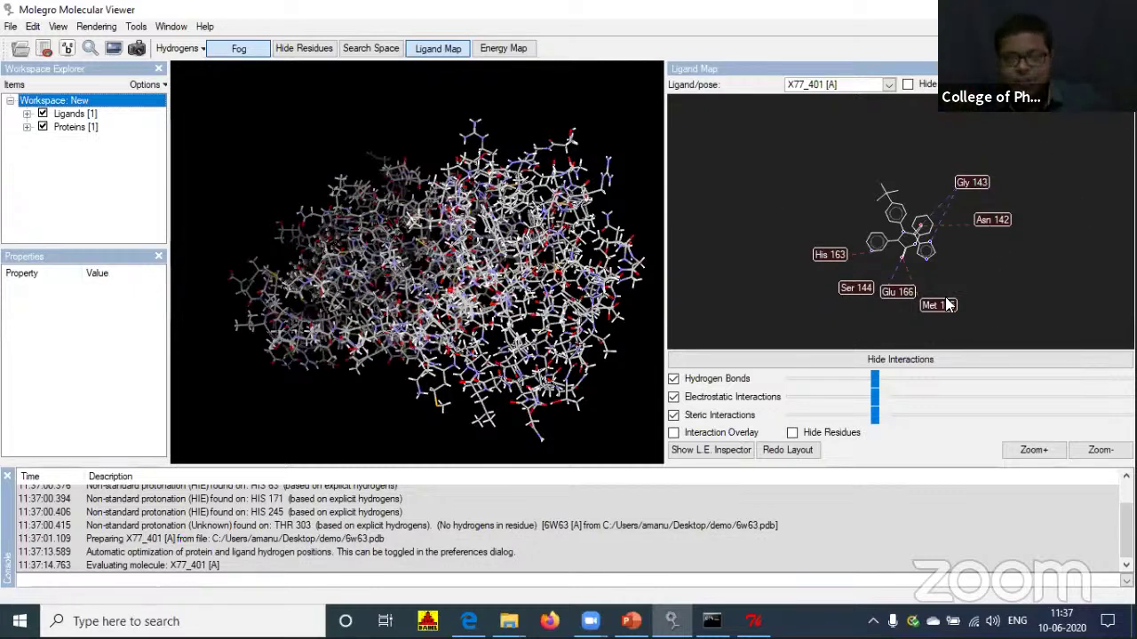
pyautogui.click(904, 214)
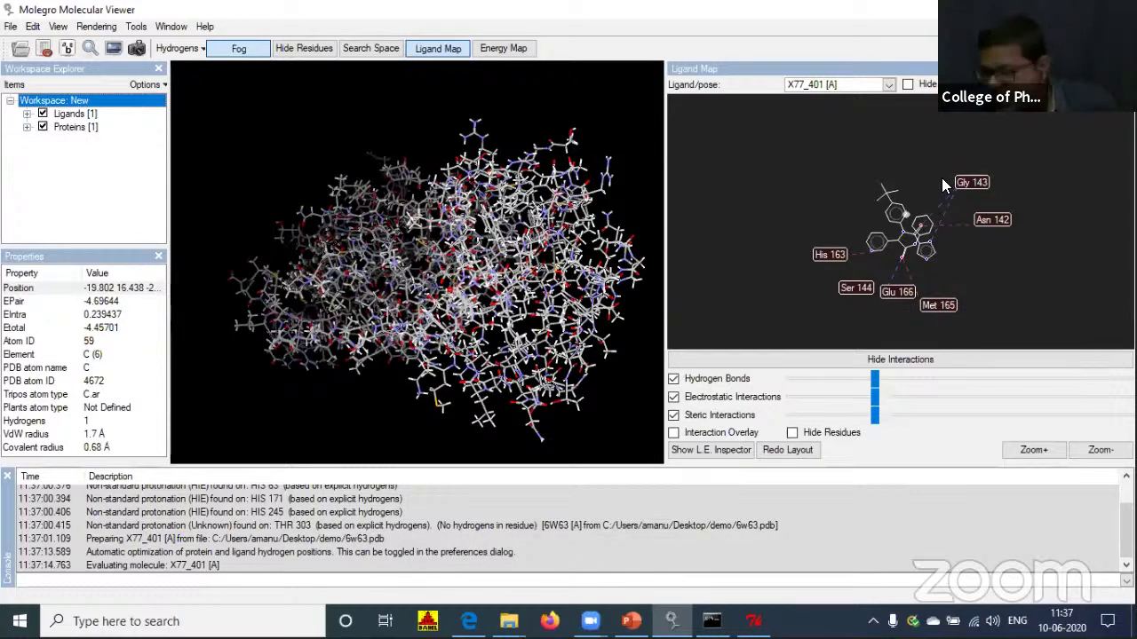
pyautogui.click(941, 177)
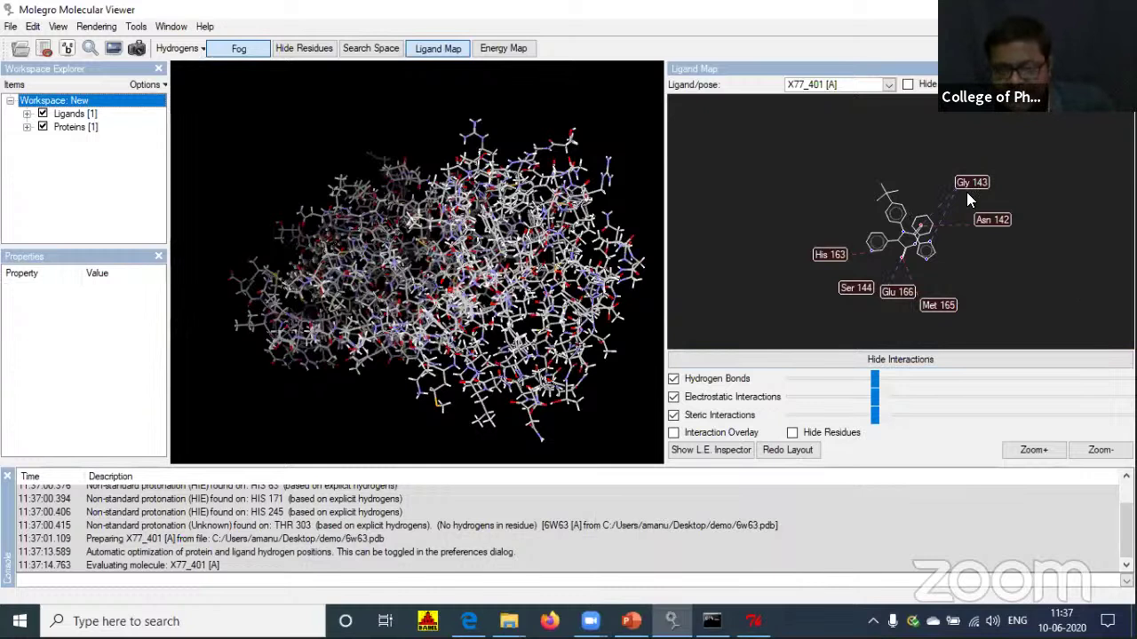
pyautogui.click(933, 253)
pyautogui.moveTo(753, 621)
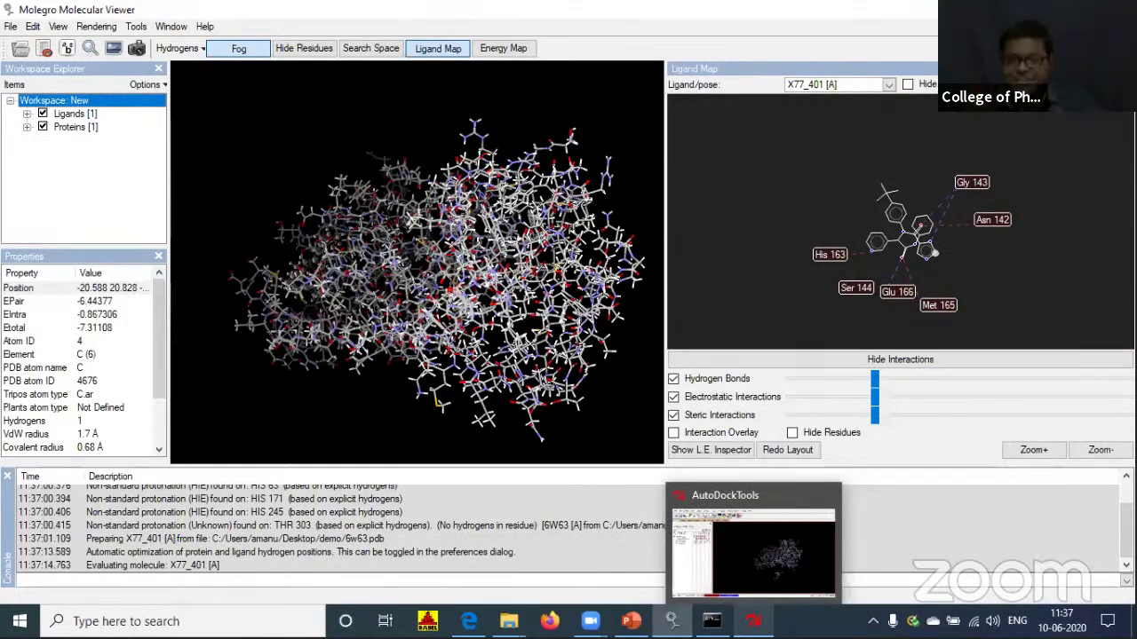
pyautogui.click(753, 620)
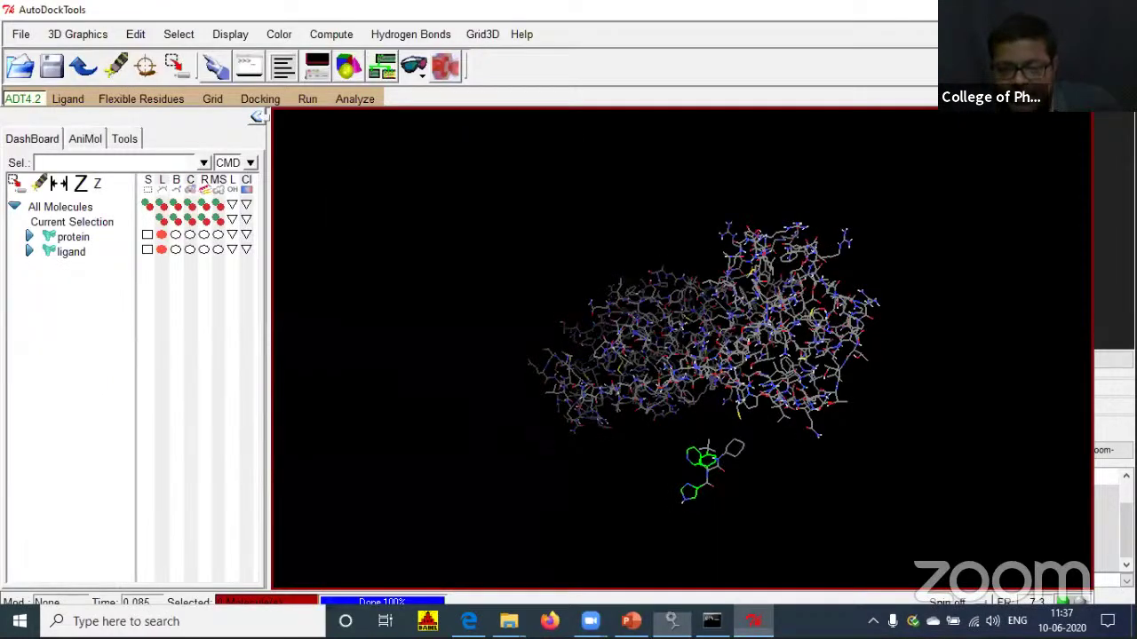
pyautogui.click(754, 621)
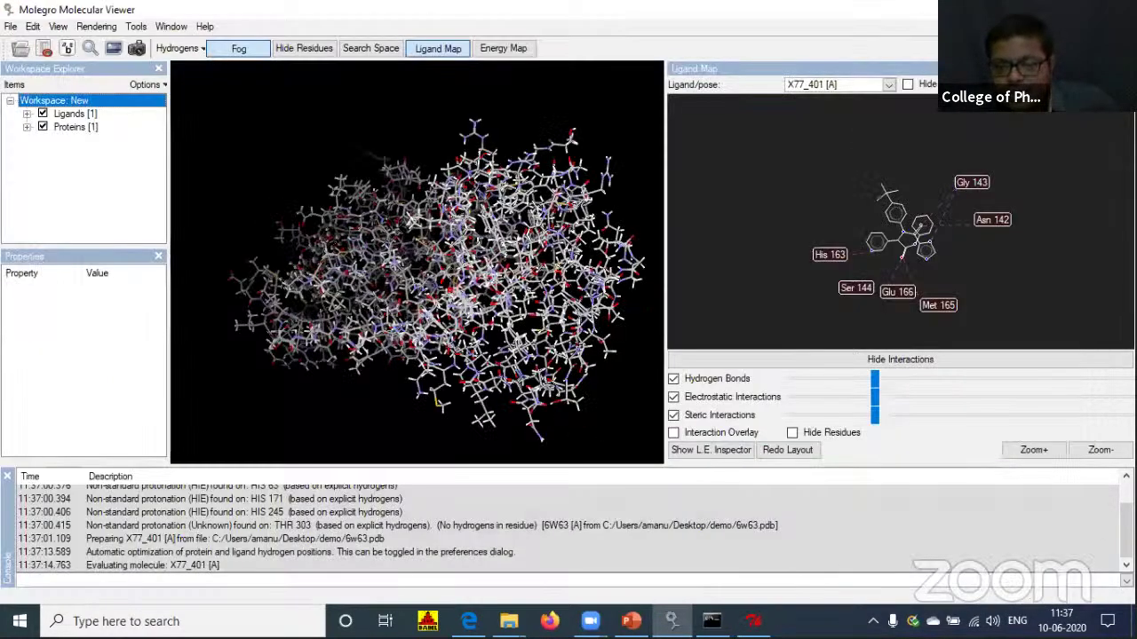
# Switch to AutoDockTools and expand the protein's chain A to list its residues with their display and colour options.
pyautogui.click(753, 621)
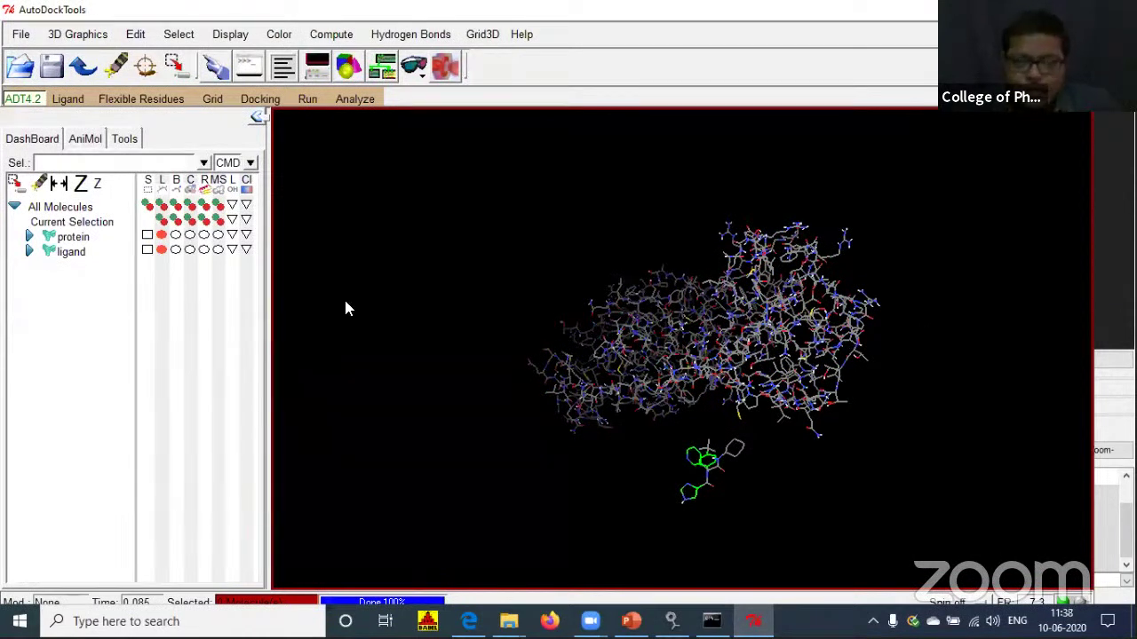
pyautogui.click(28, 237)
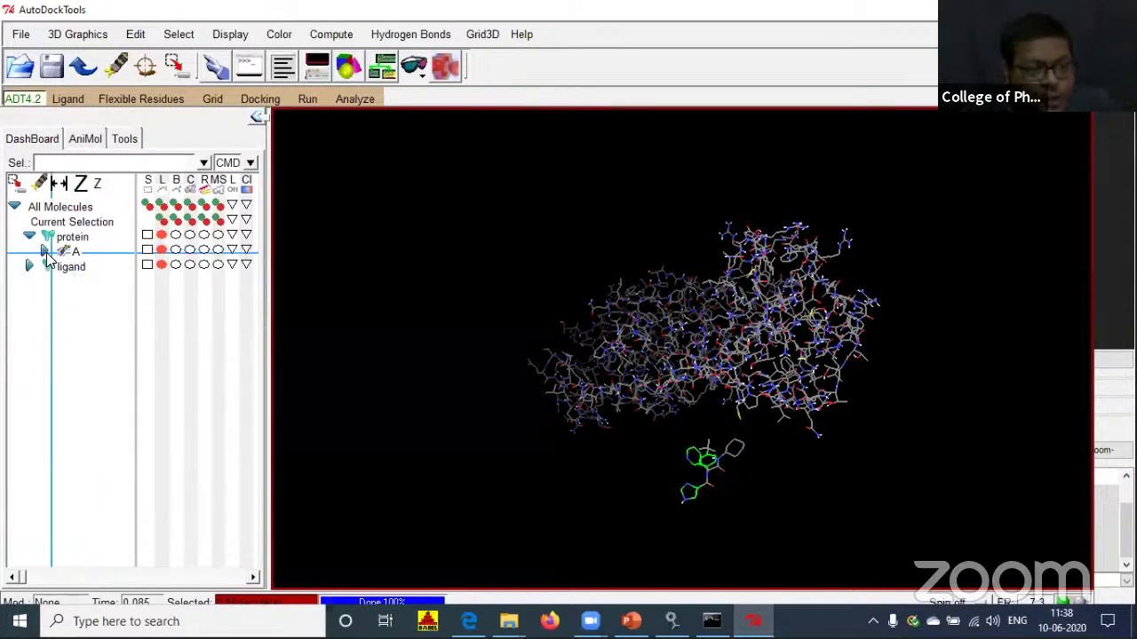
pyautogui.click(45, 251)
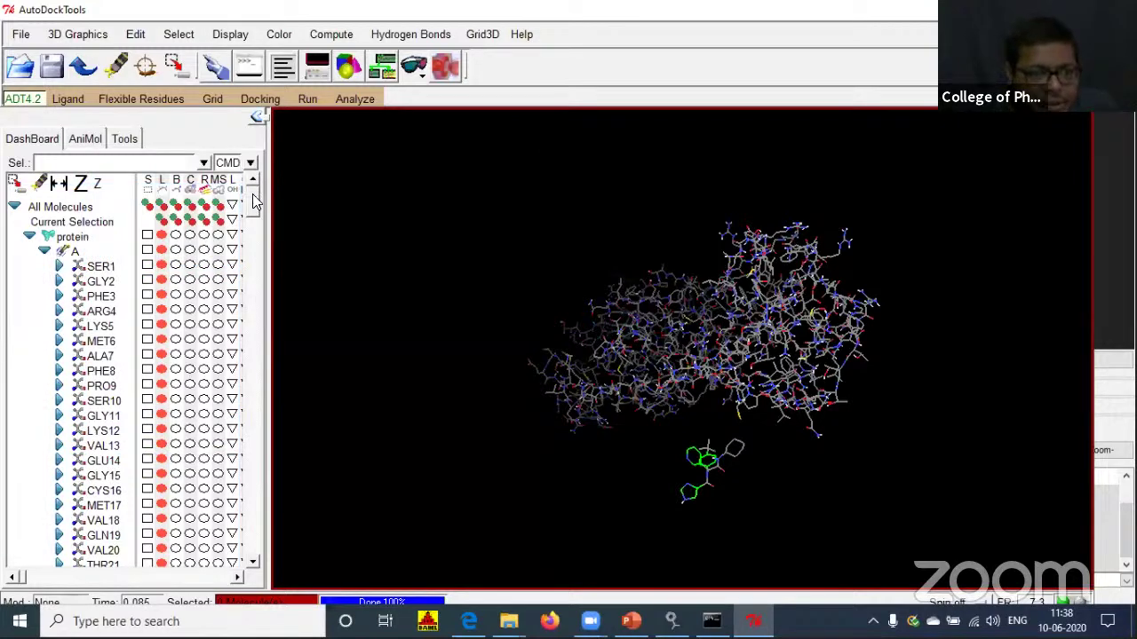
pyautogui.scroll(-5, 222, 533)
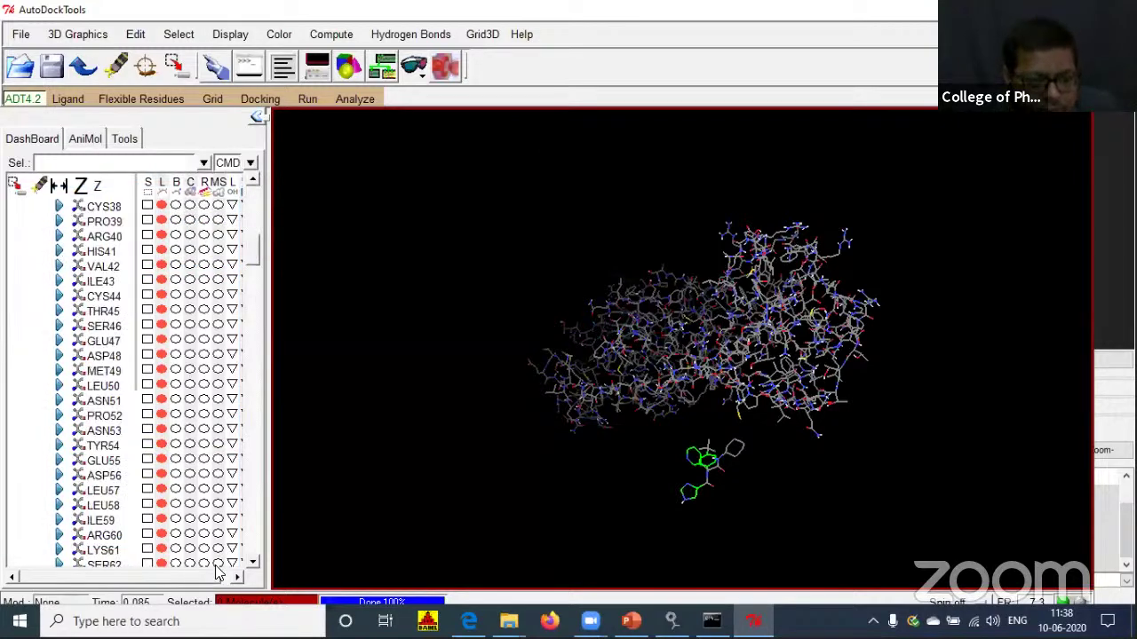
pyautogui.click(233, 575)
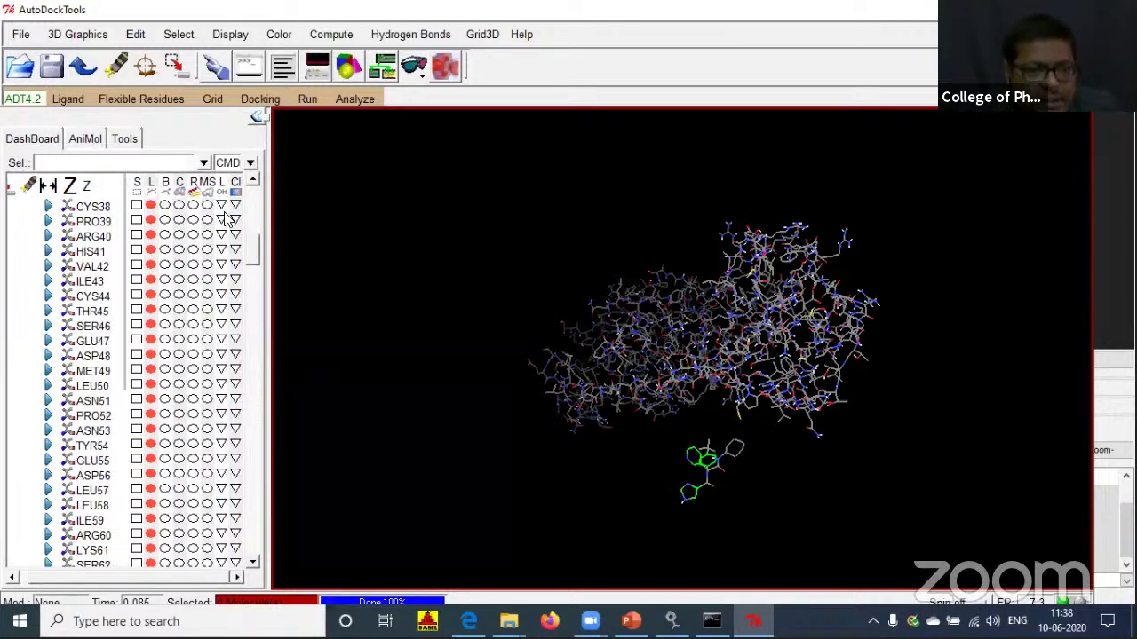
# Find residue ASN142 in chain A, colour its lines by rainbow, and inspect its place in the protein.
pyautogui.scroll(5, 256, 222)
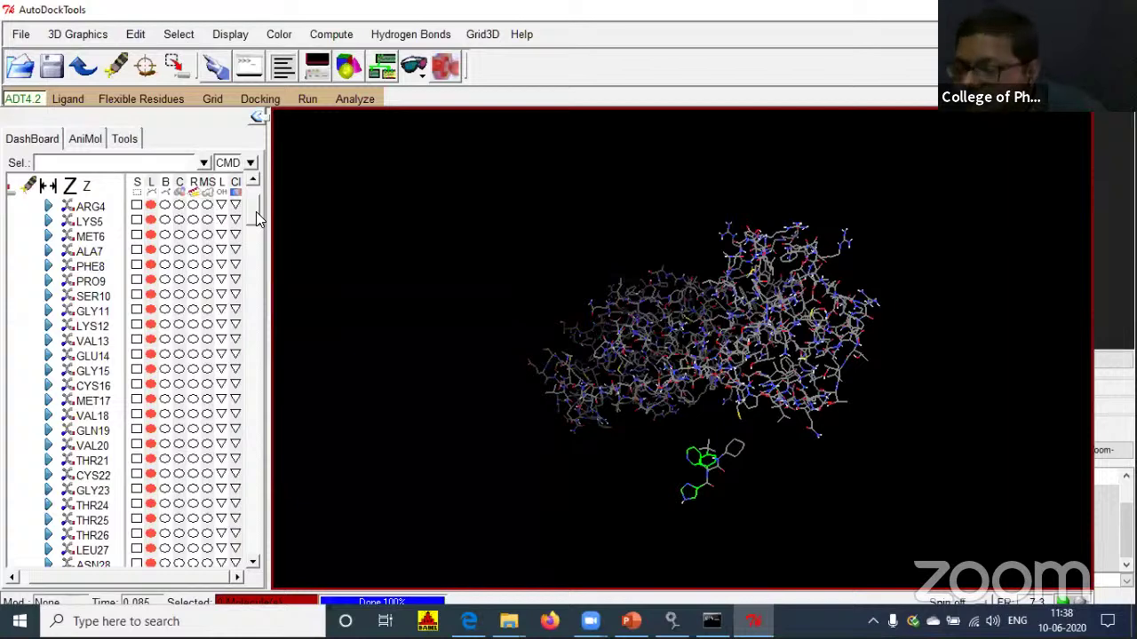
pyautogui.scroll(1, 256, 211)
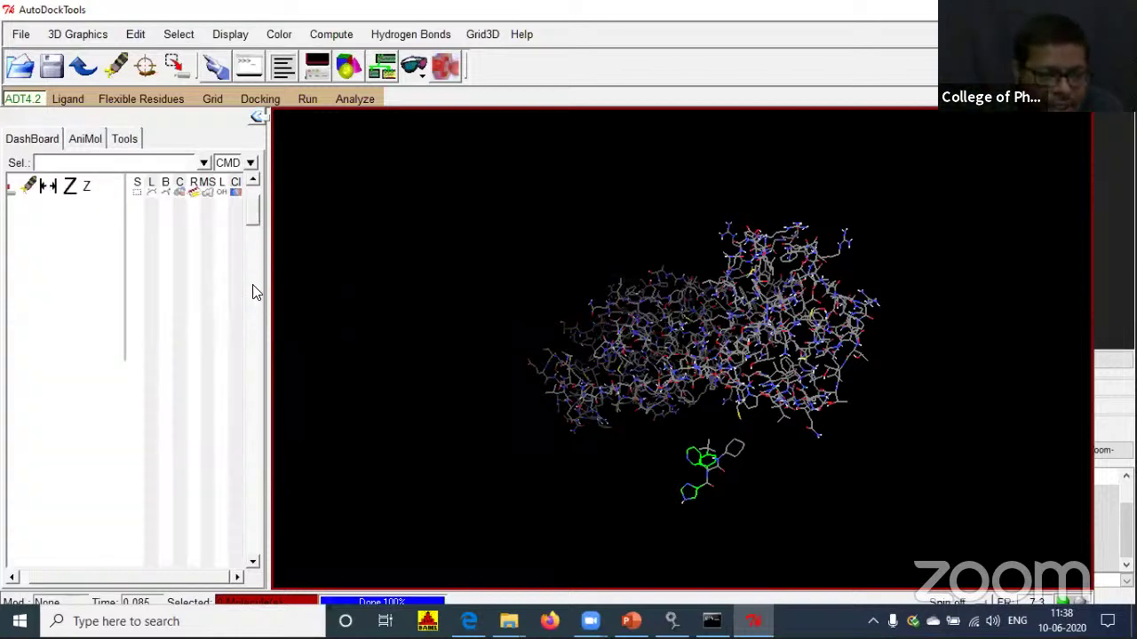
pyautogui.scroll(-3, 255, 302)
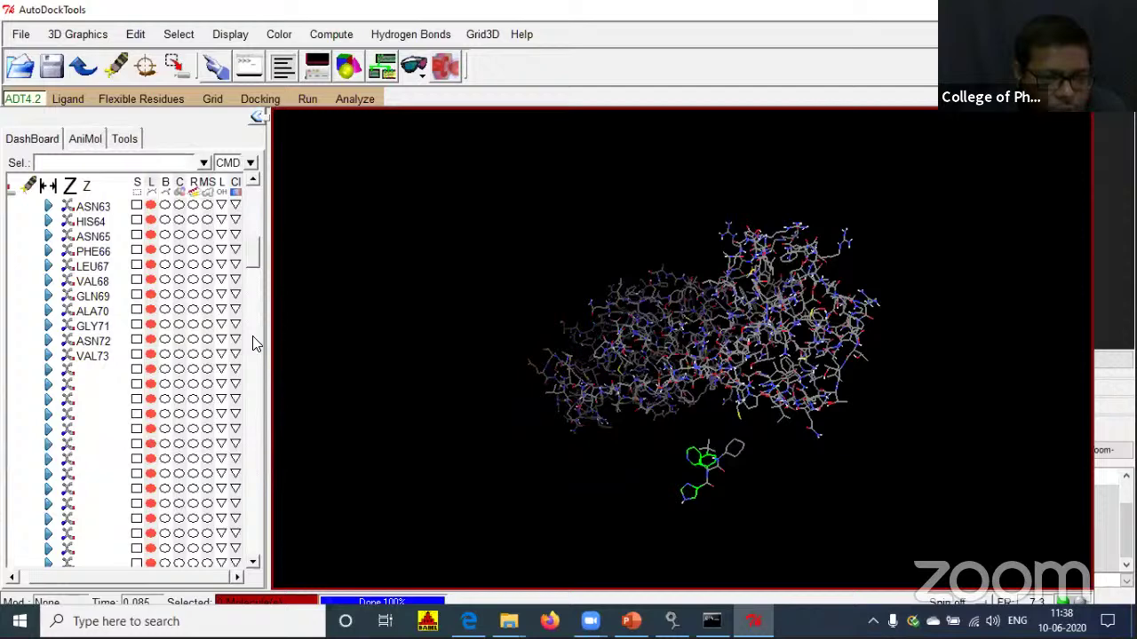
pyautogui.scroll(-5, 253, 337)
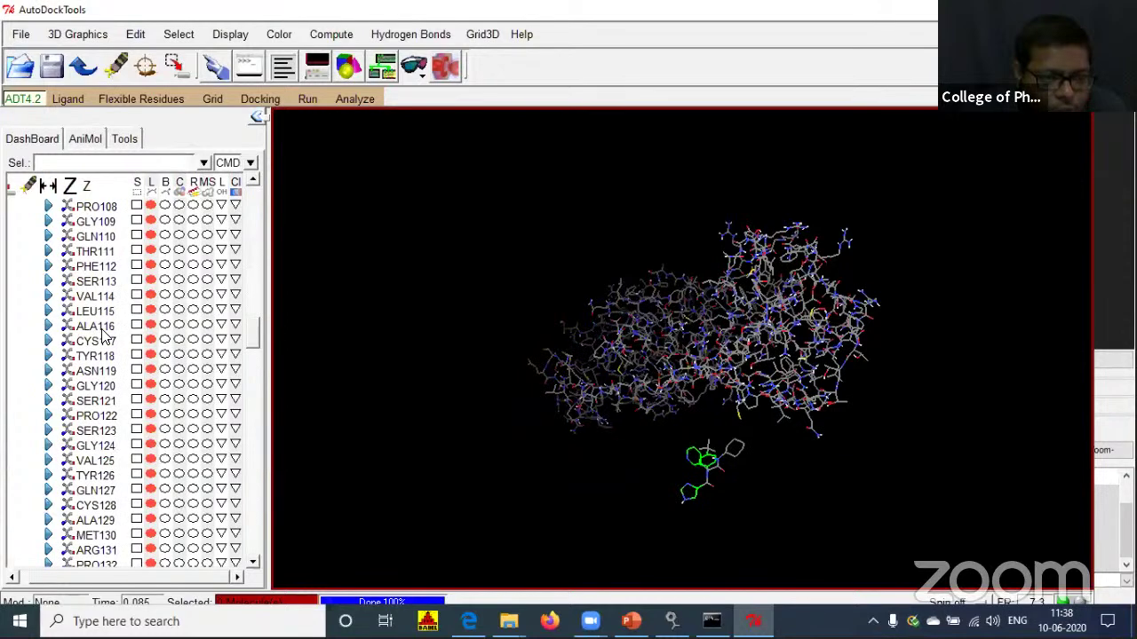
pyautogui.scroll(-2, 251, 406)
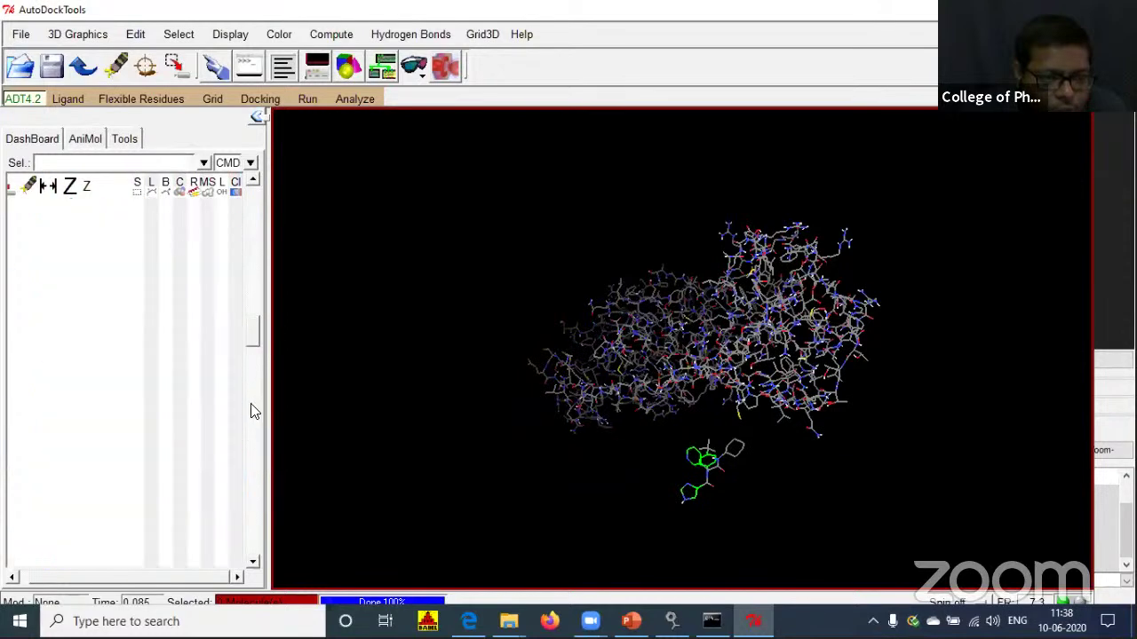
pyautogui.scroll(-6, 253, 418)
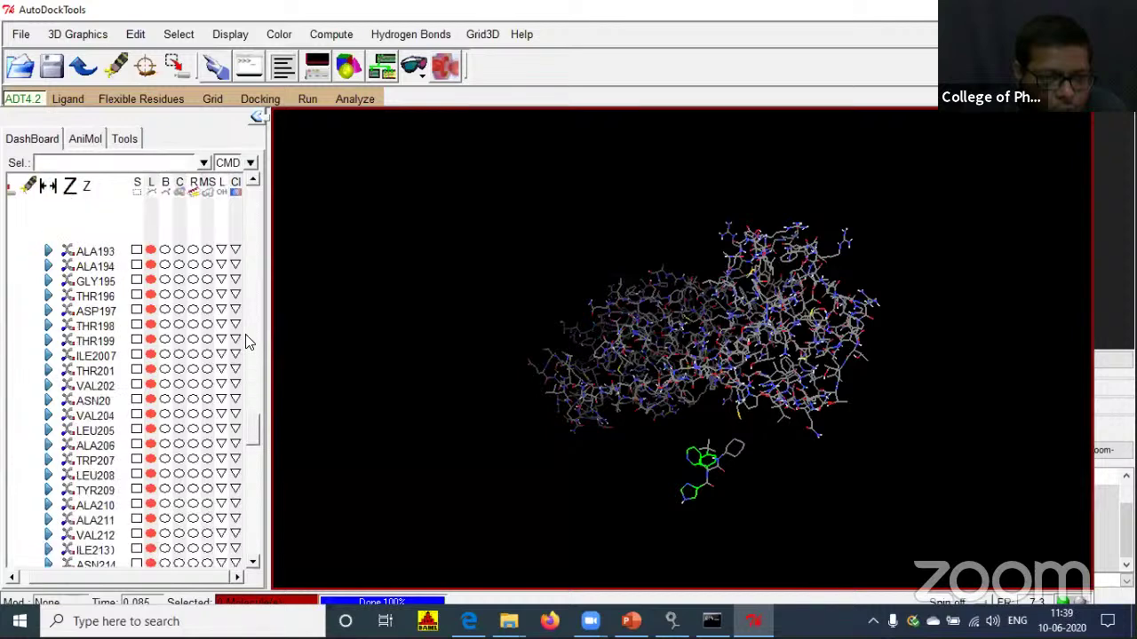
pyautogui.scroll(8, 249, 341)
pyautogui.scroll(-2, 247, 346)
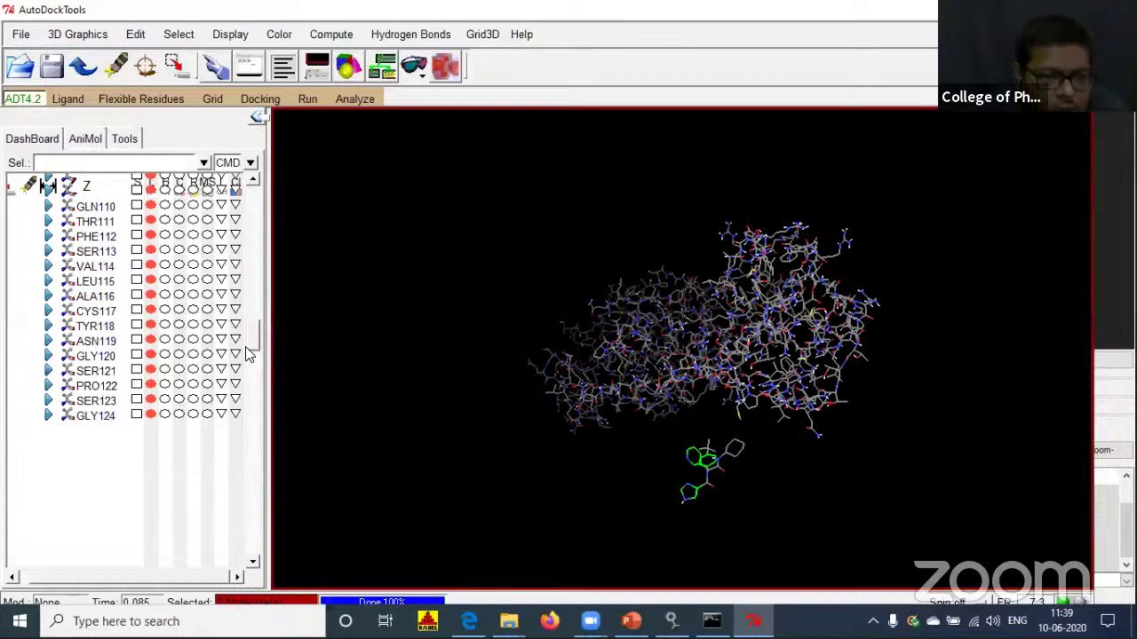
pyautogui.scroll(-8, 245, 347)
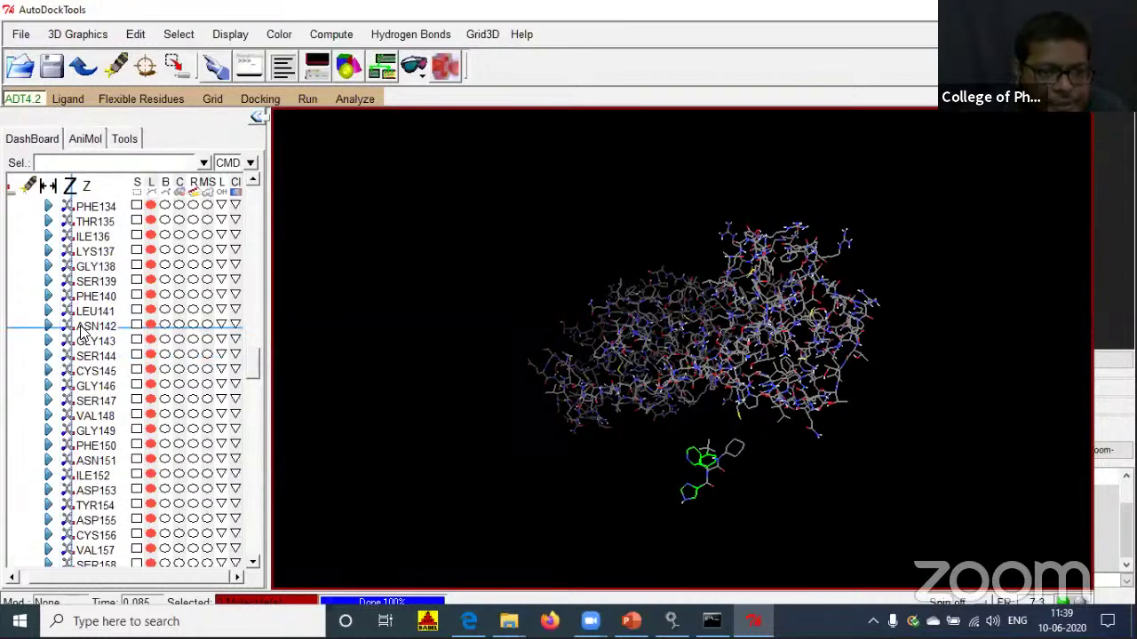
pyautogui.click(240, 302)
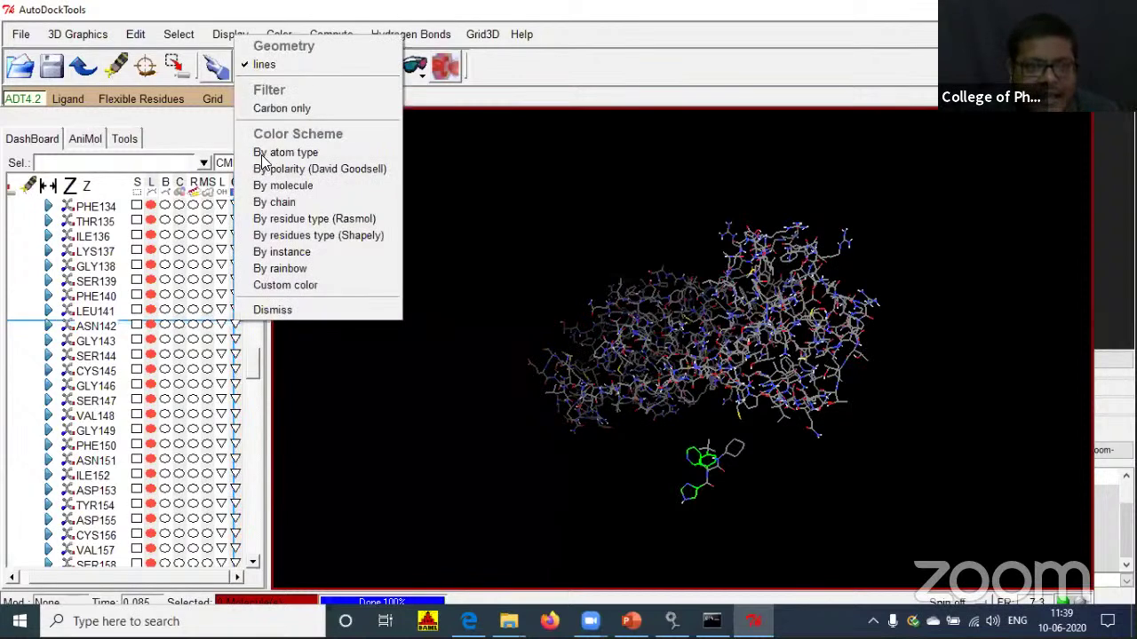
pyautogui.click(259, 268)
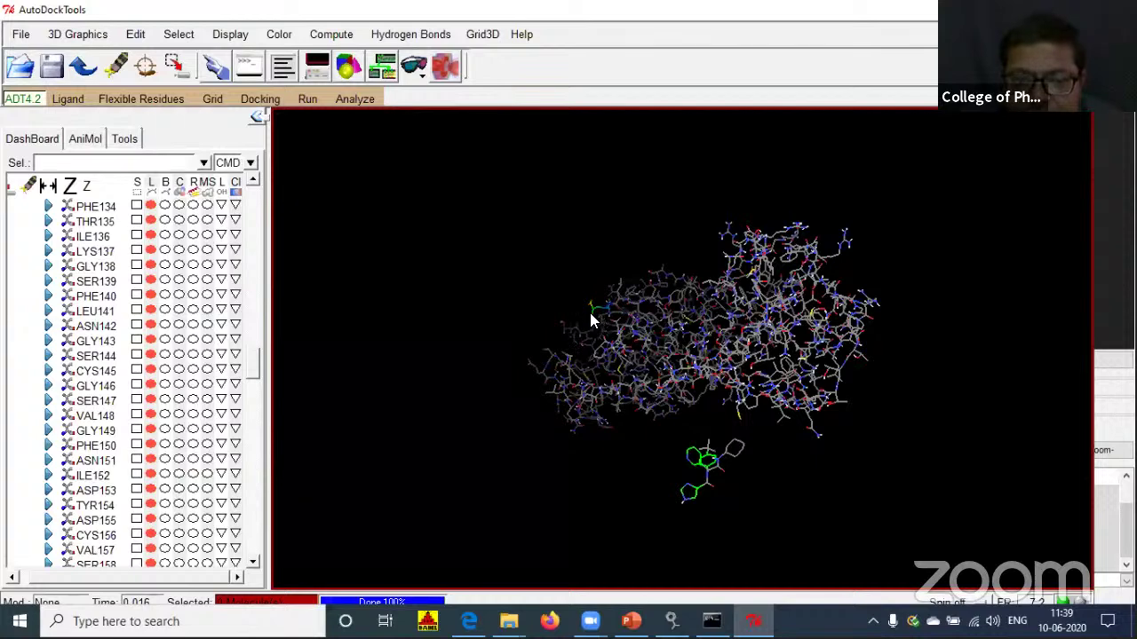
pyautogui.moveTo(591, 315); pyautogui.dragTo(570, 353)
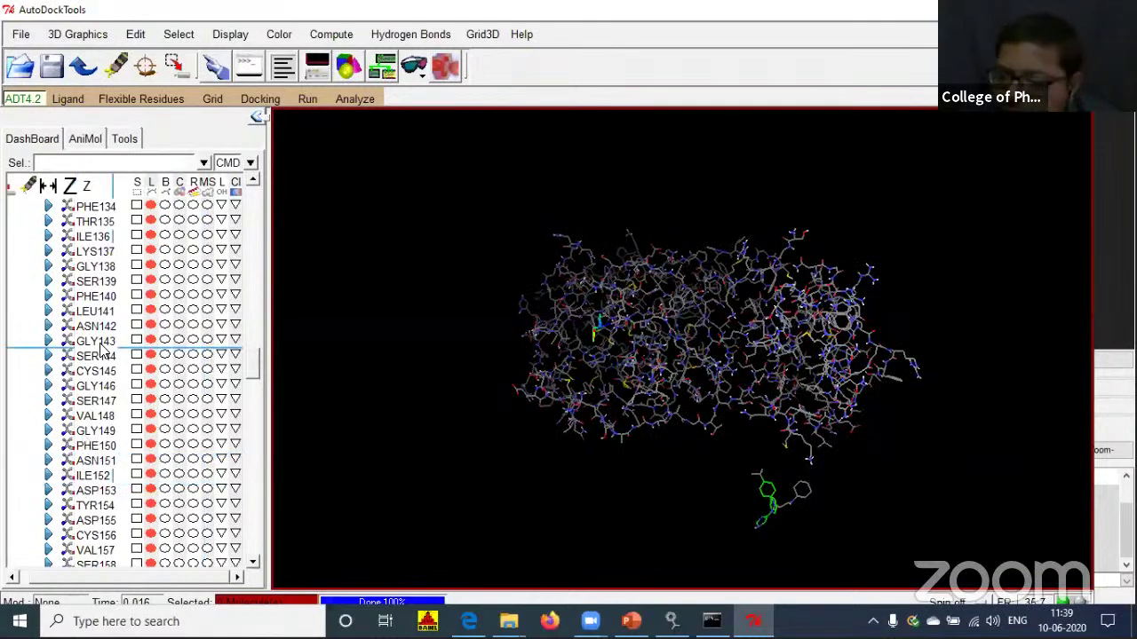
# Colour residues GLY143 and CYS145 by rainbow and inspect where they sit in the protein.
pyautogui.click(236, 341)
pyautogui.click(267, 285)
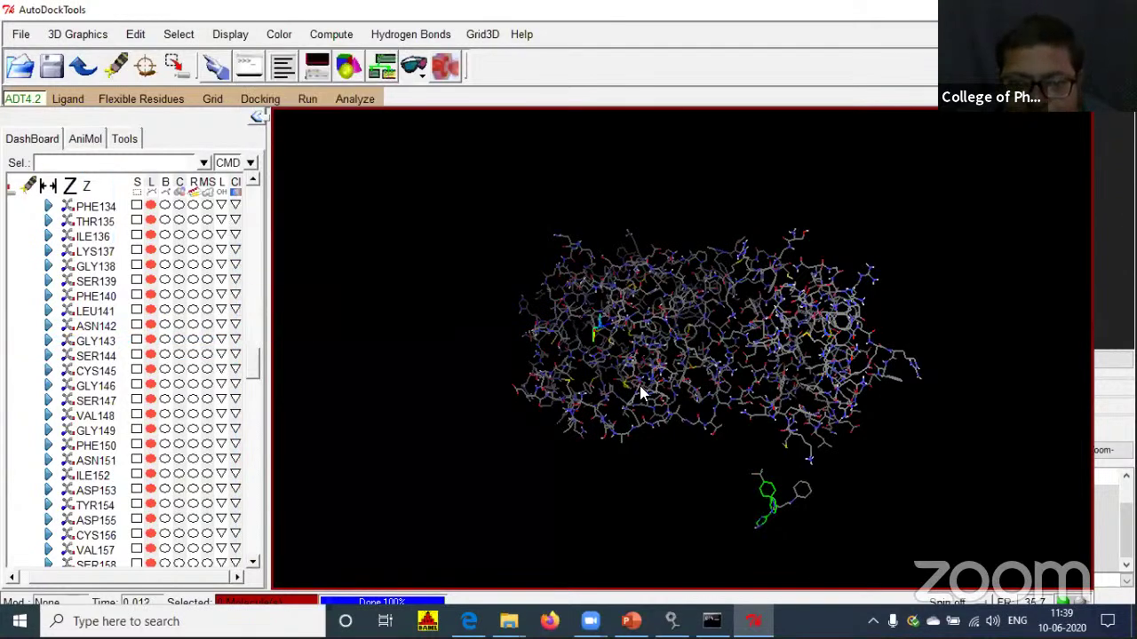
pyautogui.moveTo(693, 388); pyautogui.dragTo(619, 349)
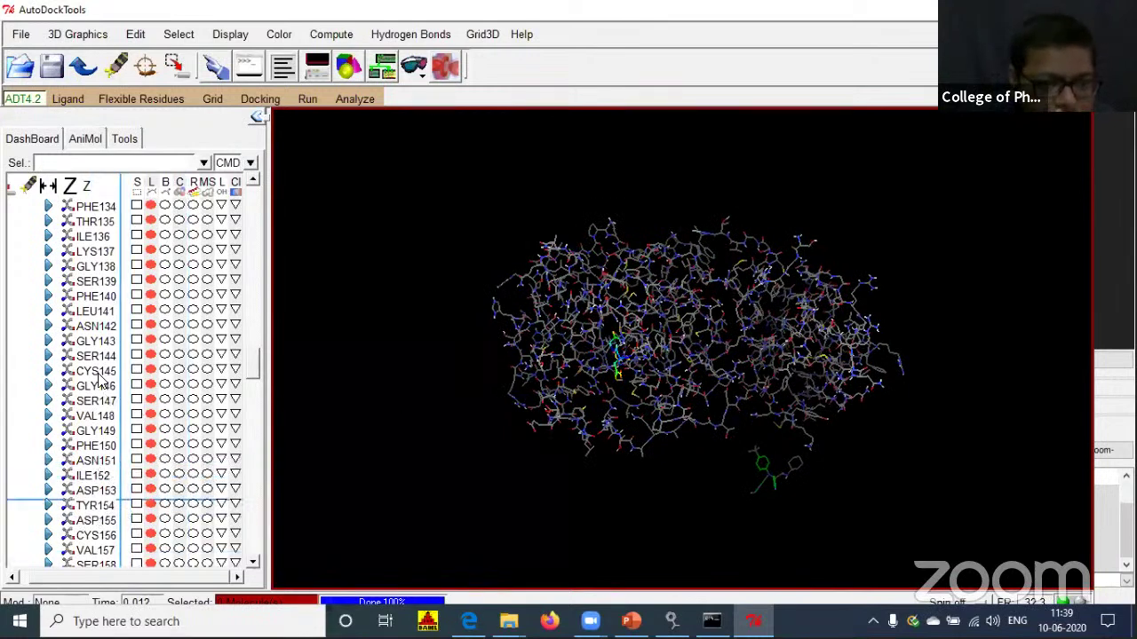
pyautogui.click(235, 371)
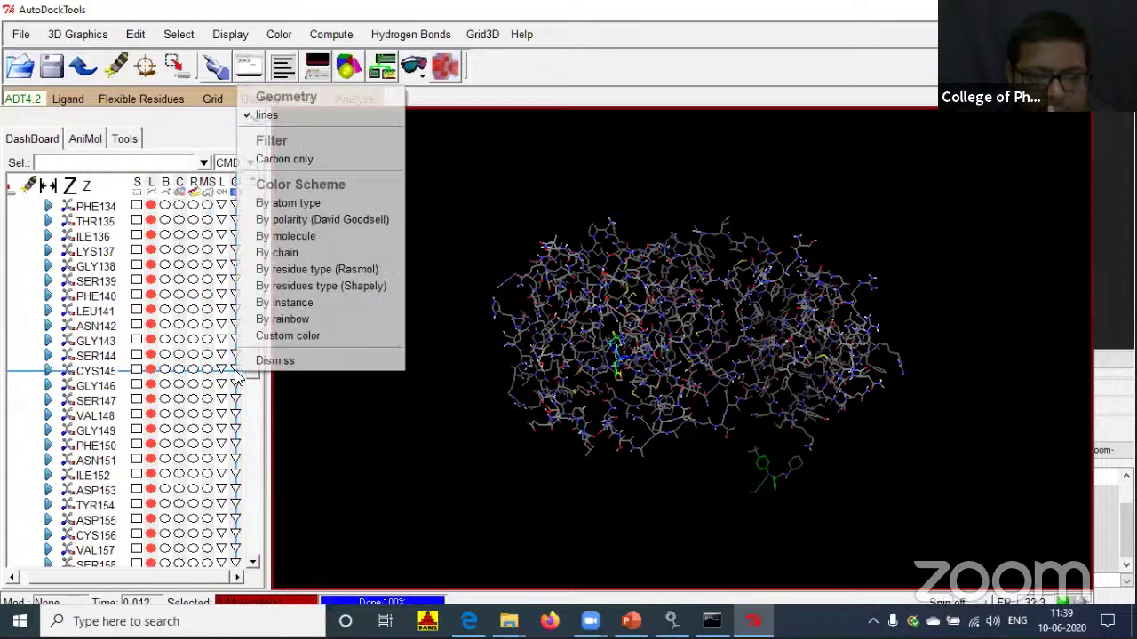
pyautogui.click(627, 375)
pyautogui.moveTo(669, 410); pyautogui.dragTo(704, 388)
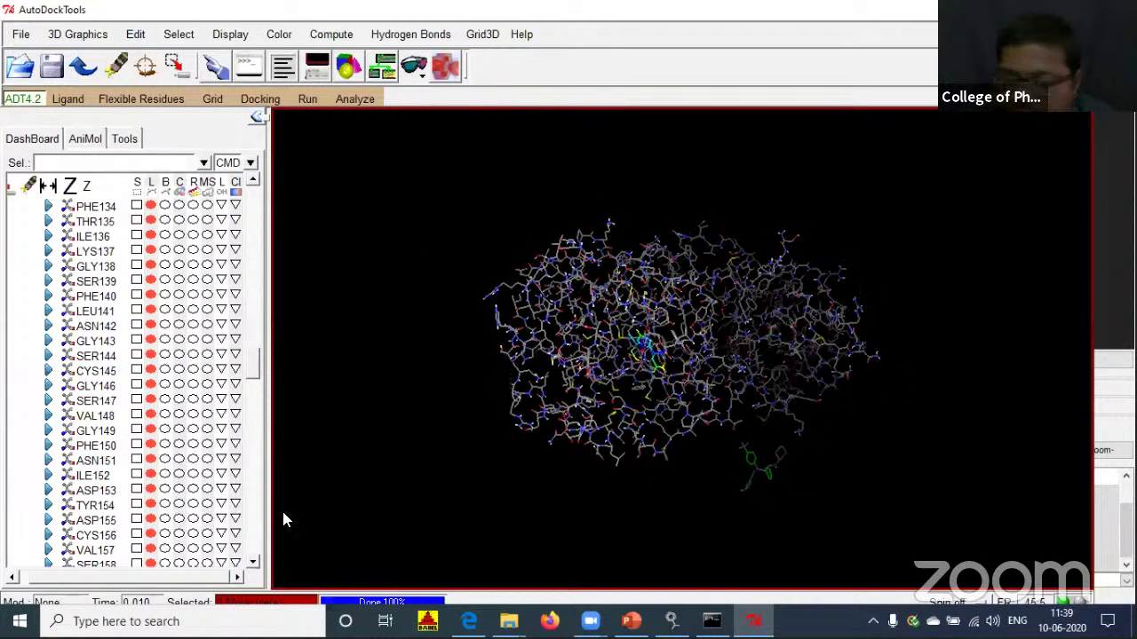
# Colour residue HIS163 of chain A by rainbow and inspect its position among the coloured residues.
pyautogui.click(256, 559)
pyautogui.click(255, 560)
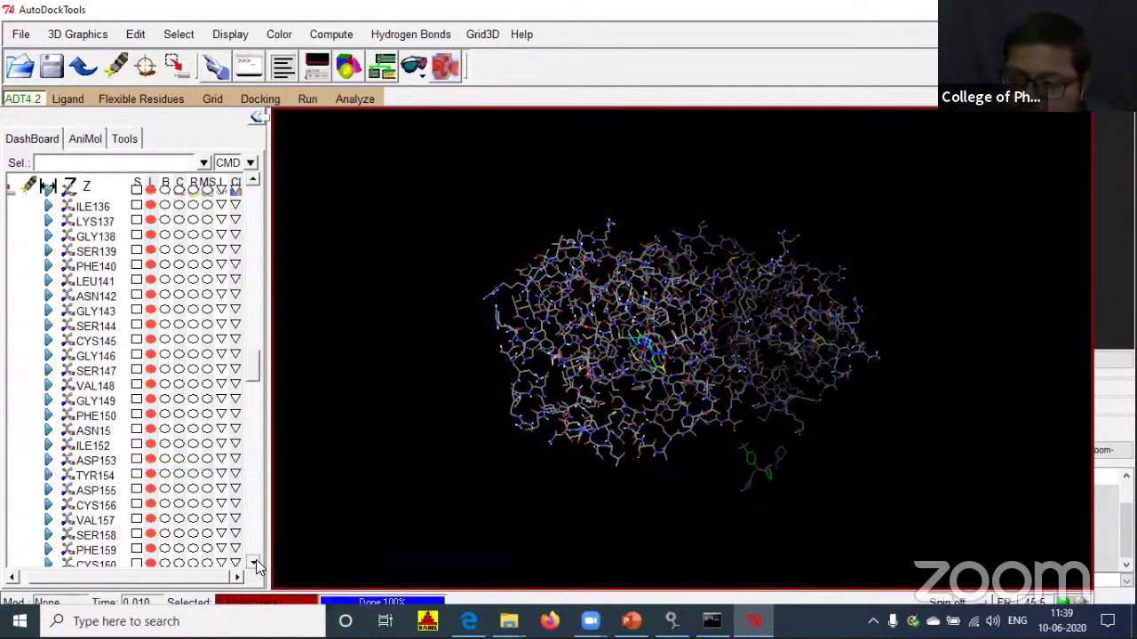
pyautogui.scroll(-1, 256, 559)
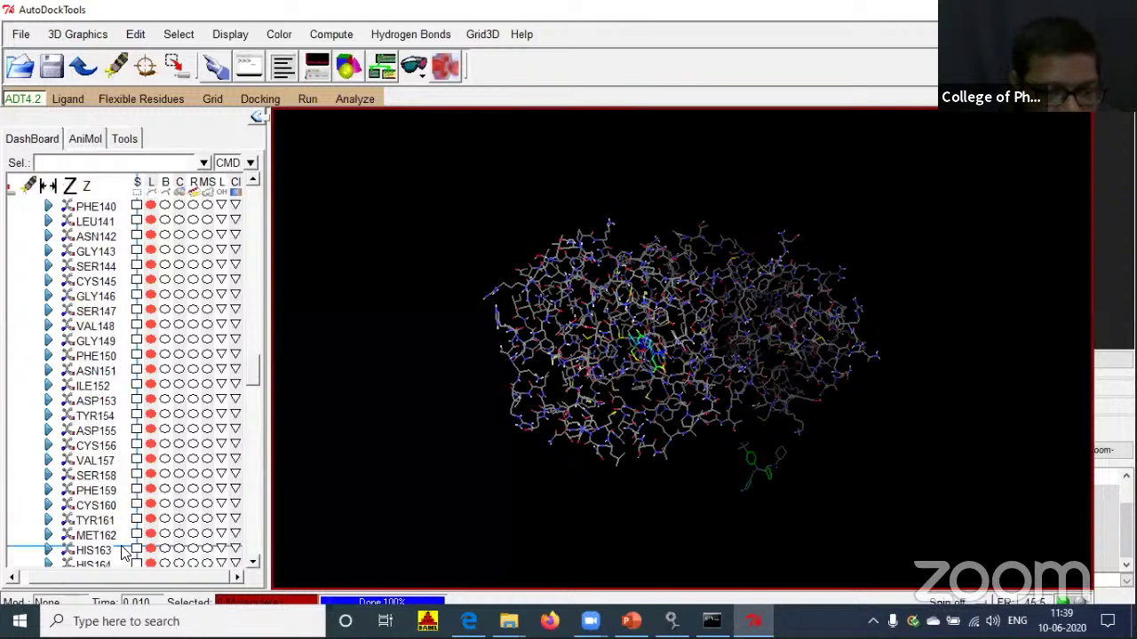
pyautogui.click(235, 265)
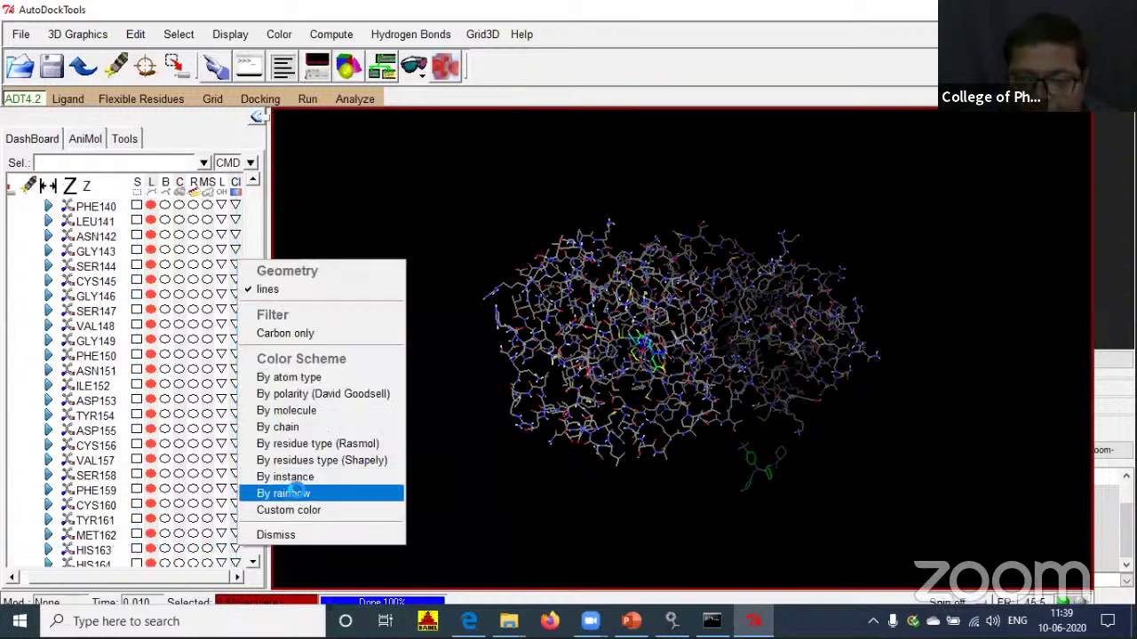
pyautogui.click(291, 495)
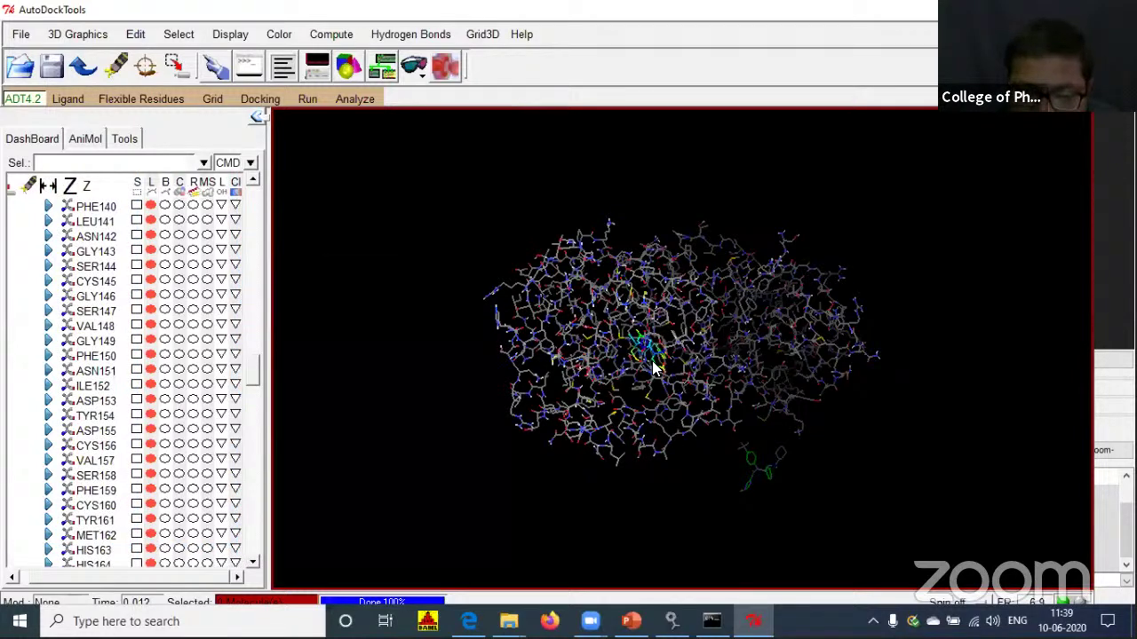
pyautogui.moveTo(648, 343); pyautogui.dragTo(633, 291)
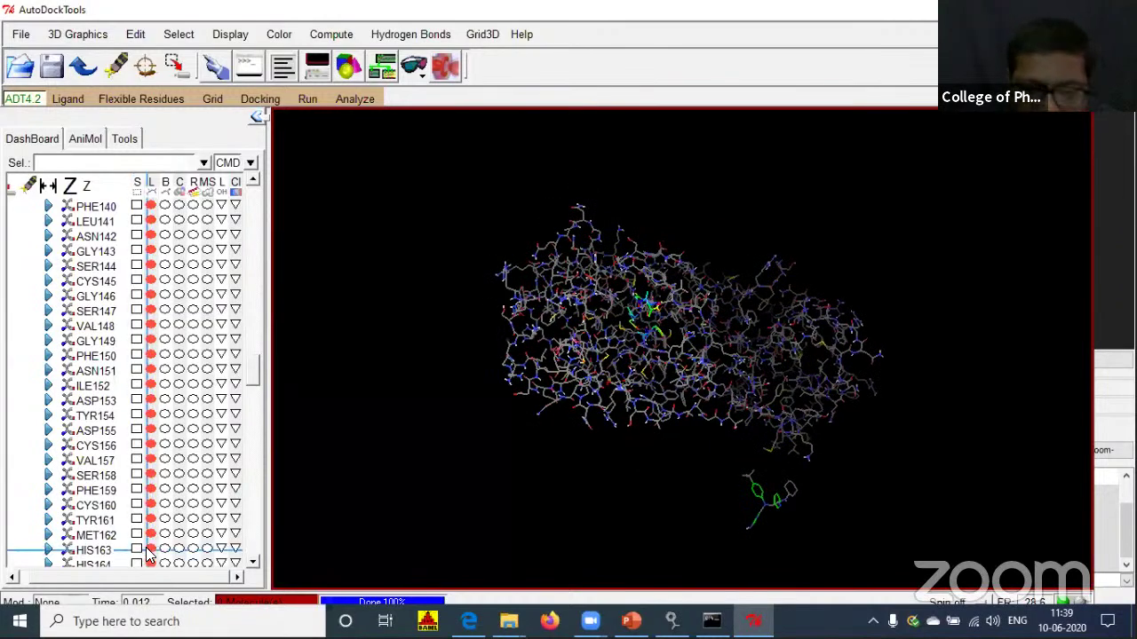
pyautogui.click(148, 550)
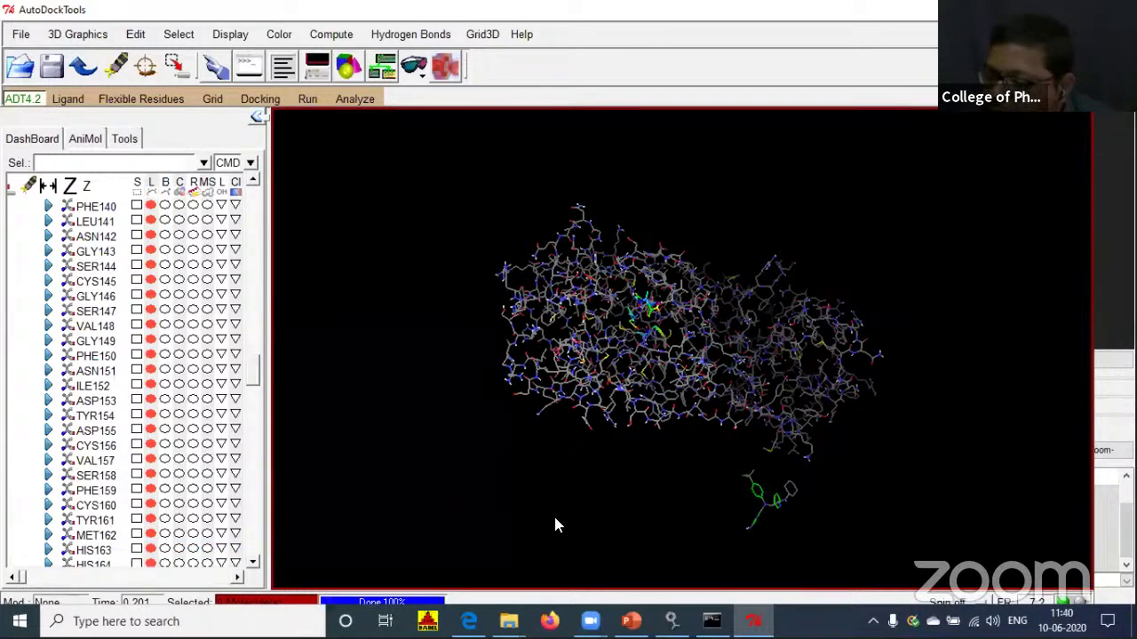
# Colour residues MET165 and GLU166 of chain A by rainbow to mark them in the binding site.
pyautogui.click(255, 569)
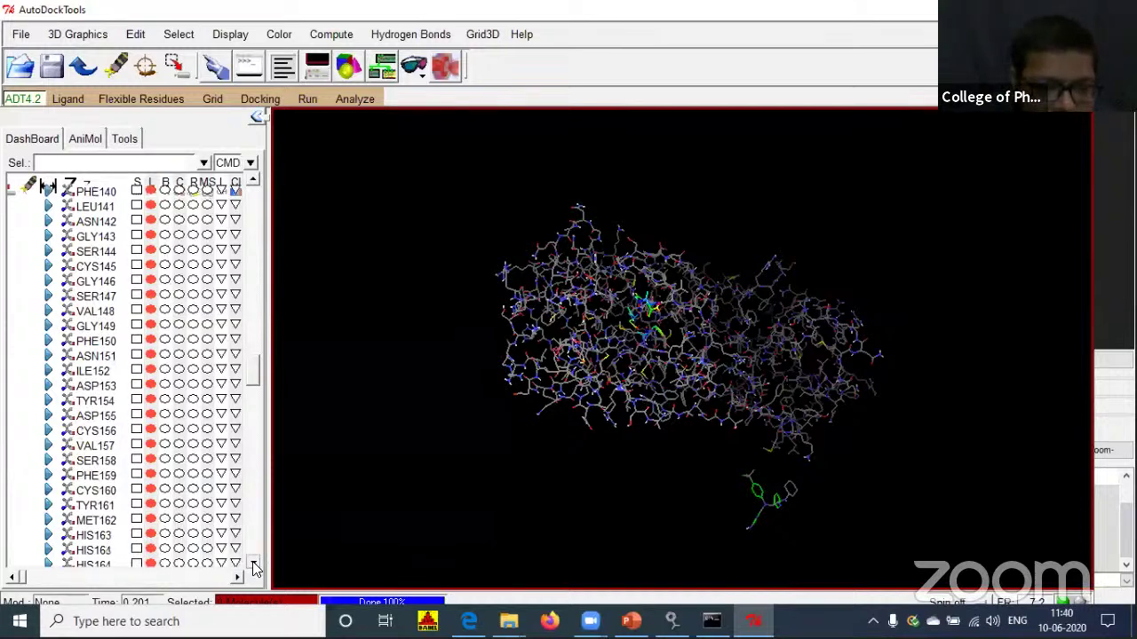
pyautogui.scroll(-3, 120, 502)
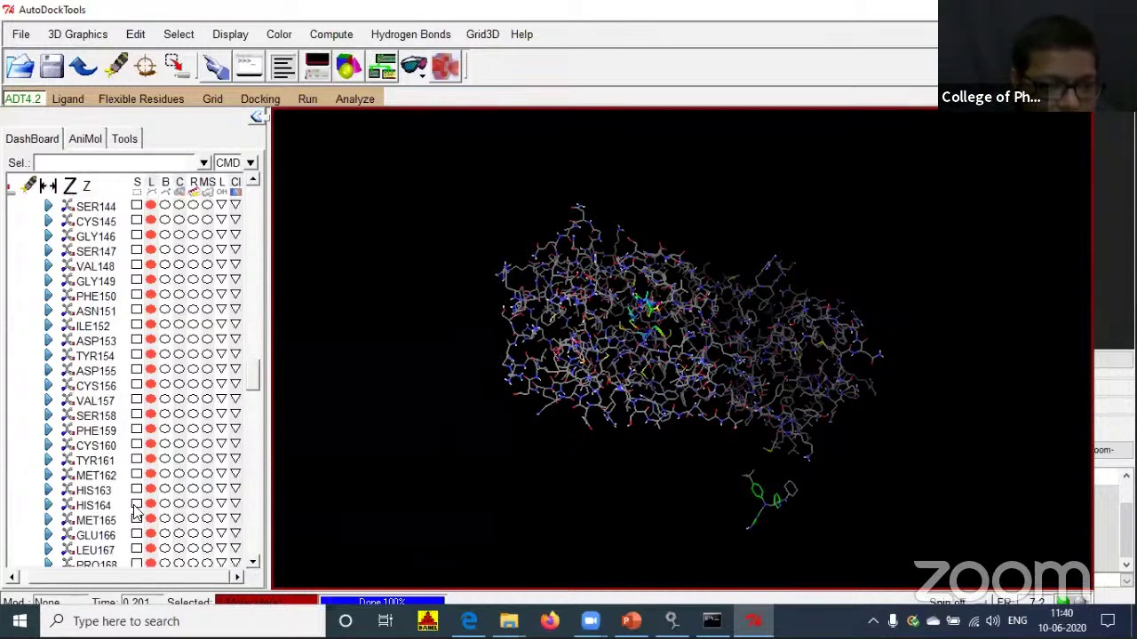
pyautogui.scroll(-2, 103, 494)
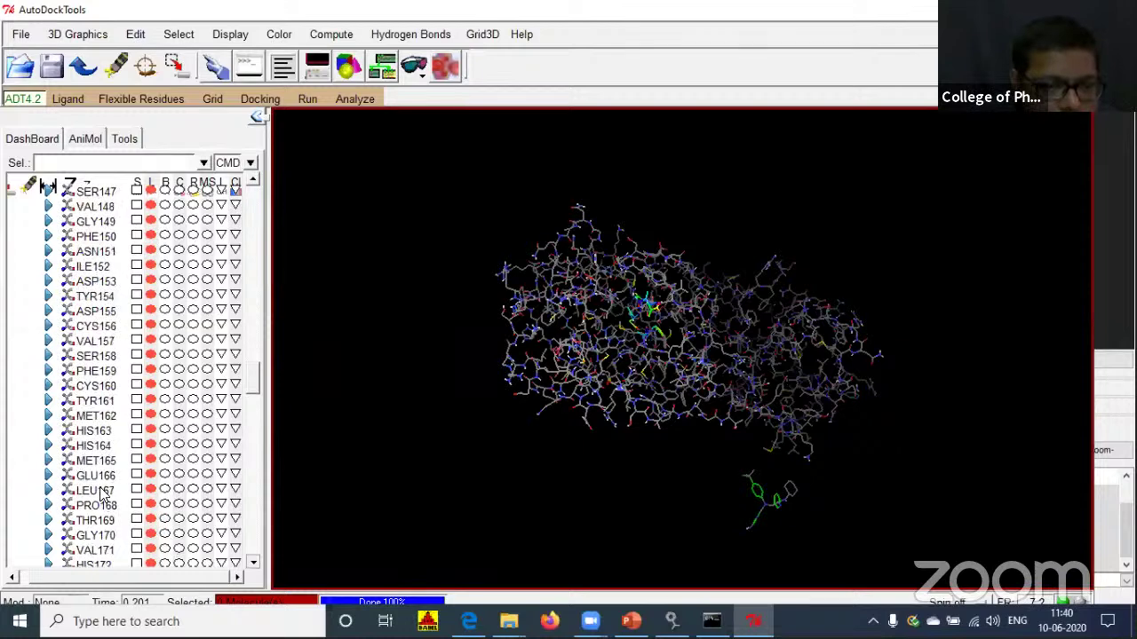
pyautogui.click(102, 495)
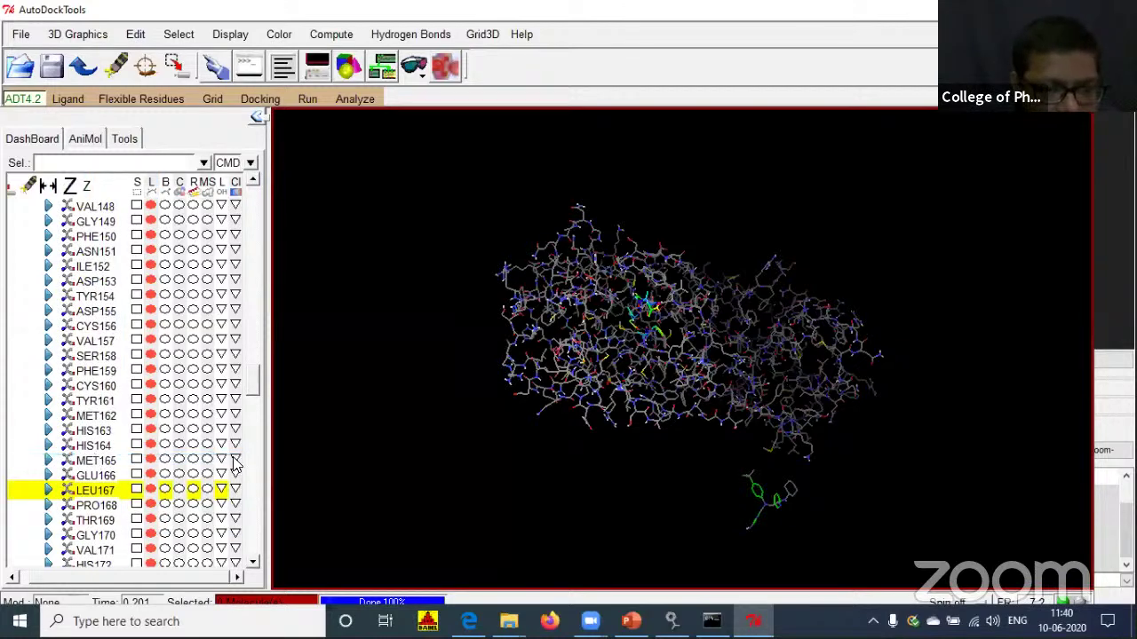
pyautogui.click(235, 489)
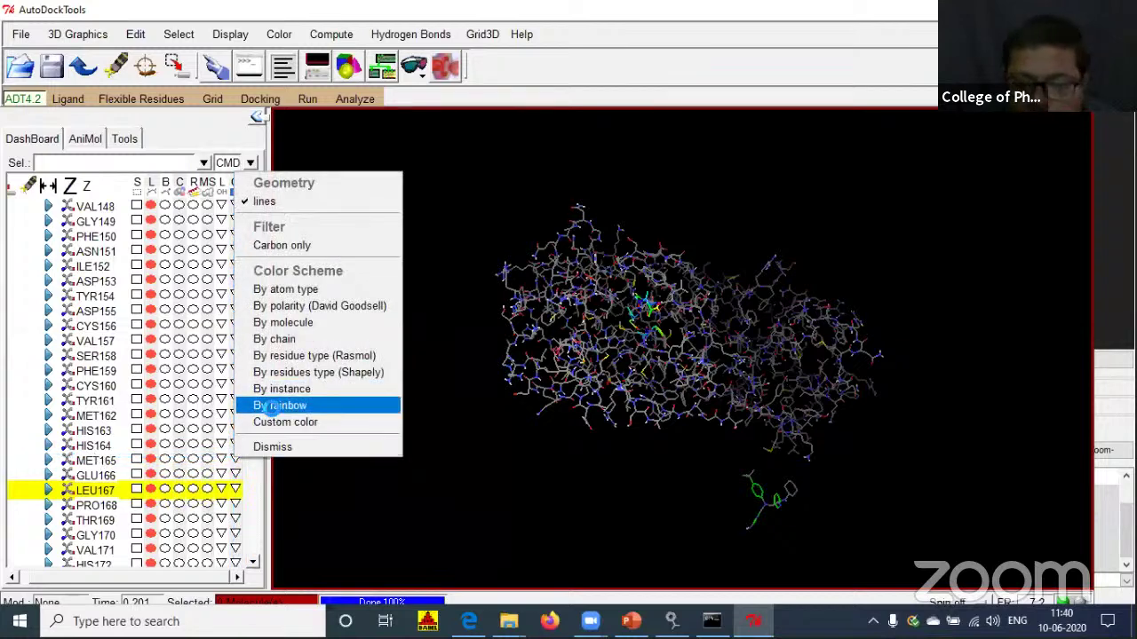
pyautogui.click(275, 406)
pyautogui.moveTo(695, 349); pyautogui.dragTo(660, 373)
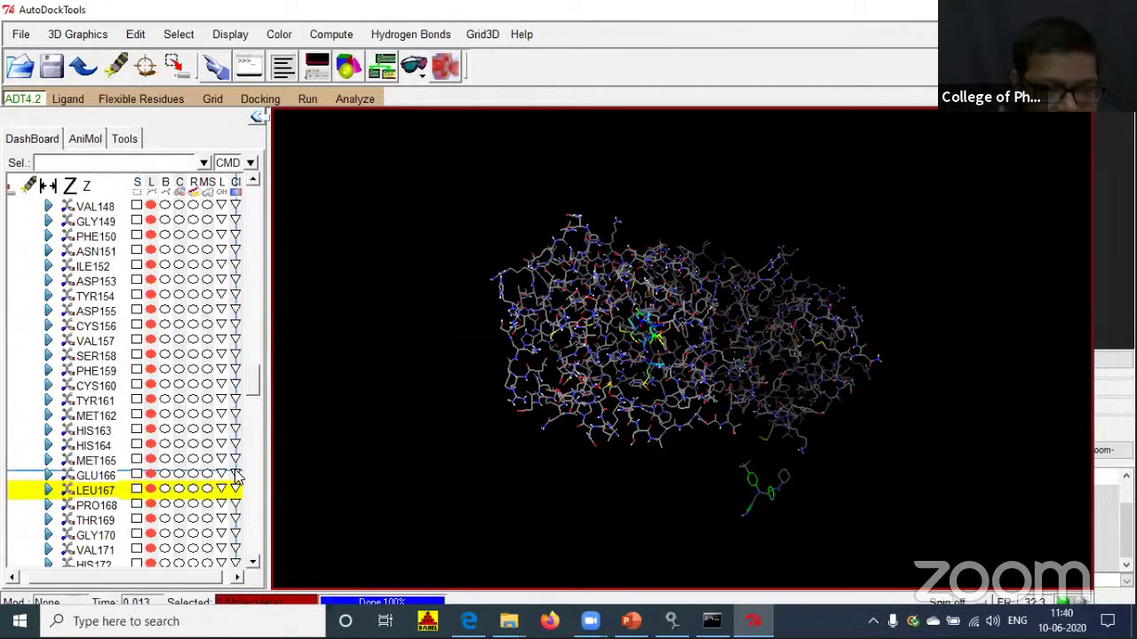
pyautogui.click(235, 182)
pyautogui.click(283, 418)
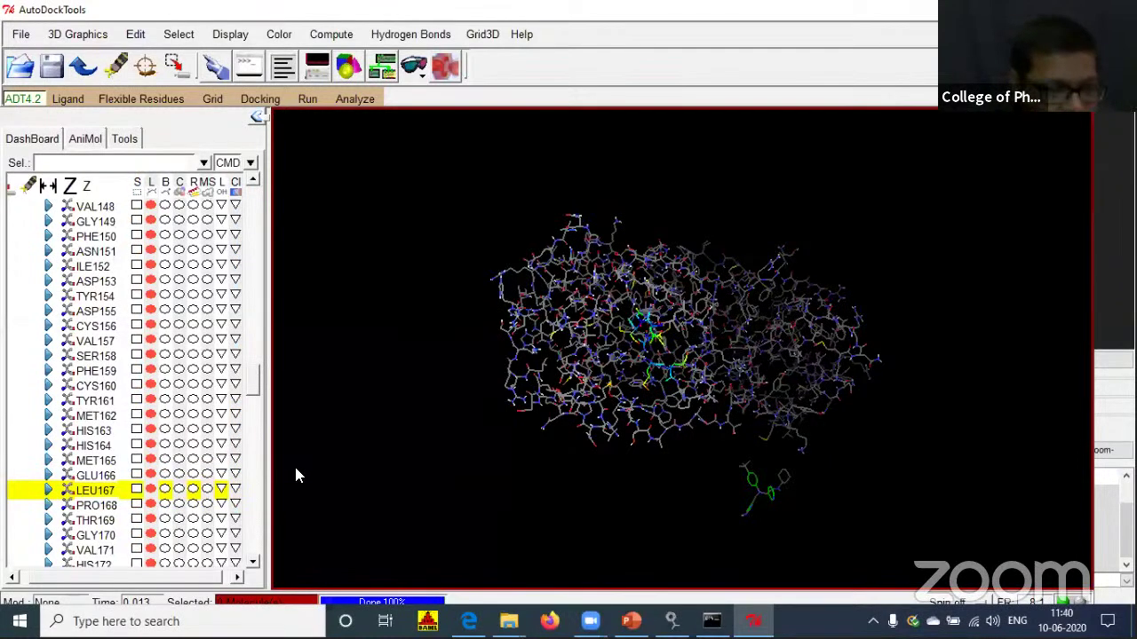
# Find residue GLN189 in chain A, colour its lines by rainbow, and inspect its place in the protein.
pyautogui.click(257, 557)
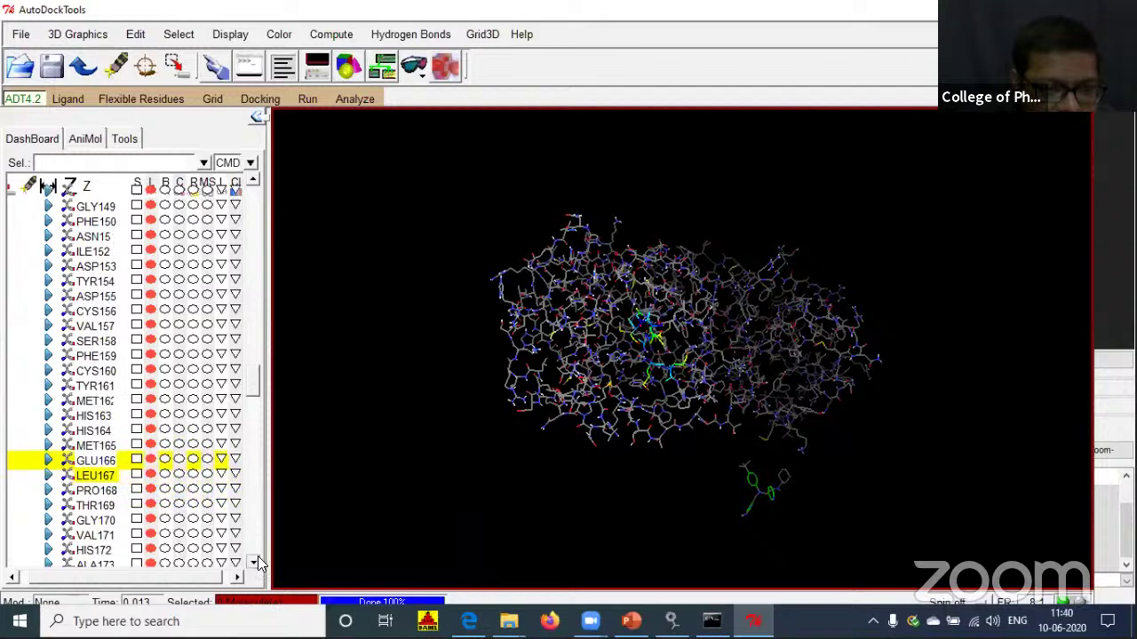
pyautogui.click(257, 558)
pyautogui.click(258, 558)
pyautogui.click(258, 557)
pyautogui.click(258, 558)
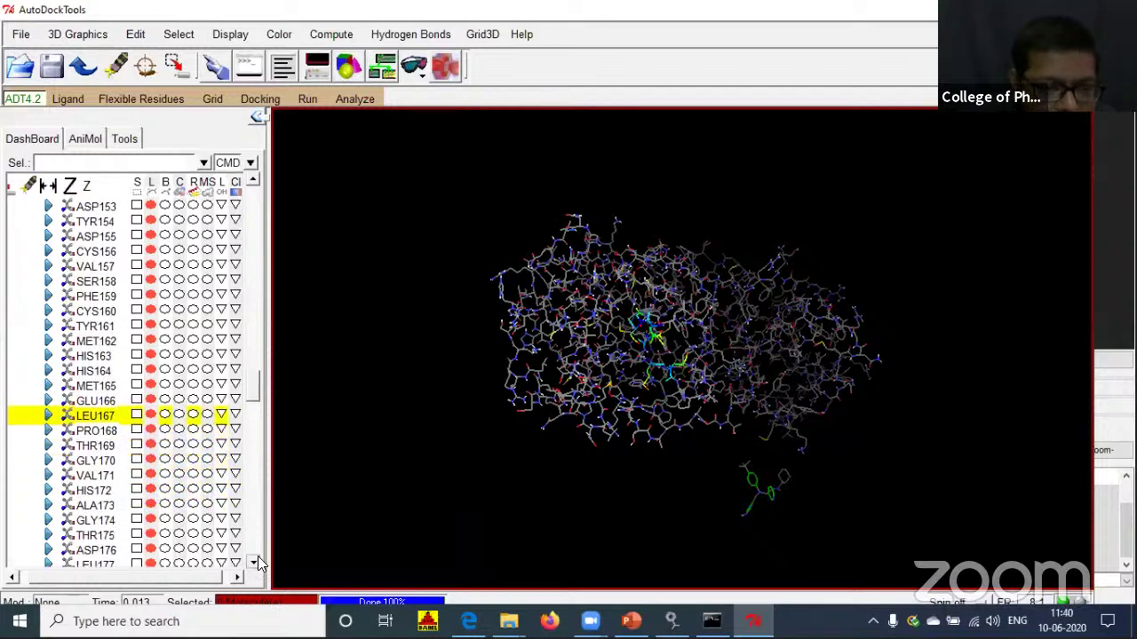
pyautogui.click(258, 558)
pyautogui.click(258, 558)
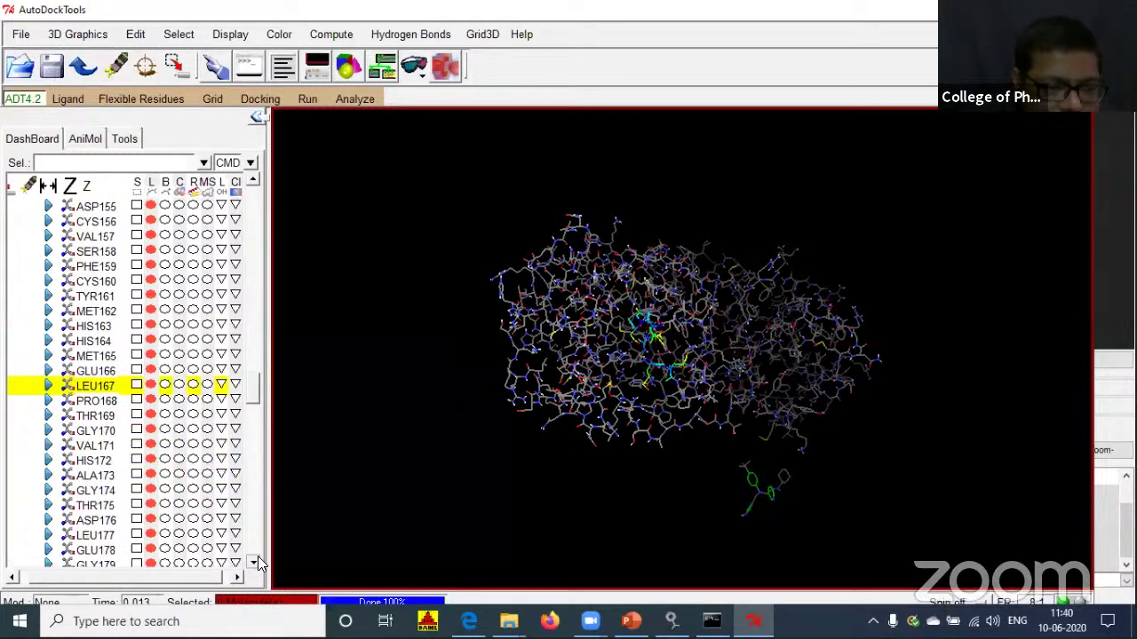
pyautogui.scroll(-3, 130, 542)
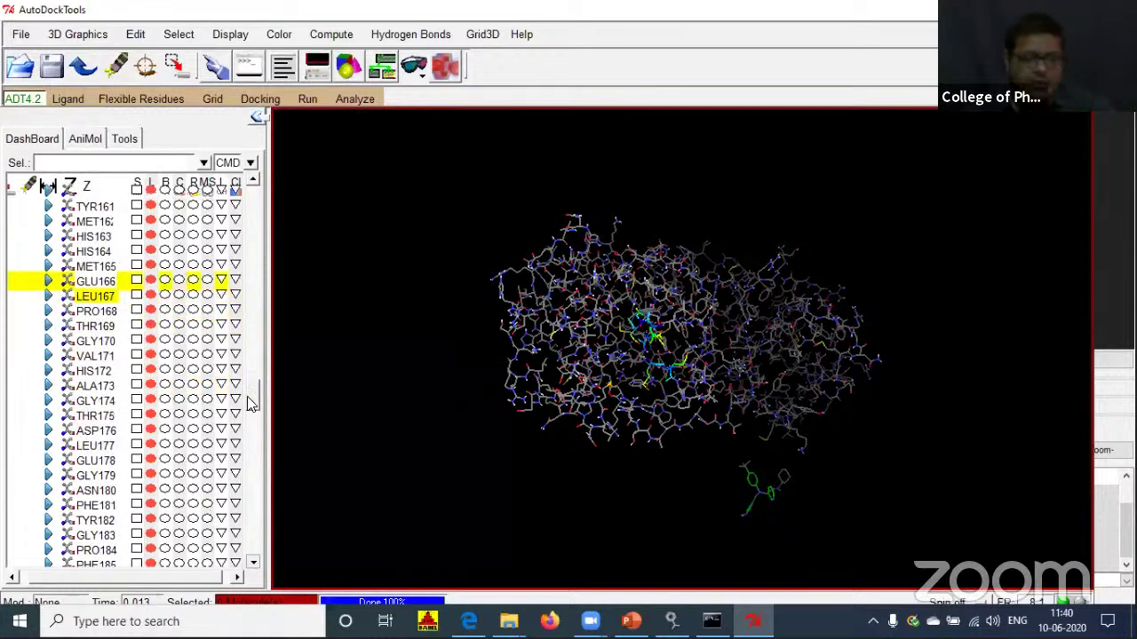
pyautogui.scroll(-3, 135, 555)
pyautogui.scroll(-1, 201, 558)
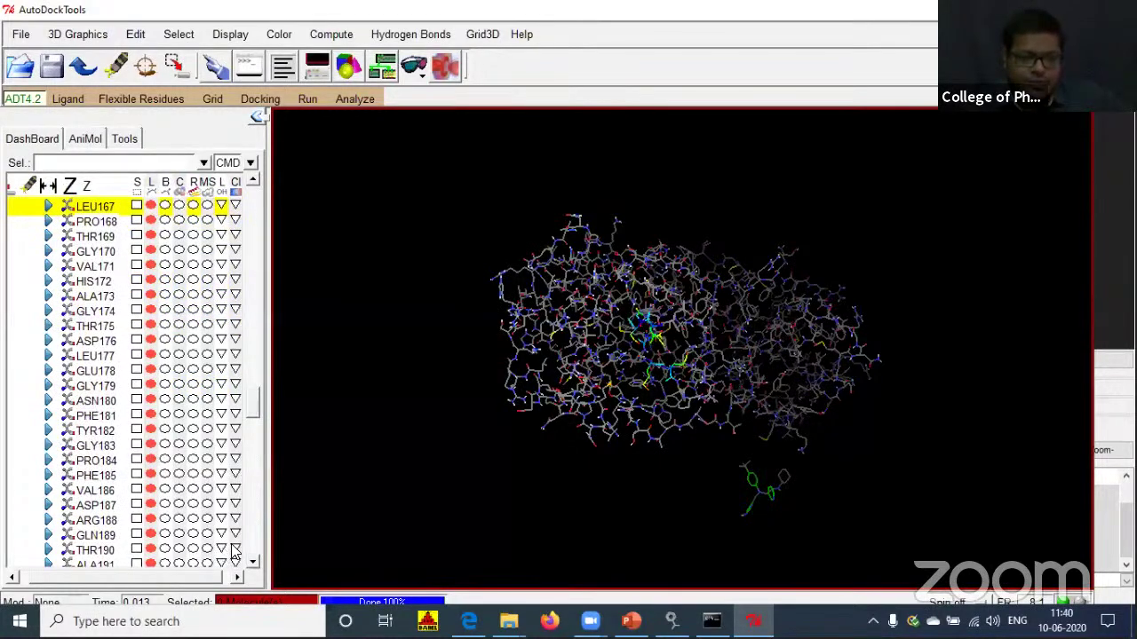
pyautogui.scroll(-3, 258, 458)
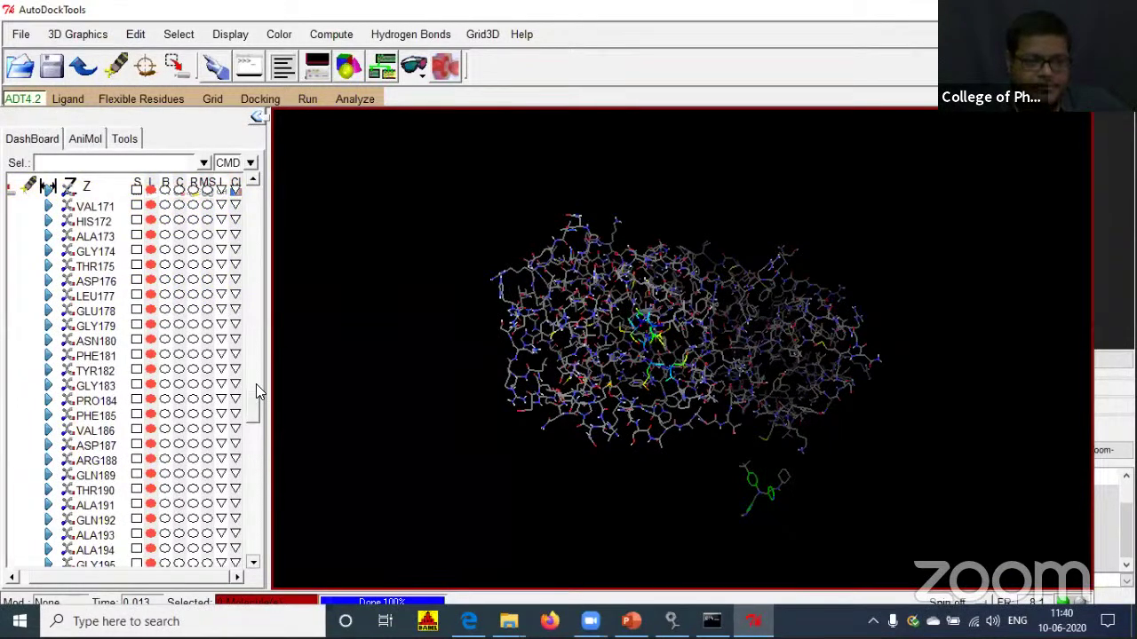
pyautogui.scroll(3, 165, 511)
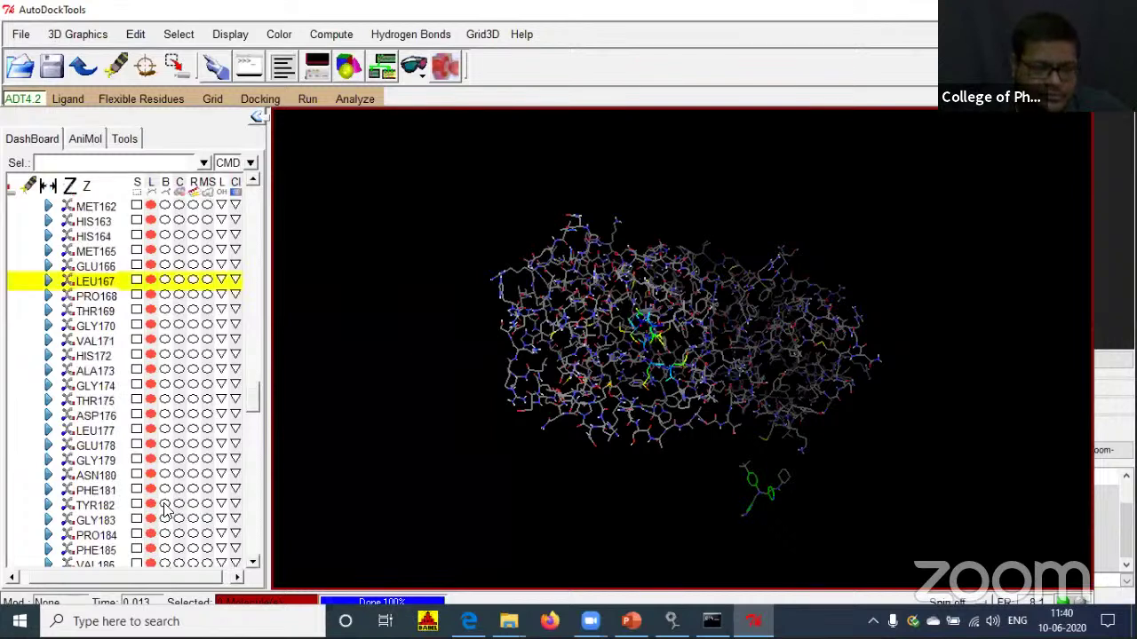
pyautogui.click(253, 566)
pyautogui.click(254, 566)
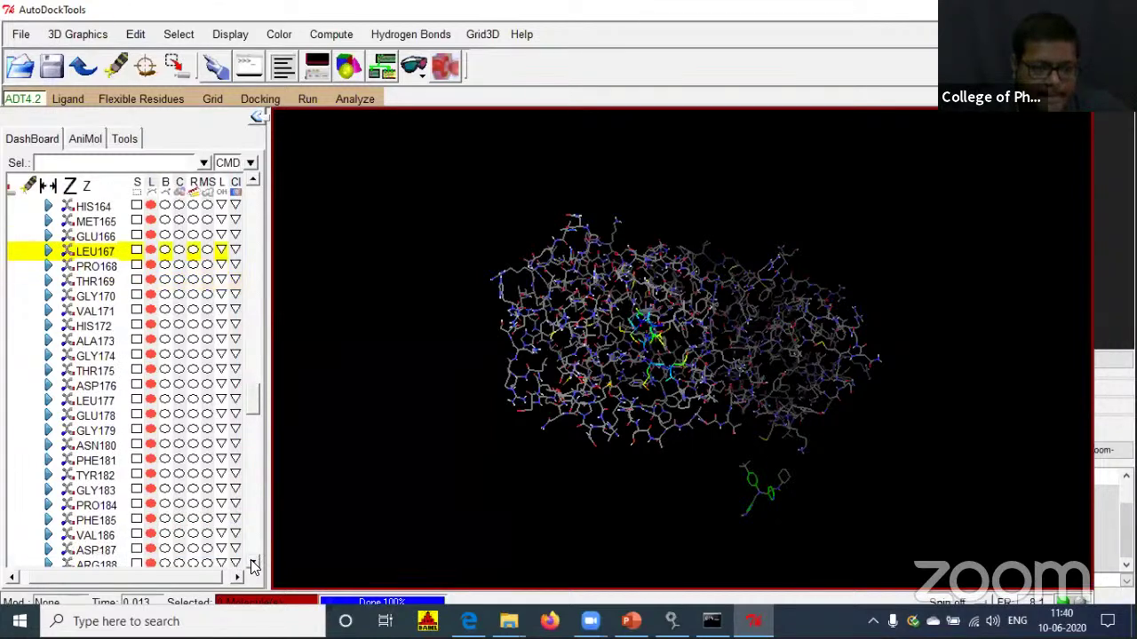
pyautogui.click(253, 566)
pyautogui.click(253, 565)
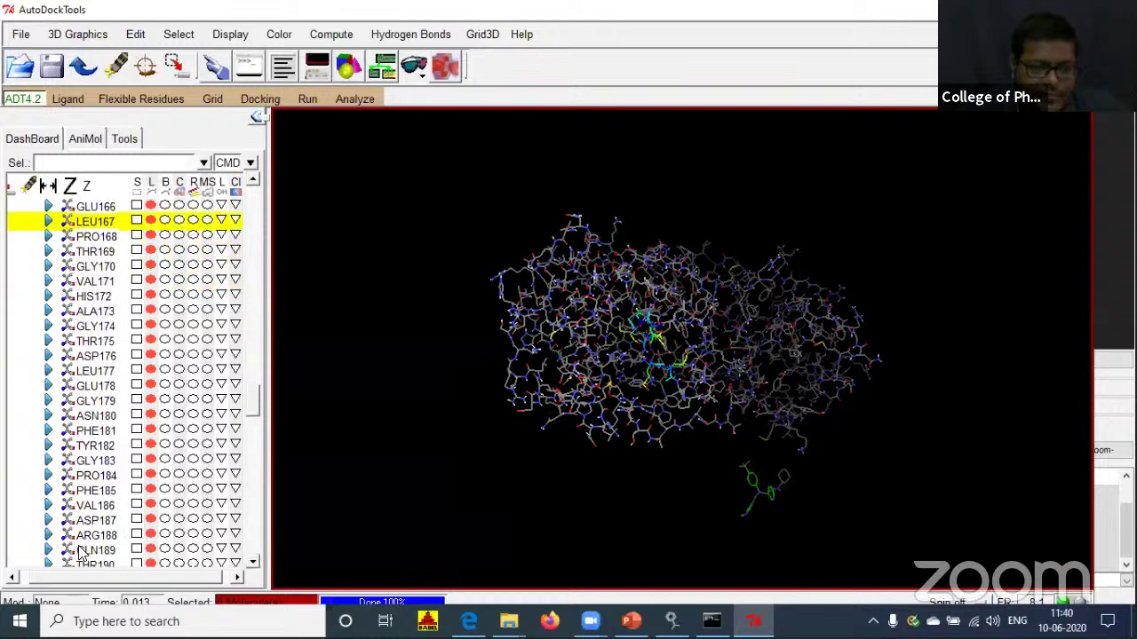
pyautogui.rightClick(236, 549)
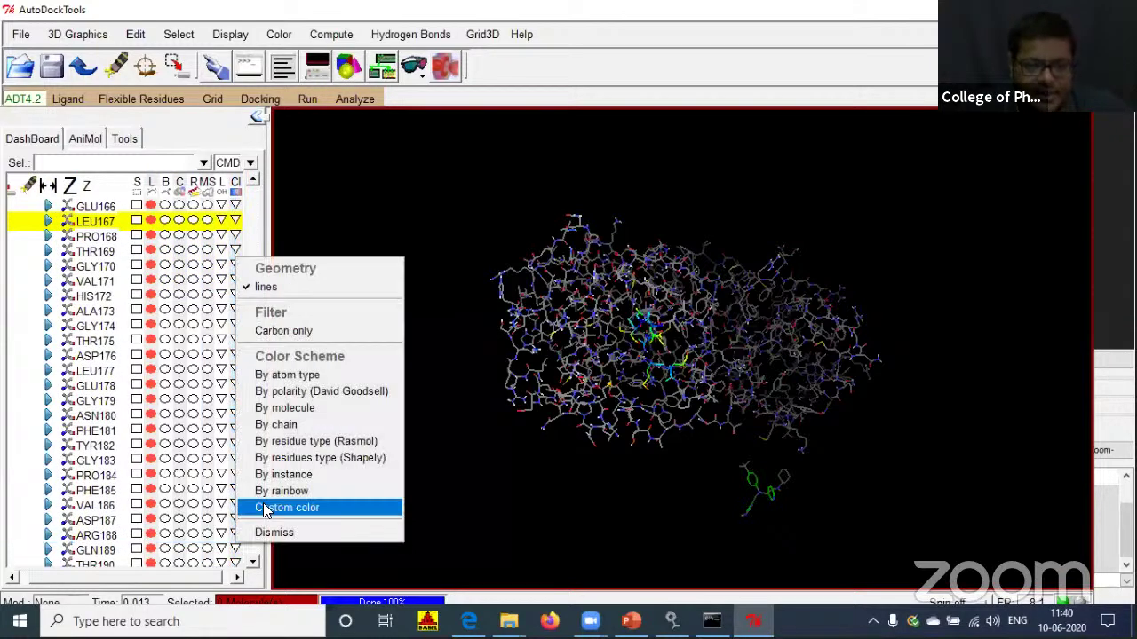
pyautogui.click(552, 467)
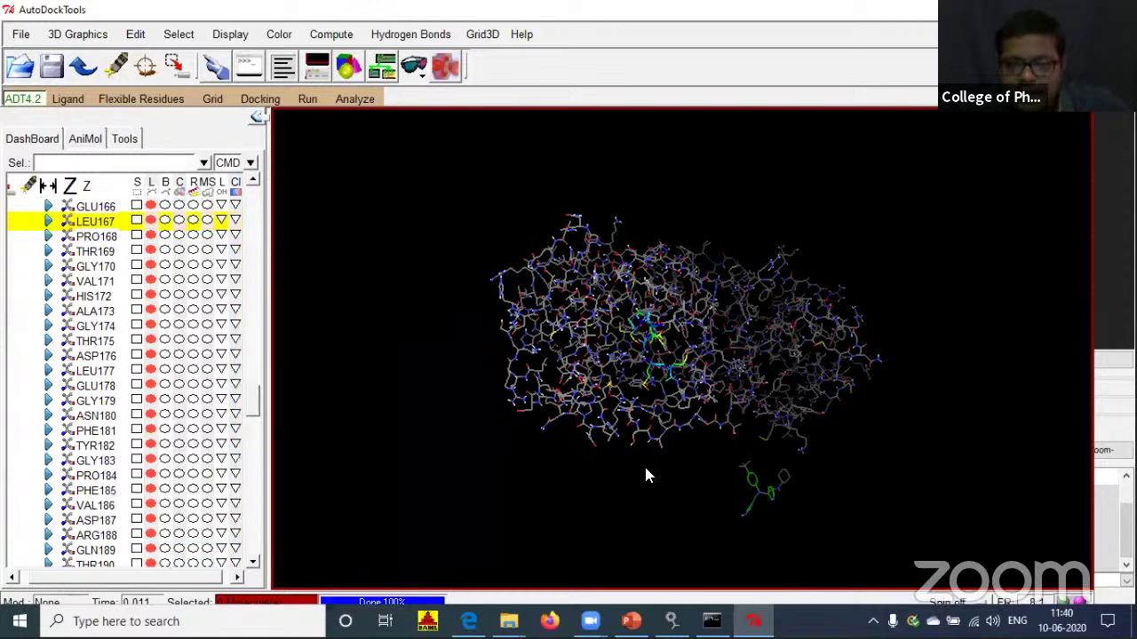
pyautogui.moveTo(798, 308); pyautogui.dragTo(452, 460, button='middle')
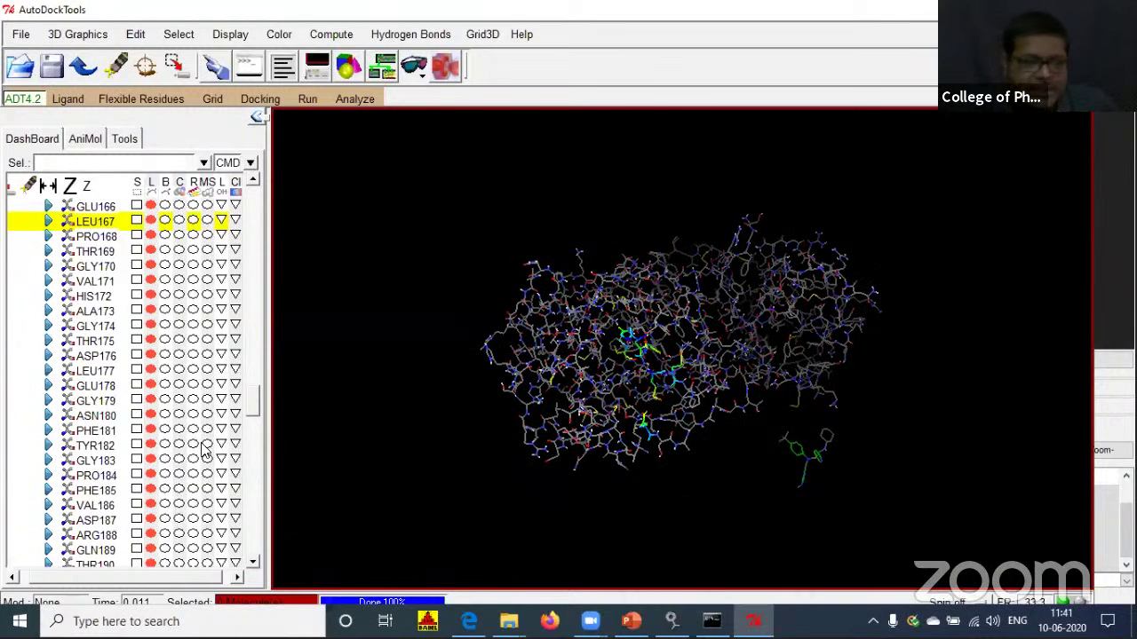
# Collapse the protein's residue list and open the Grid Box options.
pyautogui.scroll(-2, 257, 210)
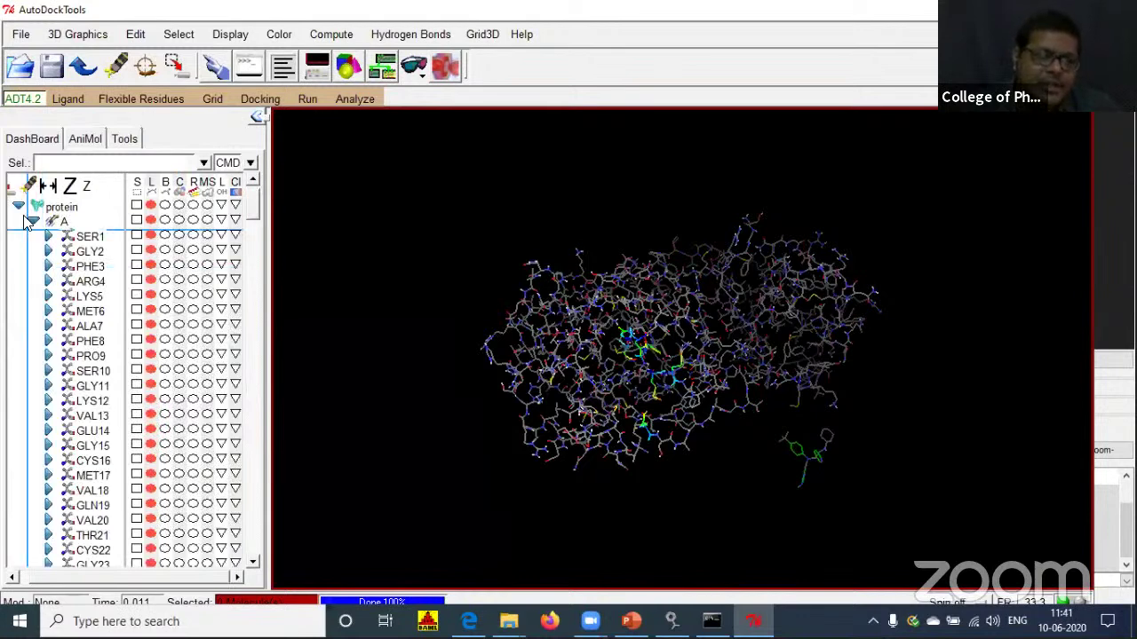
pyautogui.click(18, 206)
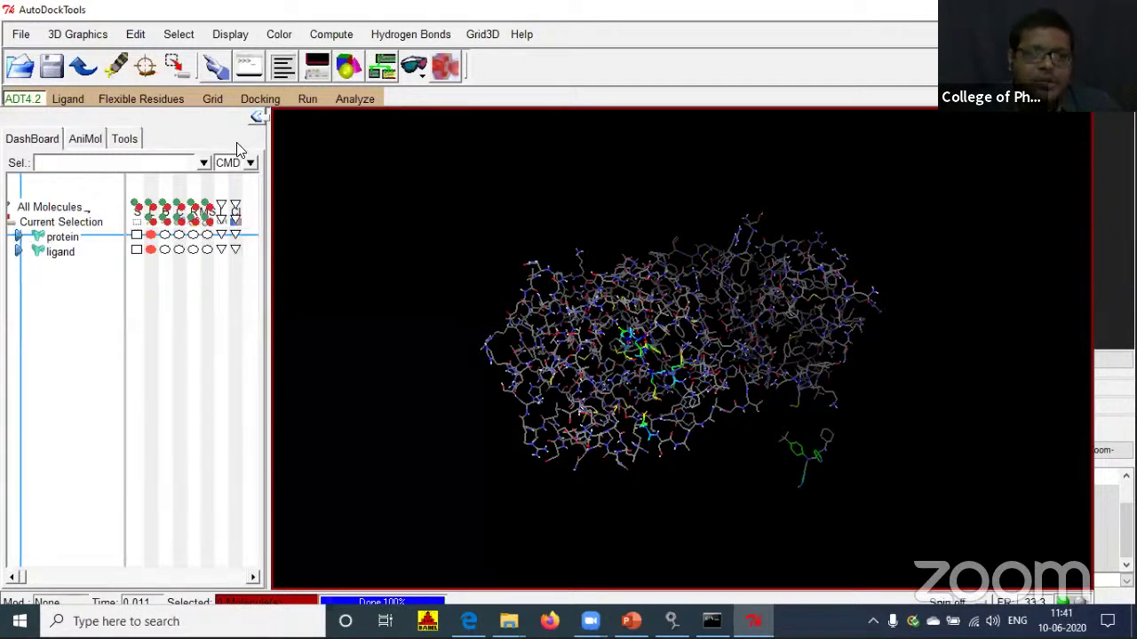
pyautogui.click(209, 99)
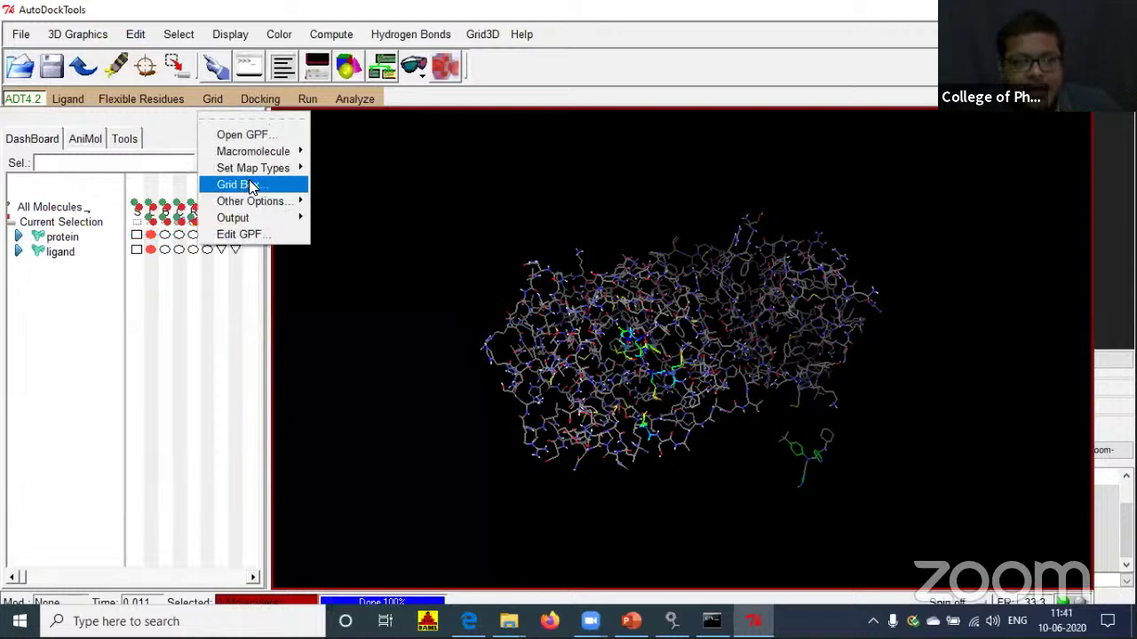
pyautogui.click(252, 187)
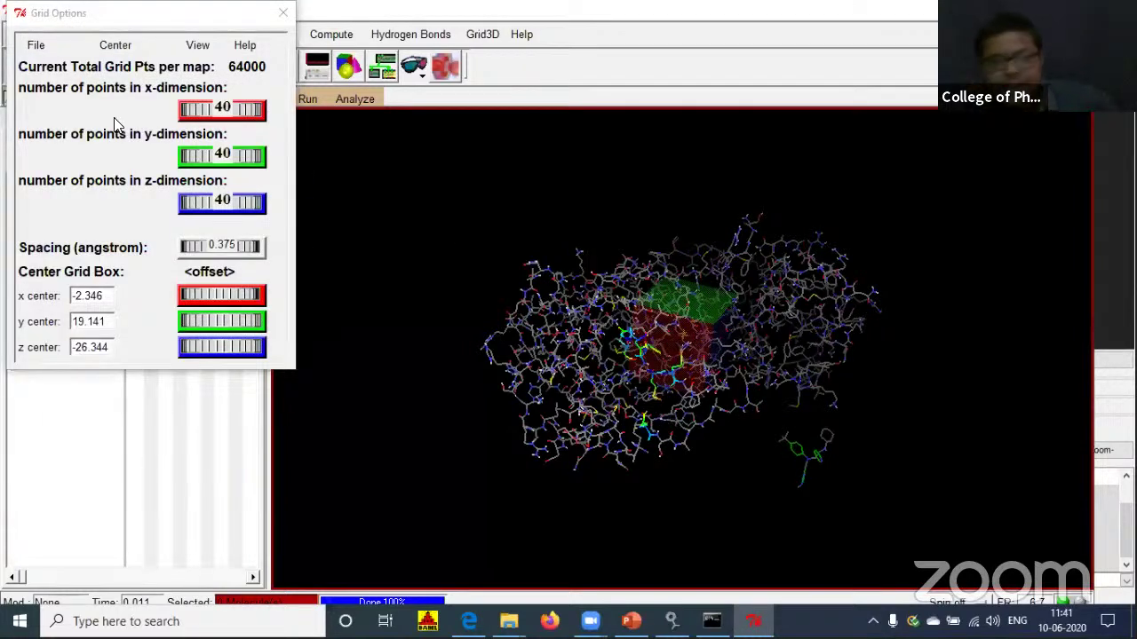
# Set the grid box to 60 points in the x, y and z dimensions with a spacing of 0.419 angstrom.
pyautogui.click(225, 110)
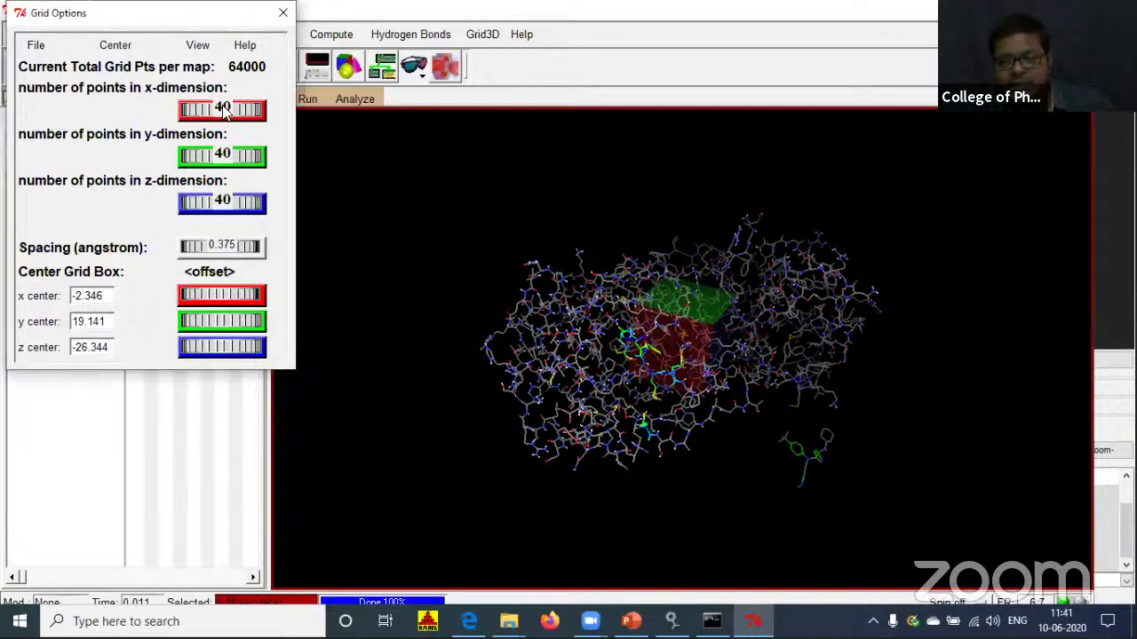
pyautogui.moveTo(225, 110)
pyautogui.mouseDown()
pyautogui.moveTo(233, 105)
pyautogui.moveTo(222, 108)
pyautogui.mouseUp()
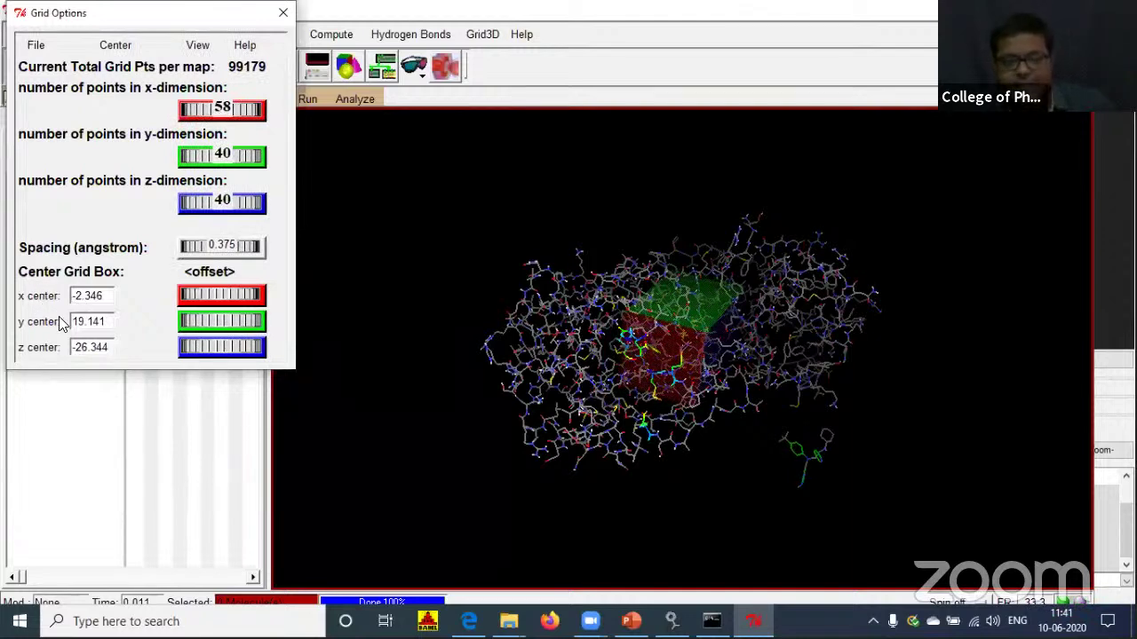
pyautogui.moveTo(221, 109)
pyautogui.mouseDown()
pyautogui.moveTo(244, 112)
pyautogui.moveTo(238, 122)
pyautogui.moveTo(241, 110)
pyautogui.moveTo(238, 122)
pyautogui.moveTo(231, 112)
pyautogui.moveTo(238, 125)
pyautogui.moveTo(242, 111)
pyautogui.mouseUp()
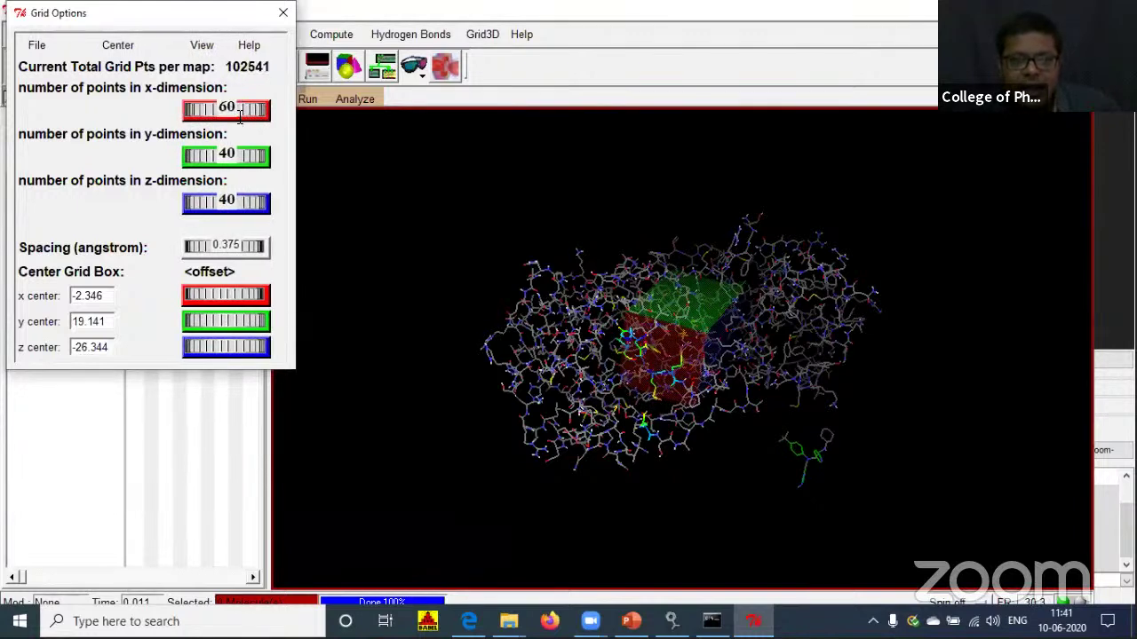
pyautogui.moveTo(231, 156); pyautogui.dragTo(237, 152)
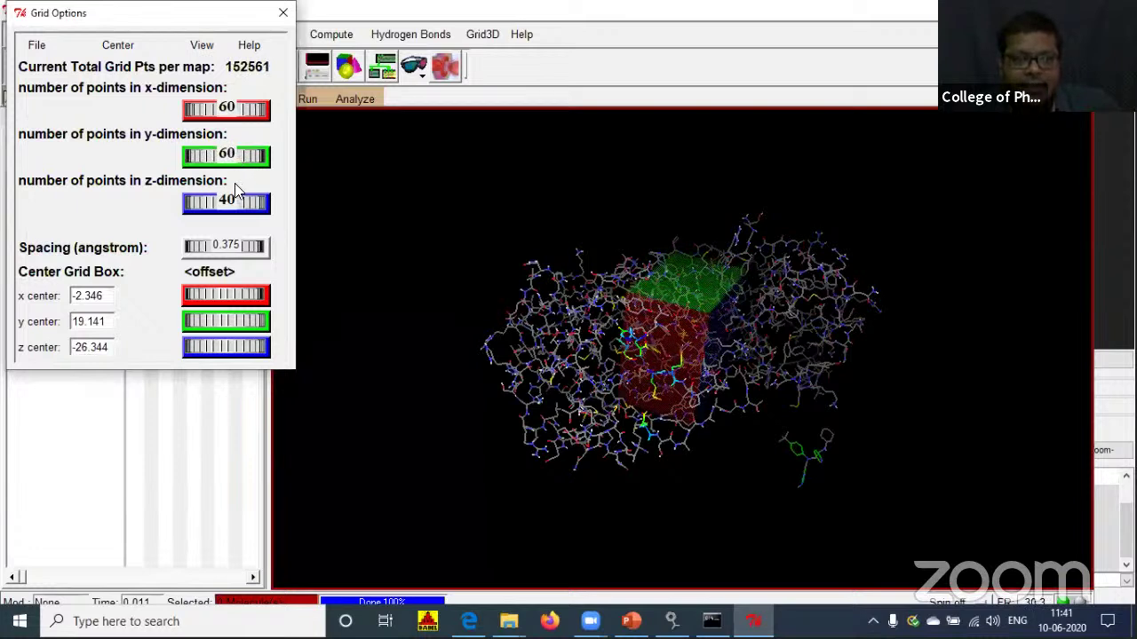
pyautogui.moveTo(231, 207); pyautogui.dragTo(242, 208)
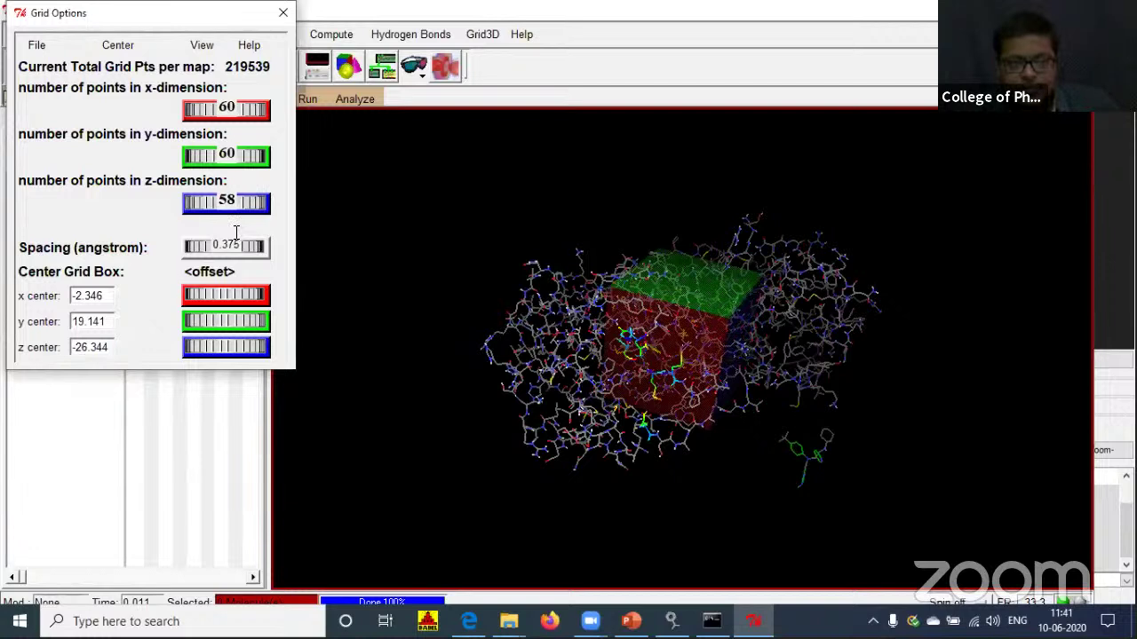
pyautogui.moveTo(236, 246)
pyautogui.mouseDown()
pyautogui.moveTo(226, 250)
pyautogui.moveTo(238, 249)
pyautogui.mouseUp()
# Shift the grid box over the coloured residues, centring it at x -18.274, y 16.274 and z -27.236.
pyautogui.moveTo(222, 294); pyautogui.dragTo(631, 399)
pyautogui.click(749, 287)
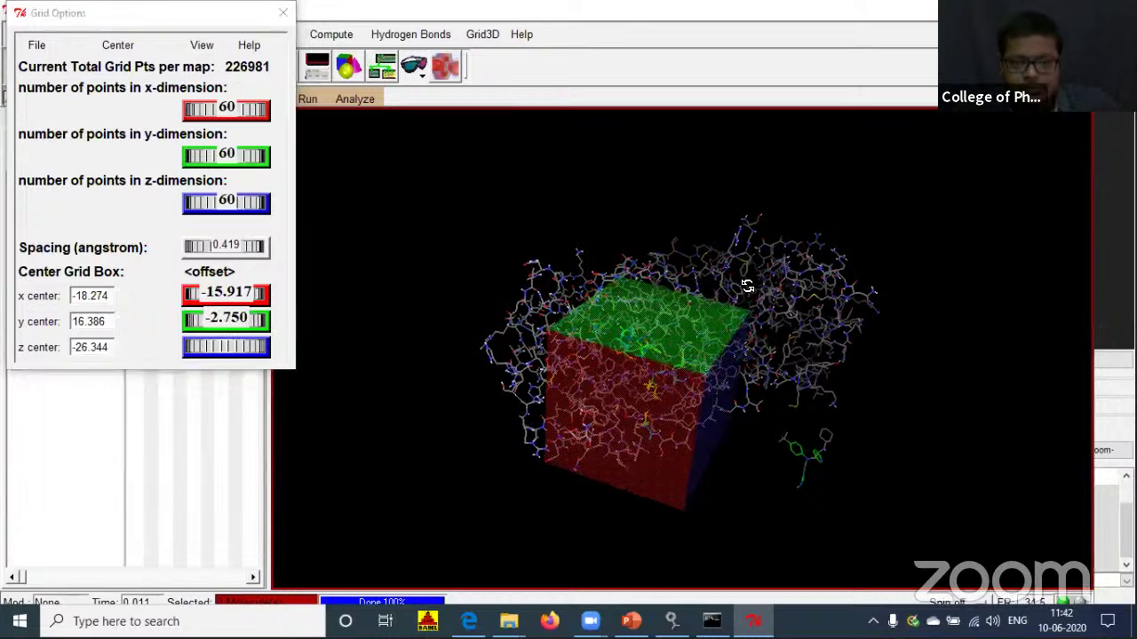
pyautogui.moveTo(550, 430); pyautogui.dragTo(215, 318, button='middle')
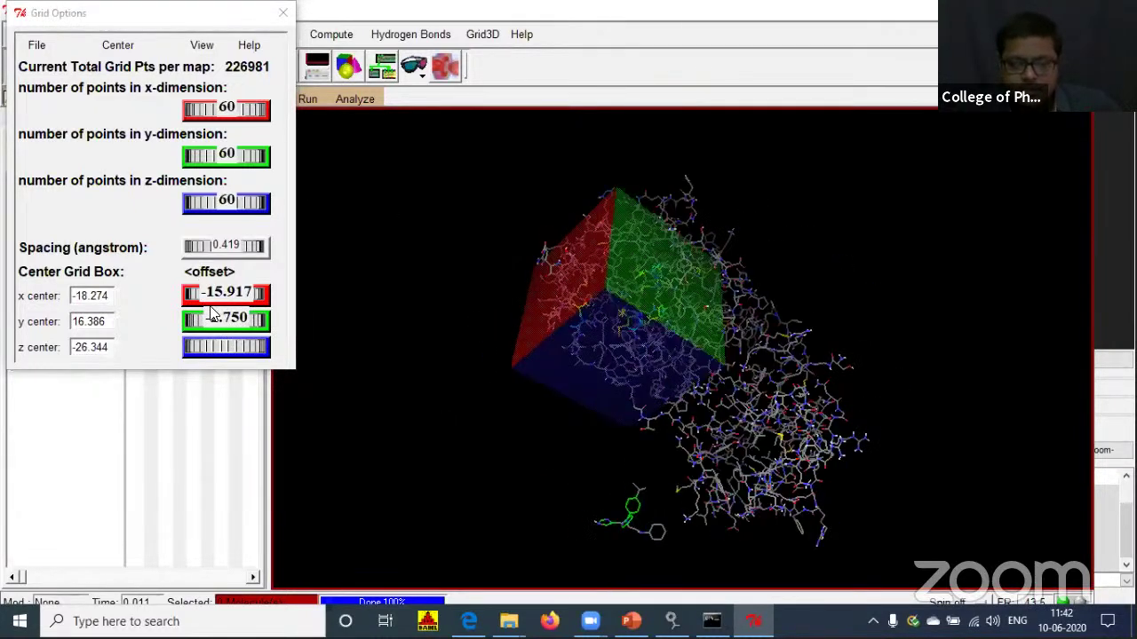
pyautogui.moveTo(211, 314); pyautogui.dragTo(192, 345)
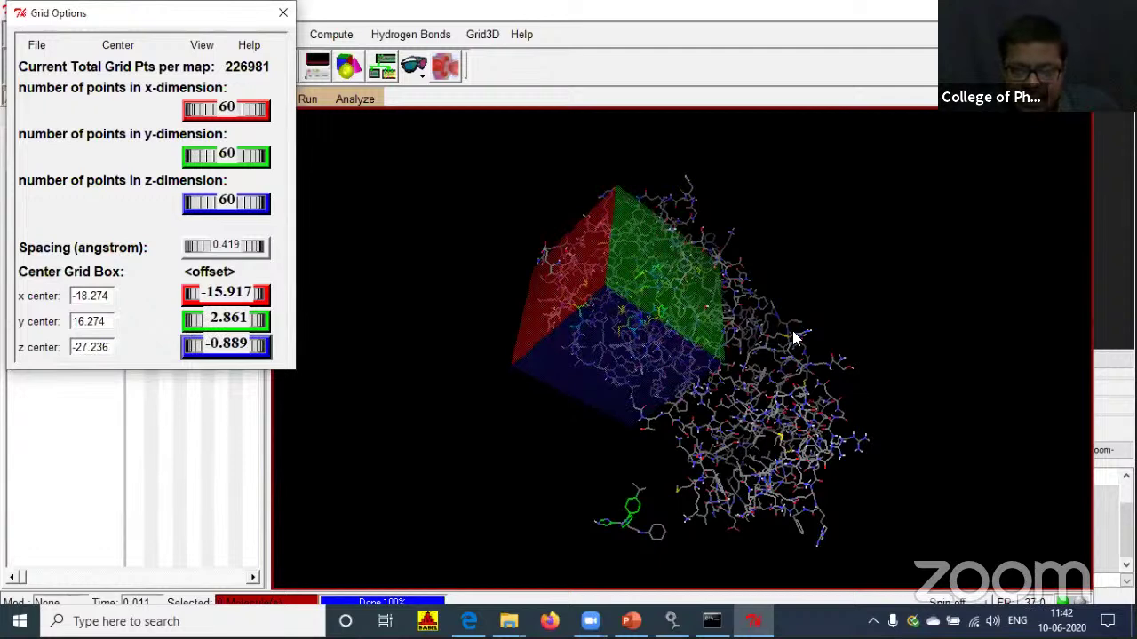
# Check the box from another side and shift it along z to a centre of -28.744.
pyautogui.moveTo(802, 317); pyautogui.dragTo(752, 344)
pyautogui.moveTo(534, 359); pyautogui.dragTo(613, 349, button='middle')
pyautogui.moveTo(613, 349); pyautogui.dragTo(784, 447)
pyautogui.moveTo(625, 416); pyautogui.dragTo(803, 448)
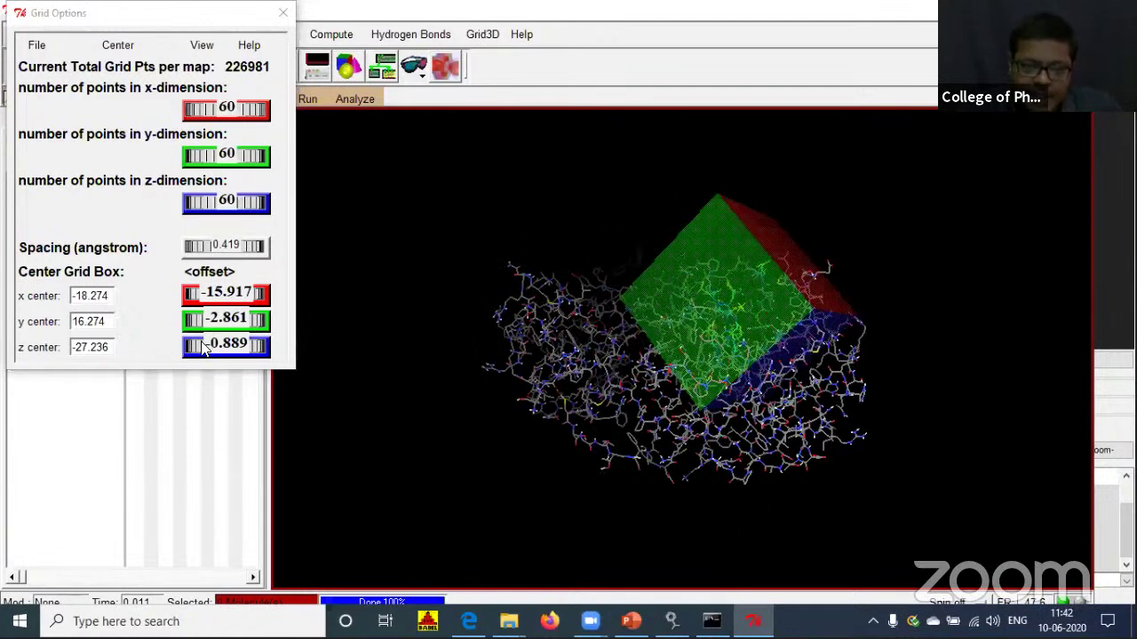
pyautogui.moveTo(216, 346); pyautogui.dragTo(189, 347)
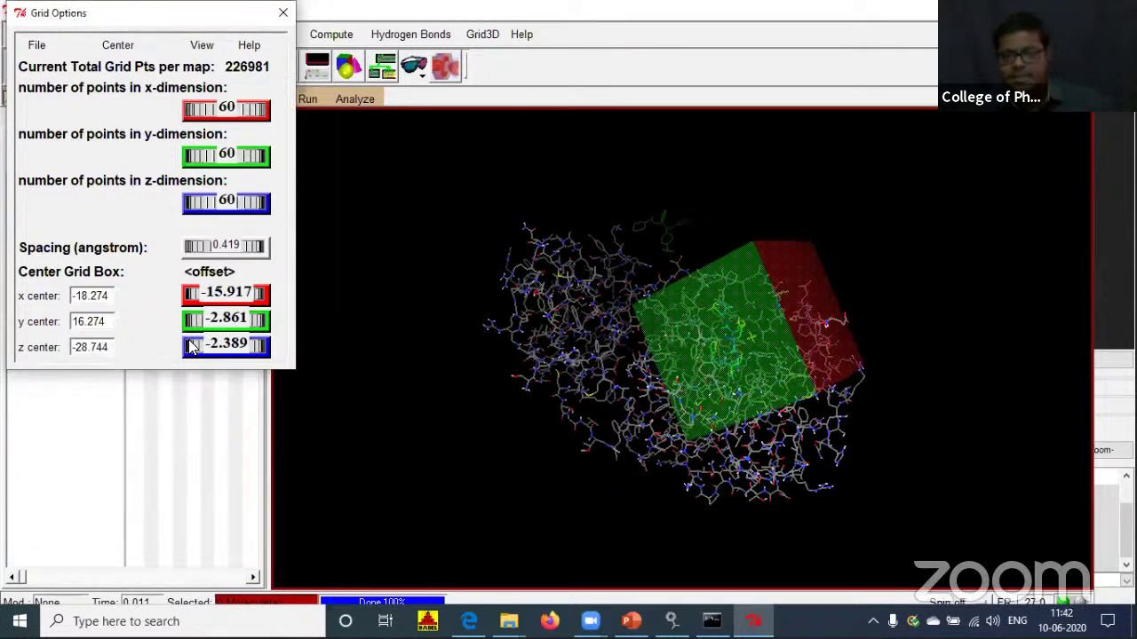
# Inspect from several sides how the grid box encloses the coloured residues, and close the Grid Options.
pyautogui.moveTo(752, 400); pyautogui.dragTo(637, 344)
pyautogui.moveTo(812, 441); pyautogui.dragTo(664, 378)
pyautogui.moveTo(669, 547); pyautogui.dragTo(650, 353)
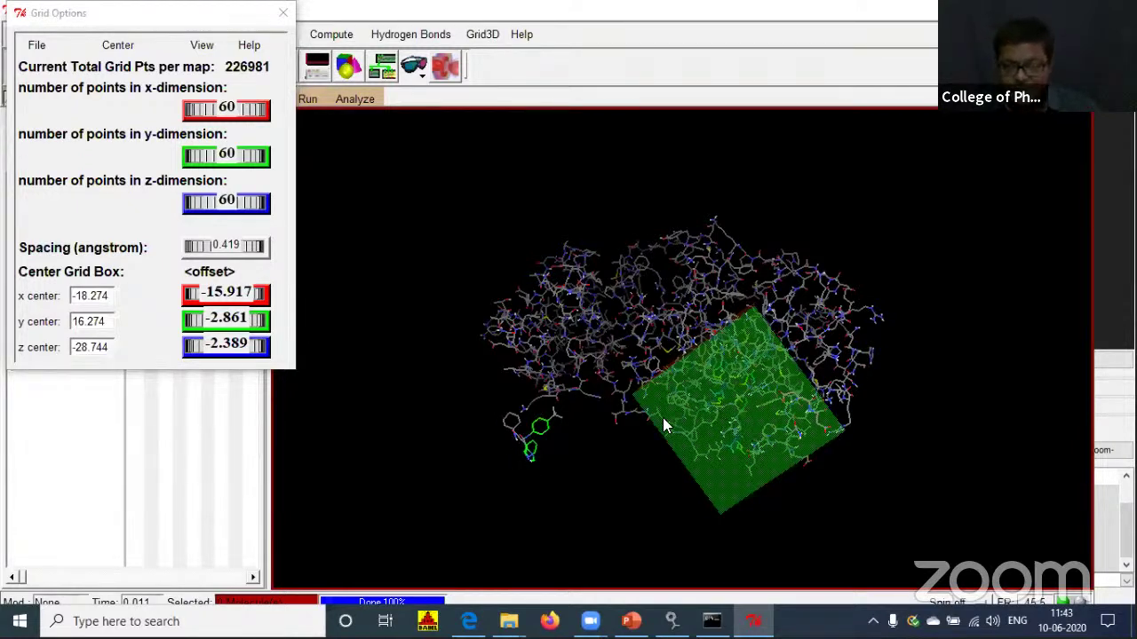
pyautogui.moveTo(764, 311); pyautogui.dragTo(773, 336)
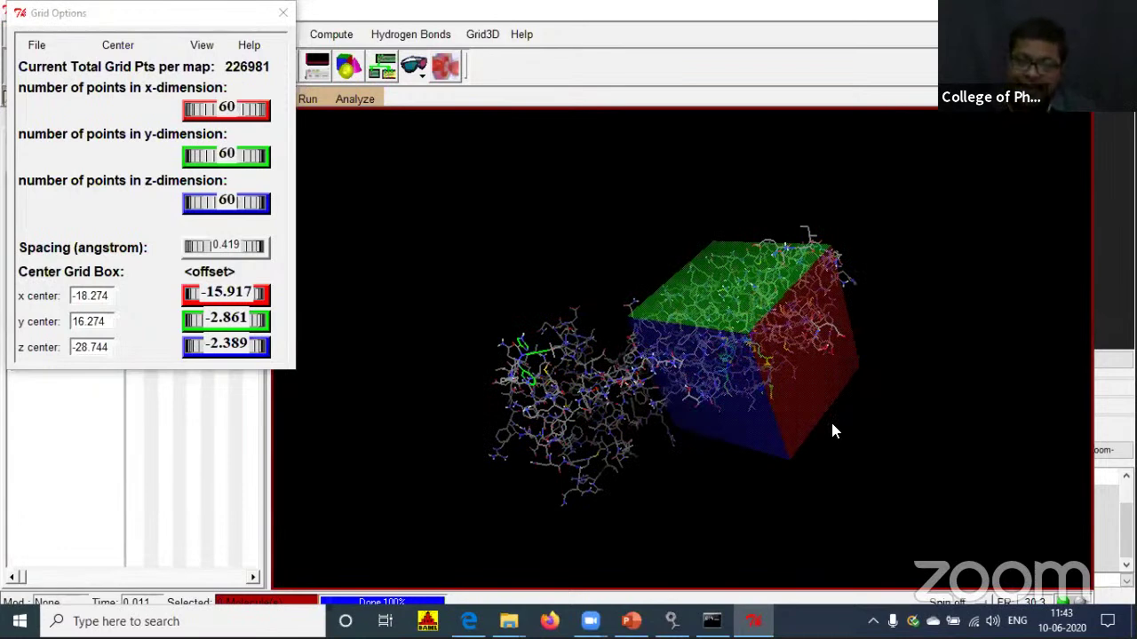
pyautogui.moveTo(830, 423); pyautogui.dragTo(551, 492)
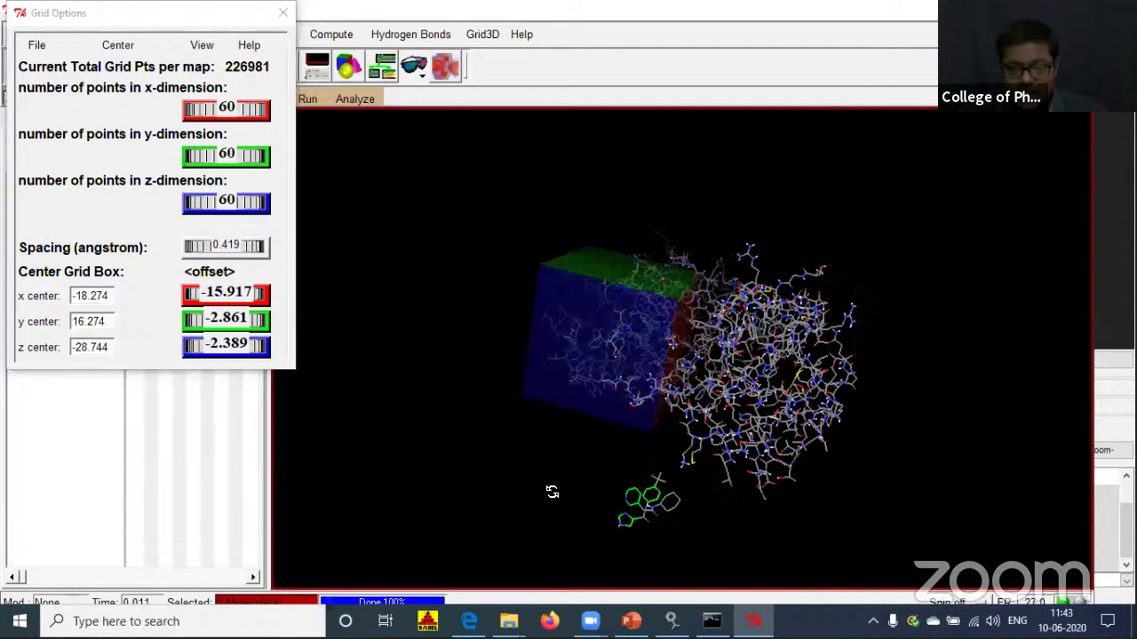
pyautogui.moveTo(850, 404); pyautogui.dragTo(622, 293)
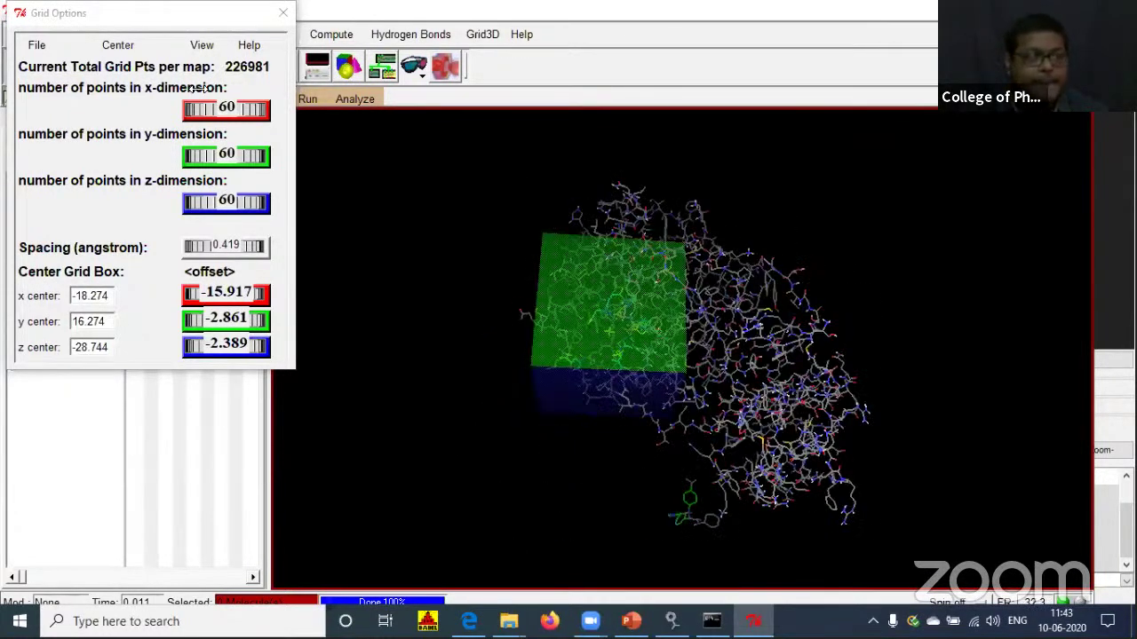
pyautogui.click(37, 45)
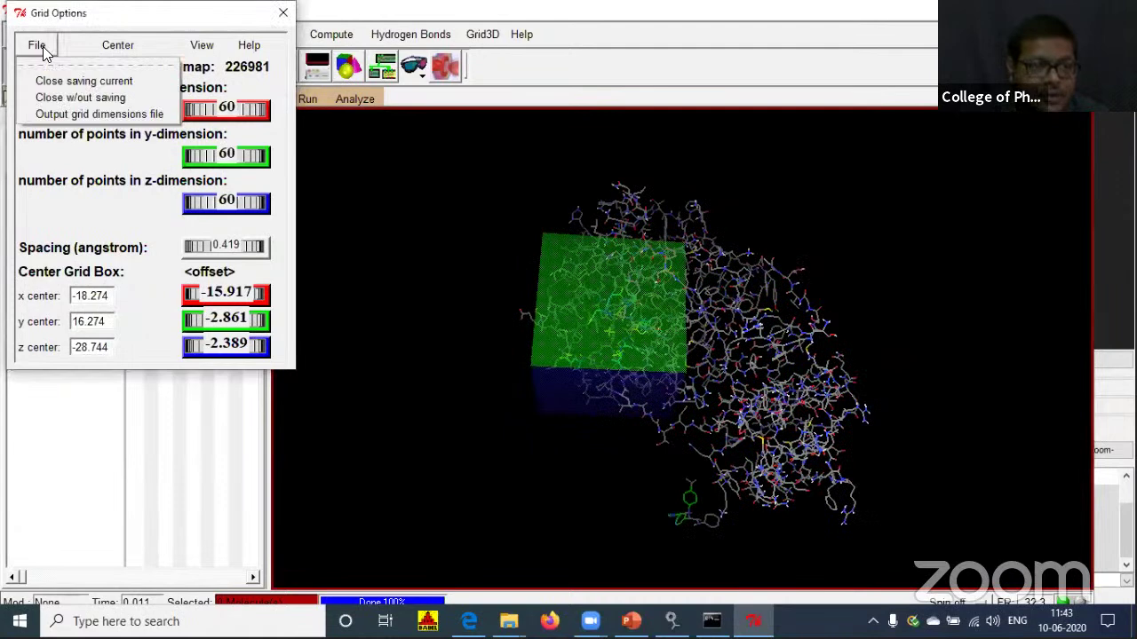
pyautogui.click(80, 96)
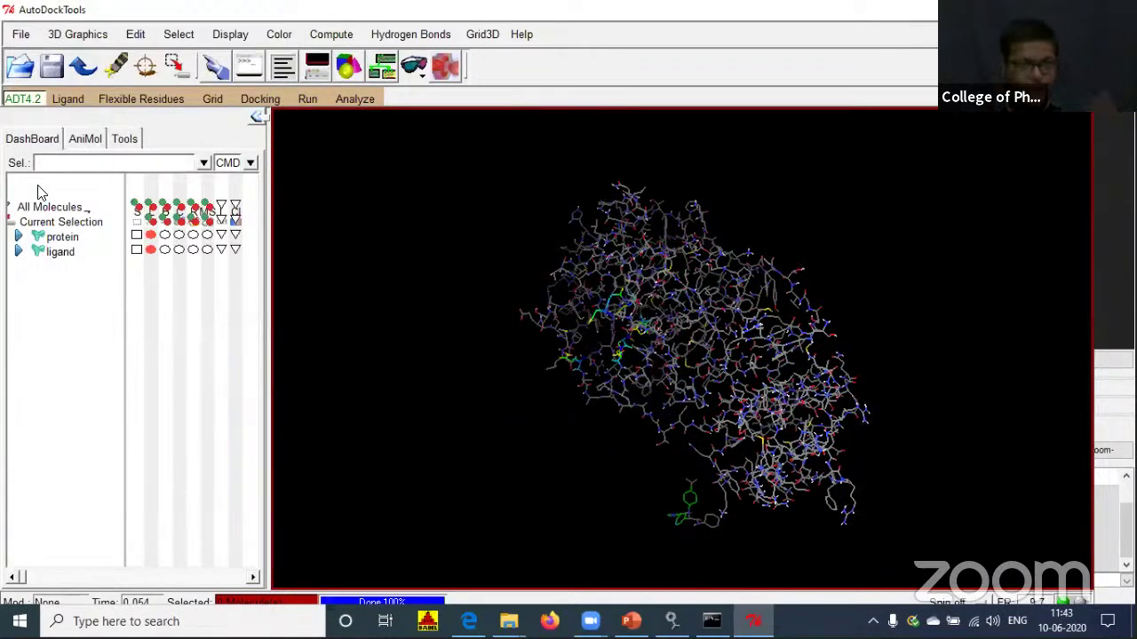
# Save the grid parameter output file as grid.gpf in the demo folder.
pyautogui.click(224, 100)
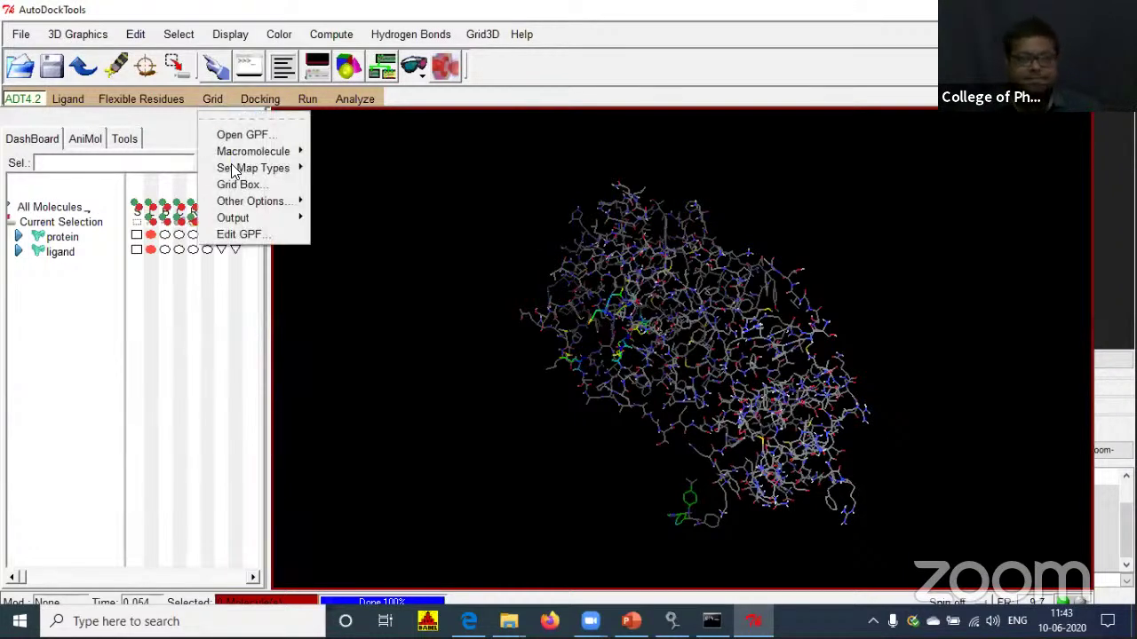
pyautogui.click(232, 220)
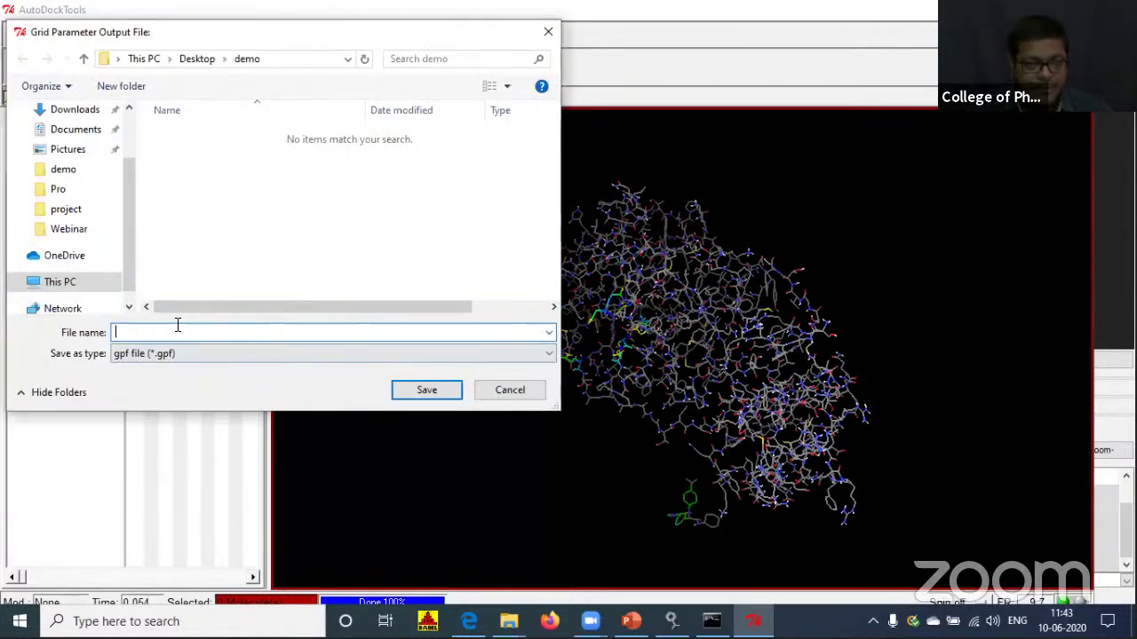
pyautogui.write('g')
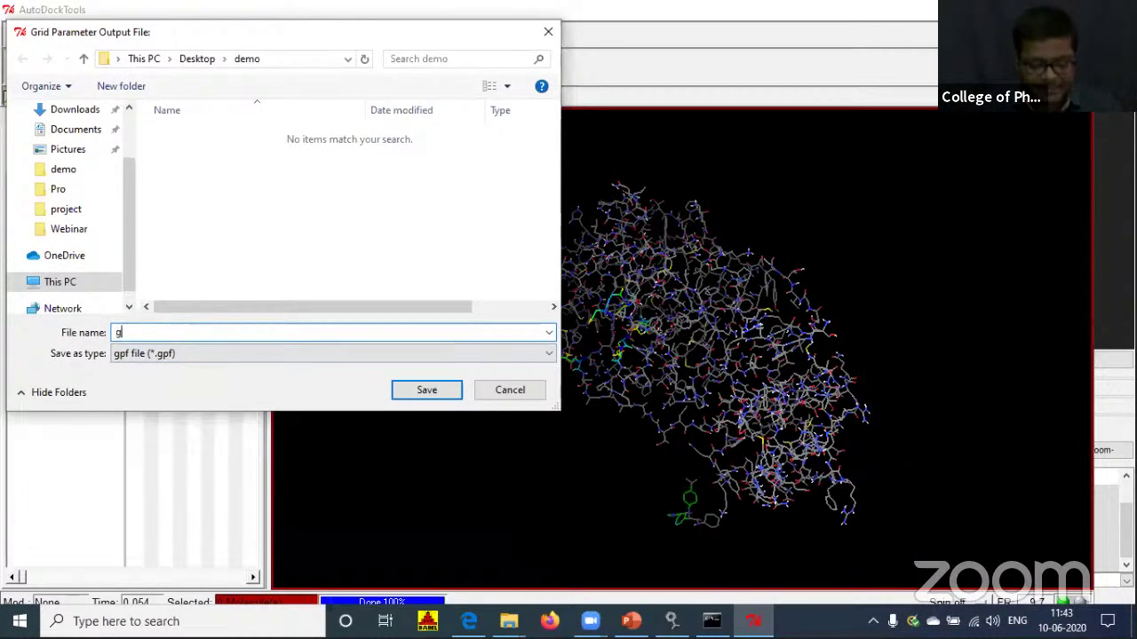
pyautogui.write('rid.gpf')
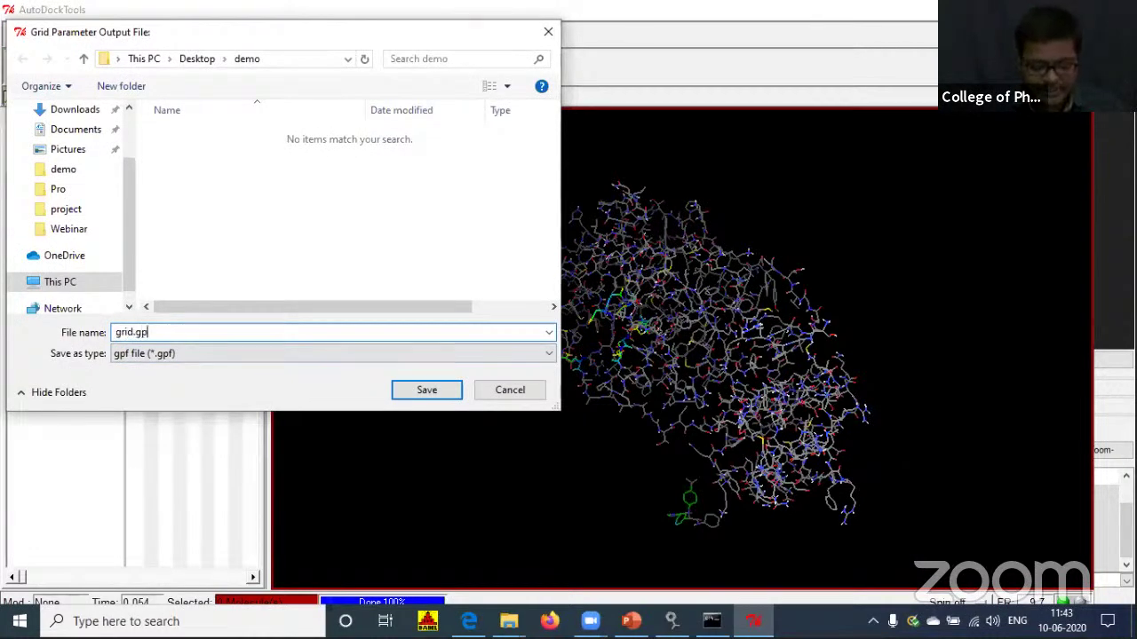
pyautogui.click(414, 390)
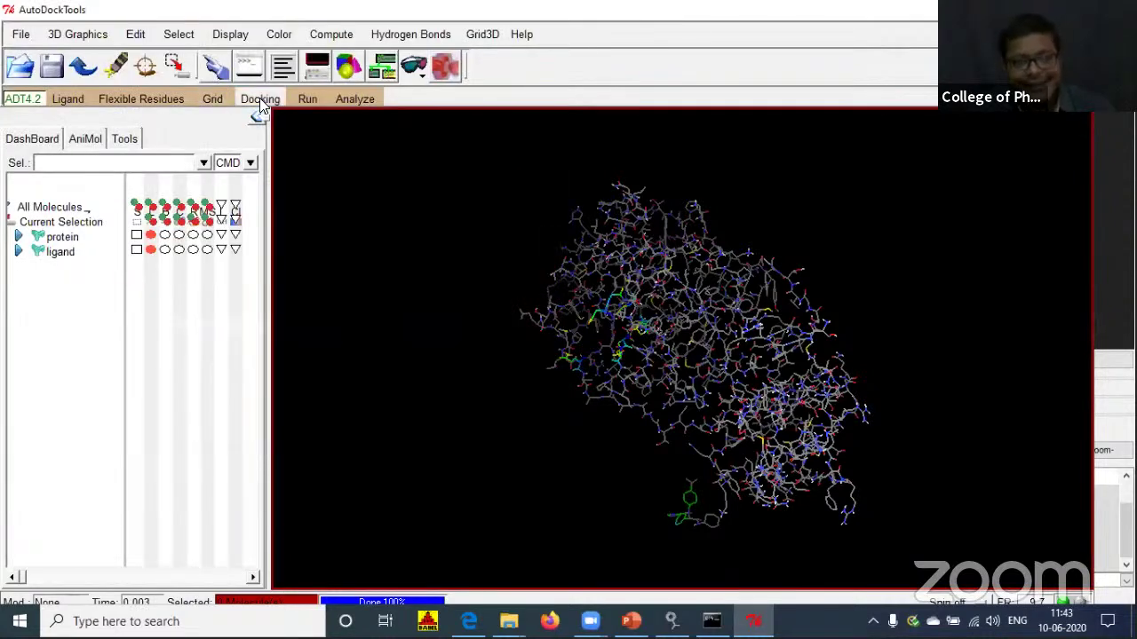
# Set protein.pdbqt from the demo folder as the rigid macromolecule file for the docking.
pyautogui.click(260, 98)
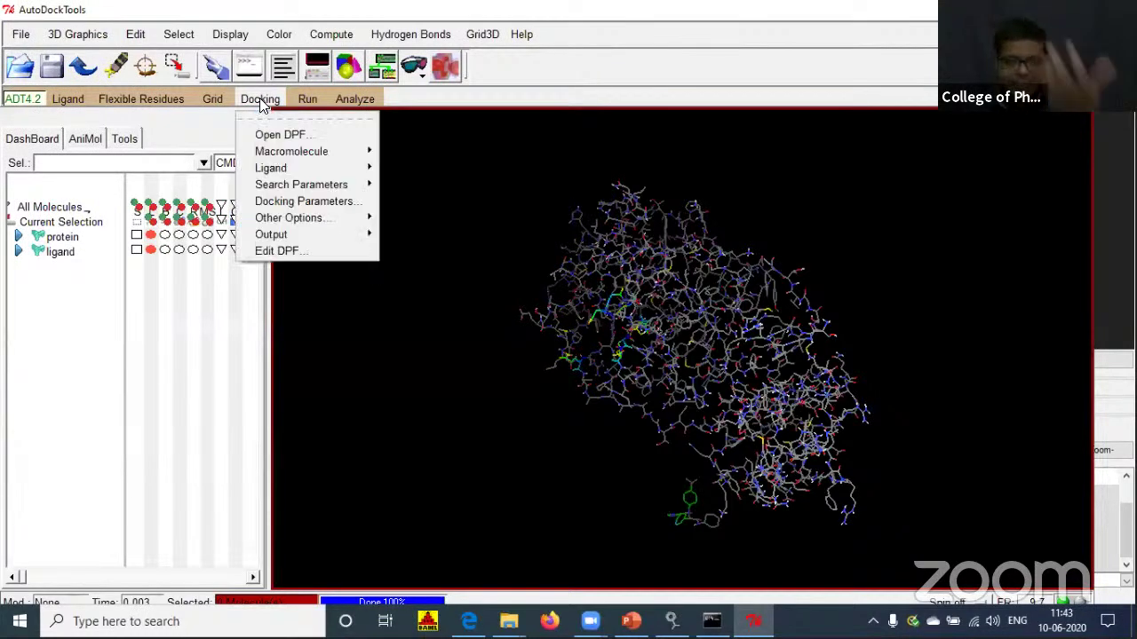
pyautogui.moveTo(283, 149)
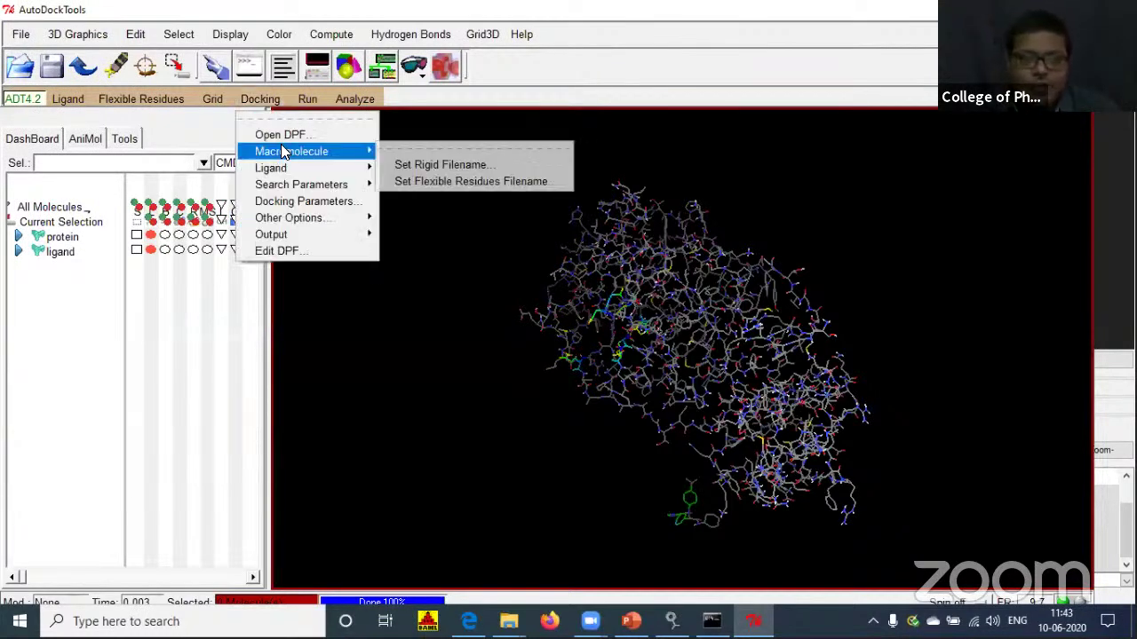
pyautogui.click(451, 165)
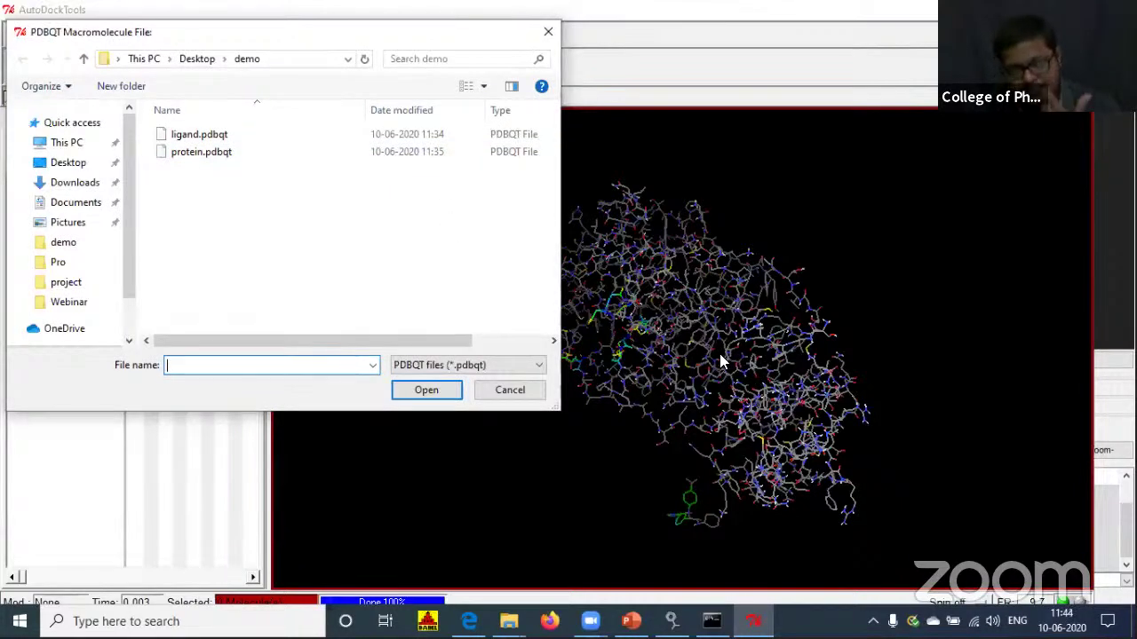
pyautogui.click(191, 154)
pyautogui.click(444, 392)
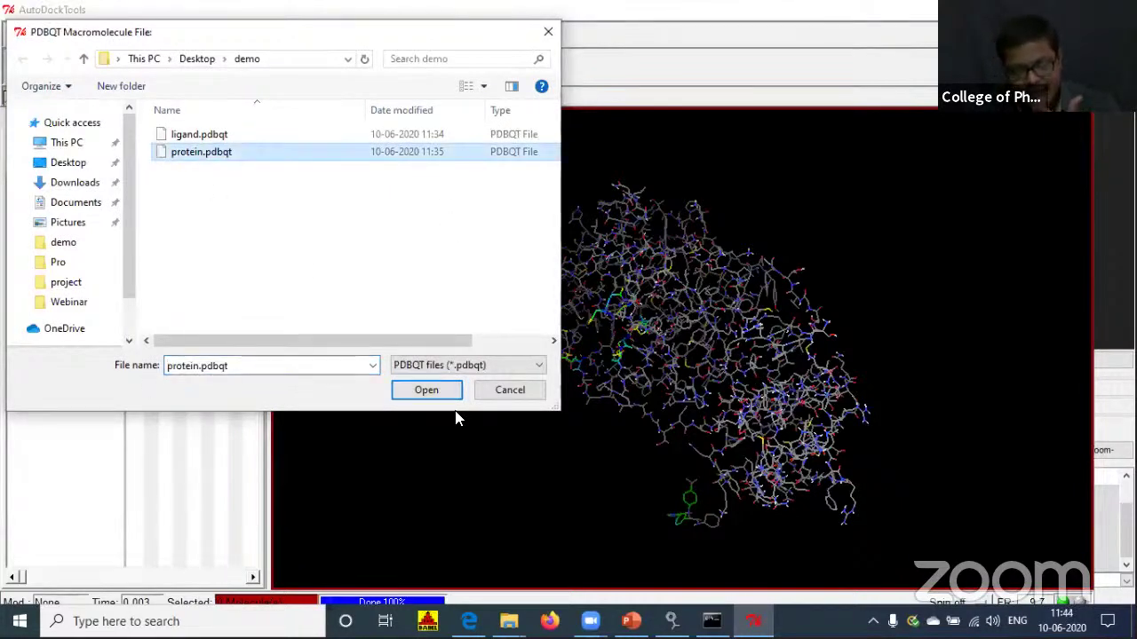
# Choose the loaded ligand for the docking and accept its default AutoDpf4 ligand parameters with random initial state.
pyautogui.click(261, 92)
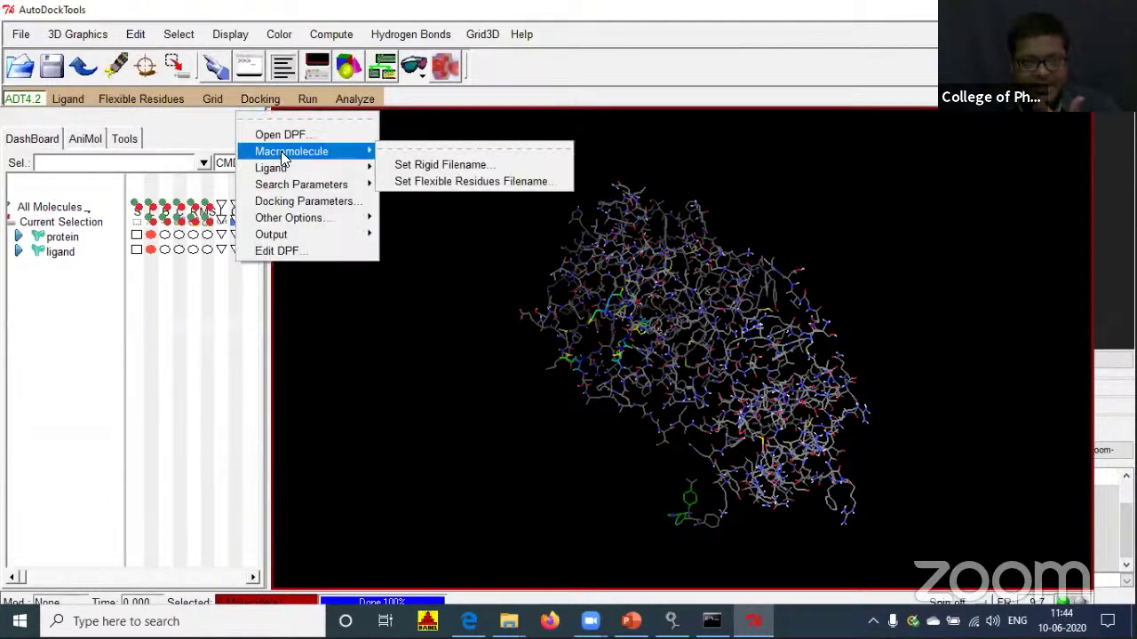
pyautogui.moveTo(285, 168)
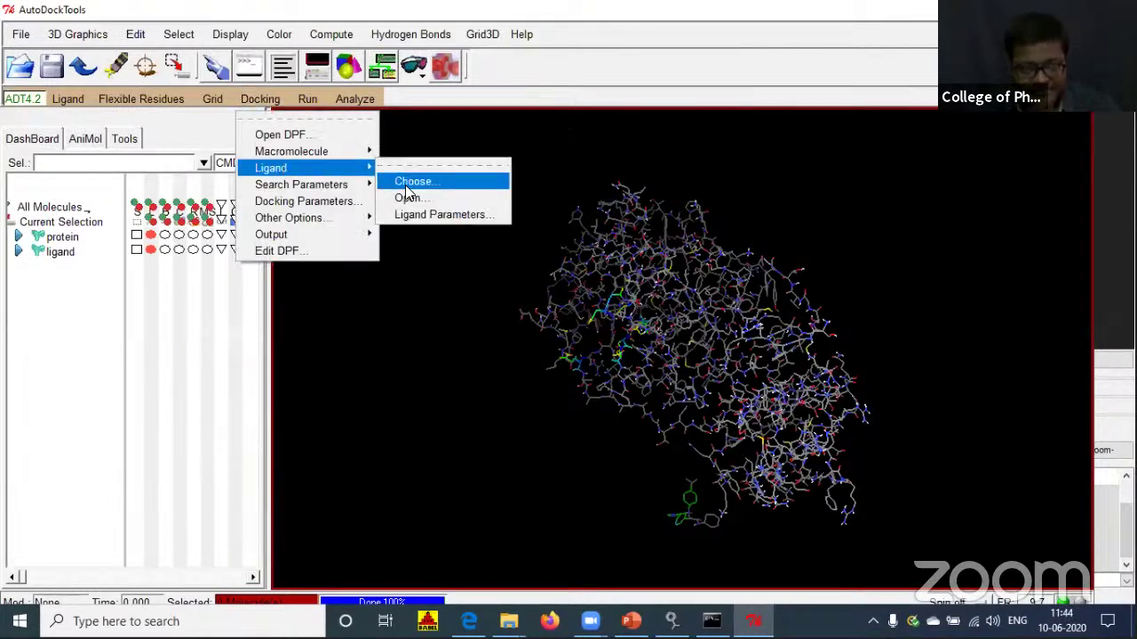
pyautogui.click(39, 80)
pyautogui.click(97, 229)
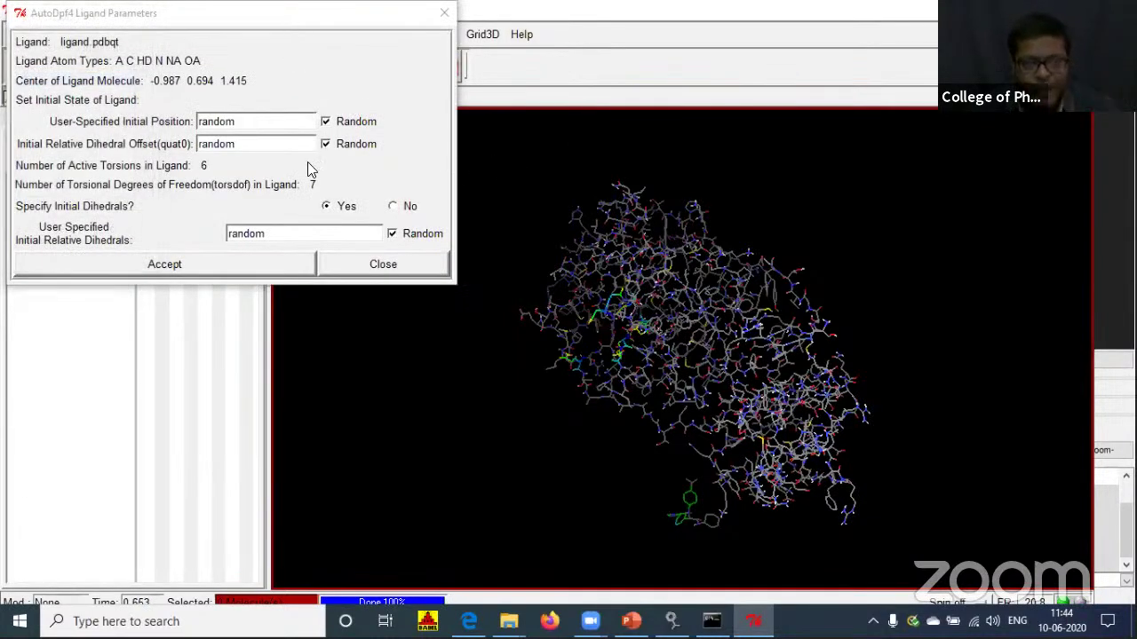
pyautogui.click(164, 266)
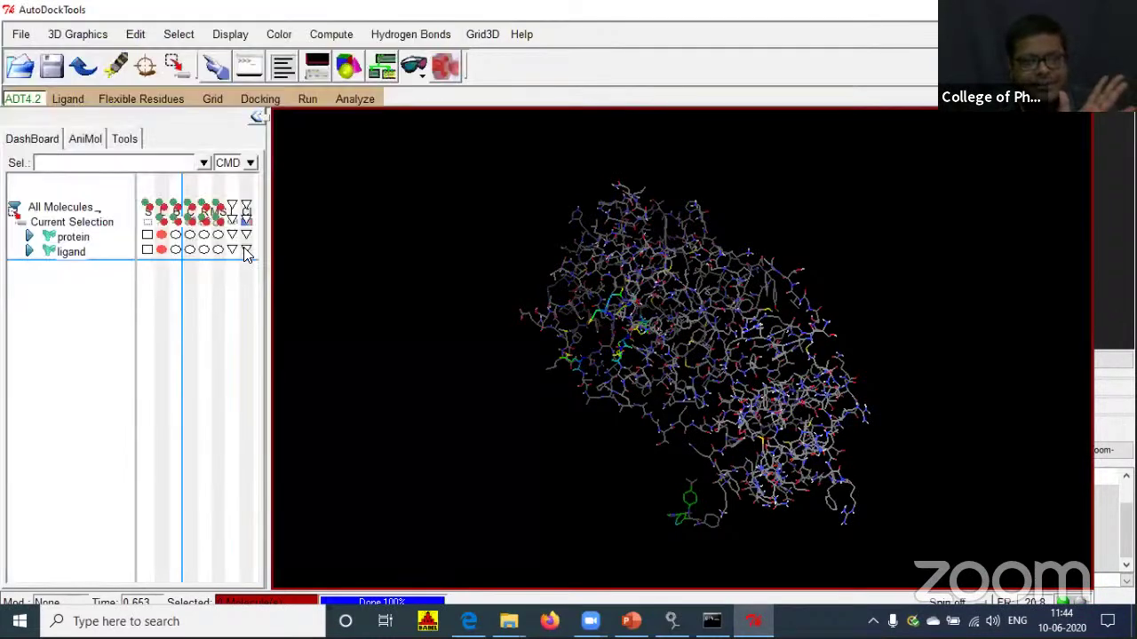
# Select Genetic Algorithm as the docking search method and accept its default parameters.
pyautogui.click(260, 99)
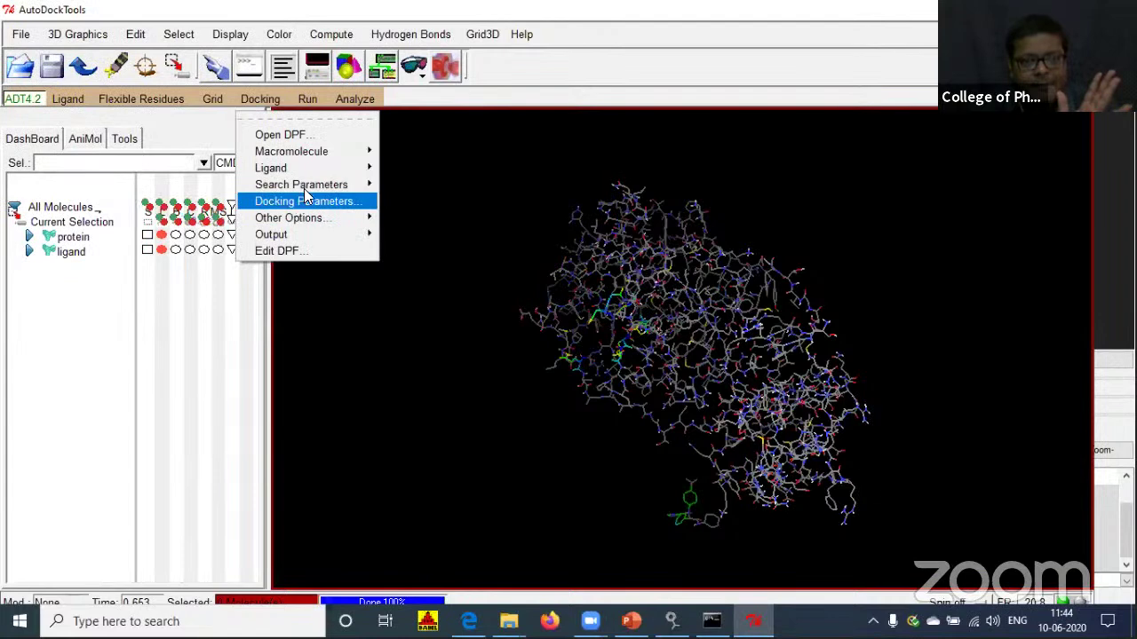
pyautogui.moveTo(310, 187)
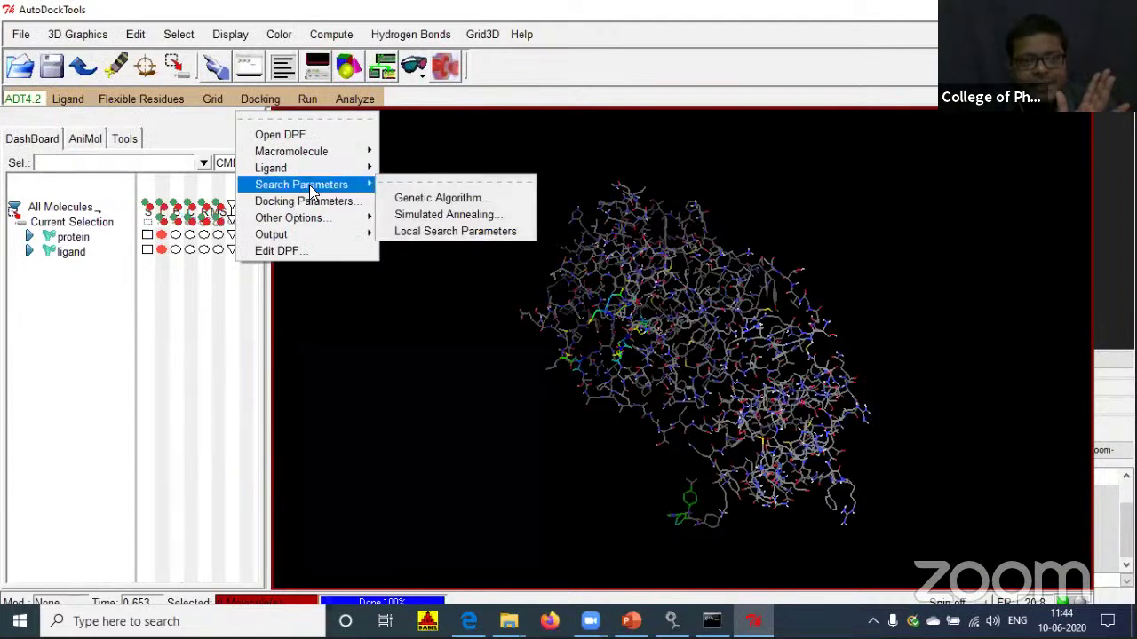
pyautogui.click(441, 198)
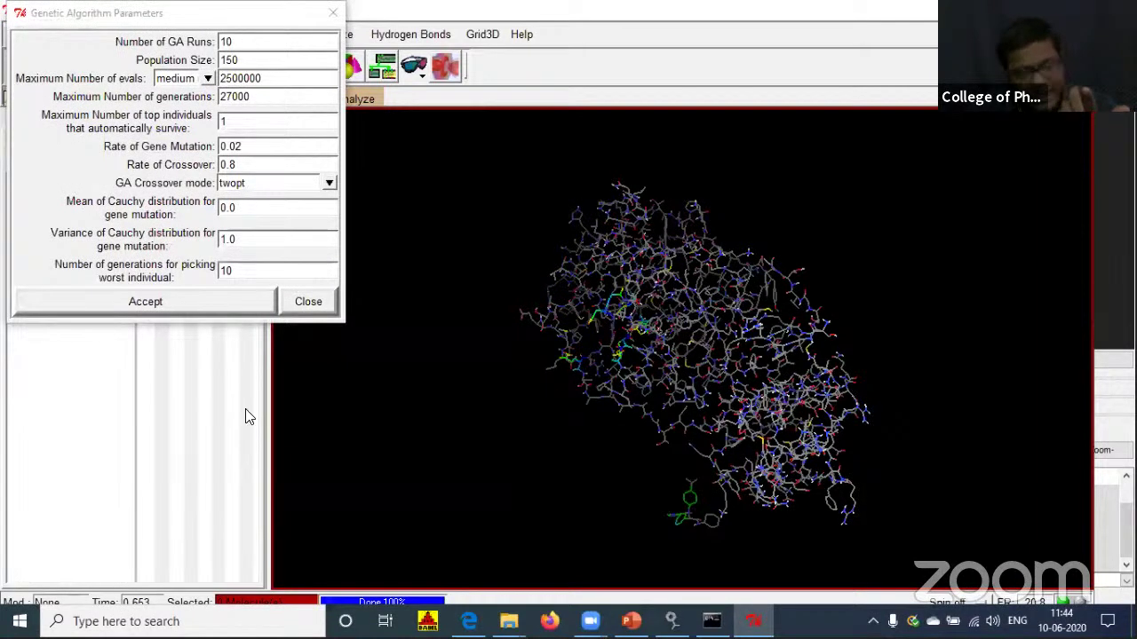
pyautogui.click(213, 301)
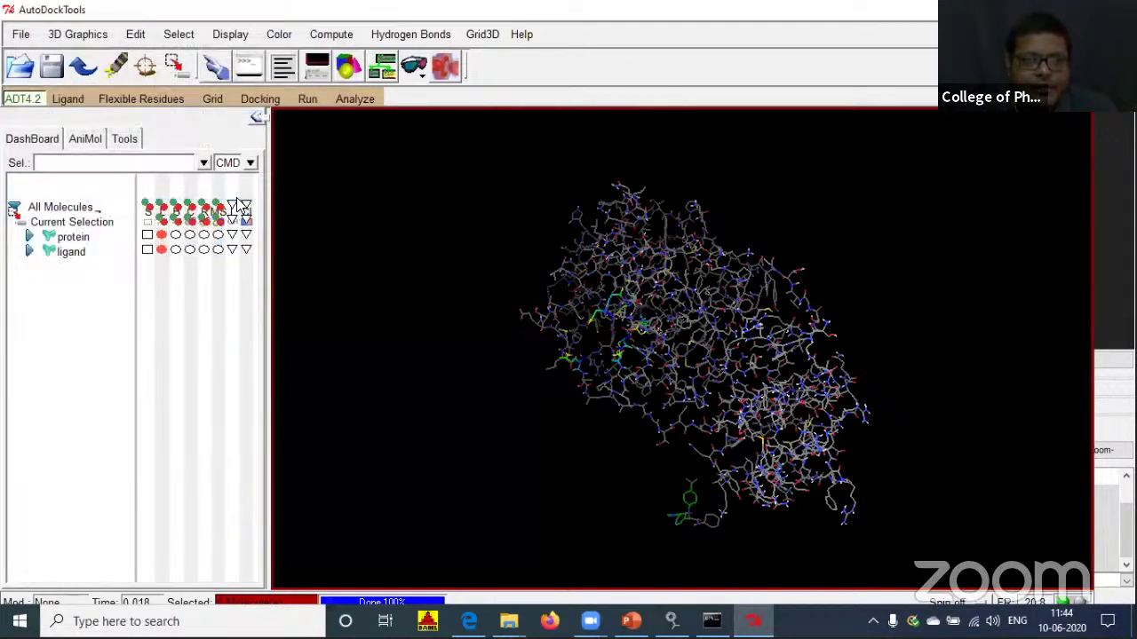
# Write the Lamarckian GA (4.2) docking parameter file to the demo folder as dock.dpf.
pyautogui.click(260, 98)
pyautogui.moveTo(306, 233)
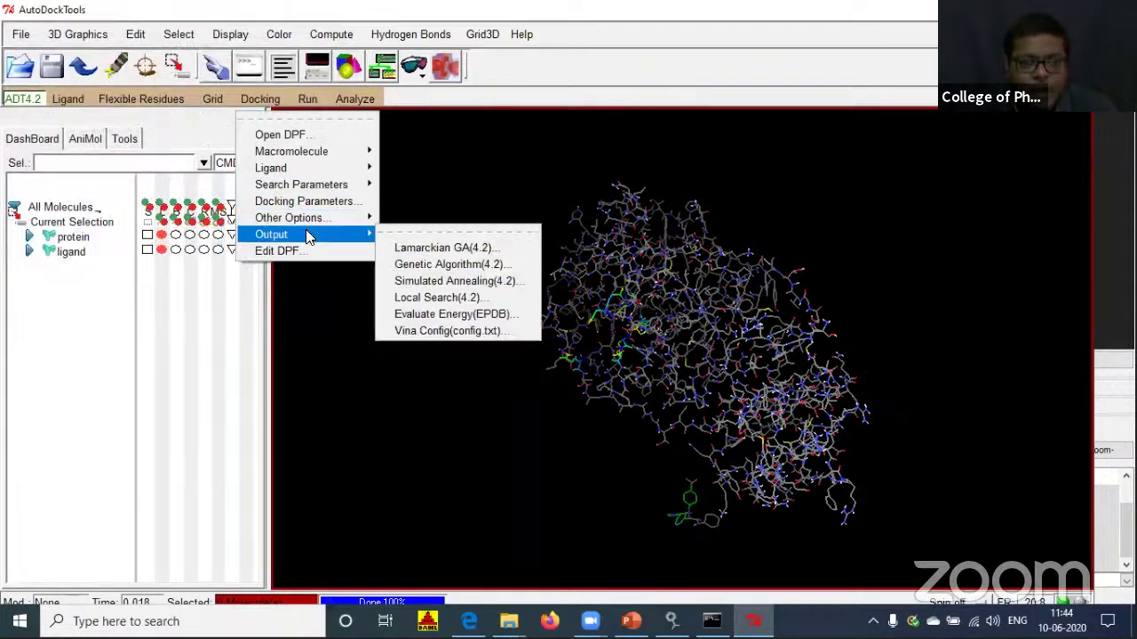
pyautogui.click(444, 248)
pyautogui.write('do')
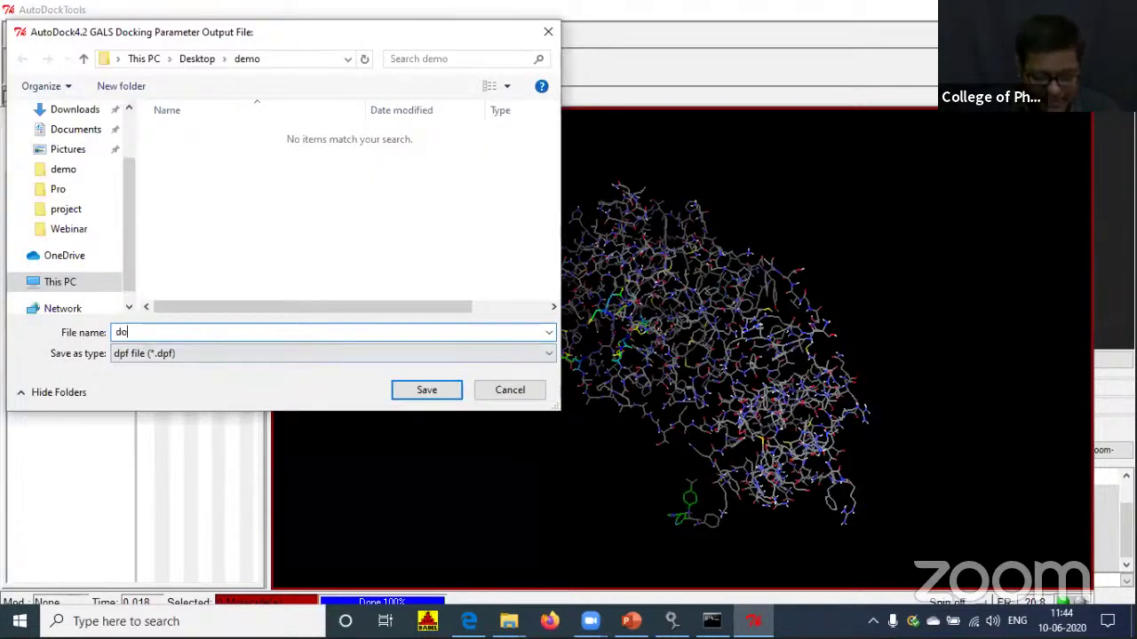
pyautogui.write('ck.dp')
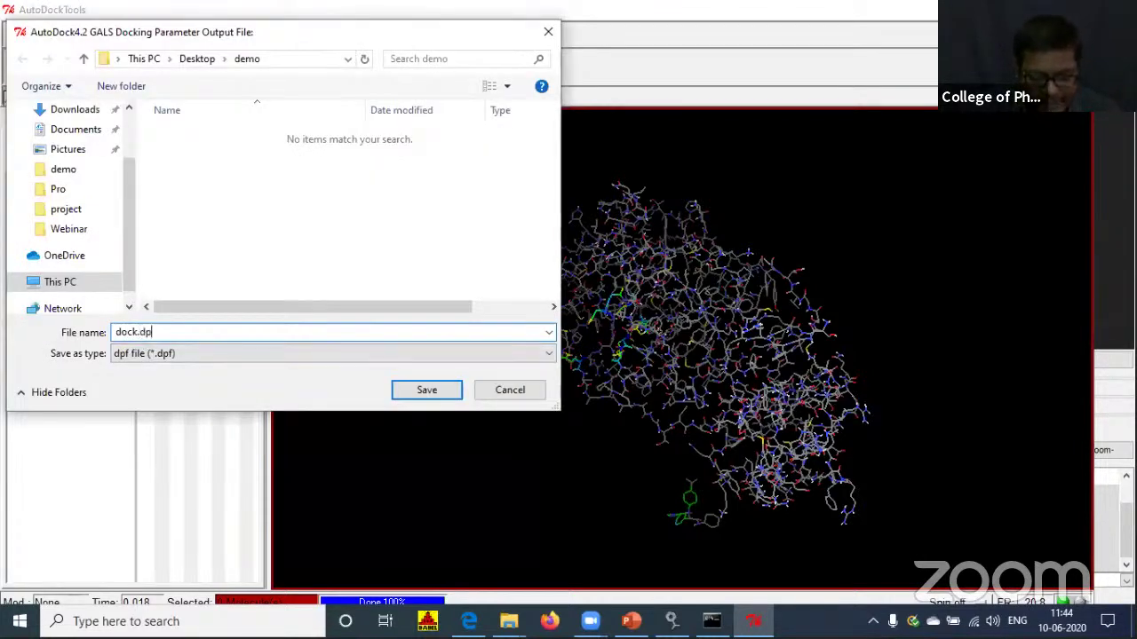
pyautogui.write('f')
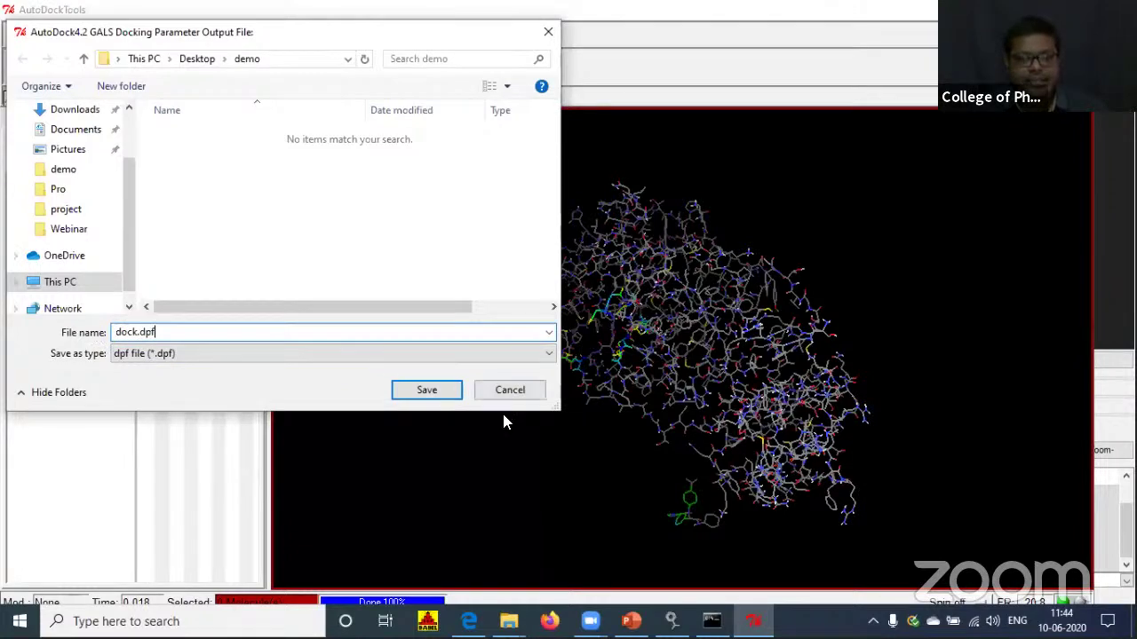
pyautogui.click(423, 392)
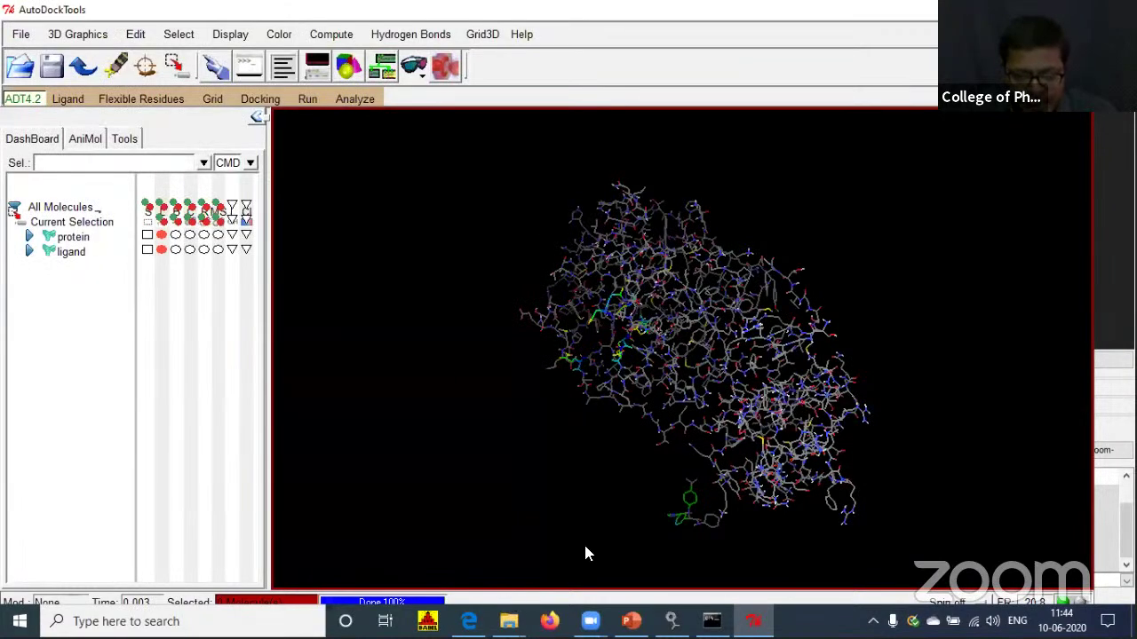
# Refresh the demo folder in File Explorer to check the saved parameter files, and return to AutoDockTools.
pyautogui.moveTo(509, 620)
pyautogui.click(654, 584)
pyautogui.rightClick(399, 451)
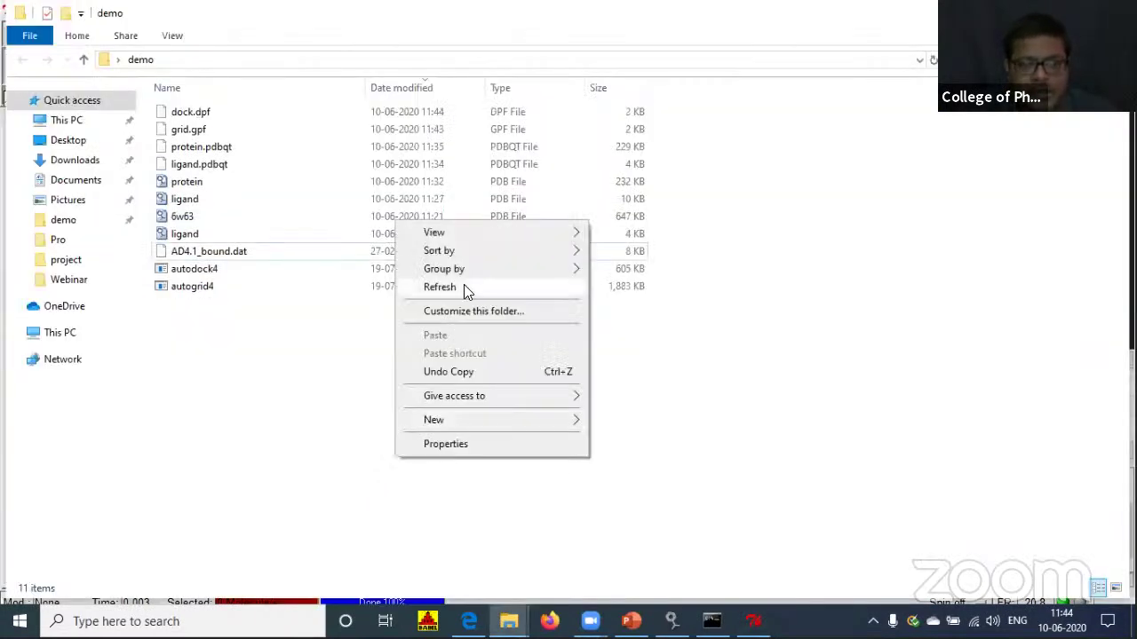
pyautogui.click(464, 286)
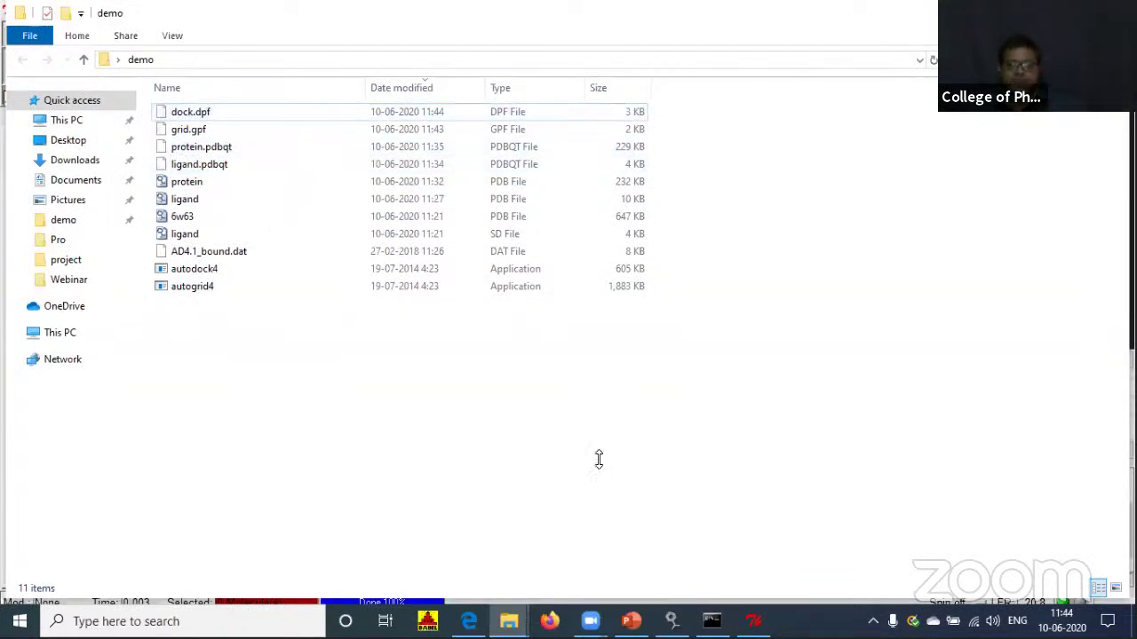
pyautogui.click(753, 621)
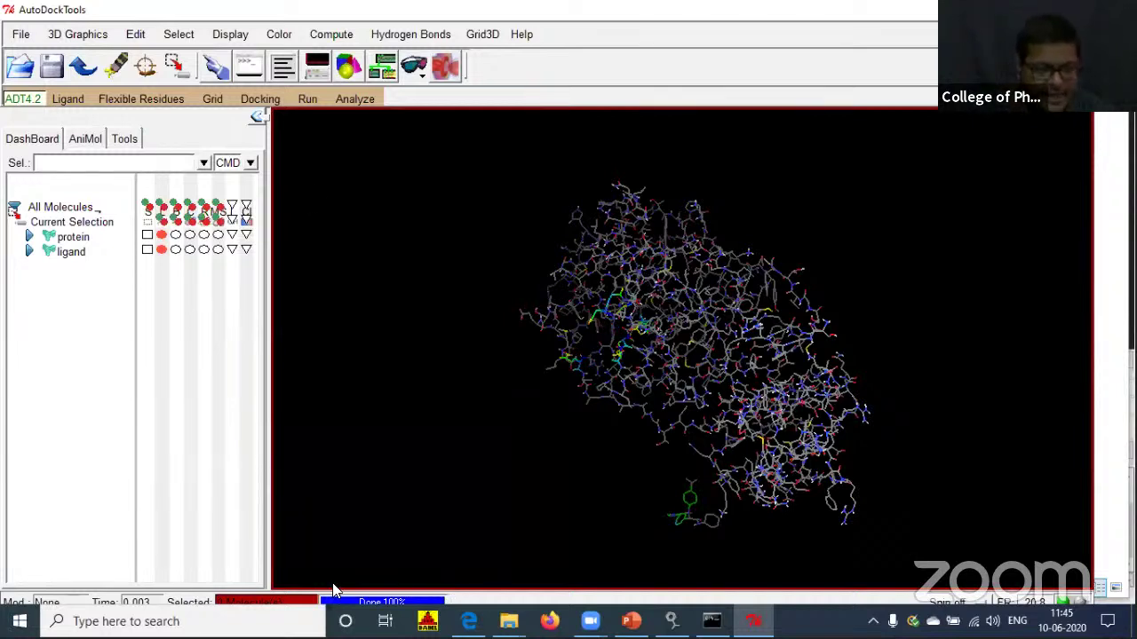
# Launch a Windows Command Prompt with cmd and shift its window slightly up over AutoDockTools.
pyautogui.press('super+r')
pyautogui.write('cmd')
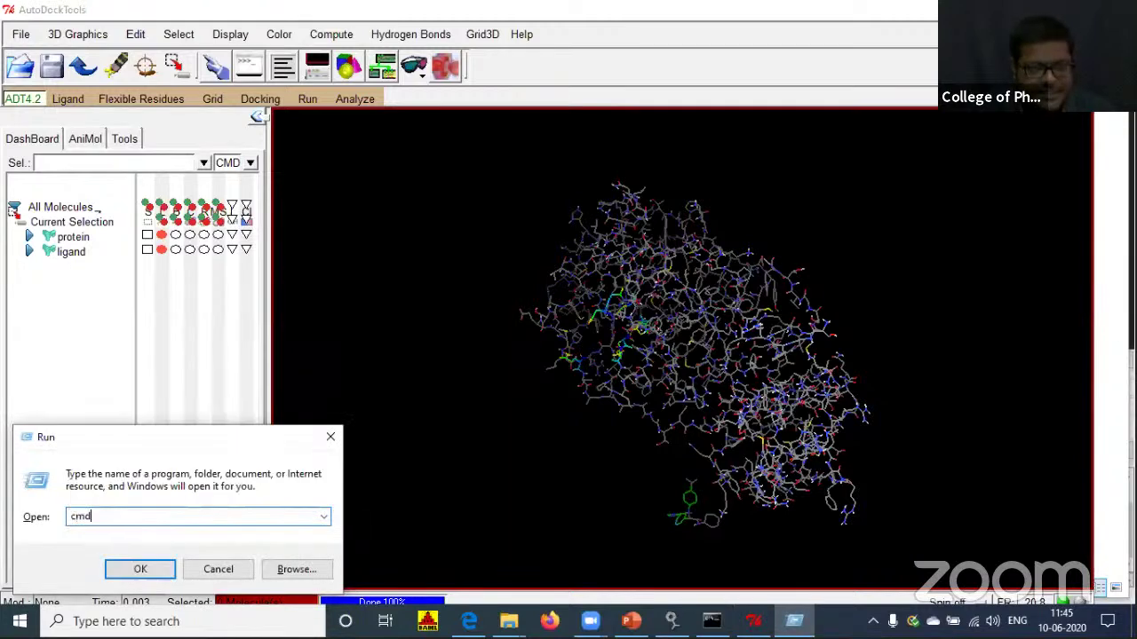
pyautogui.press('Return')
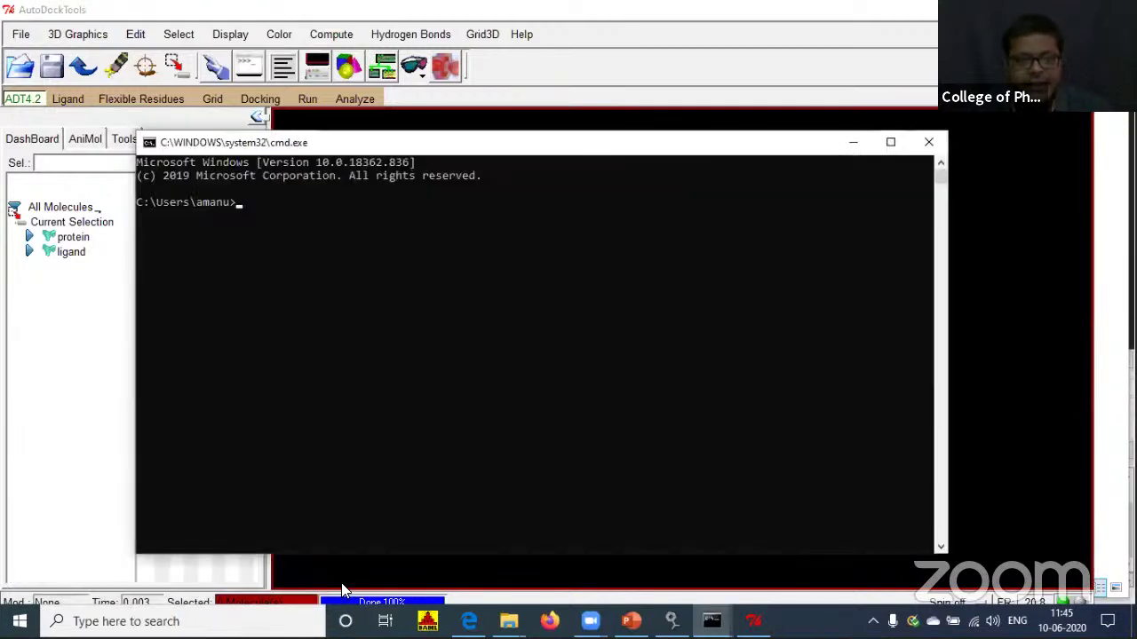
pyautogui.moveTo(560, 149); pyautogui.dragTo(599, 114)
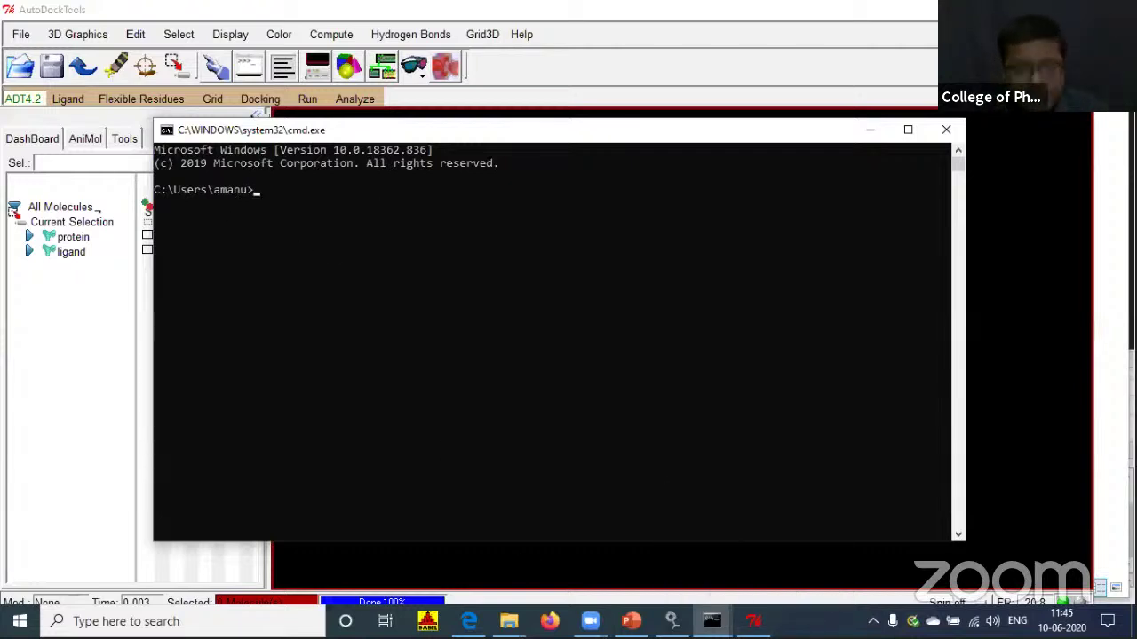
# Look up the demo folder's path in File Explorer and change the Command Prompt's directory to Desktop and its demo subfolder.
pyautogui.moveTo(509, 621)
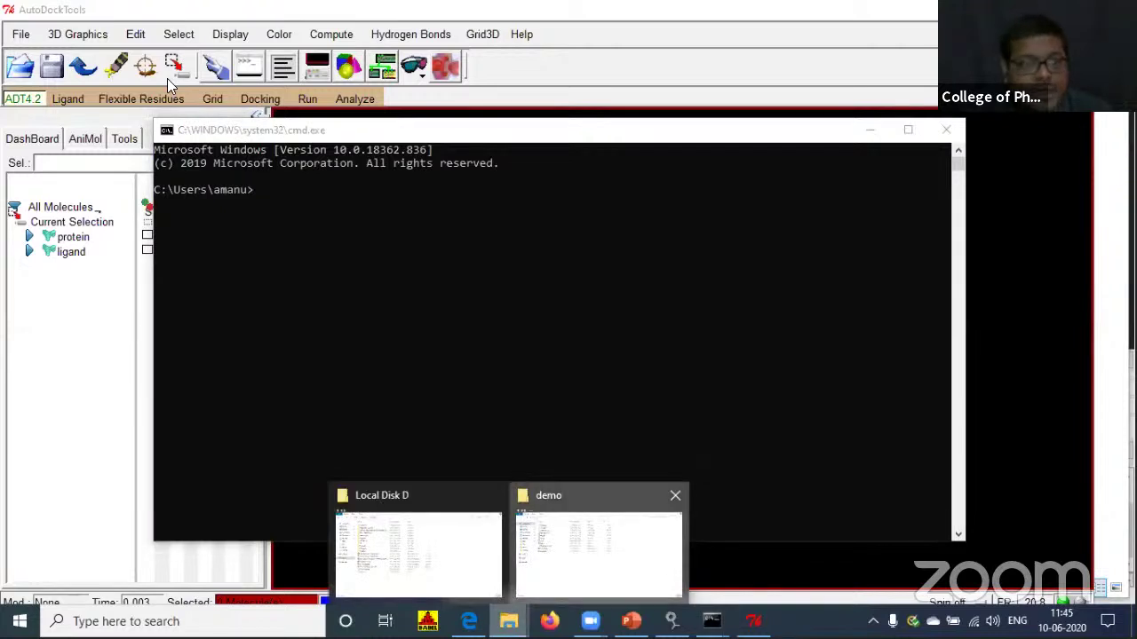
pyautogui.click(582, 575)
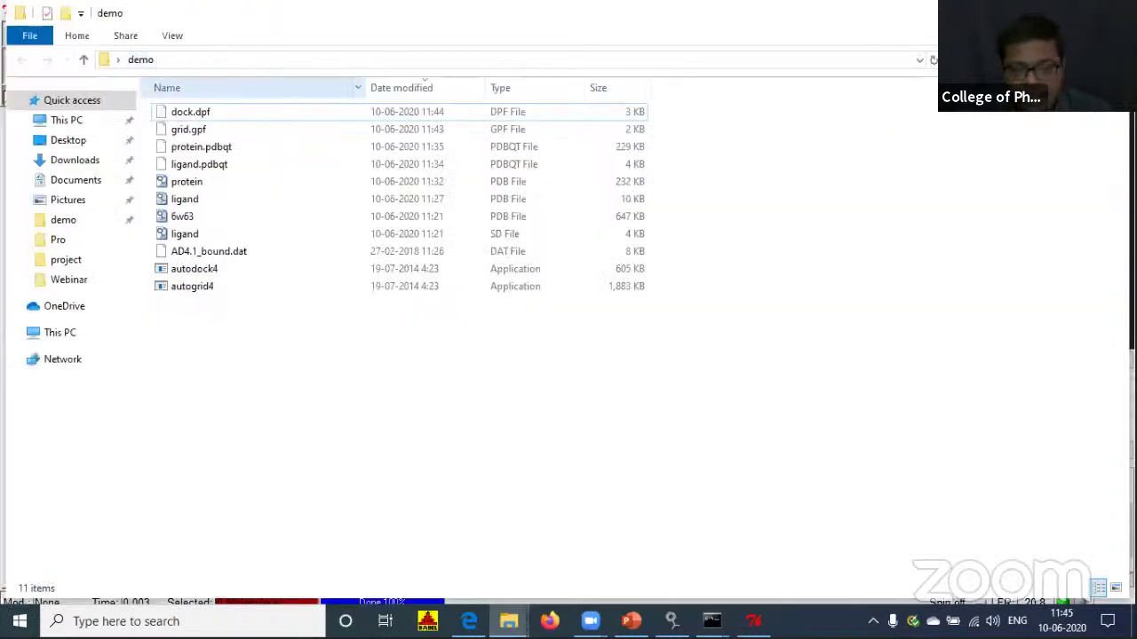
pyautogui.click(325, 60)
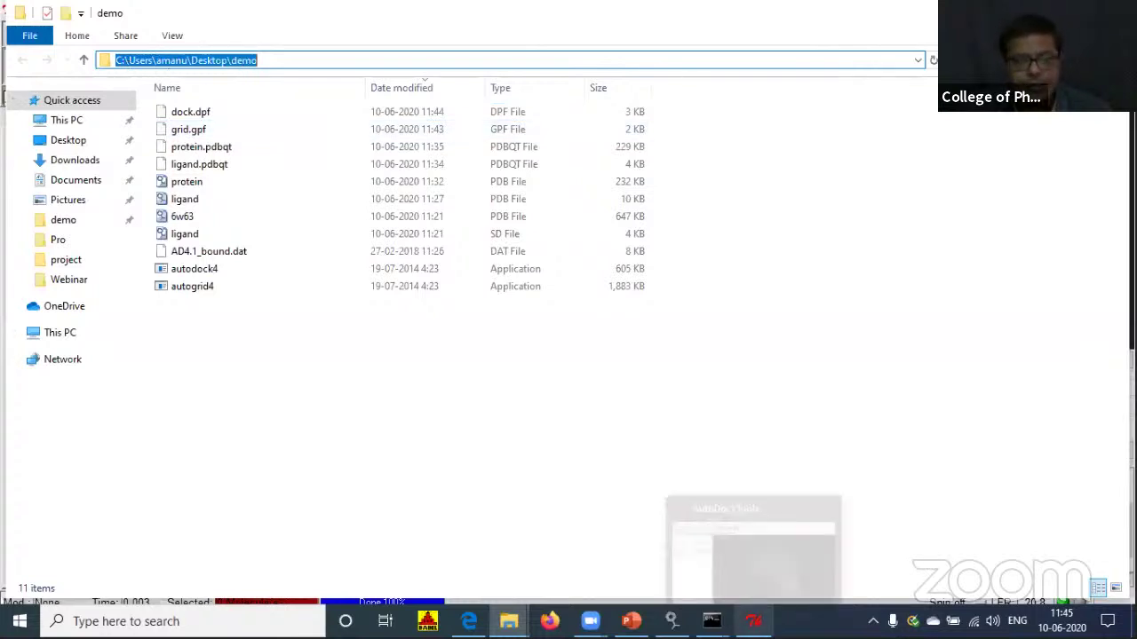
pyautogui.write('cd D')
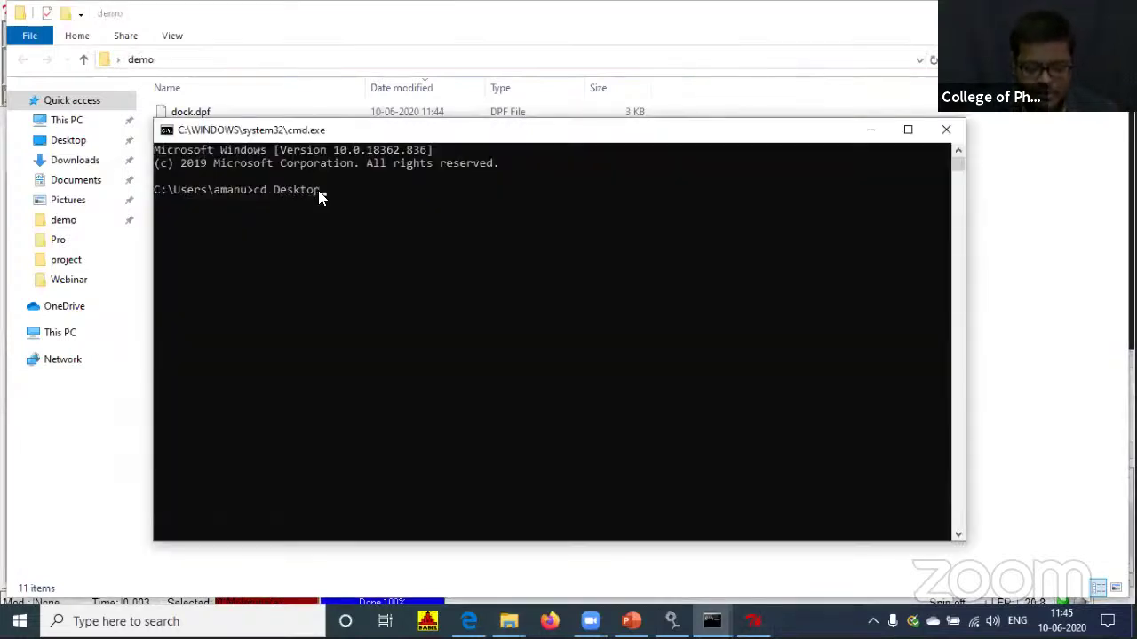
pyautogui.write('esktop')
pyautogui.press('Return')
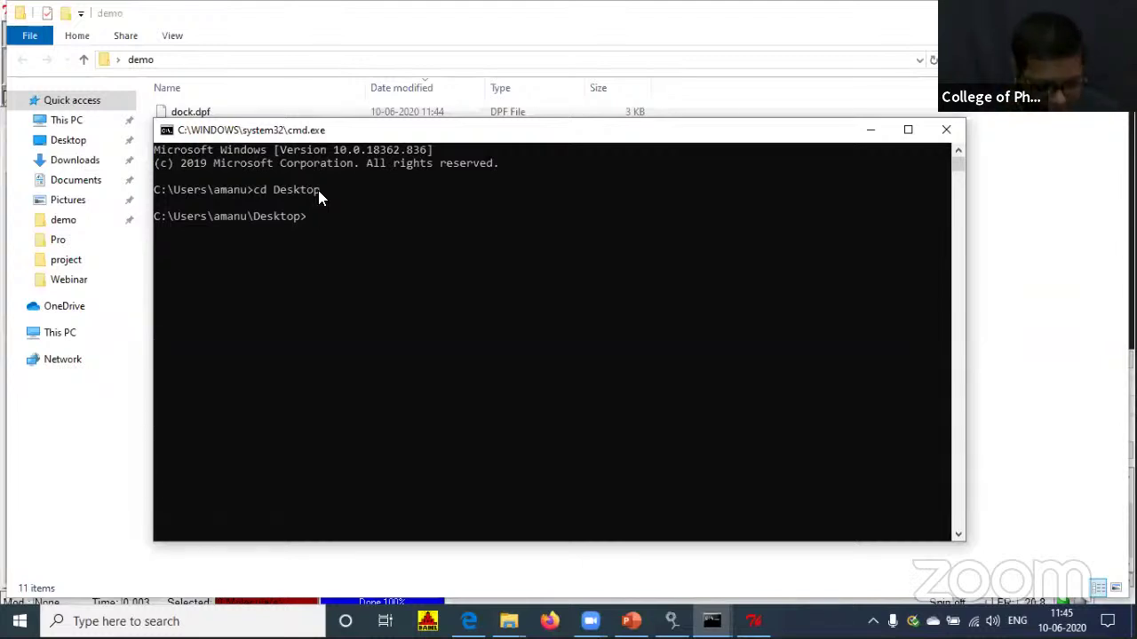
pyautogui.write('cd demo')
pyautogui.press('Return')
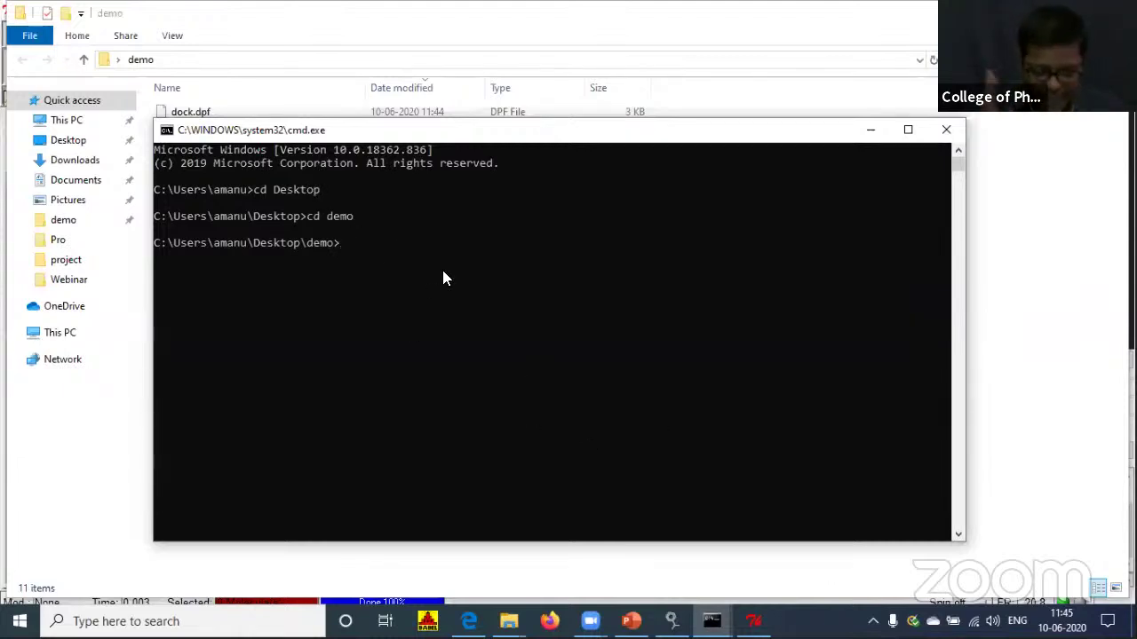
# Run AutoGrid in the demo folder with the command autogrid4.exe -p grid.gpf -l grid.glg.
pyautogui.write('autog')
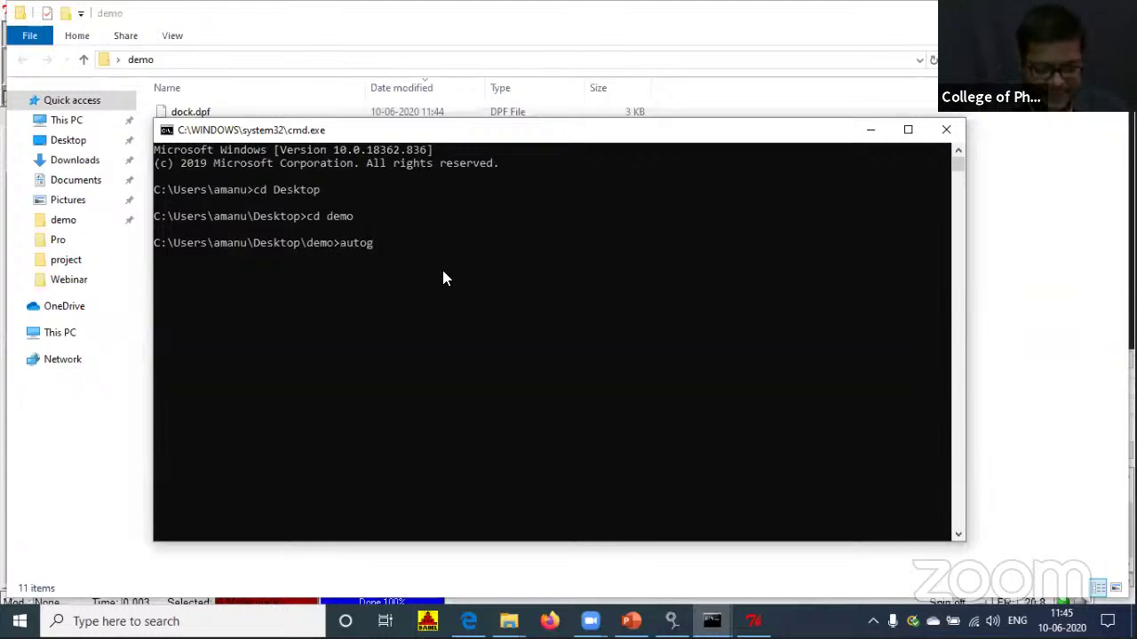
pyautogui.write('rid4')
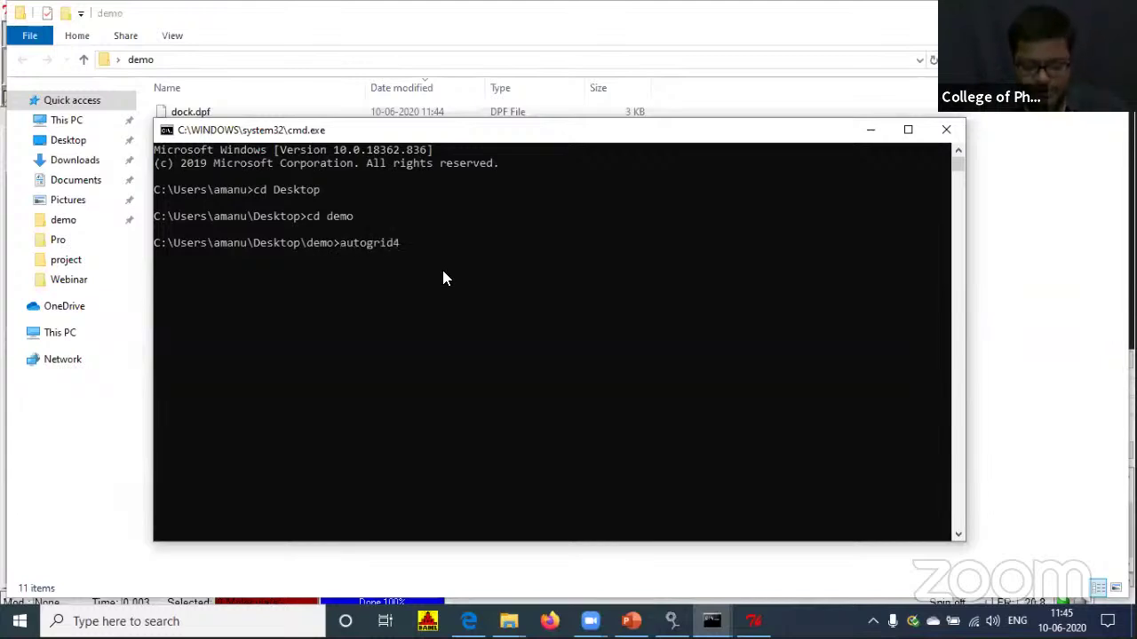
pyautogui.write('.exe')
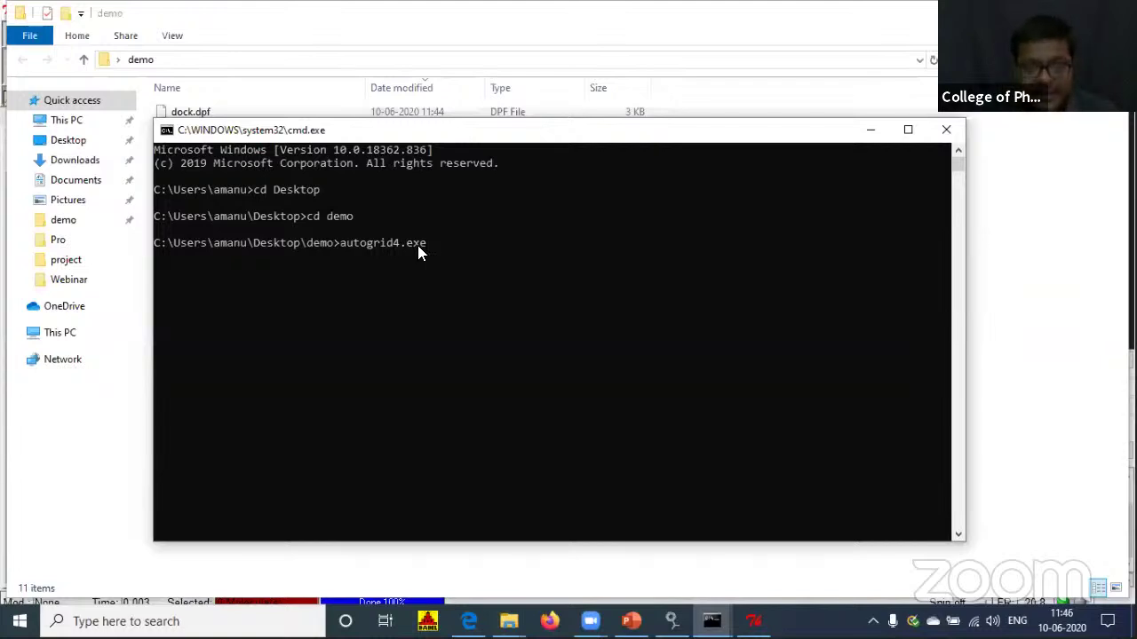
pyautogui.write('-p')
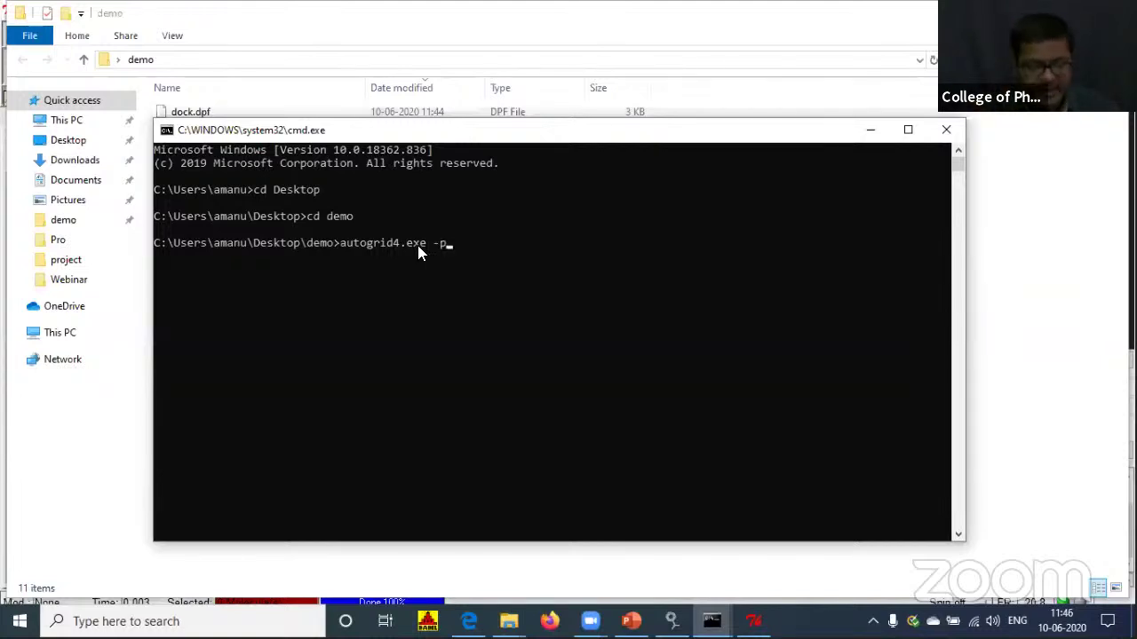
pyautogui.write(' gr')
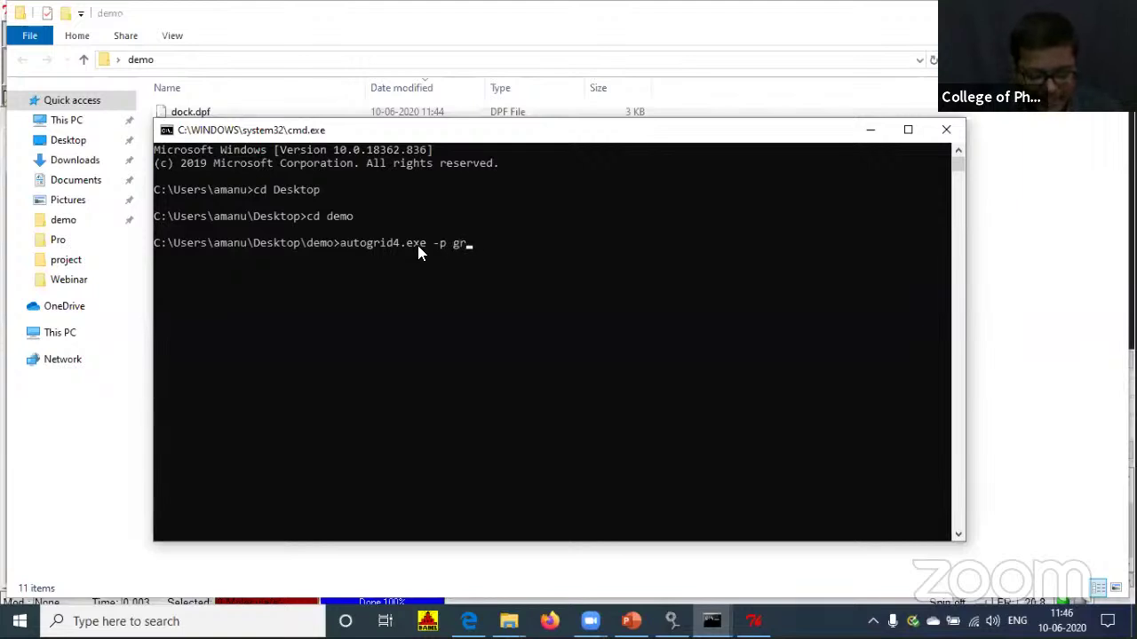
pyautogui.write('id')
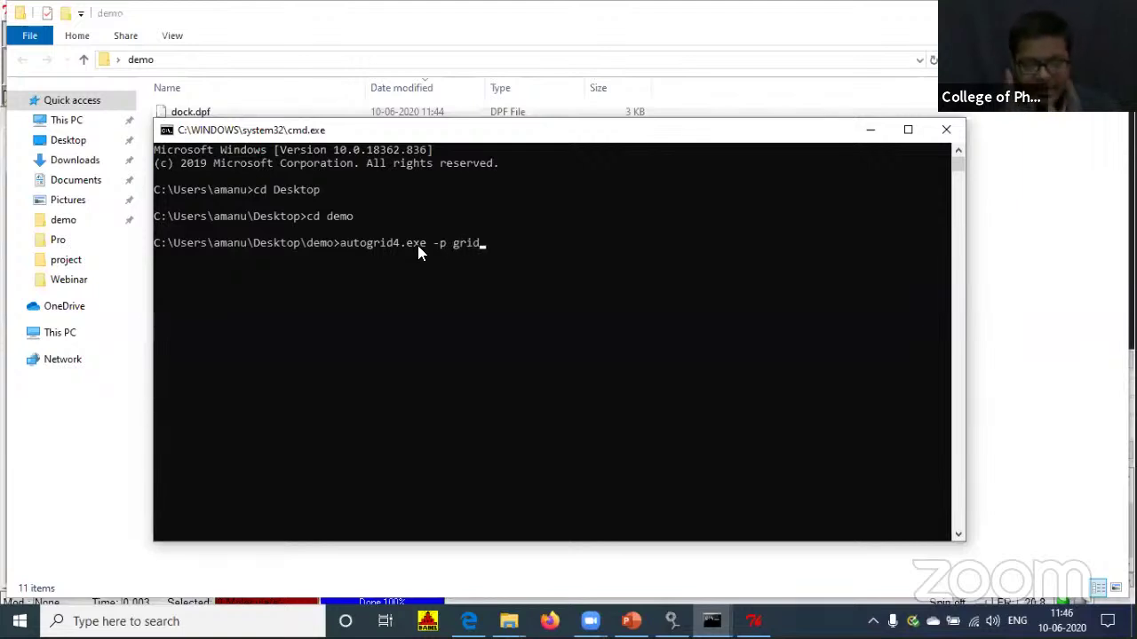
pyautogui.write('.gpf')
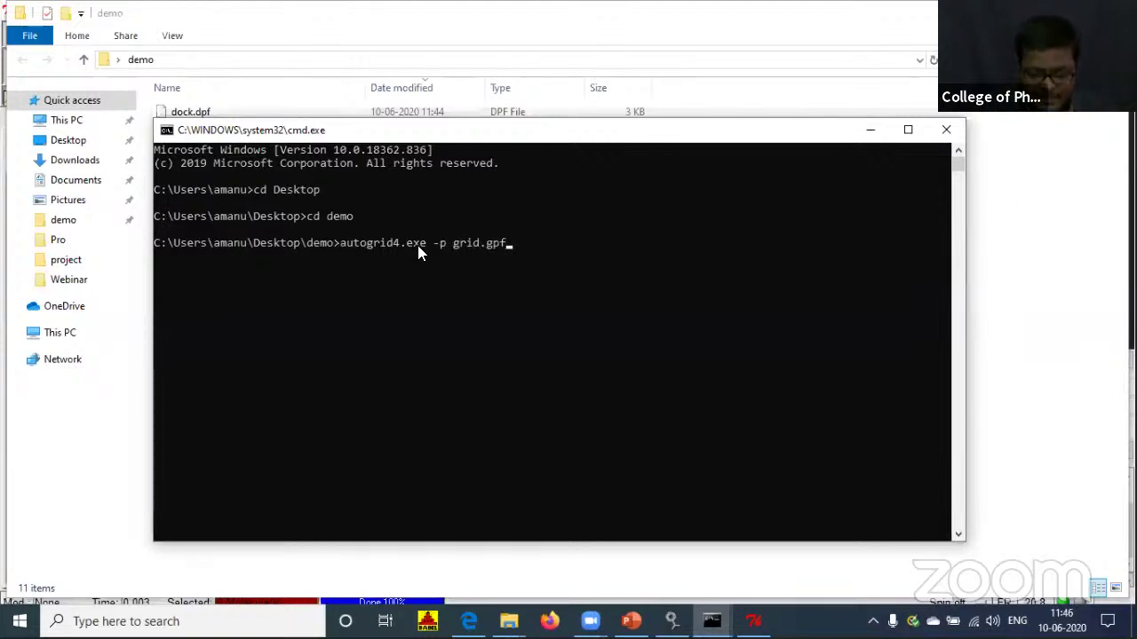
pyautogui.write(' -l ')
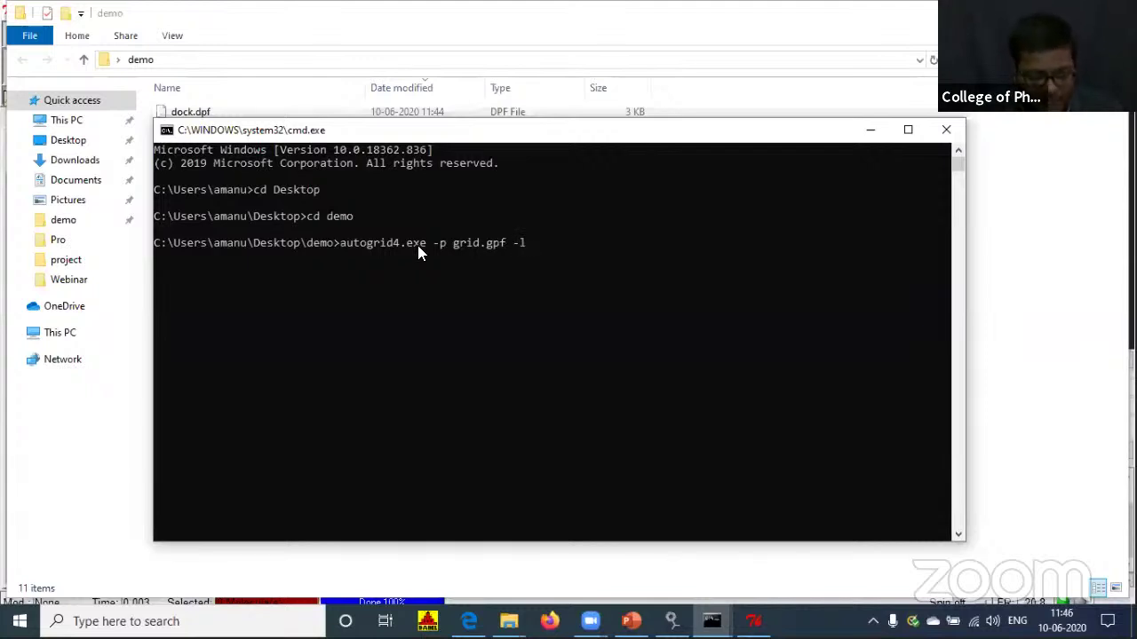
pyautogui.write('g')
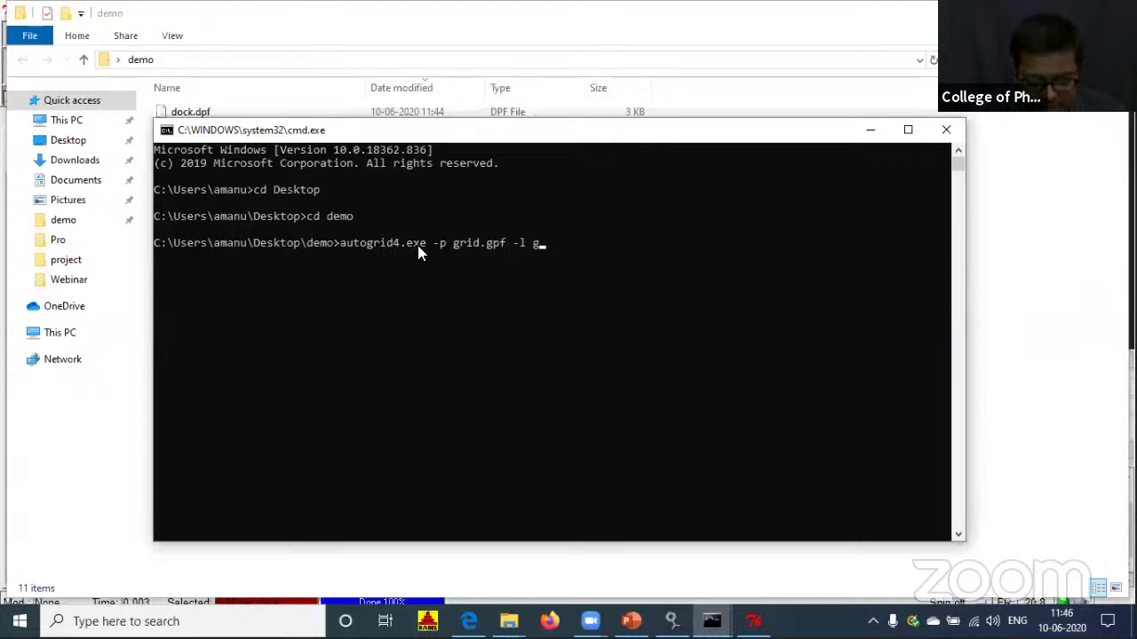
pyautogui.write('rid.glg')
pyautogui.press('Return')
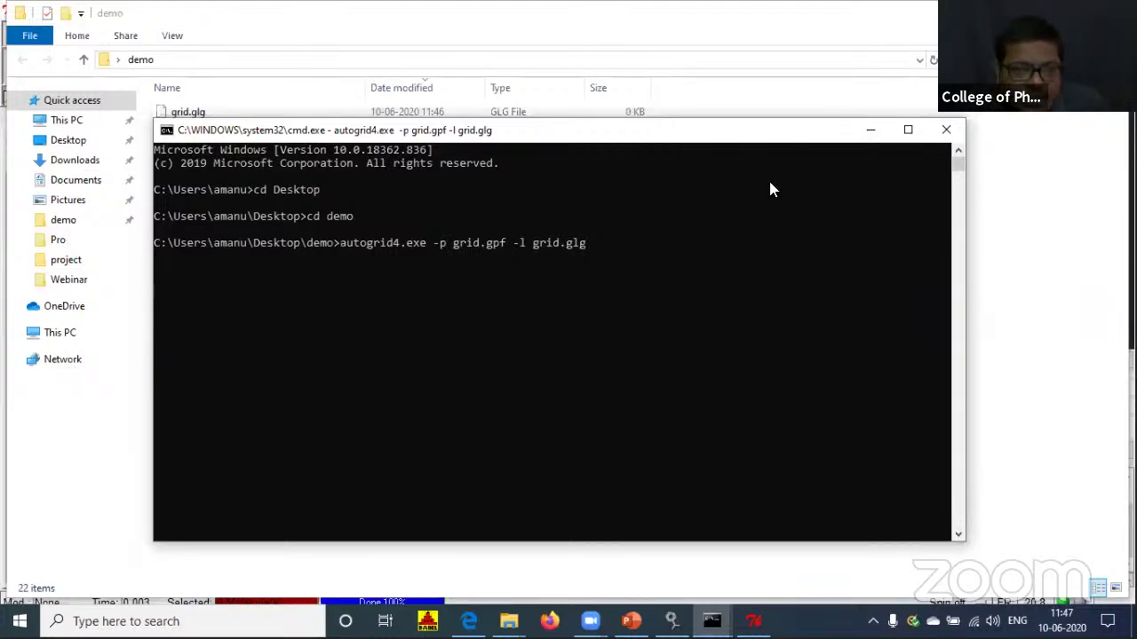
# Check the AutoGrid output files in the demo folder and return to the Command Prompt.
pyautogui.click(867, 131)
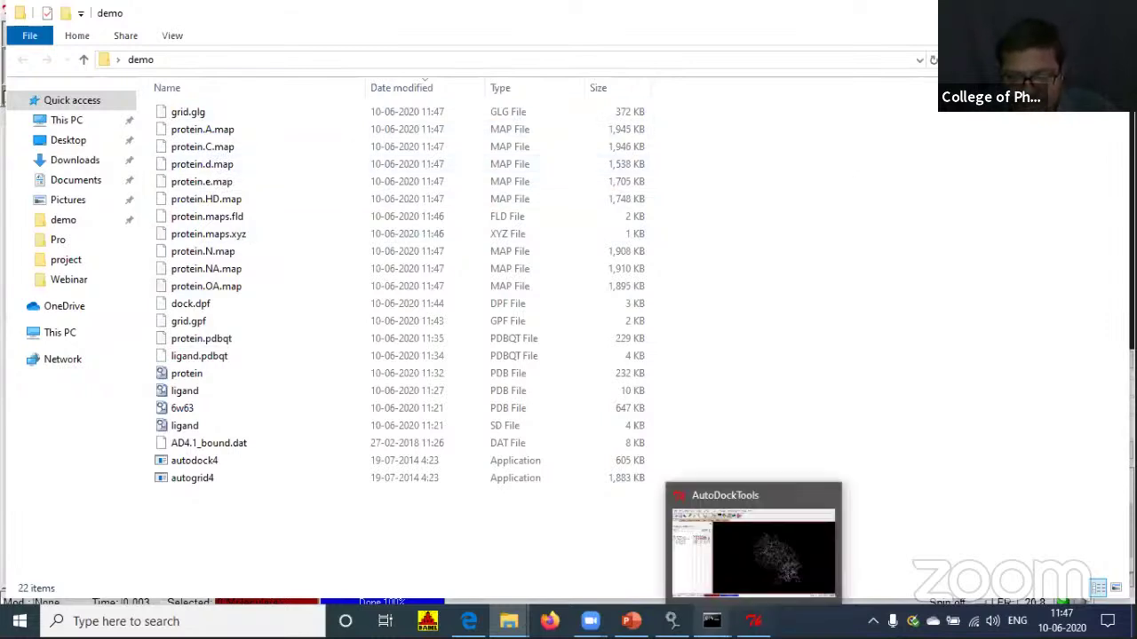
pyautogui.moveTo(712, 621)
pyautogui.click(779, 590)
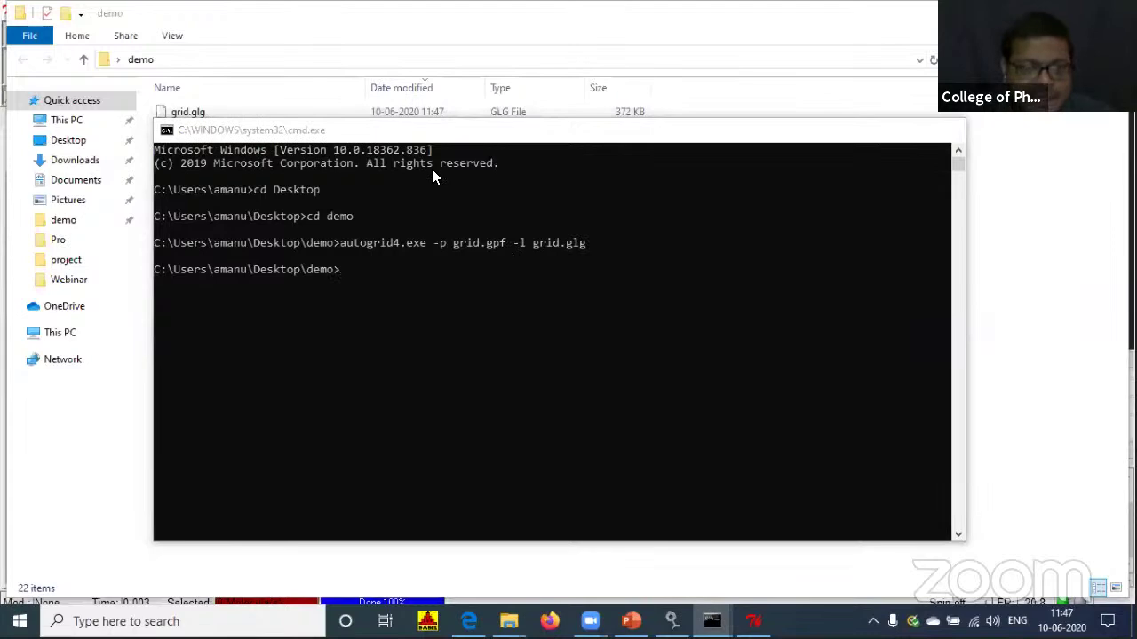
pyautogui.moveTo(759, 563)
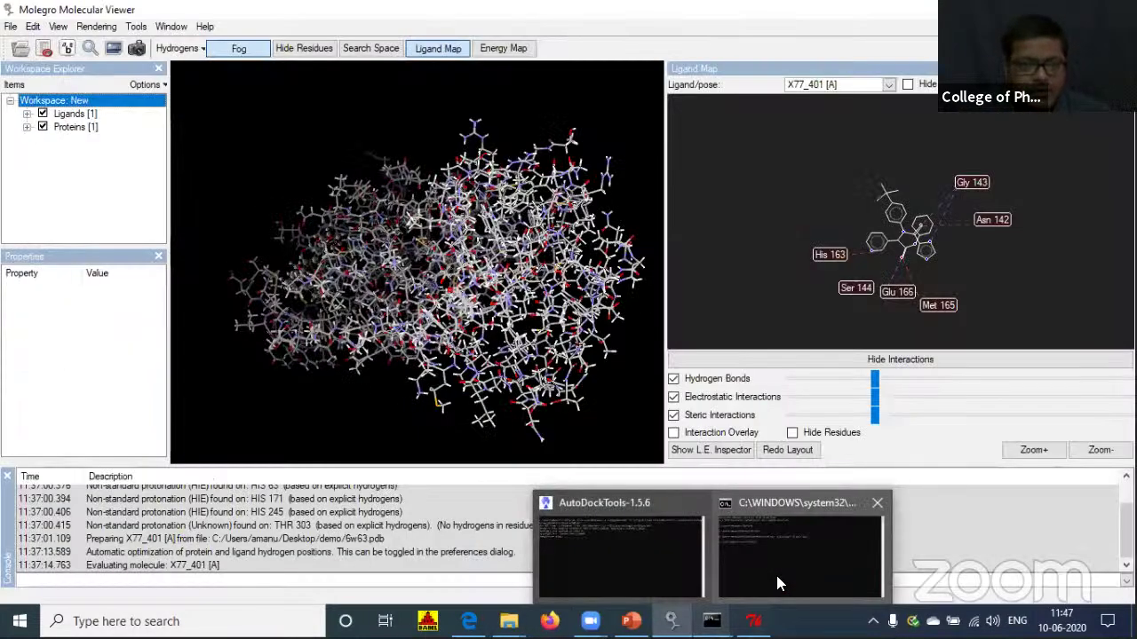
pyautogui.click(777, 575)
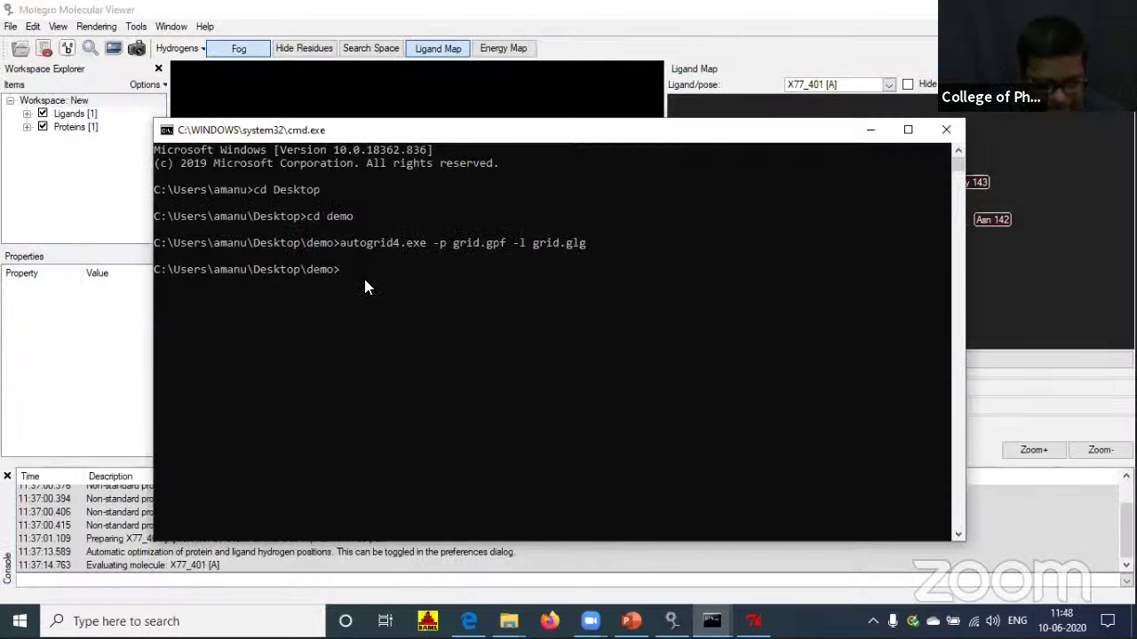
# Enter the docking command autodock4.exe -p dock.dpf -l dock.dlg at the prompt without running it.
pyautogui.write('auto')
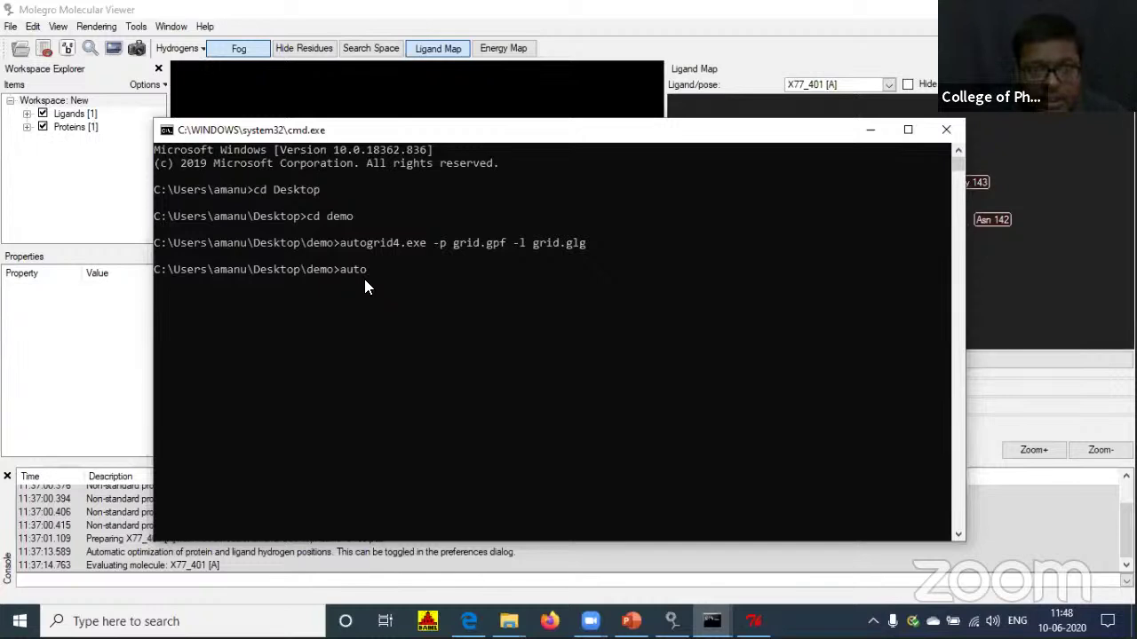
pyautogui.write('dock4.e')
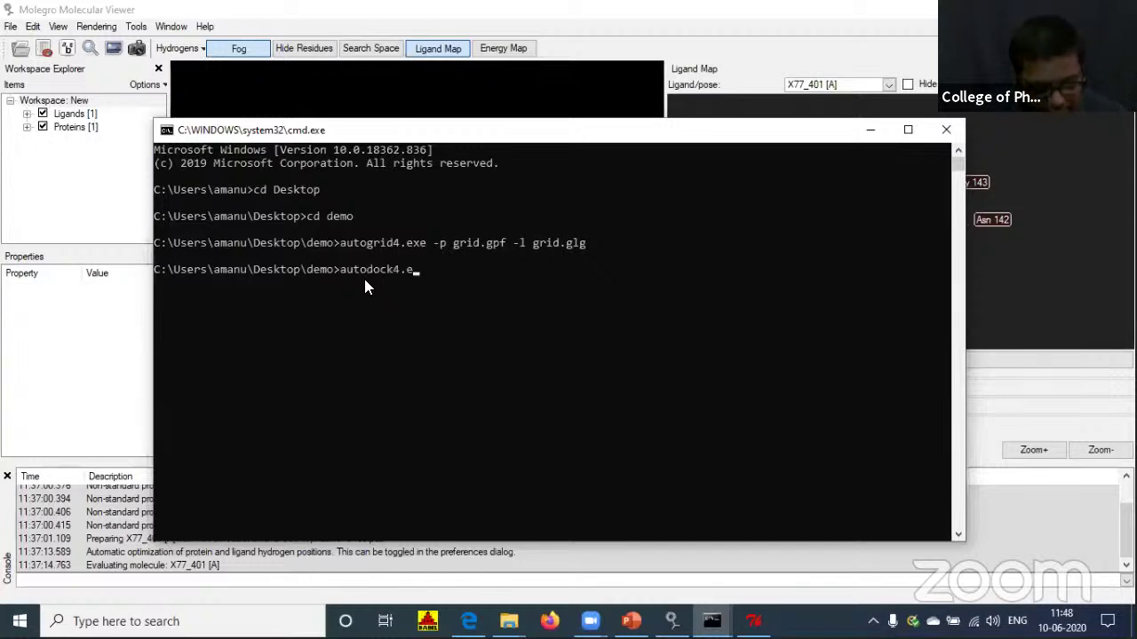
pyautogui.write('xe -p ')
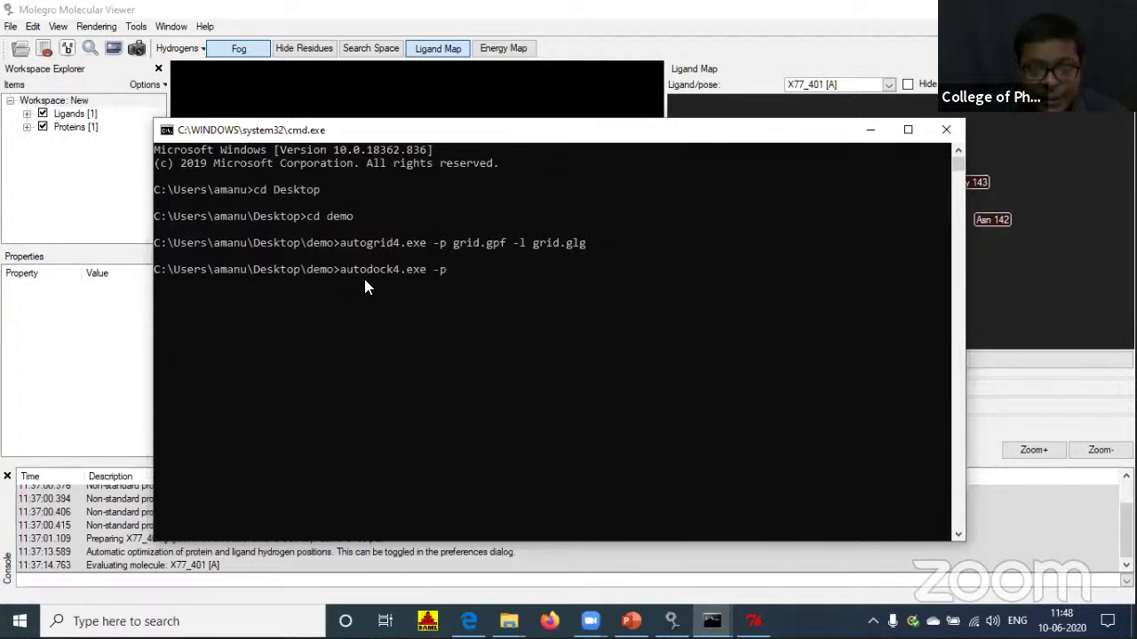
pyautogui.write('dock')
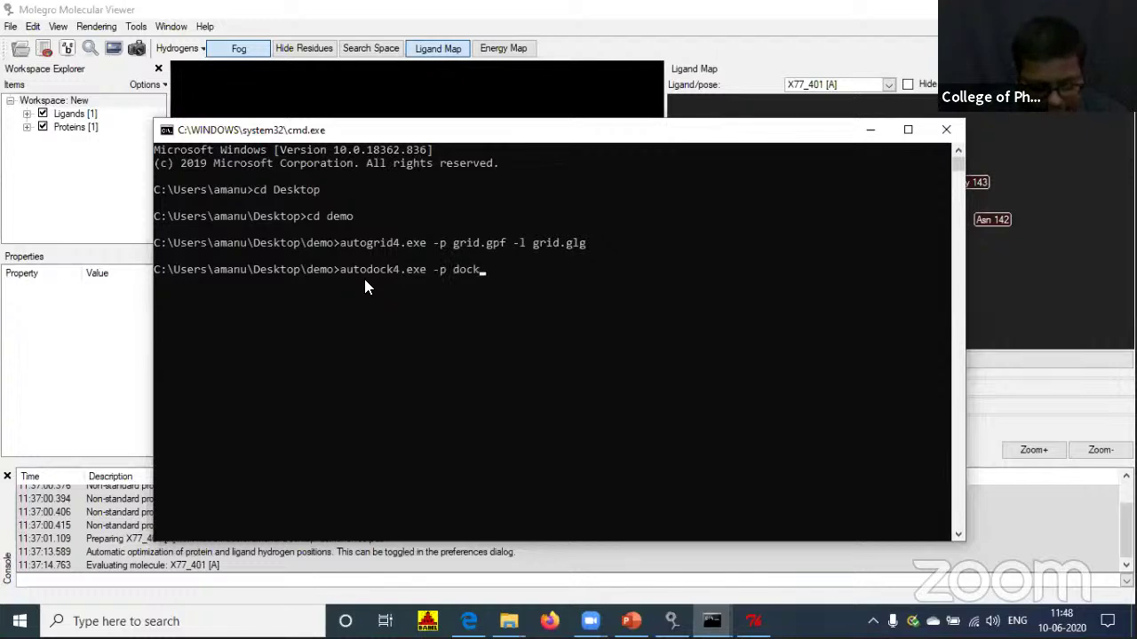
pyautogui.write('.dpf -')
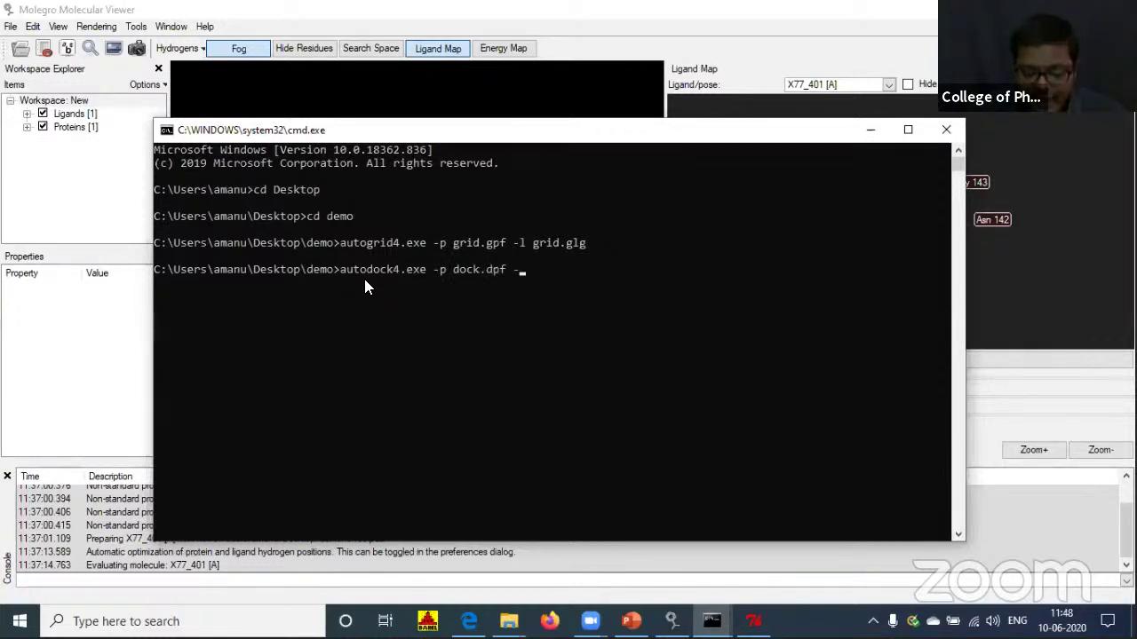
pyautogui.write('l dock.dsl')
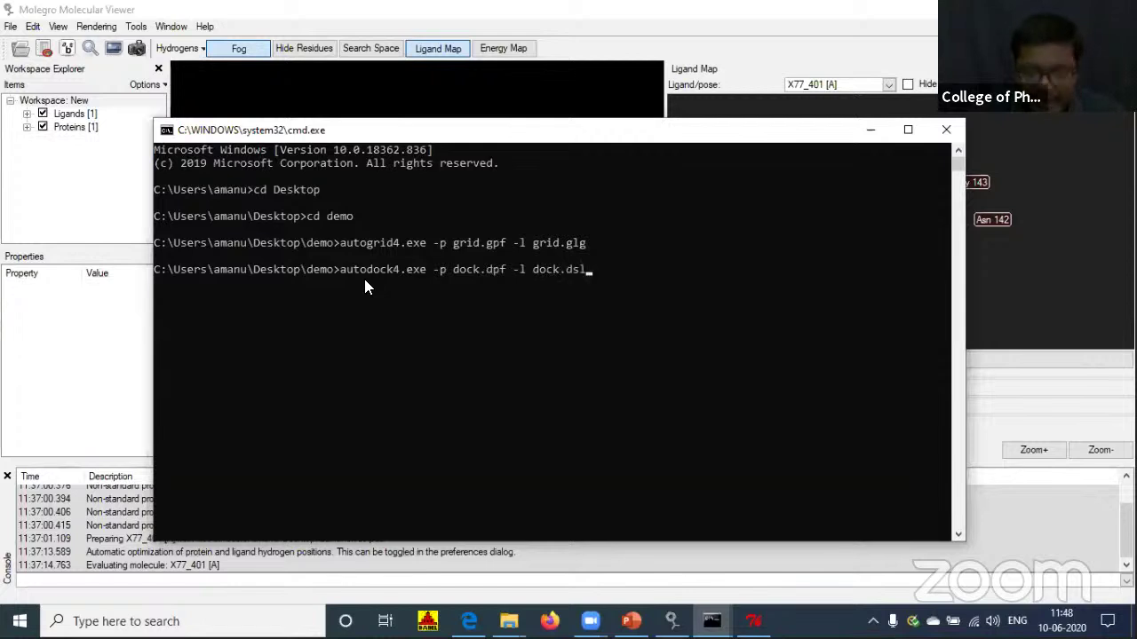
pyautogui.press('BackSpace')
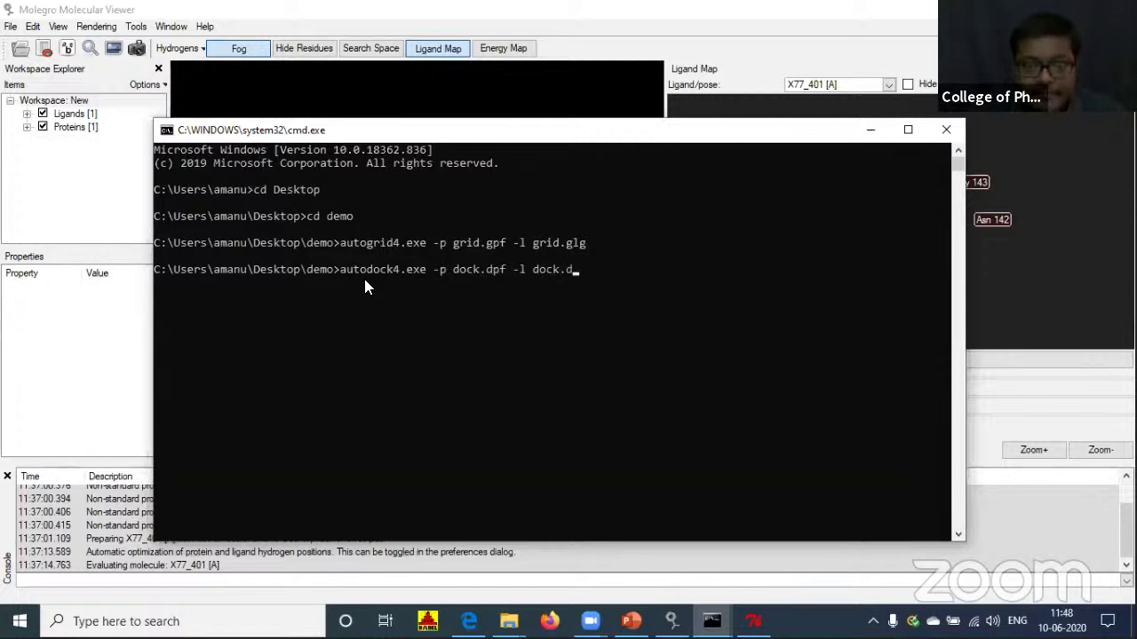
pyautogui.write('lg')
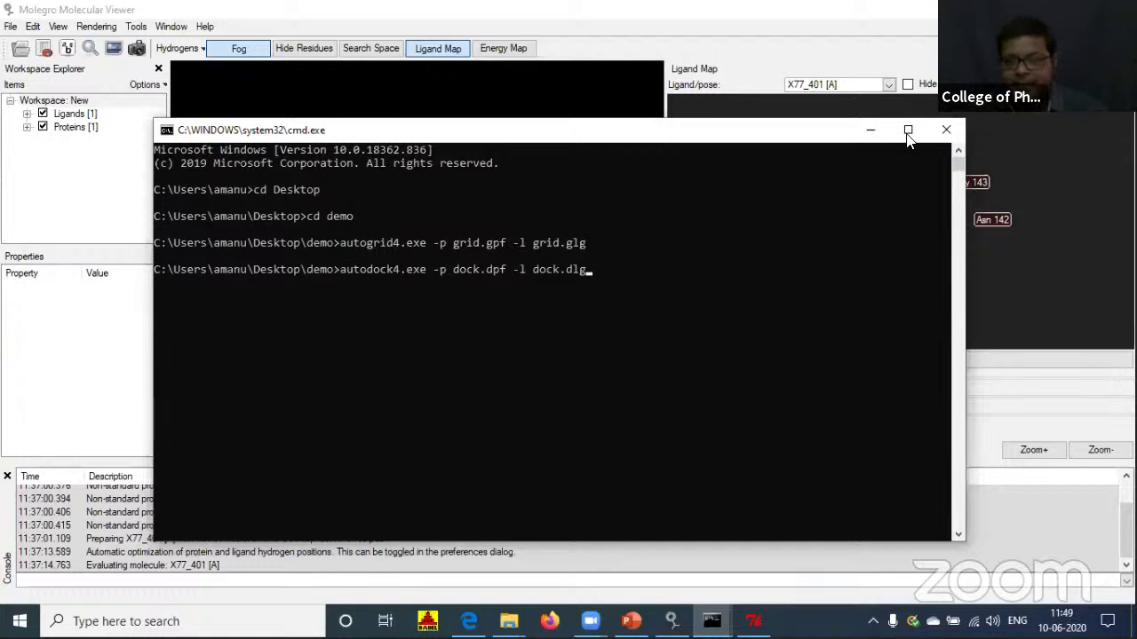
# Minimize the Command Prompt, review the full file list in the demo folder, and show the desktop.
pyautogui.click(871, 131)
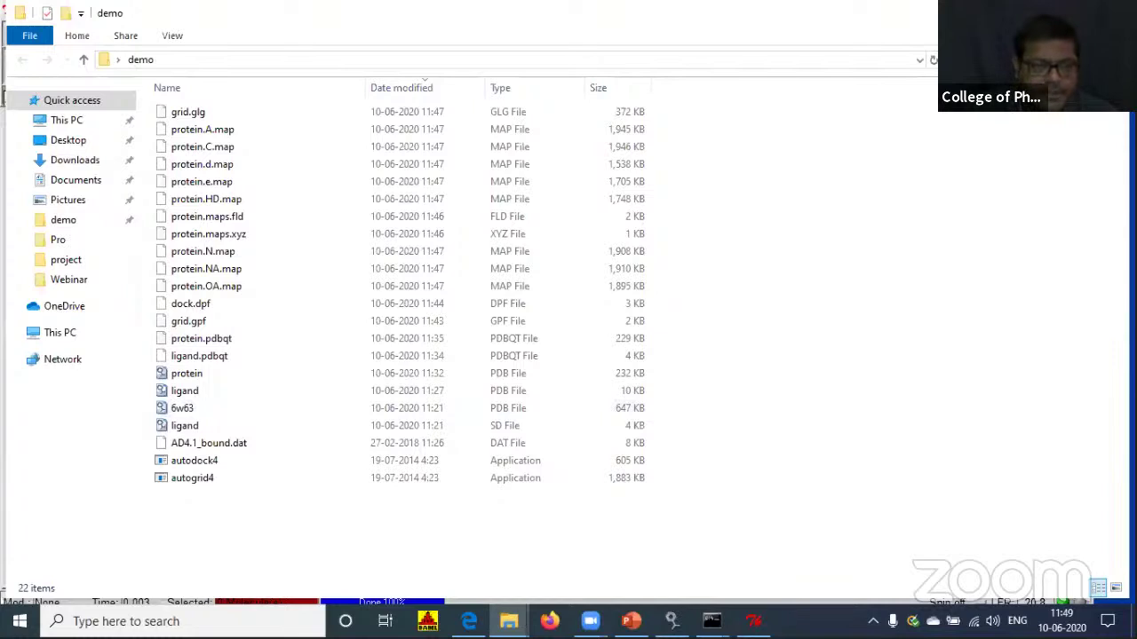
pyautogui.moveTo(271, 108); pyautogui.dragTo(850, 485)
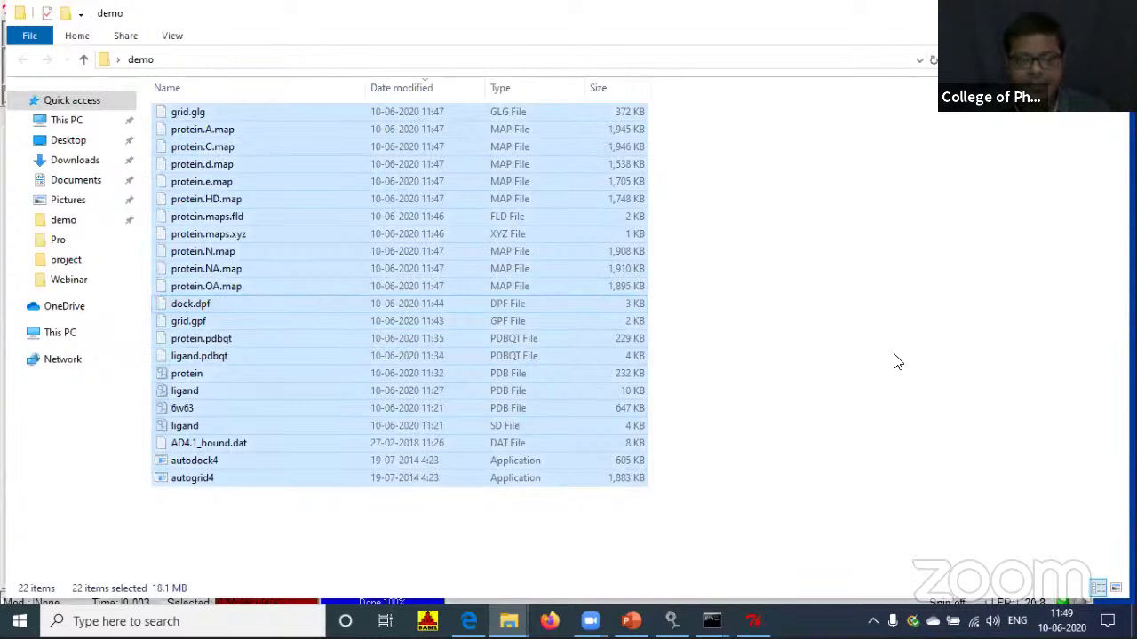
pyautogui.click(657, 360)
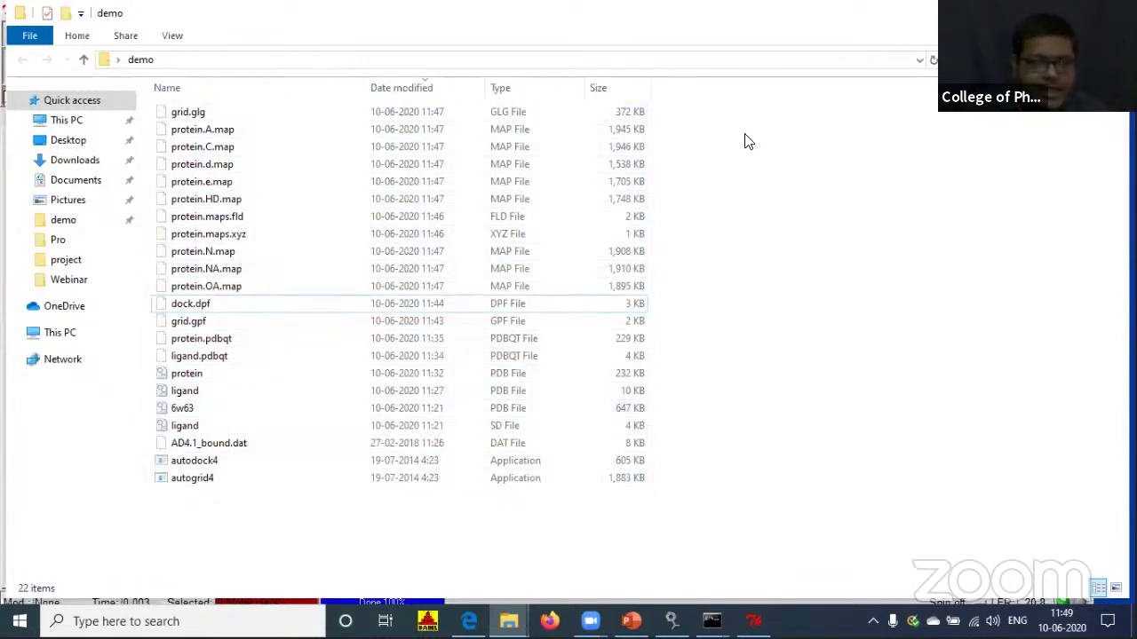
pyautogui.click(869, 21)
pyautogui.press('super+d')
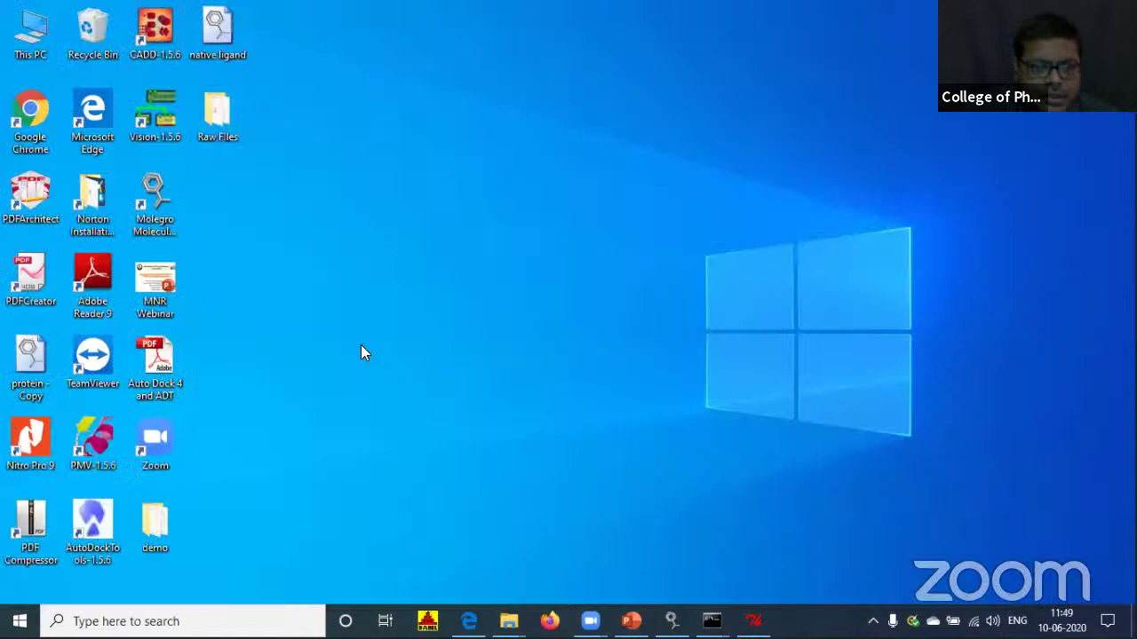
# Copy the project folder from Raw Files to the desktop and place its icon directly below Raw Files.
pyautogui.rightClick(288, 294)
pyautogui.press('Escape')
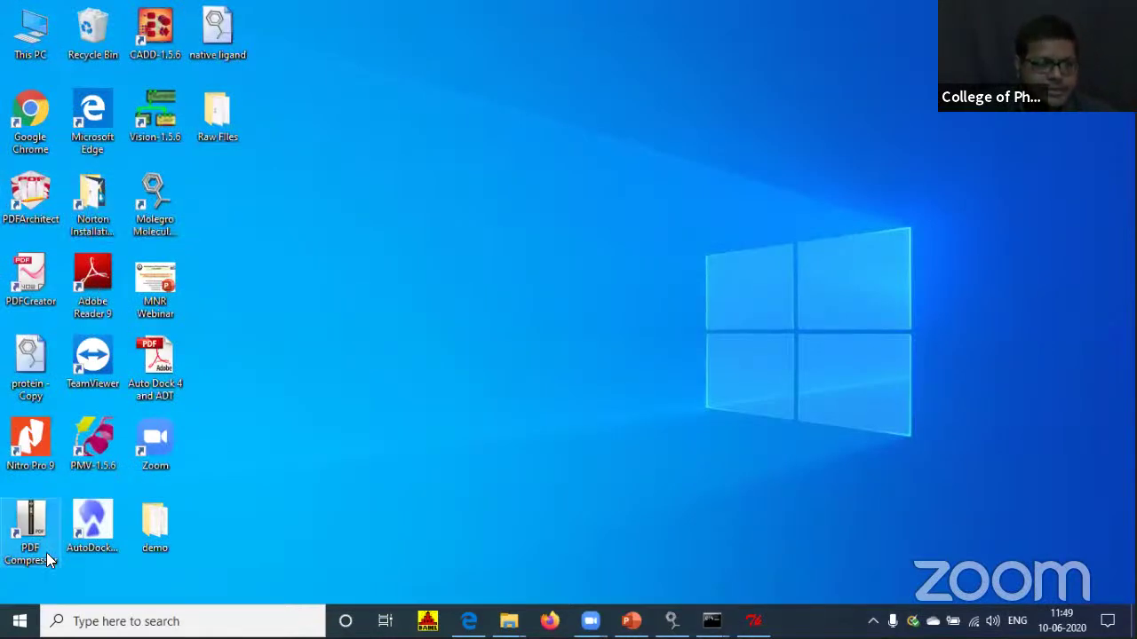
pyautogui.doubleClick(213, 115)
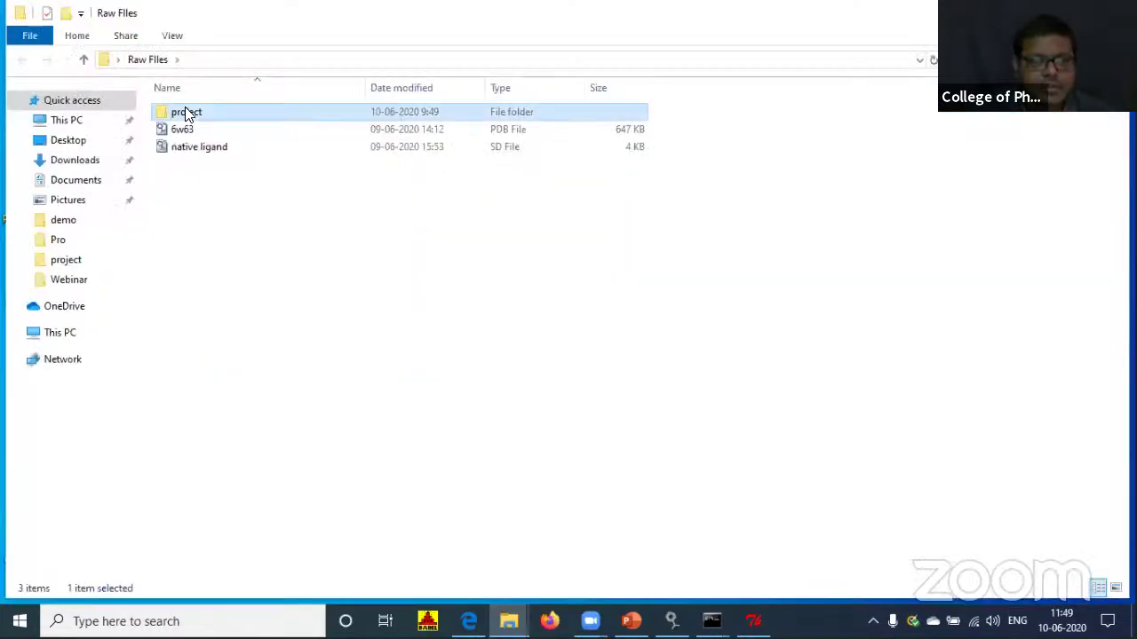
pyautogui.hotkey('shift', 'F10')
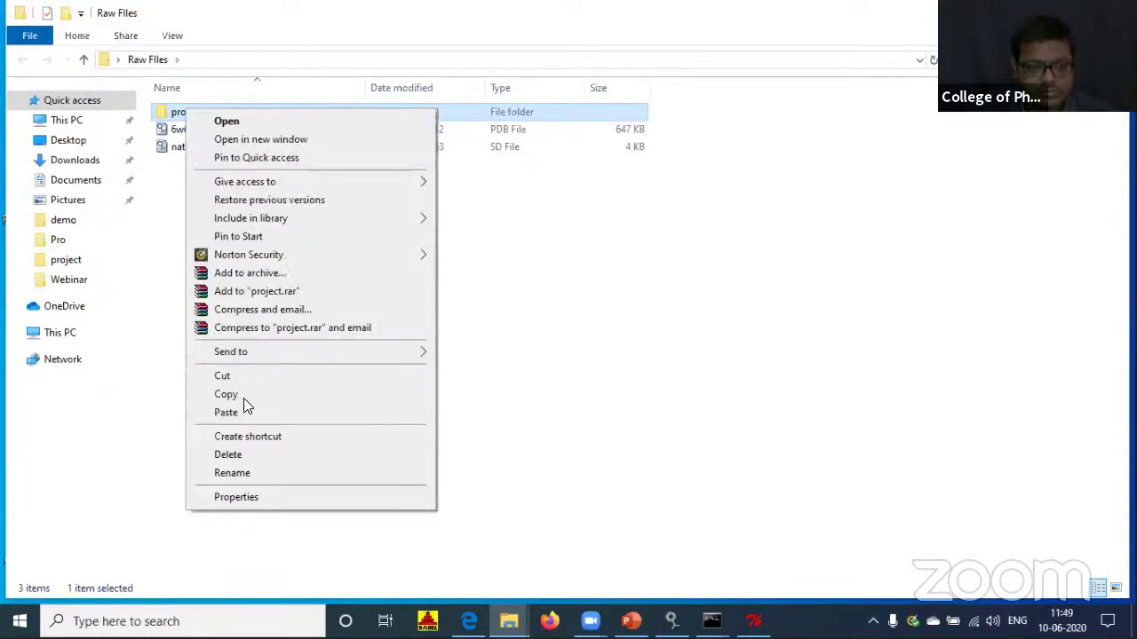
pyautogui.click(256, 400)
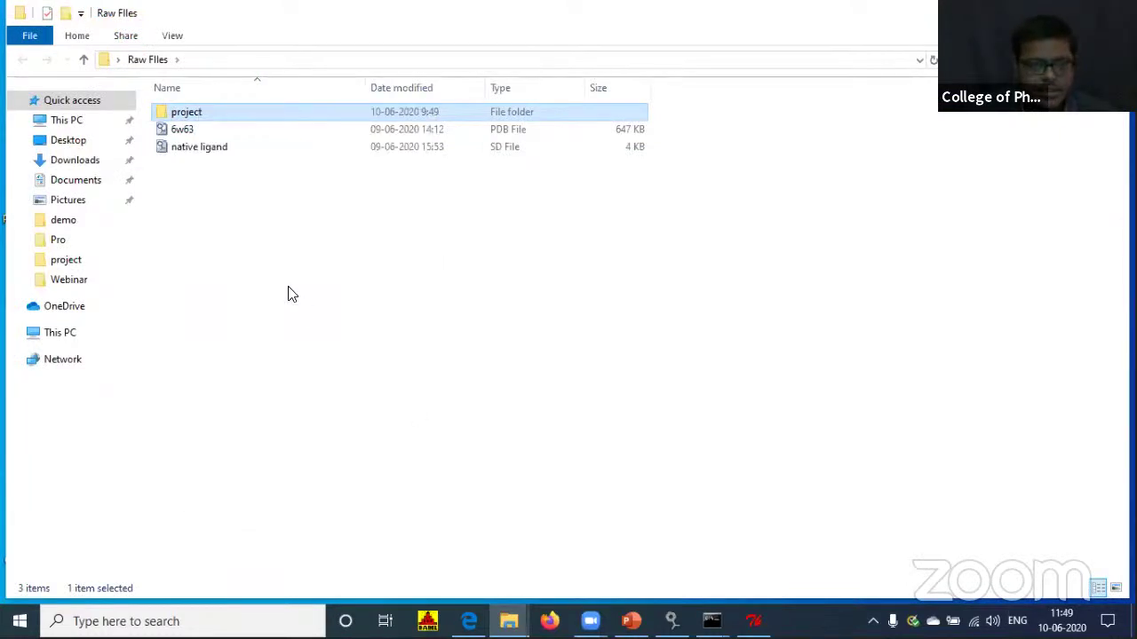
pyautogui.press('super+d')
pyautogui.hotkey('shift', 'F10')
pyautogui.press('Escape')
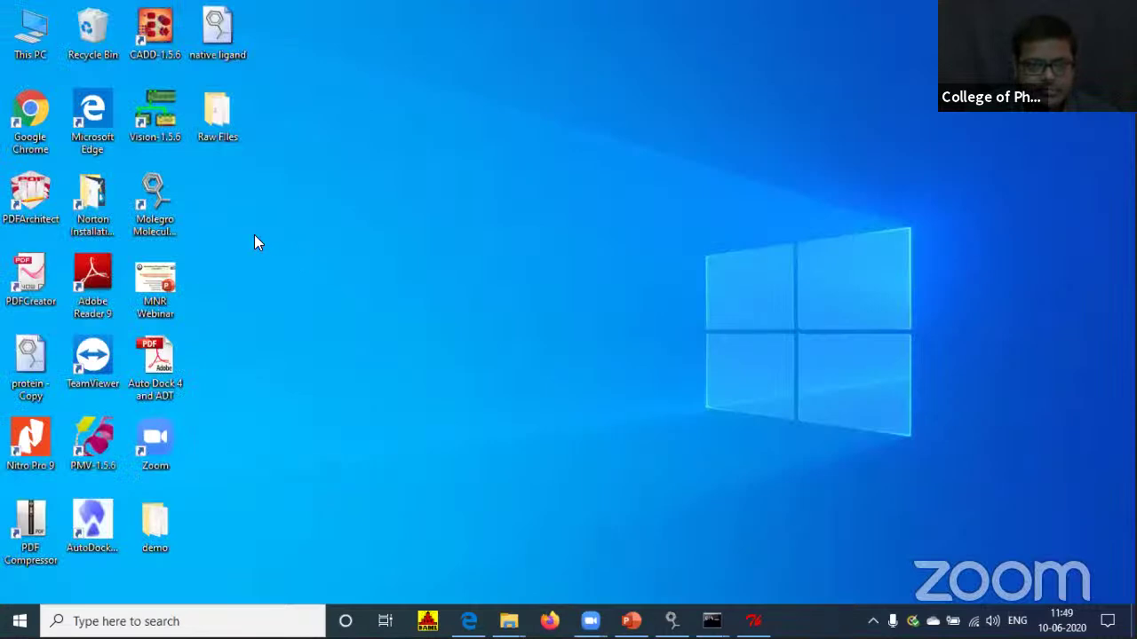
pyautogui.hotkey('ctrl', 'v')
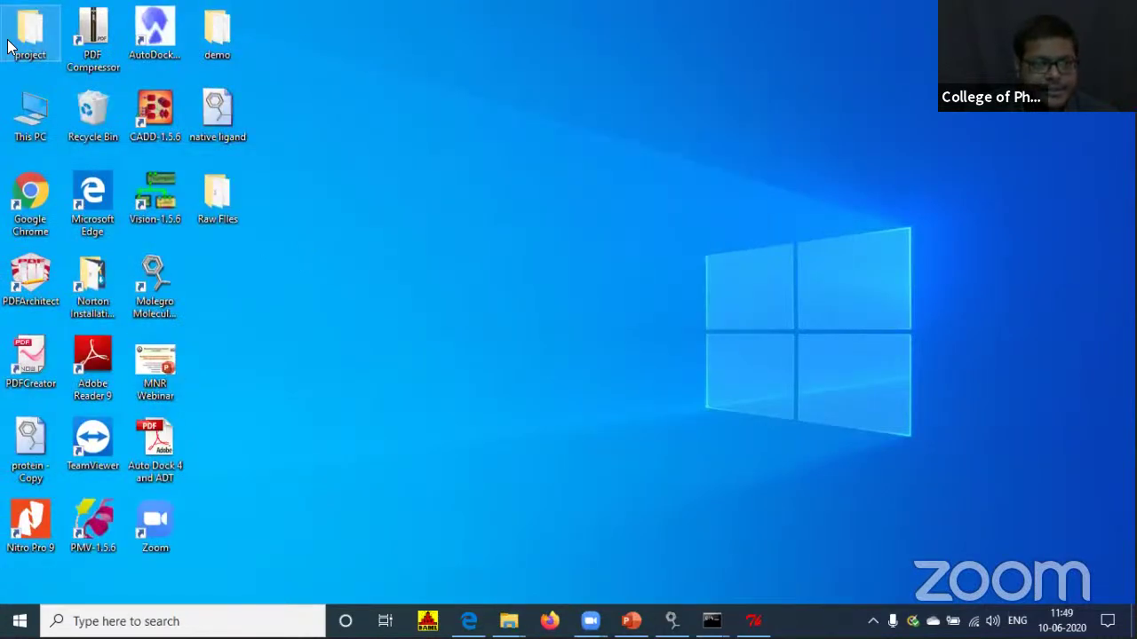
pyautogui.moveTo(9, 44); pyautogui.dragTo(210, 192)
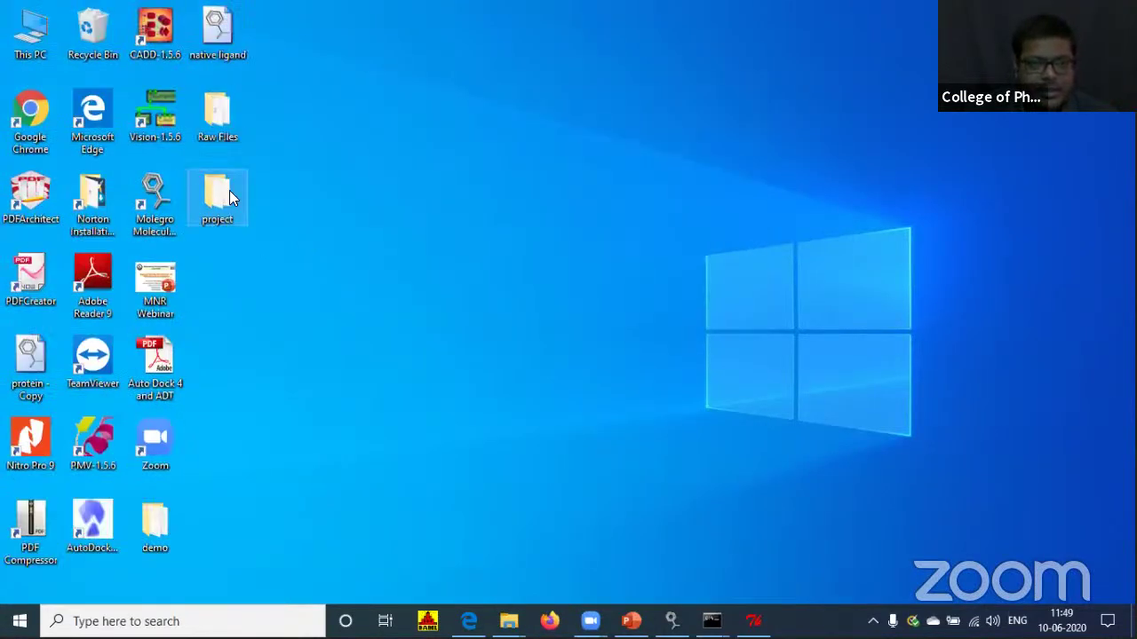
# Open the copied project folder, keep its files sorted by newest modification date, and select the dock text document.
pyautogui.press('Return')
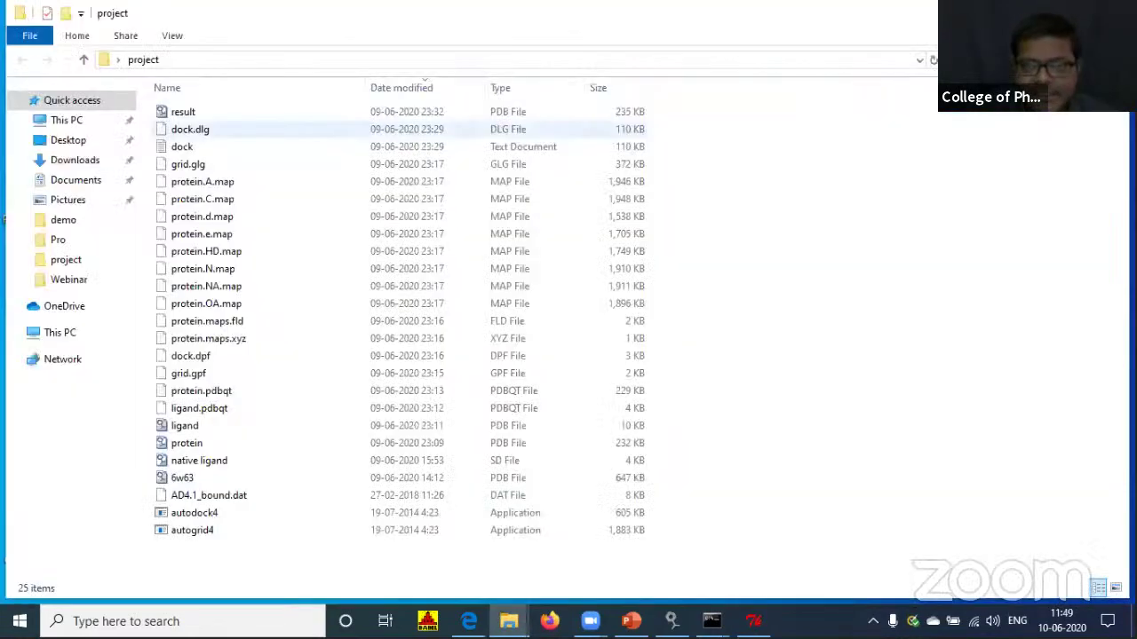
pyautogui.click(413, 83)
pyautogui.click(399, 89)
pyautogui.click(190, 147)
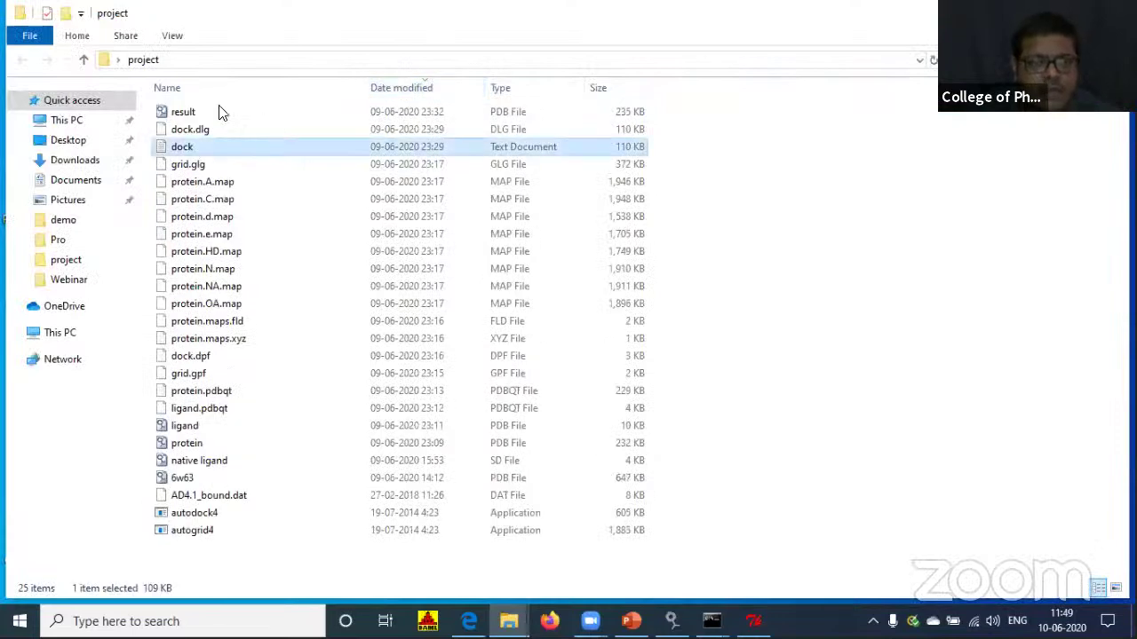
# Try to delete the result, dock.dlg and dock files from the copied project folder.
pyautogui.press('Up')
pyautogui.press('Up')
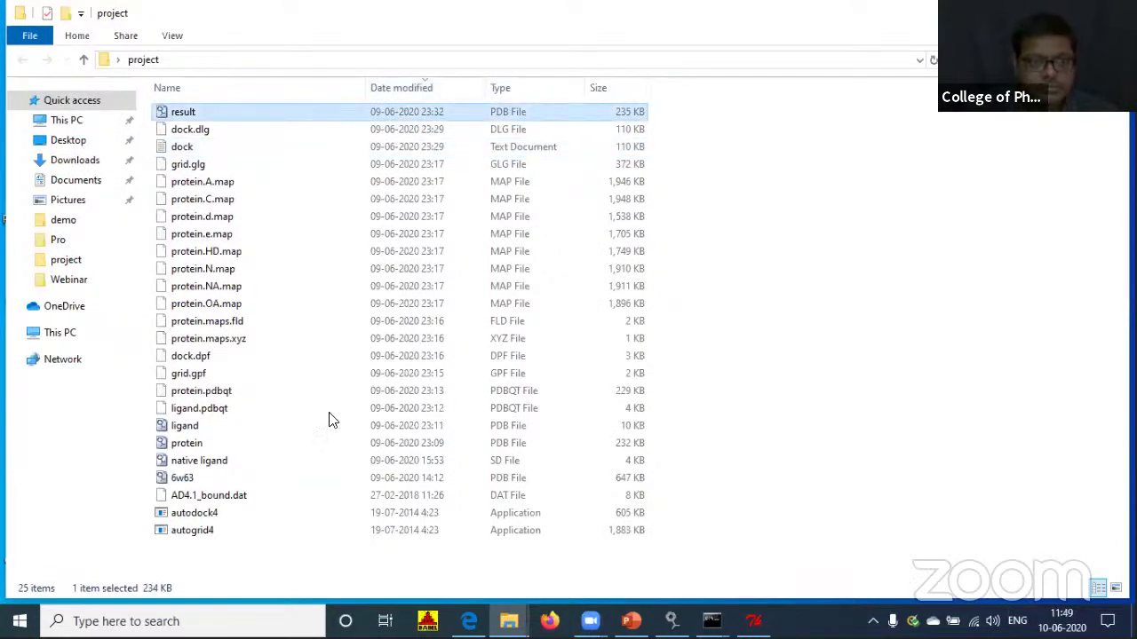
pyautogui.keyDown('shift'); pyautogui.click(192, 146); pyautogui.keyUp('shift')
pyautogui.press('Delete')
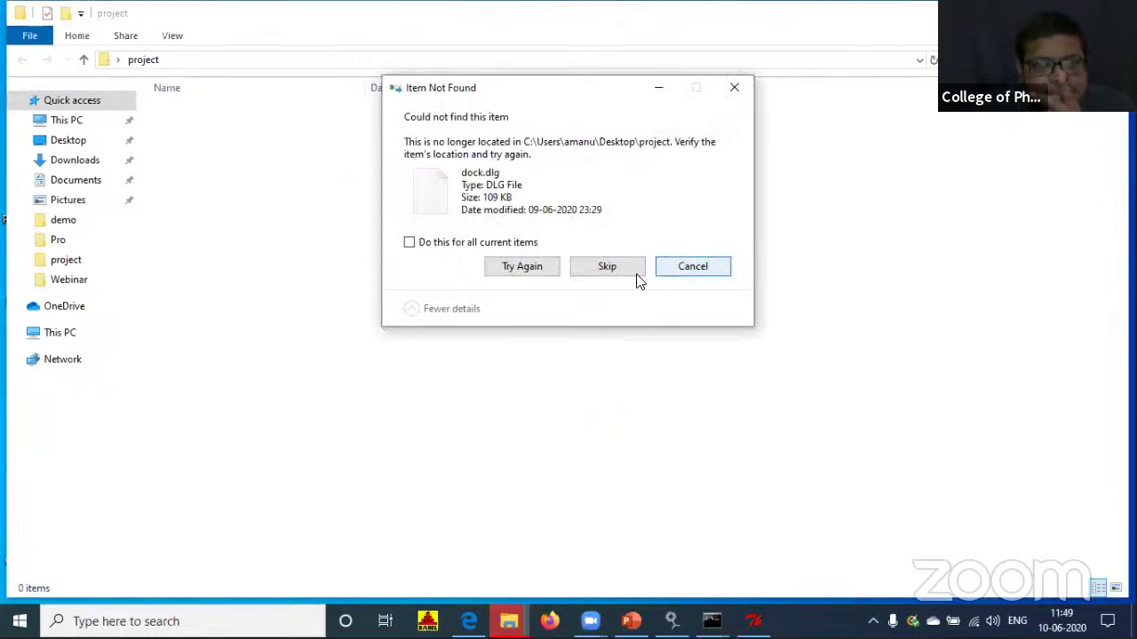
pyautogui.click(705, 257)
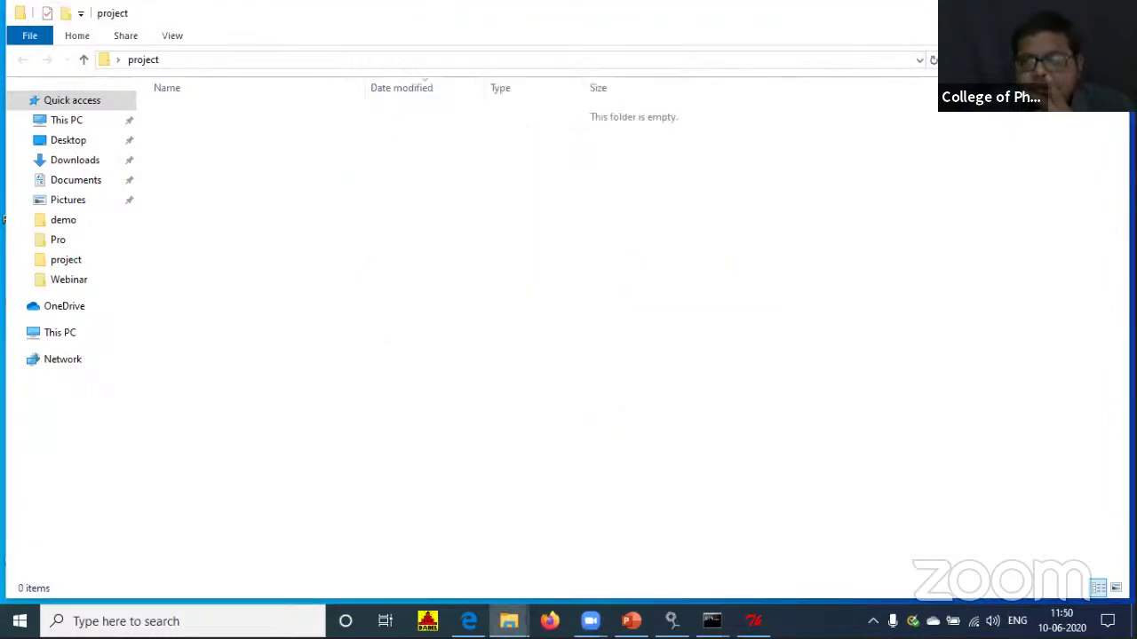
# Permanently delete the project folder from the desktop.
pyautogui.press('super+d')
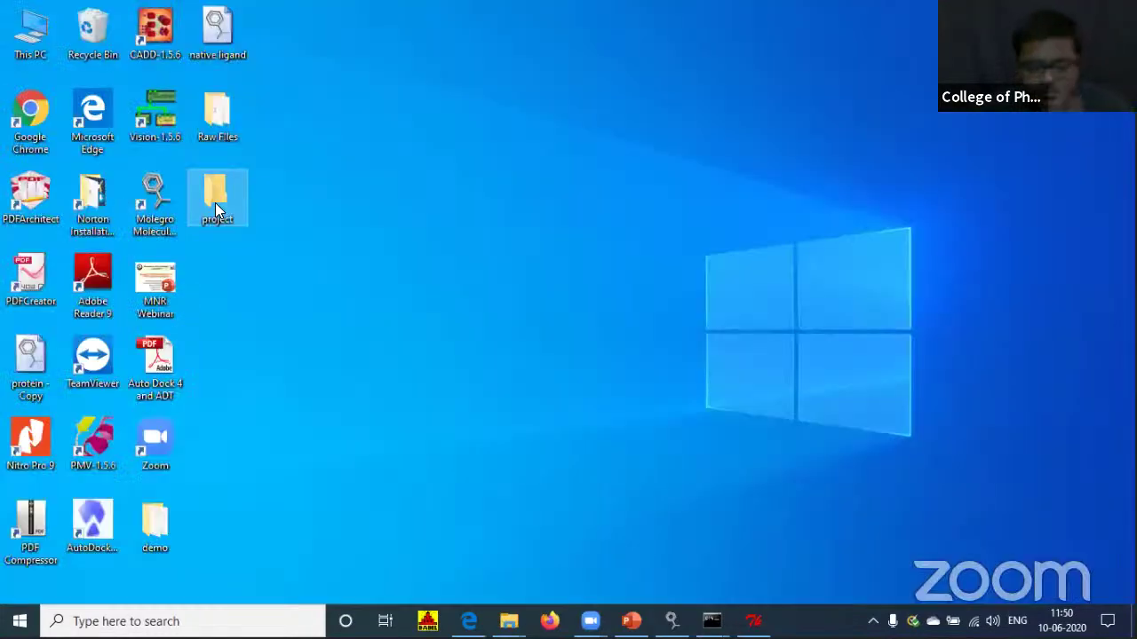
pyautogui.hotkey('shift', 'Delete')
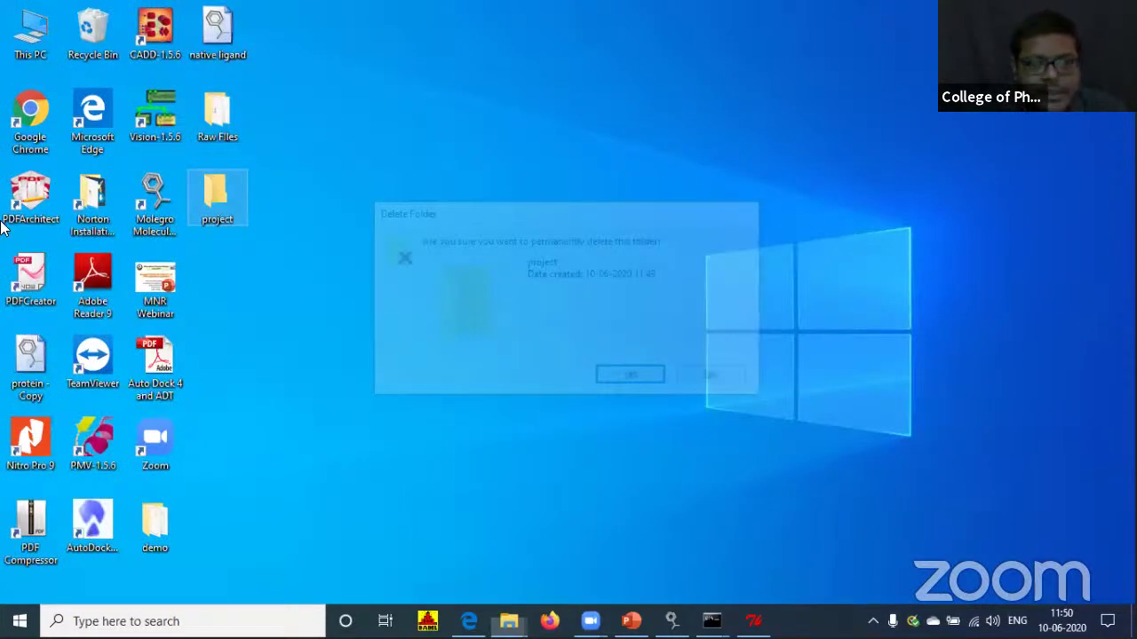
# Copy the project folder from Local Disk D on the Acer (C:) drive to the desktop and place its icon directly below Raw Files.
pyautogui.doubleClick(44, 31)
pyautogui.doubleClick(310, 230)
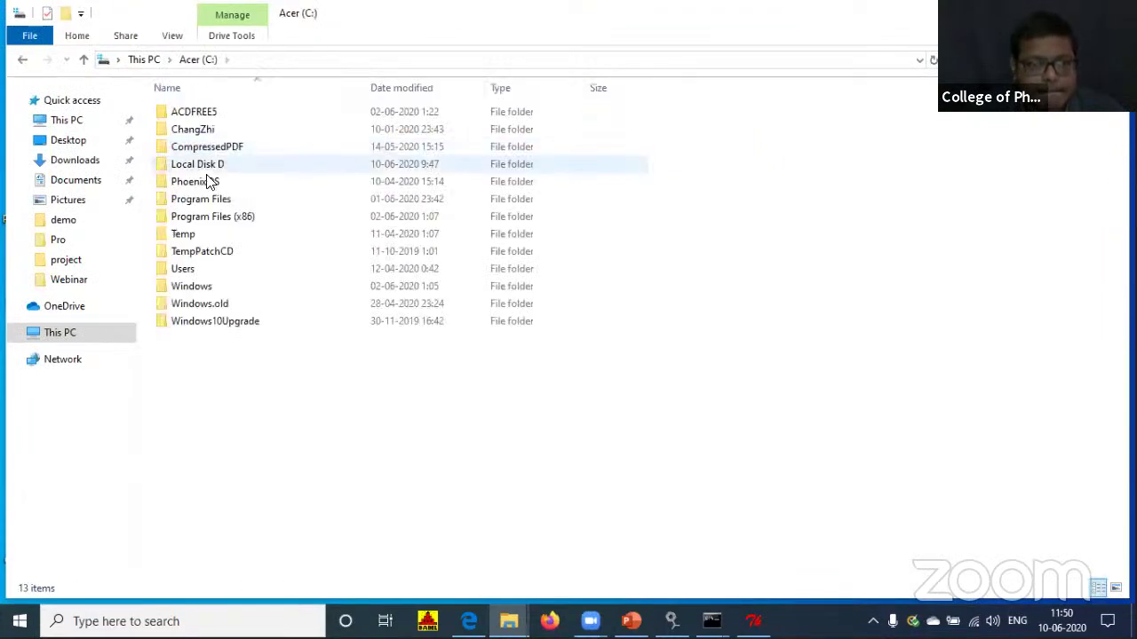
pyautogui.doubleClick(210, 169)
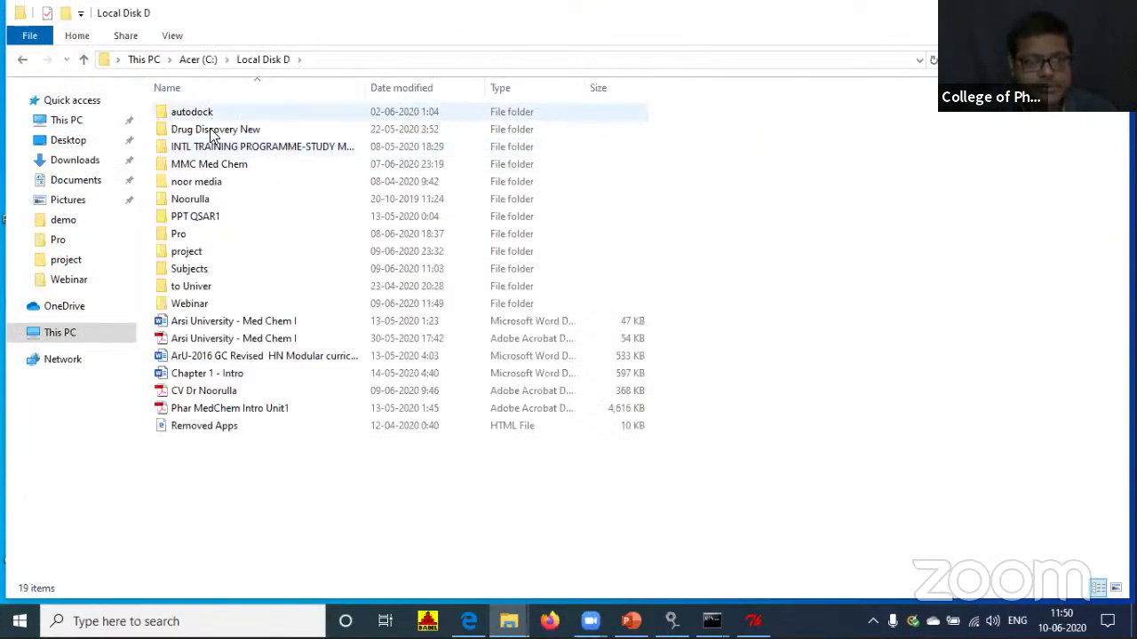
pyautogui.click(189, 254)
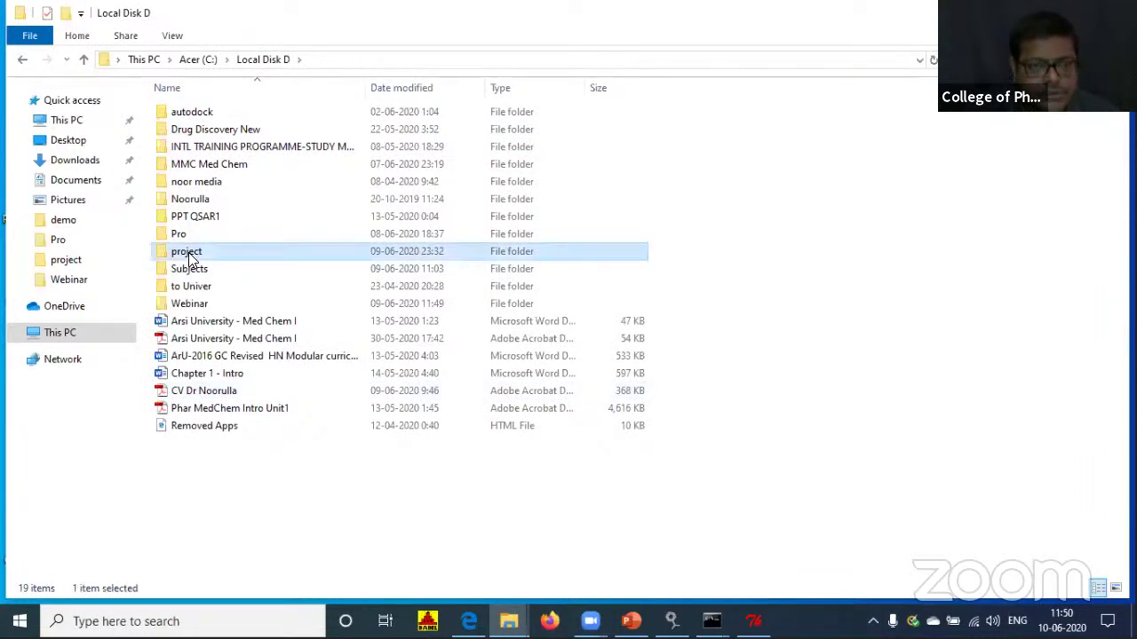
pyautogui.rightClick(191, 254)
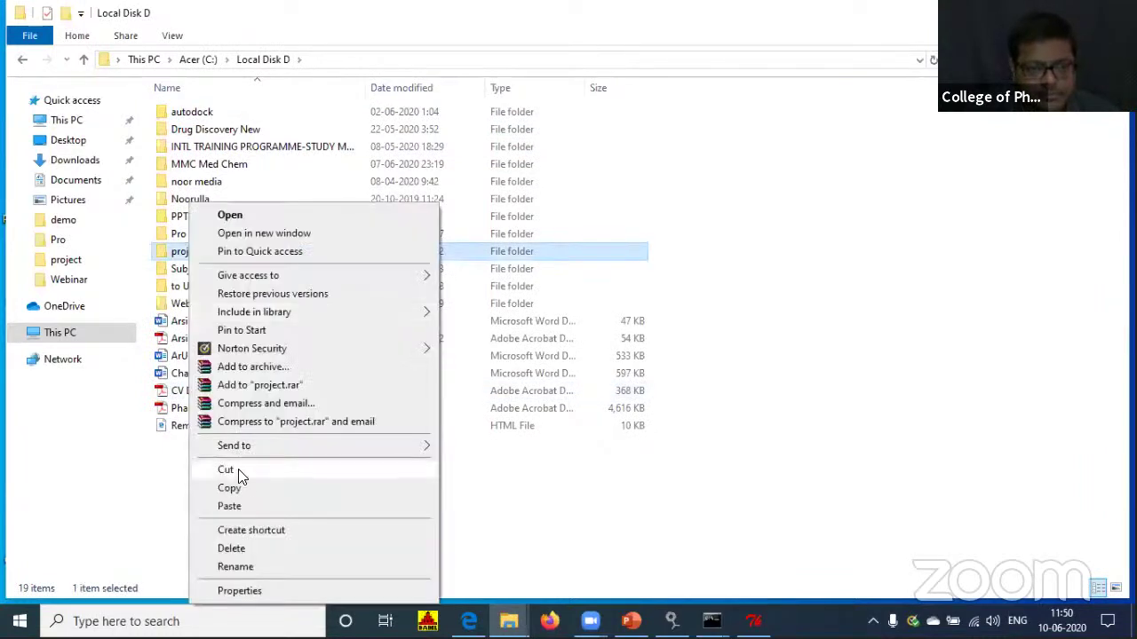
pyautogui.click(238, 471)
pyautogui.press('super+d')
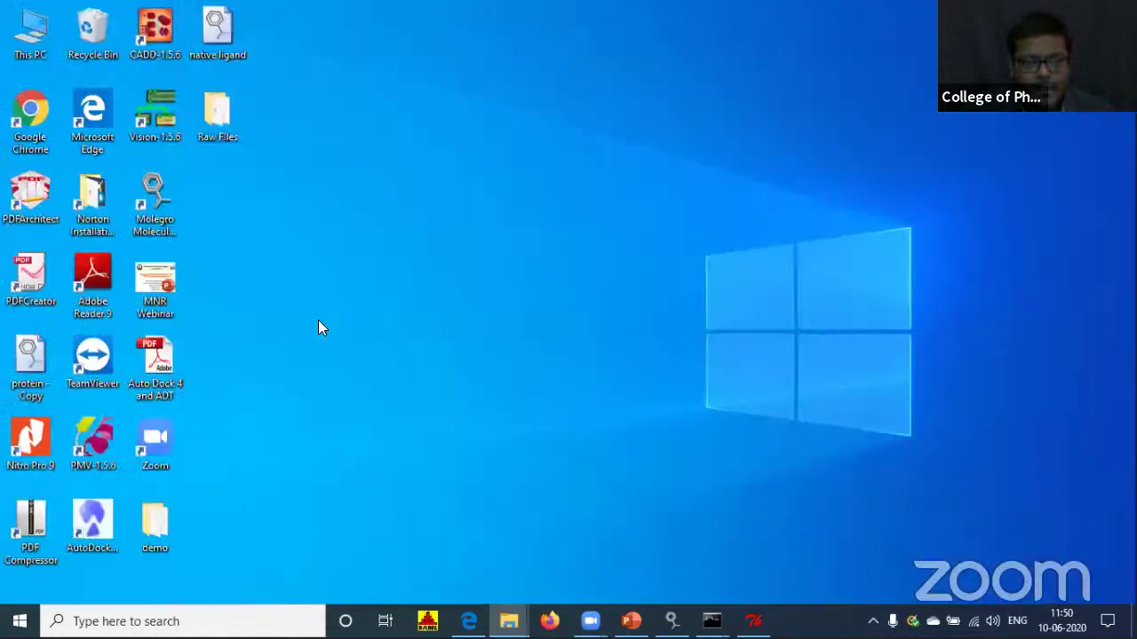
pyautogui.rightClick(283, 234)
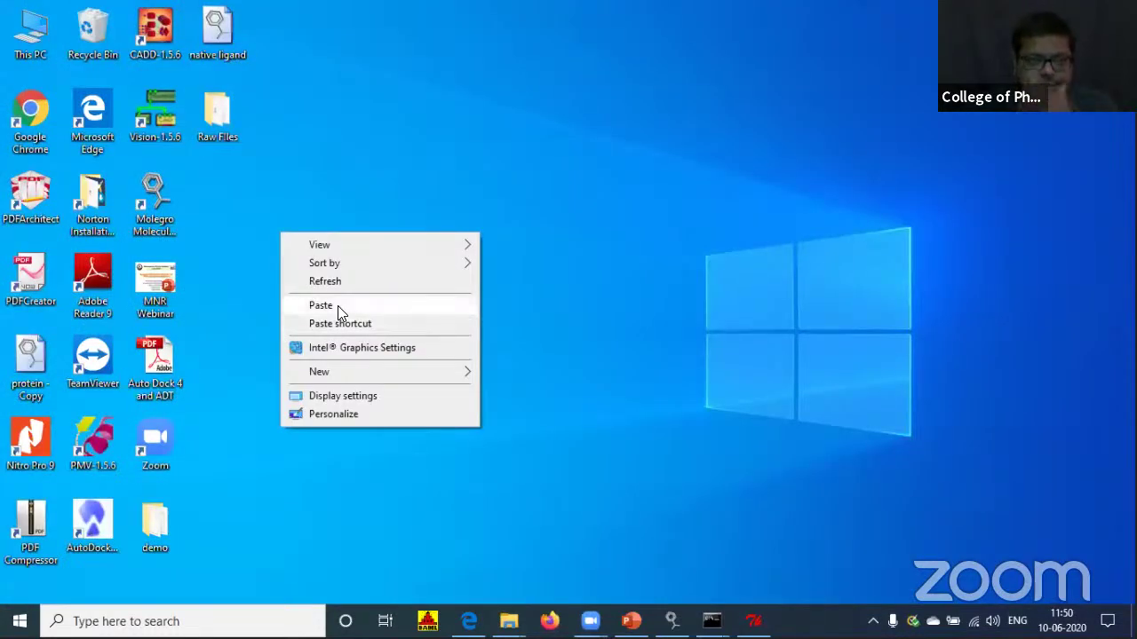
pyautogui.click(342, 313)
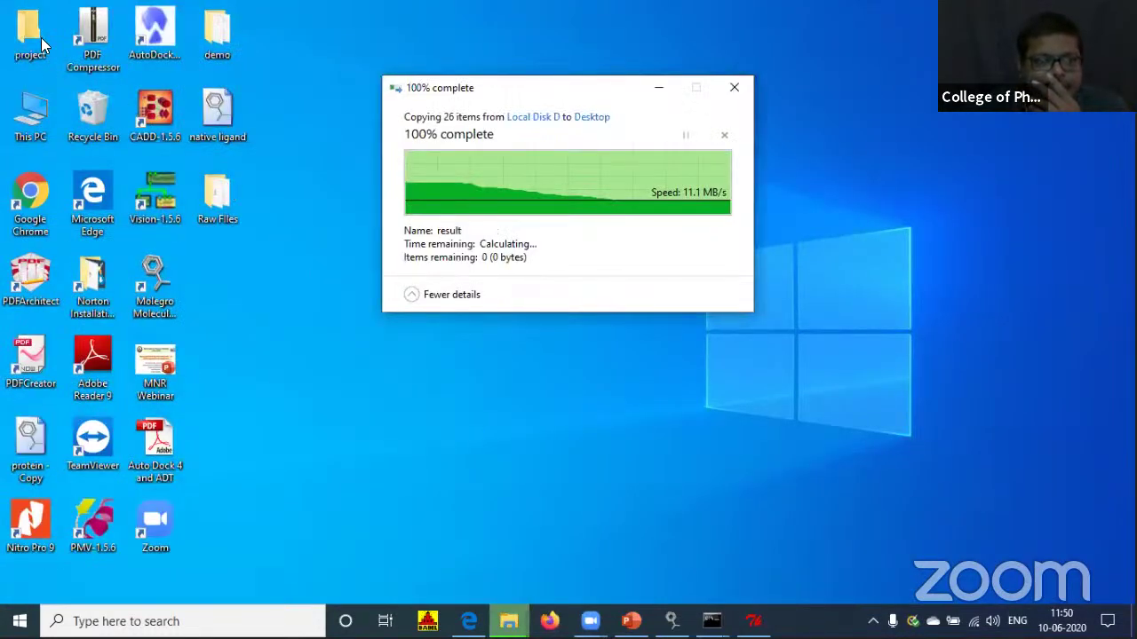
pyautogui.moveTo(30, 34); pyautogui.dragTo(229, 198)
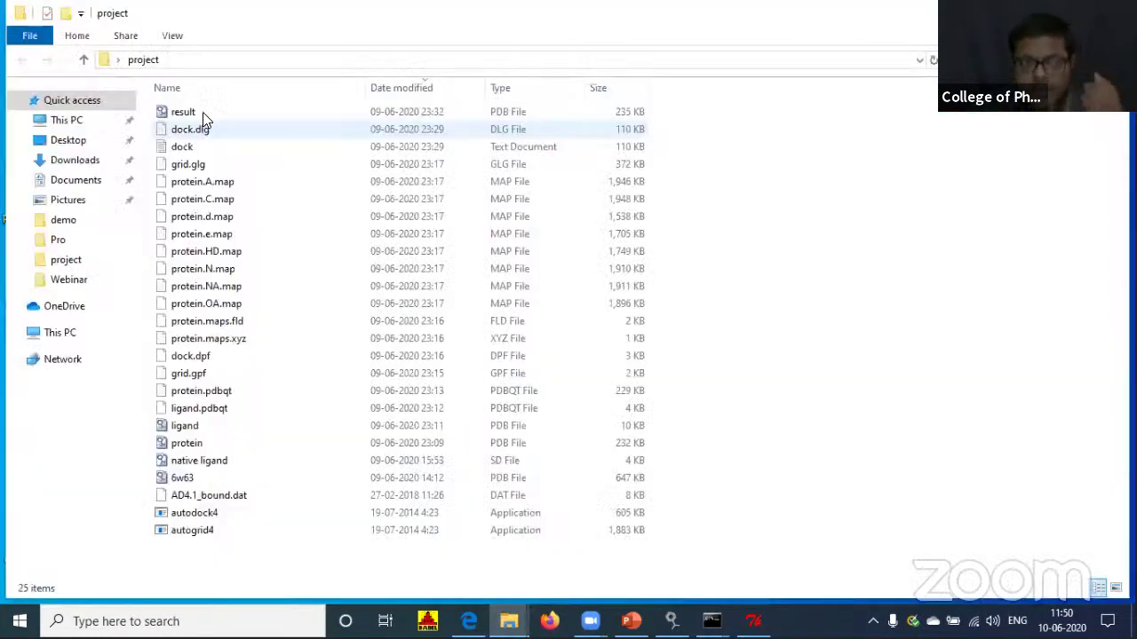
# In the desktop project folder, delete the result PDB file and the dock text document, keeping dock.dlg.
pyautogui.click(204, 113)
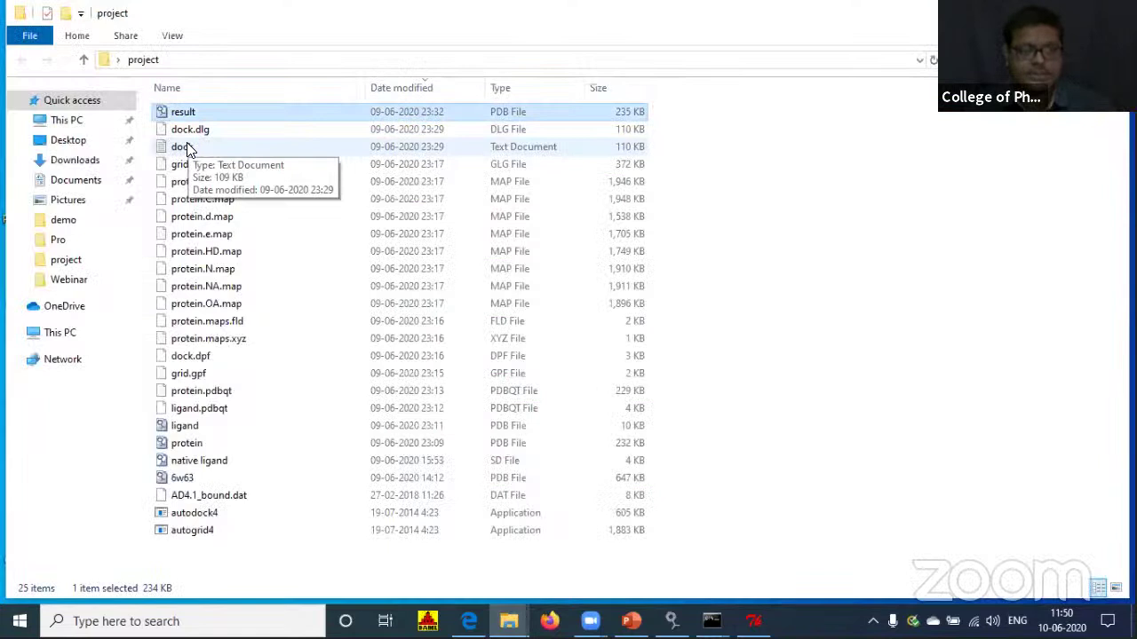
pyautogui.keyDown('ctrl'); pyautogui.click(193, 128); pyautogui.keyUp('ctrl')
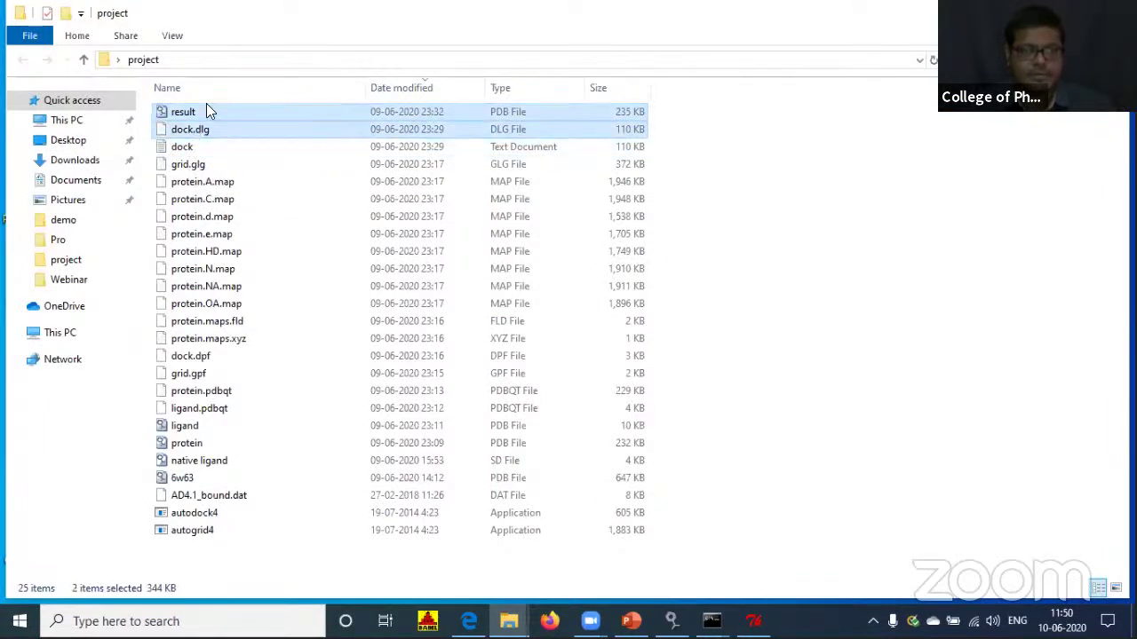
pyautogui.press('Up')
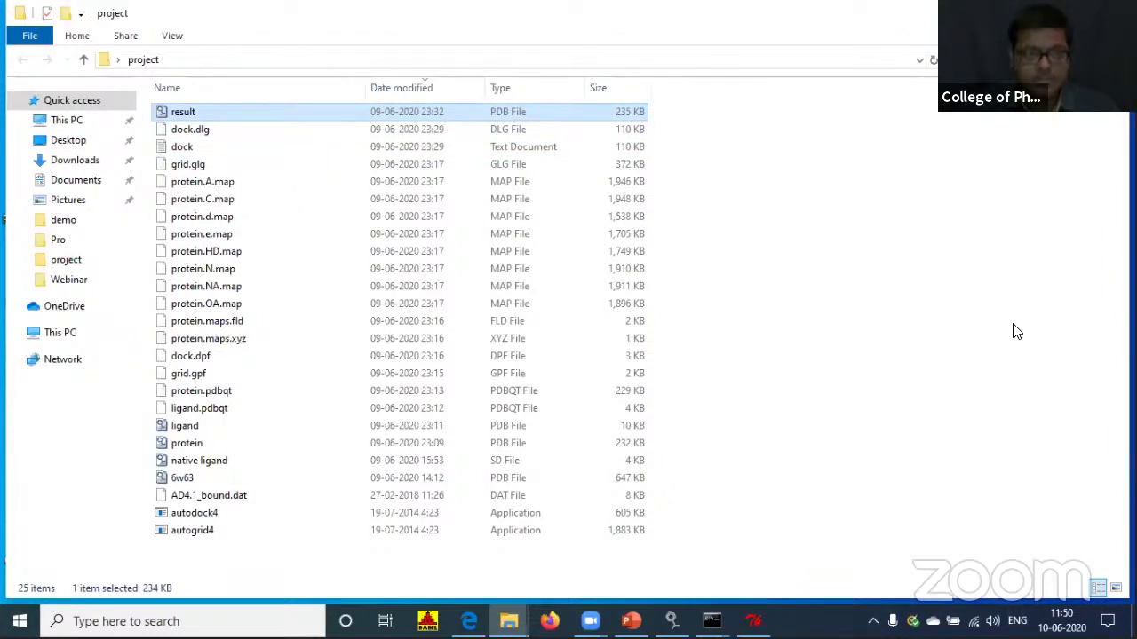
pyautogui.press('Delete')
pyautogui.click(187, 135)
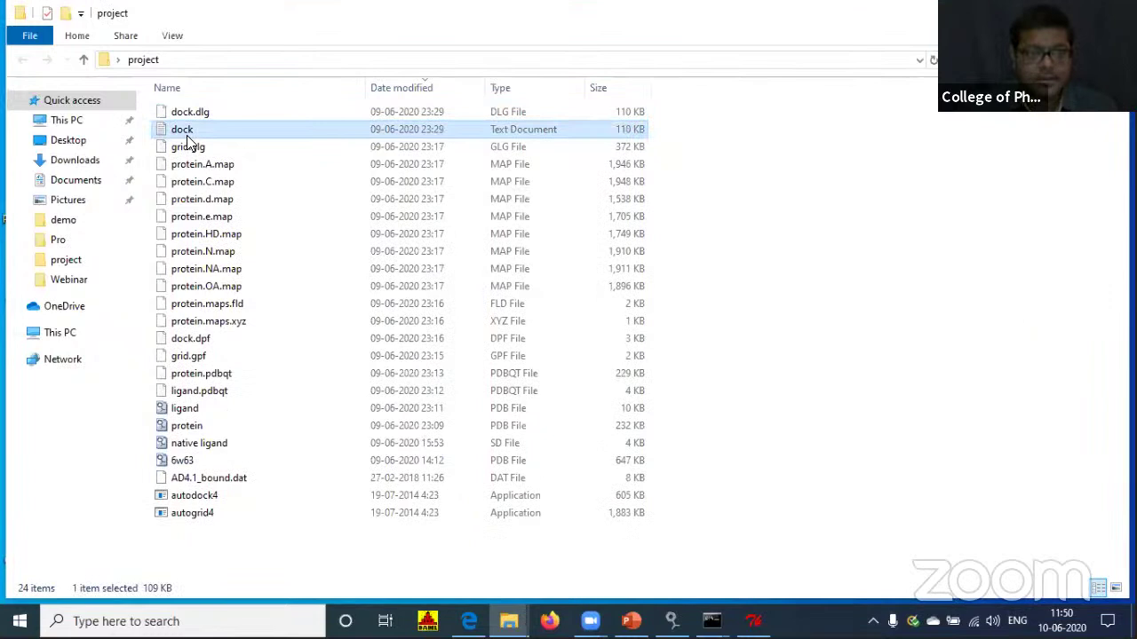
pyautogui.press('Delete')
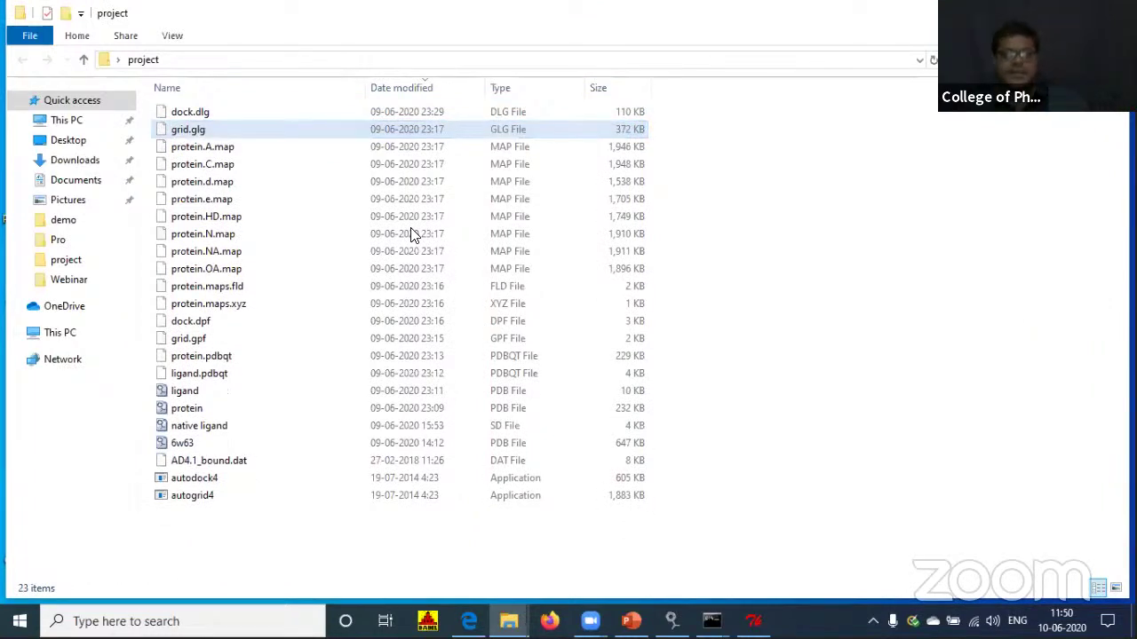
pyautogui.click(82, 76)
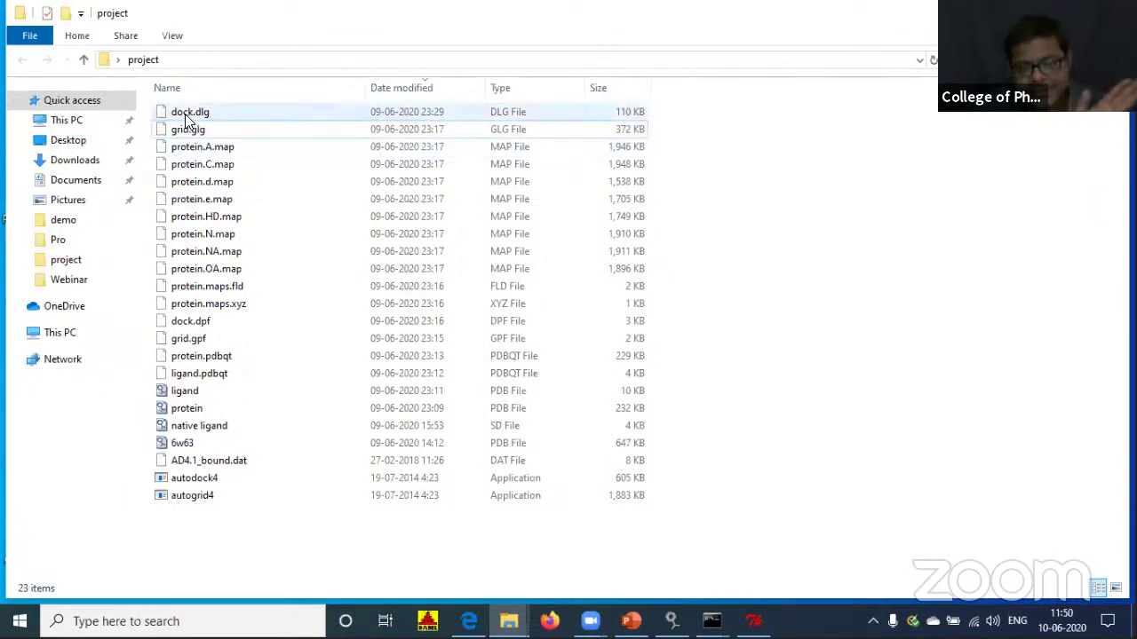
# Bring up the Command Prompt window holding the unexecuted docking command and close it.
pyautogui.moveTo(712, 621)
pyautogui.click(778, 544)
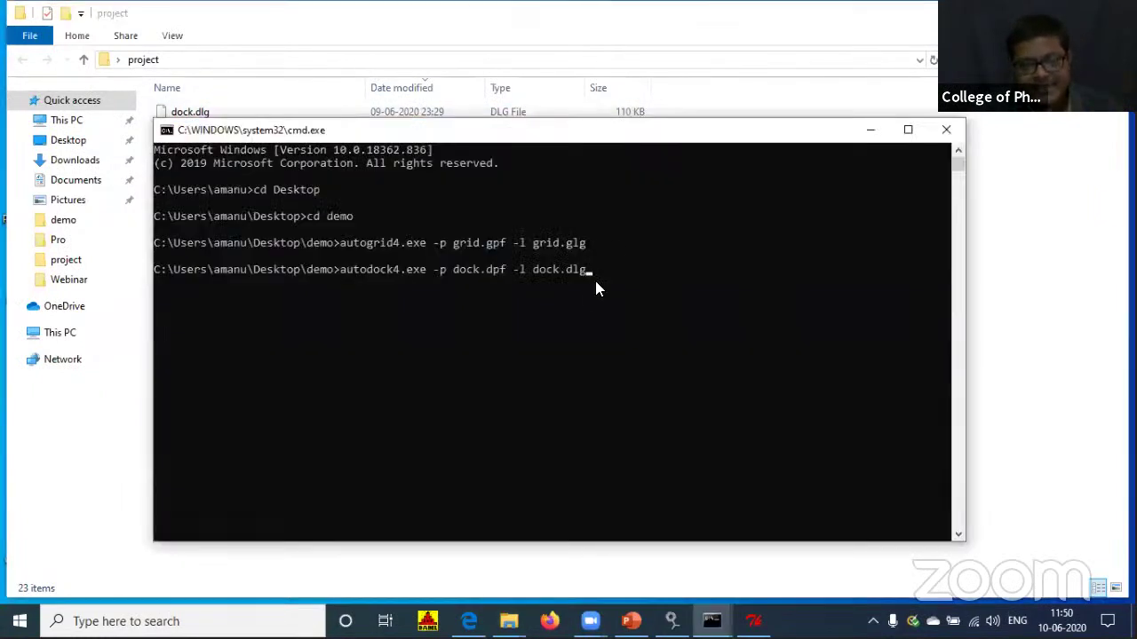
pyautogui.click(944, 131)
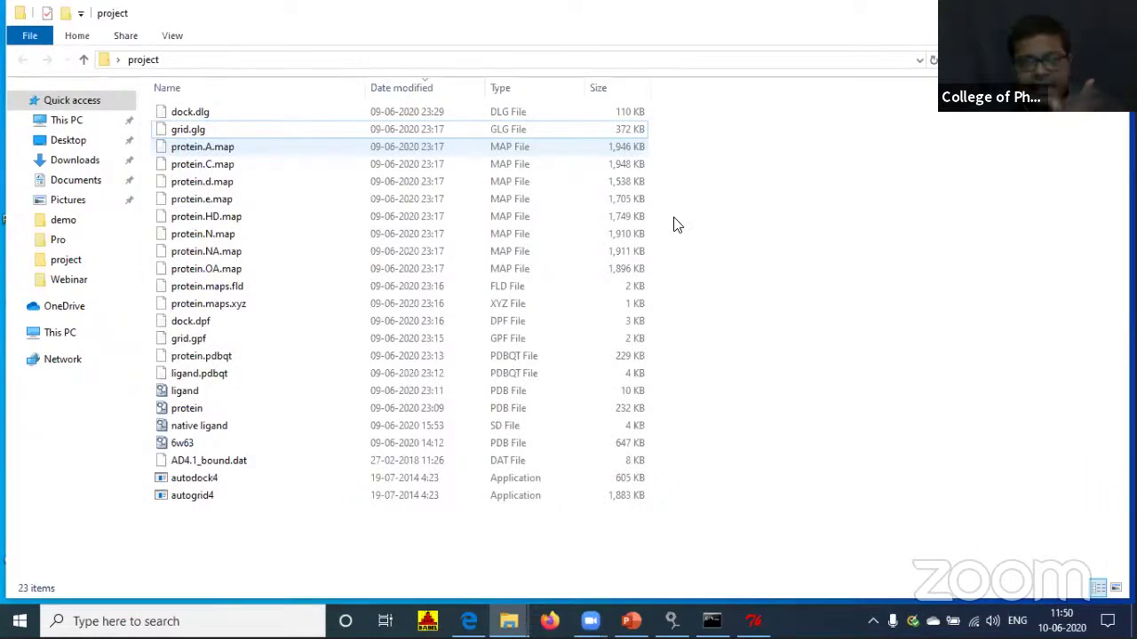
# Switch to AutoDockTools and delete the ligand and protein molecules from the viewer.
pyautogui.press('super+d')
pyautogui.click(754, 622)
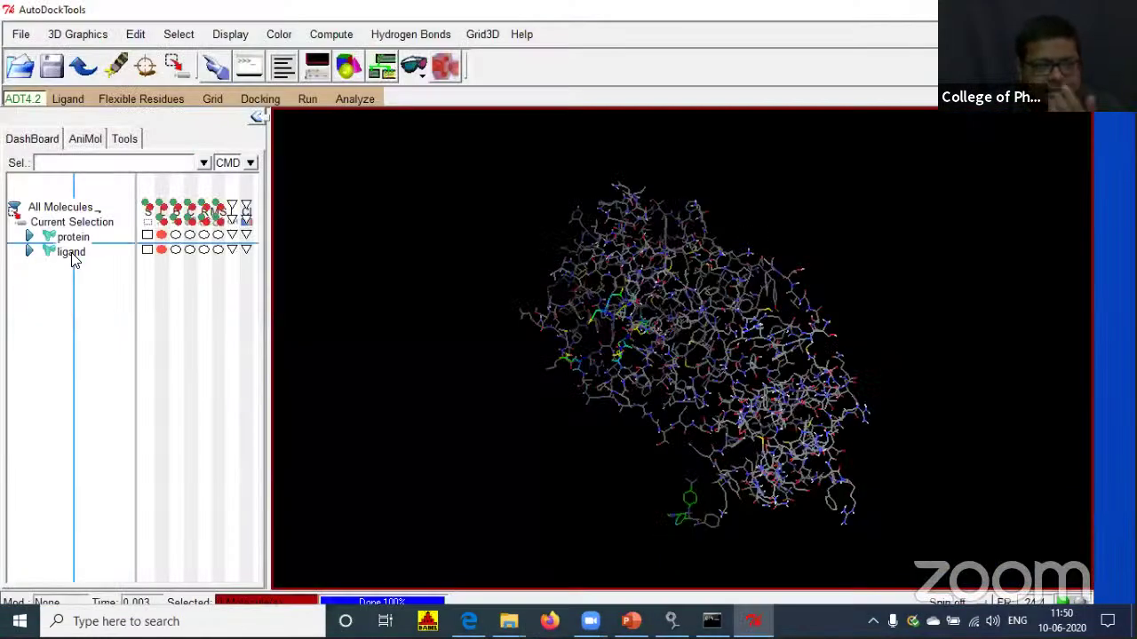
pyautogui.rightClick(73, 259)
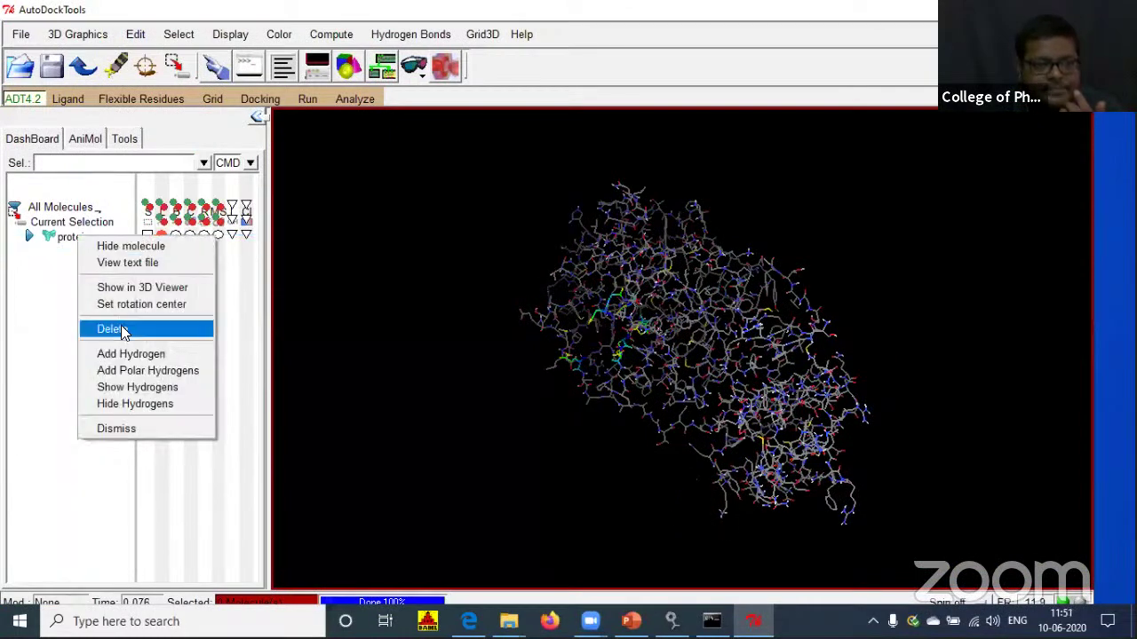
pyautogui.click(122, 329)
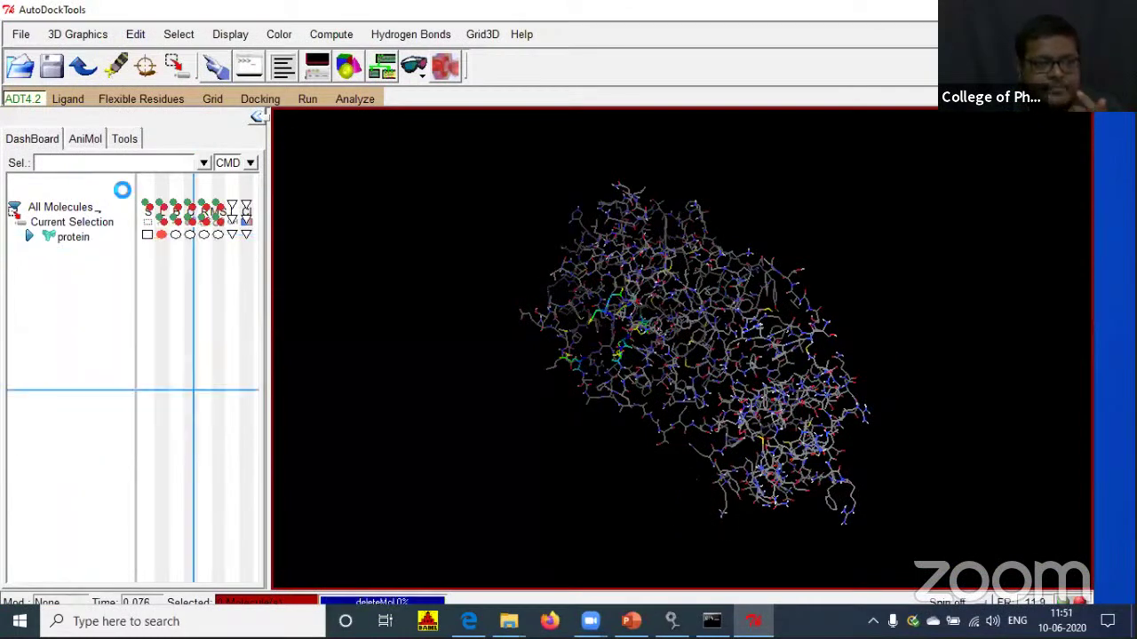
# Set the startup directory preference to the project folder on the desktop, apply it, and dismiss the user preferences.
pyautogui.click(20, 36)
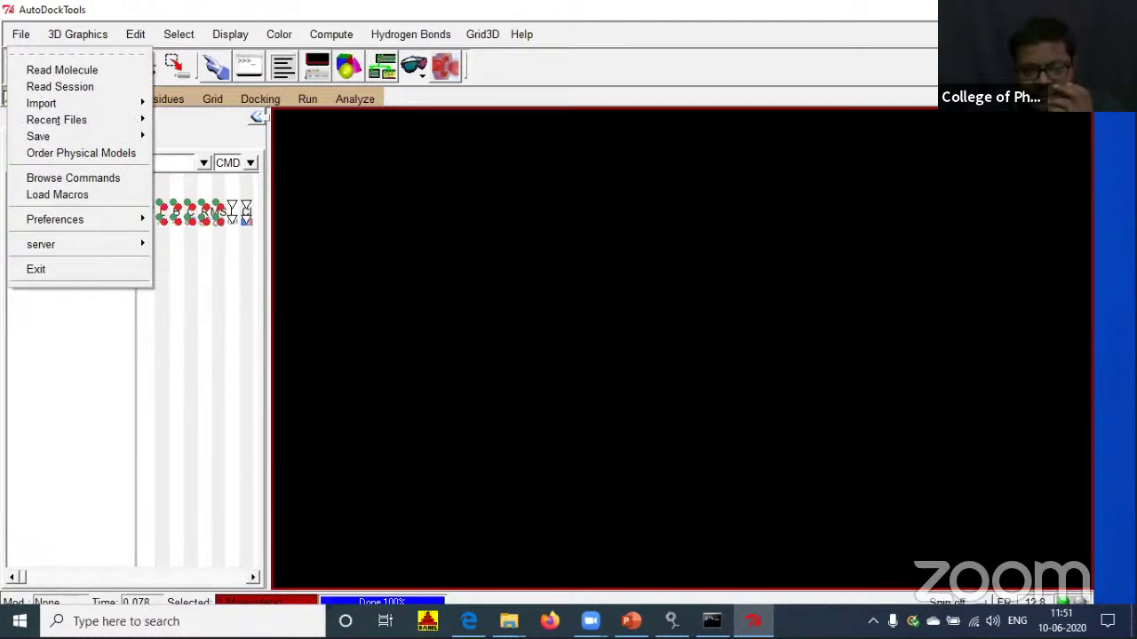
pyautogui.moveTo(73, 220)
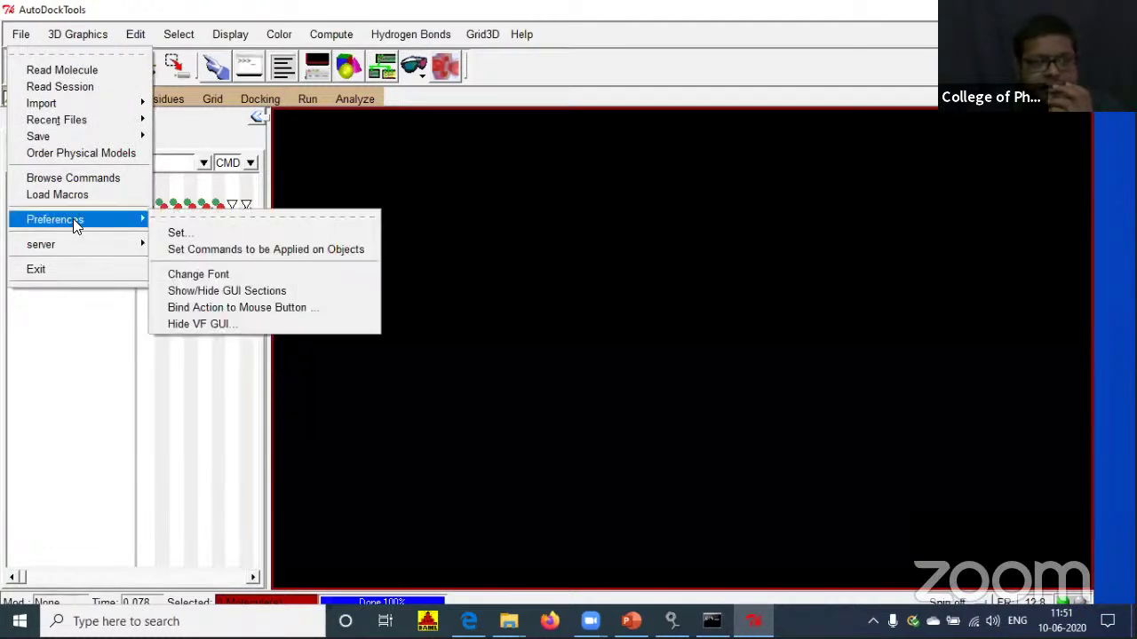
pyautogui.click(196, 233)
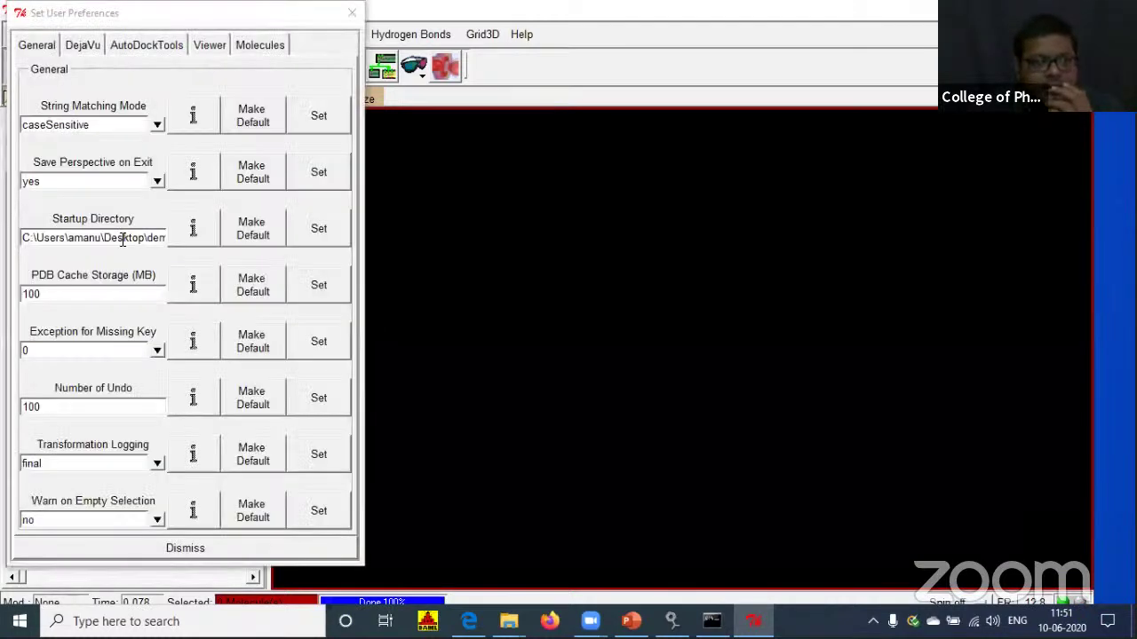
pyautogui.click(123, 238)
pyautogui.press('End')
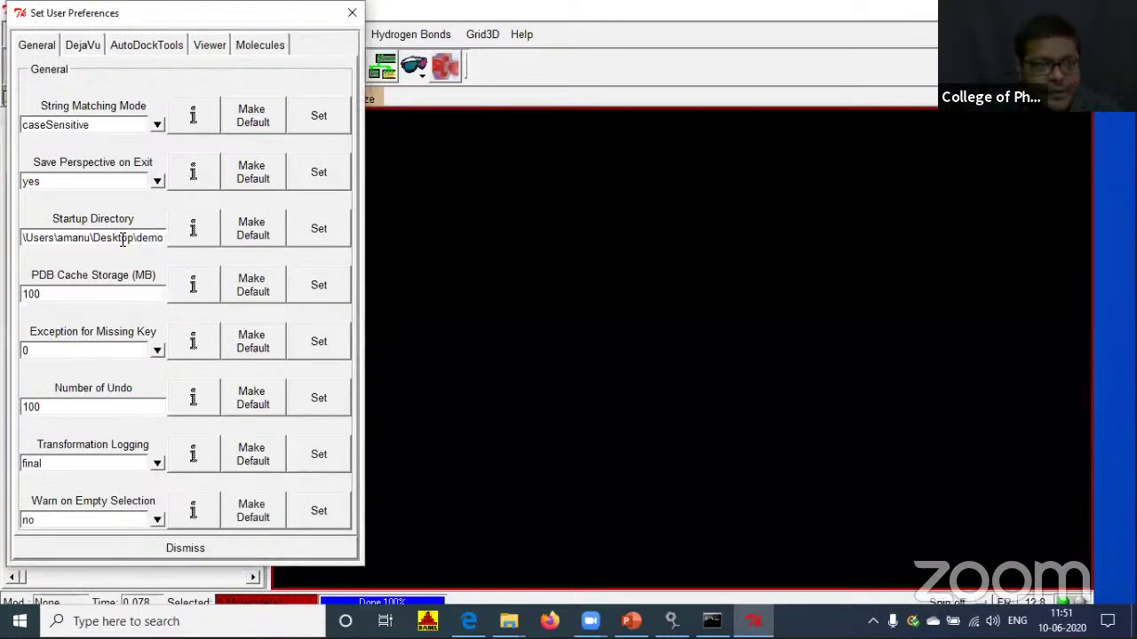
pyautogui.press('Home')
pyautogui.press('End')
pyautogui.press('BackSpace')
pyautogui.press('BackSpace')
pyautogui.press('BackSpace')
pyautogui.press('BackSpace')
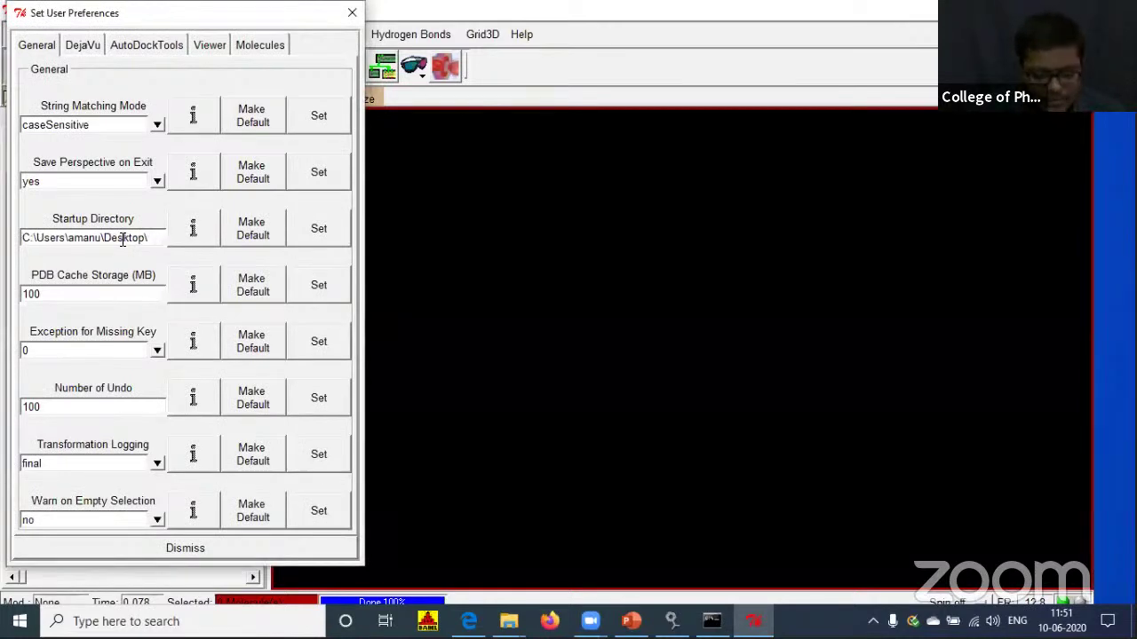
pyautogui.write('project')
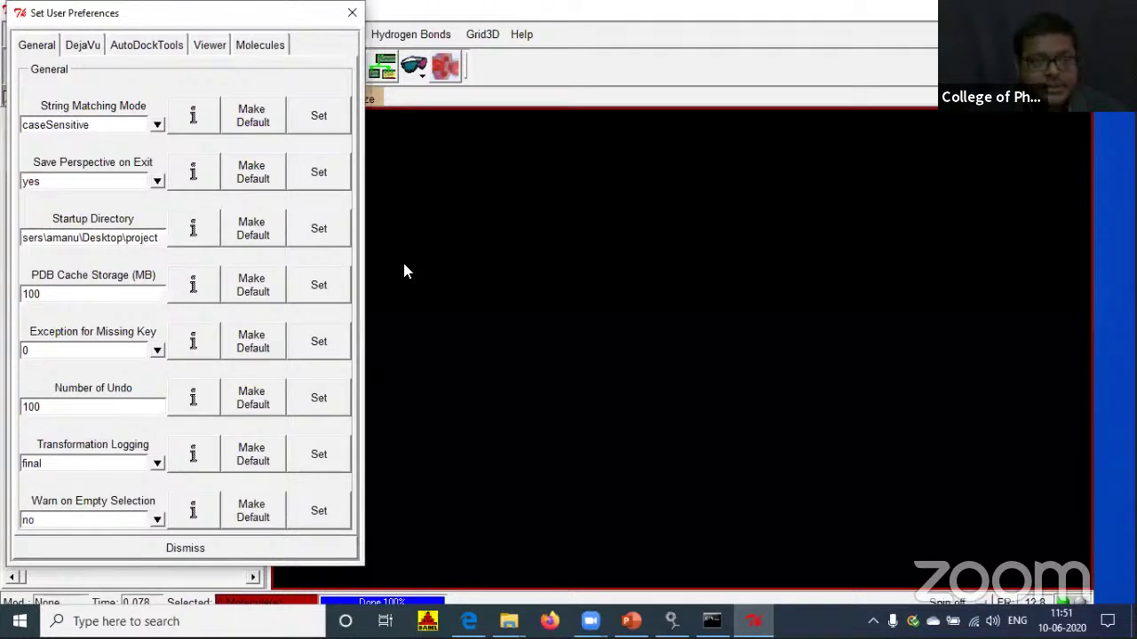
pyautogui.click(299, 231)
pyautogui.click(182, 548)
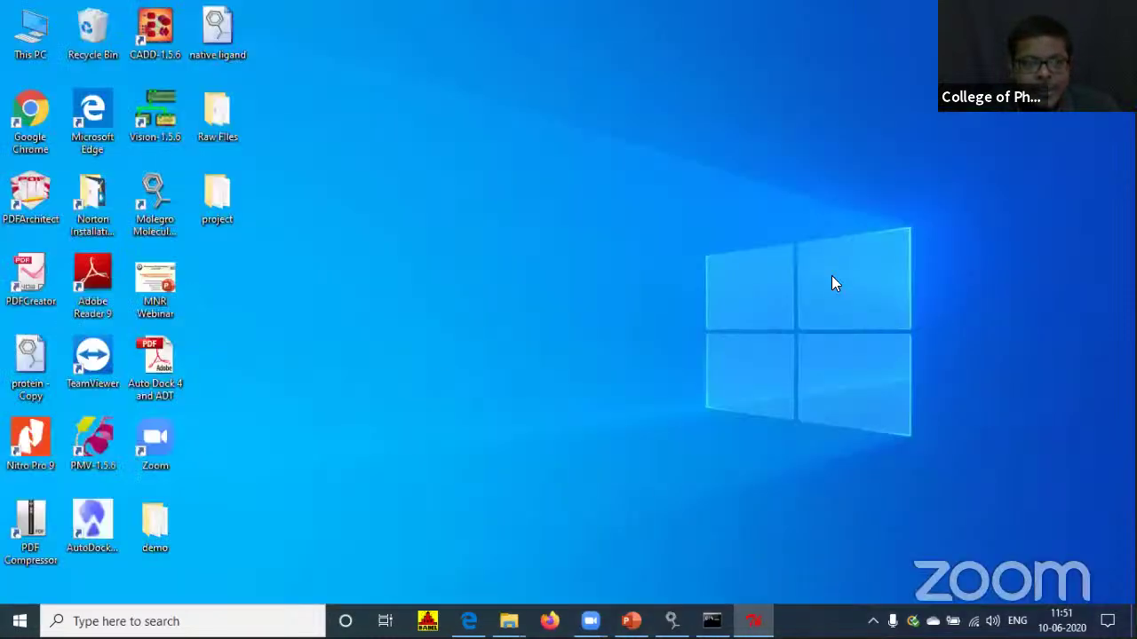
# Open the desktop project folder and make a duplicate of dock.dlg in it.
pyautogui.doubleClick(217, 200)
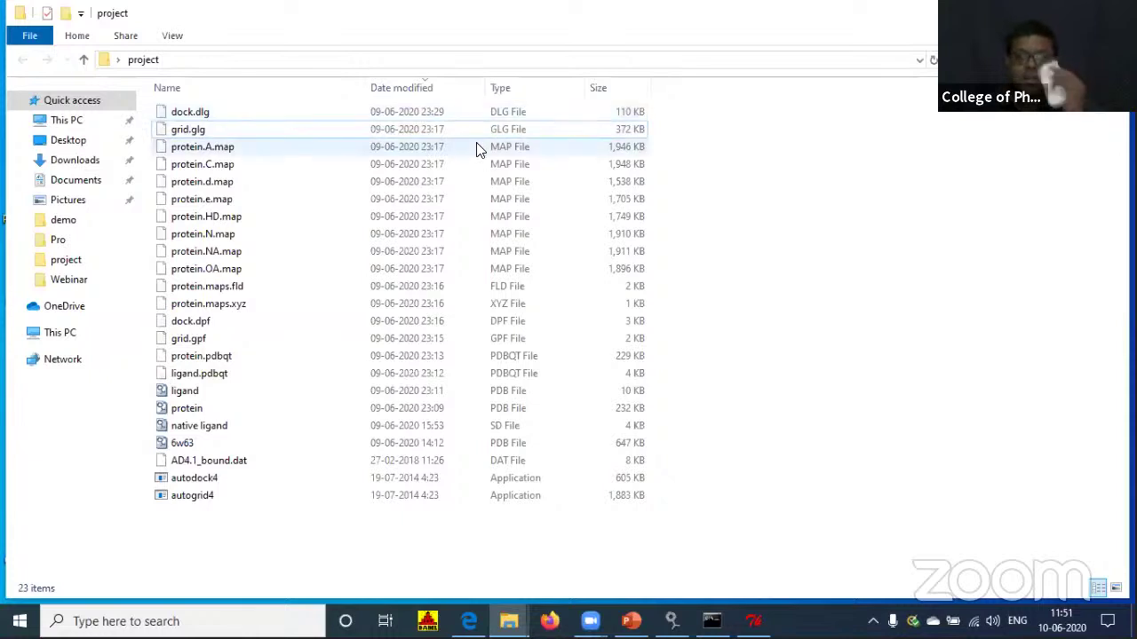
pyautogui.rightClick(213, 114)
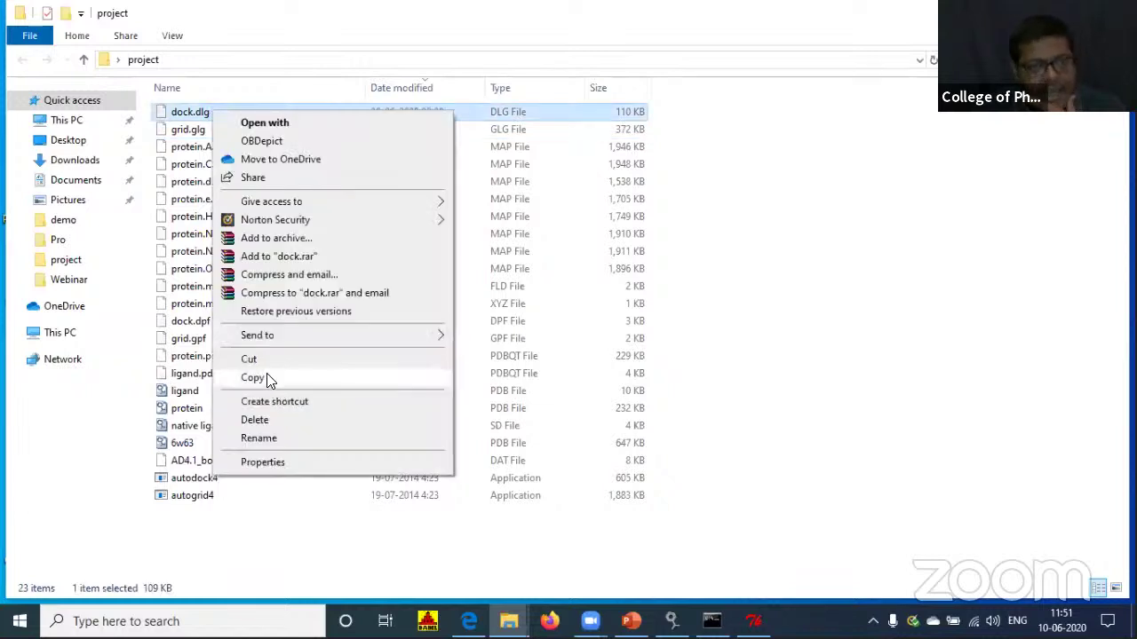
pyautogui.click(252, 378)
pyautogui.rightClick(367, 558)
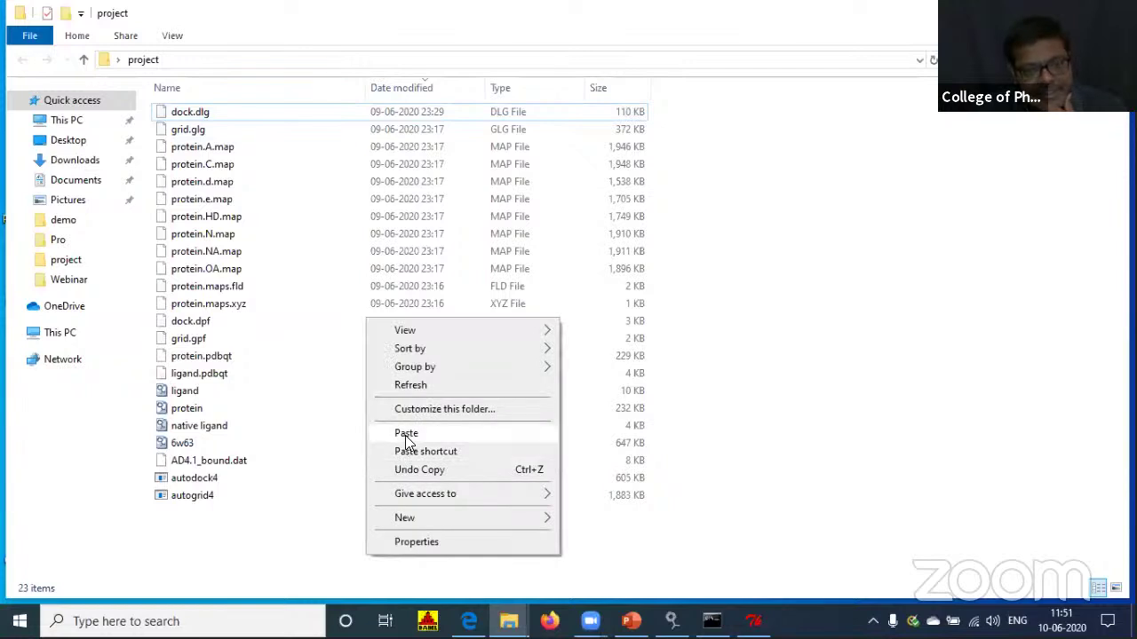
pyautogui.click(406, 434)
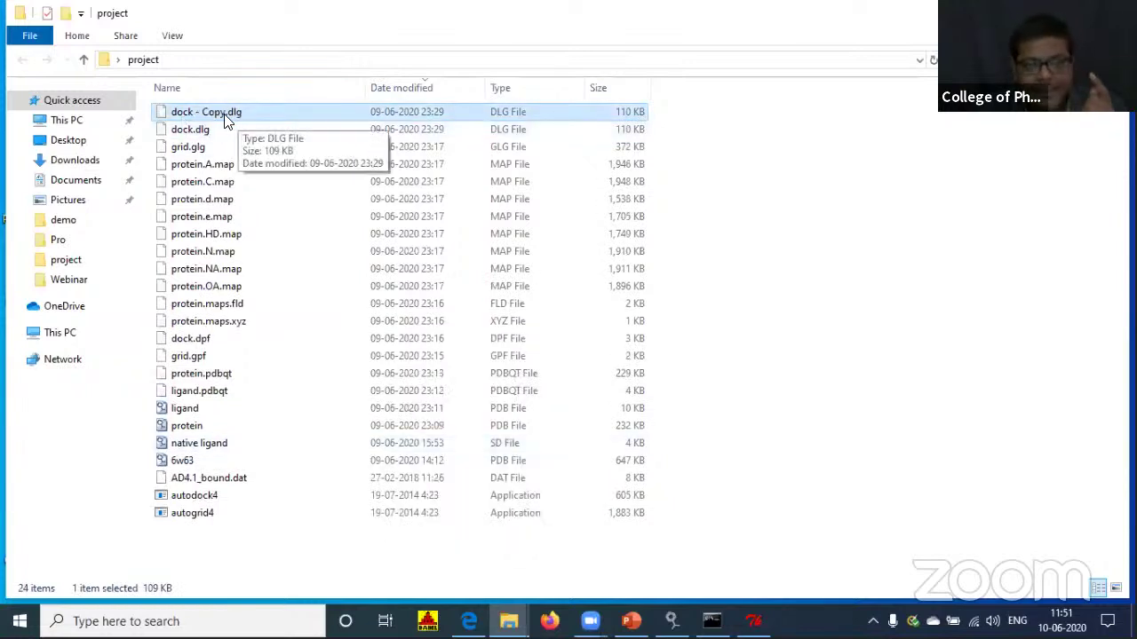
# Rename the dock.dlg copy as dock.txt, accepting the extension change, and open it in a maximized Notepad window.
pyautogui.hotkey('shift', 'F10')
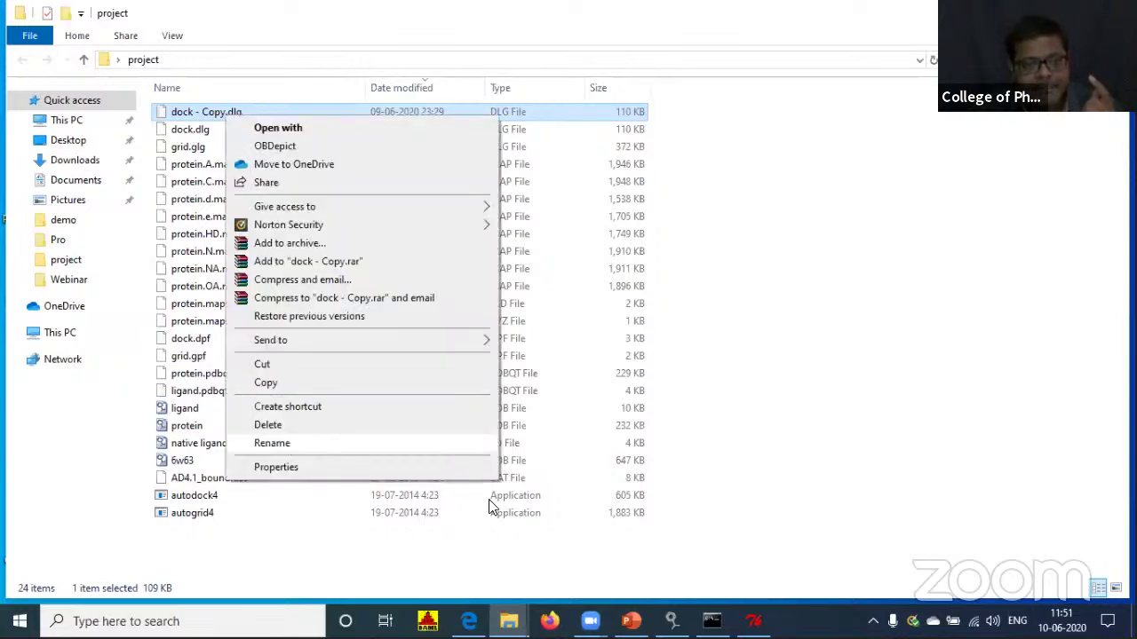
pyautogui.press('m')
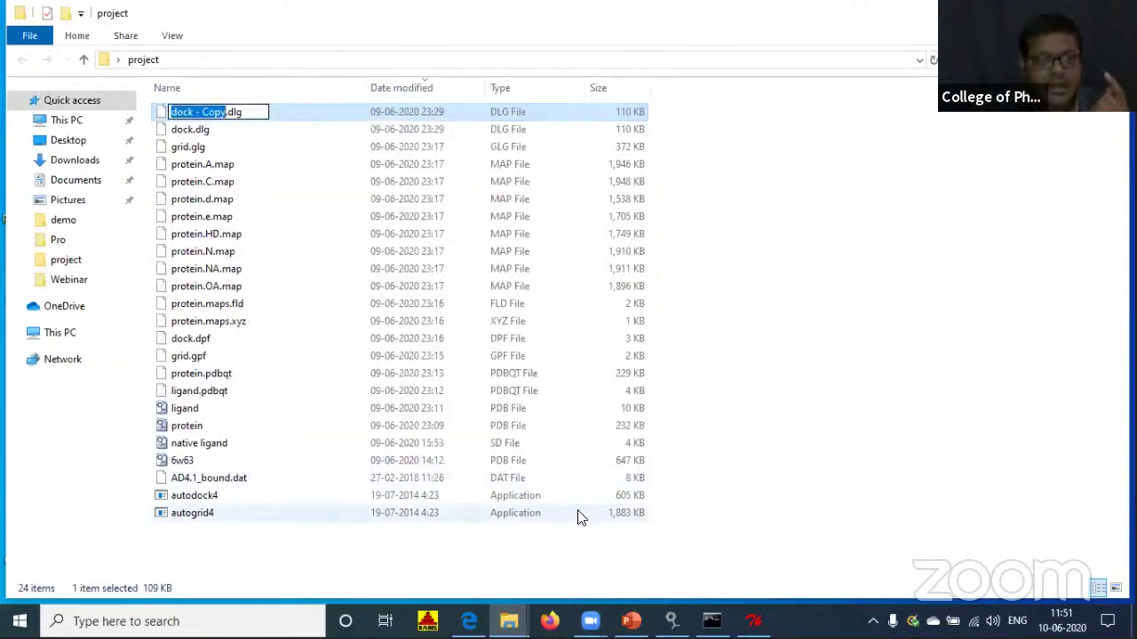
pyautogui.write('dock')
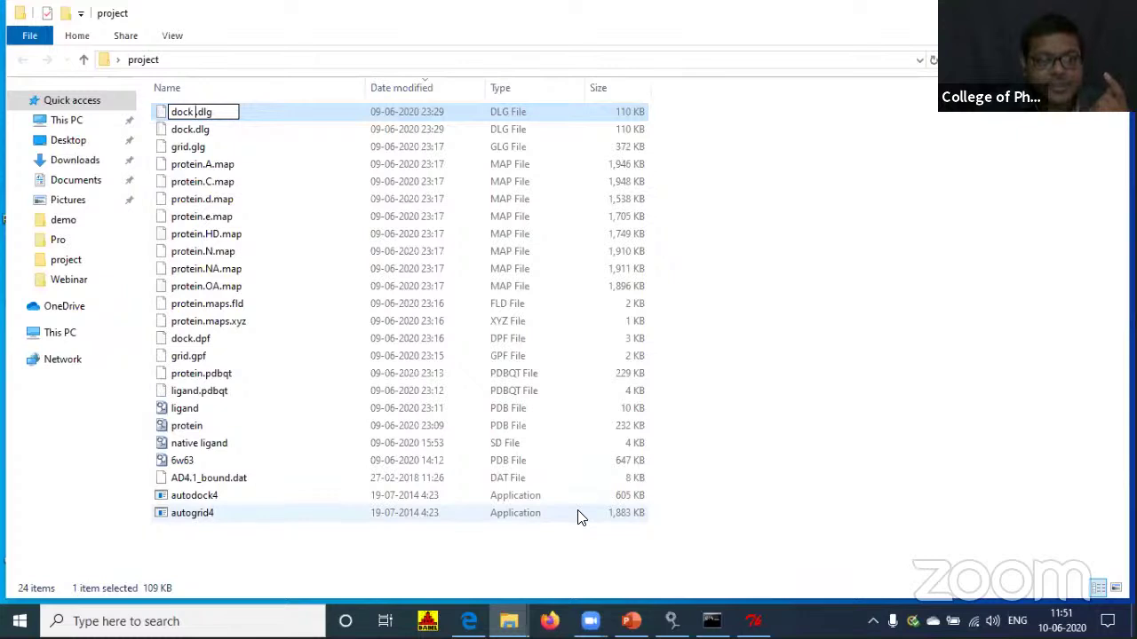
pyautogui.press('BackSpace')
pyautogui.press('BackSpace')
pyautogui.press('BackSpace')
pyautogui.press('BackSpace')
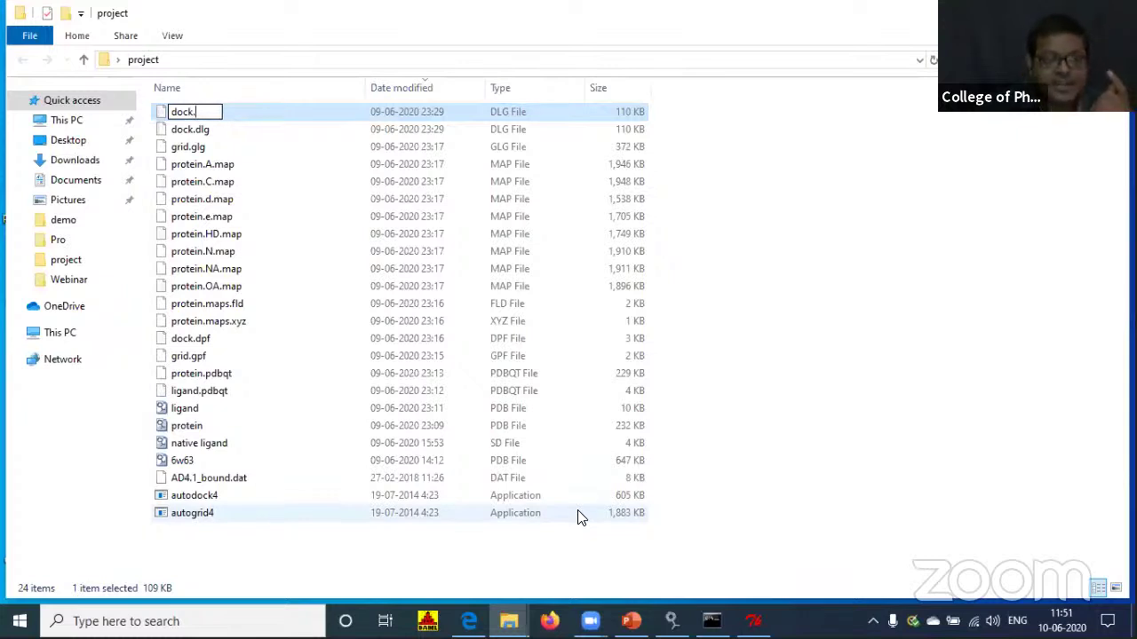
pyautogui.write('txt')
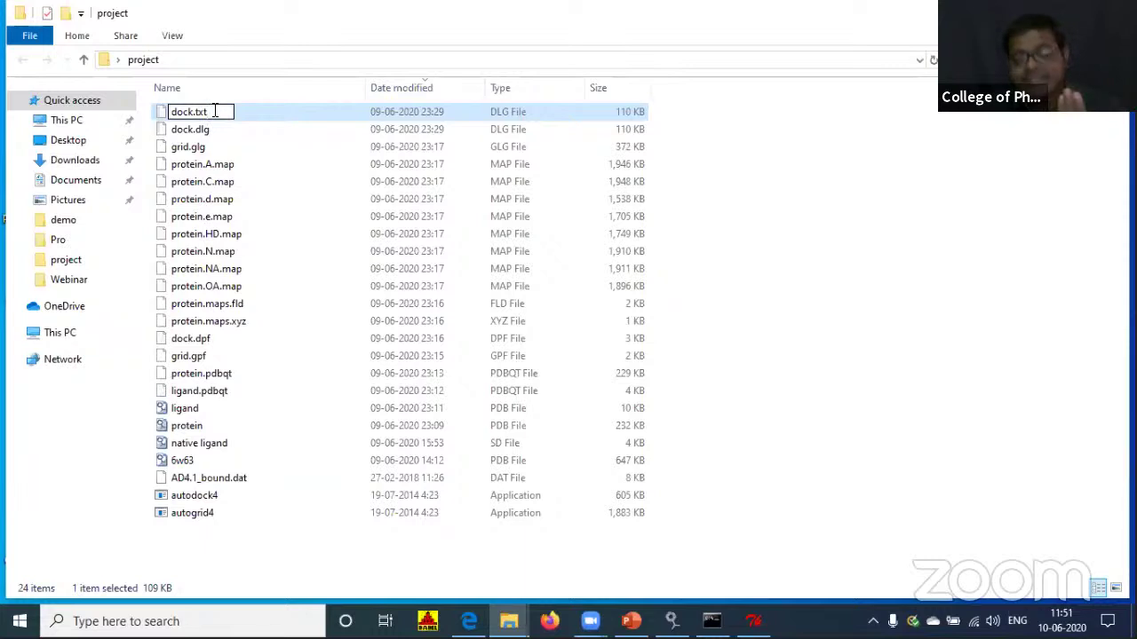
pyautogui.click(803, 233)
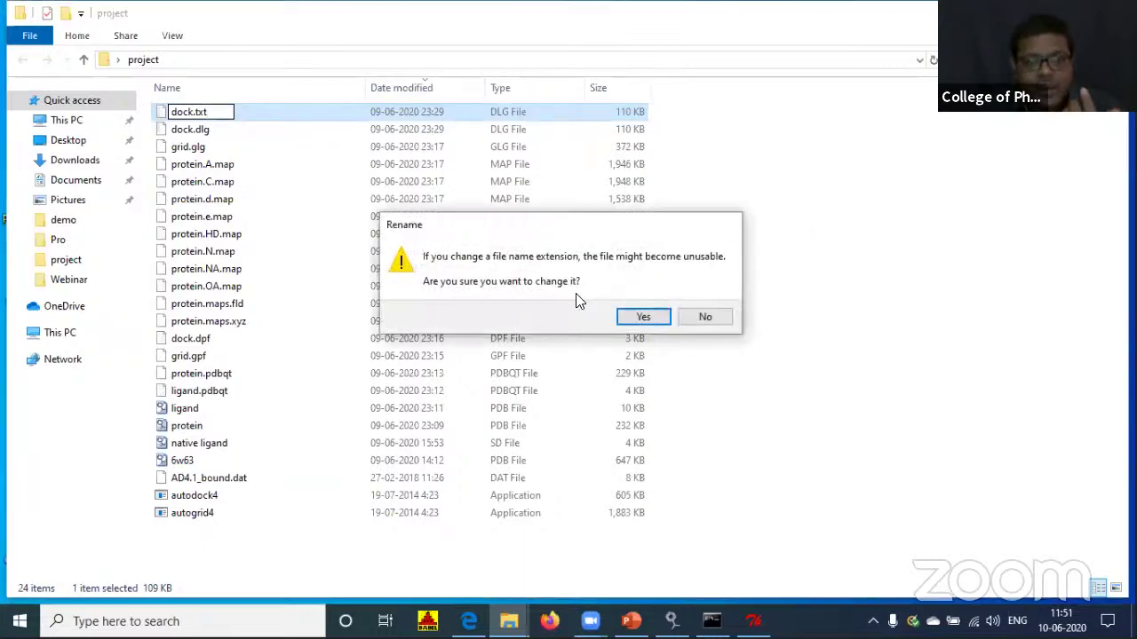
pyautogui.click(641, 318)
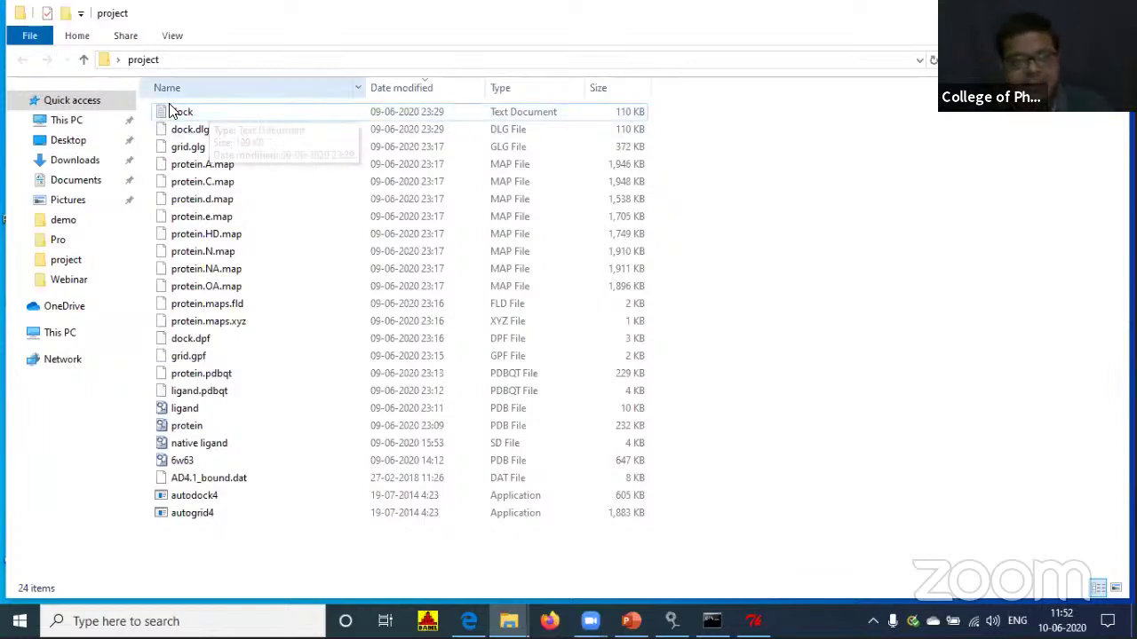
pyautogui.doubleClick(199, 110)
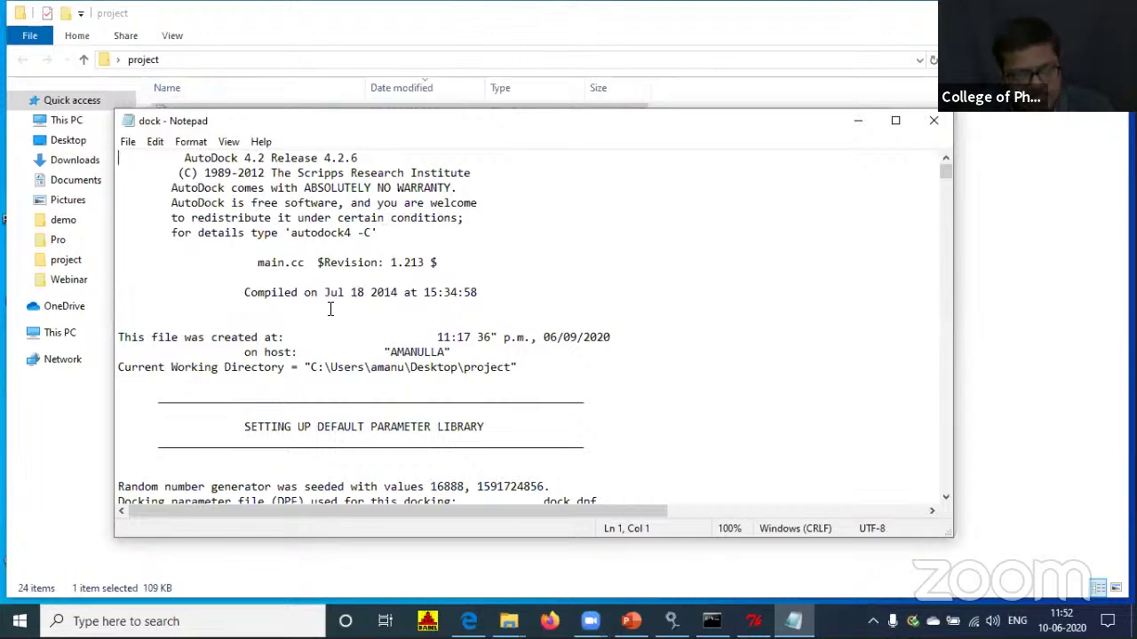
pyautogui.click(895, 120)
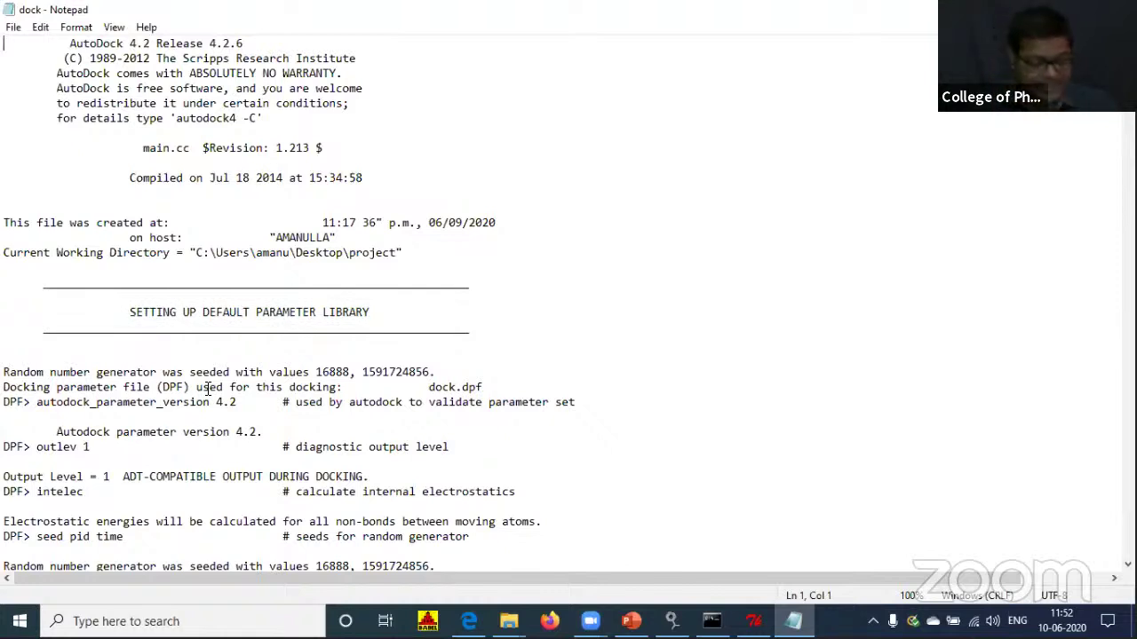
# Search the docking log for "rmsd" until reaching the RMSD table and highlight the binding energy of its first-ranked run.
pyautogui.hotkey('ctrl', 'f')
pyautogui.write('r')
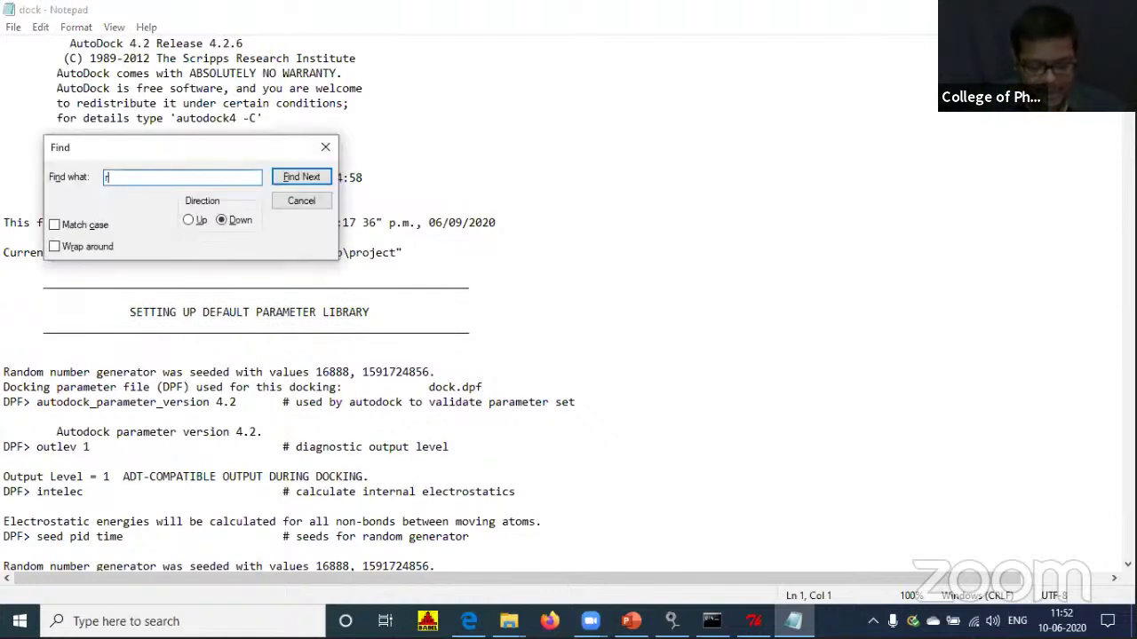
pyautogui.write('msd')
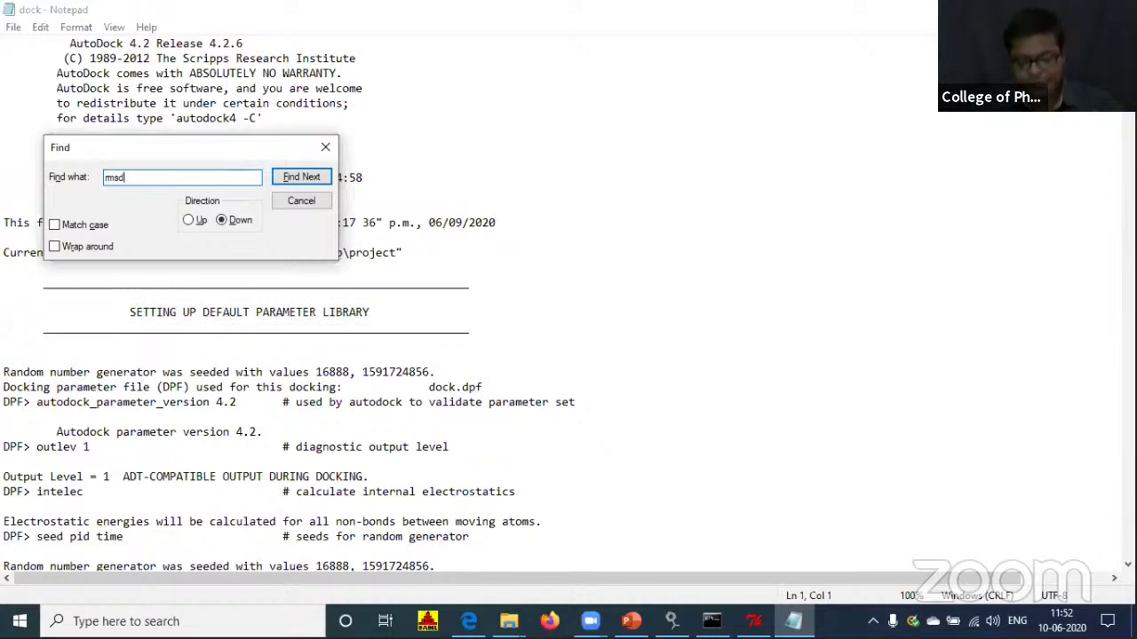
pyautogui.press('Return')
pyautogui.press('Return')
pyautogui.press('Return')
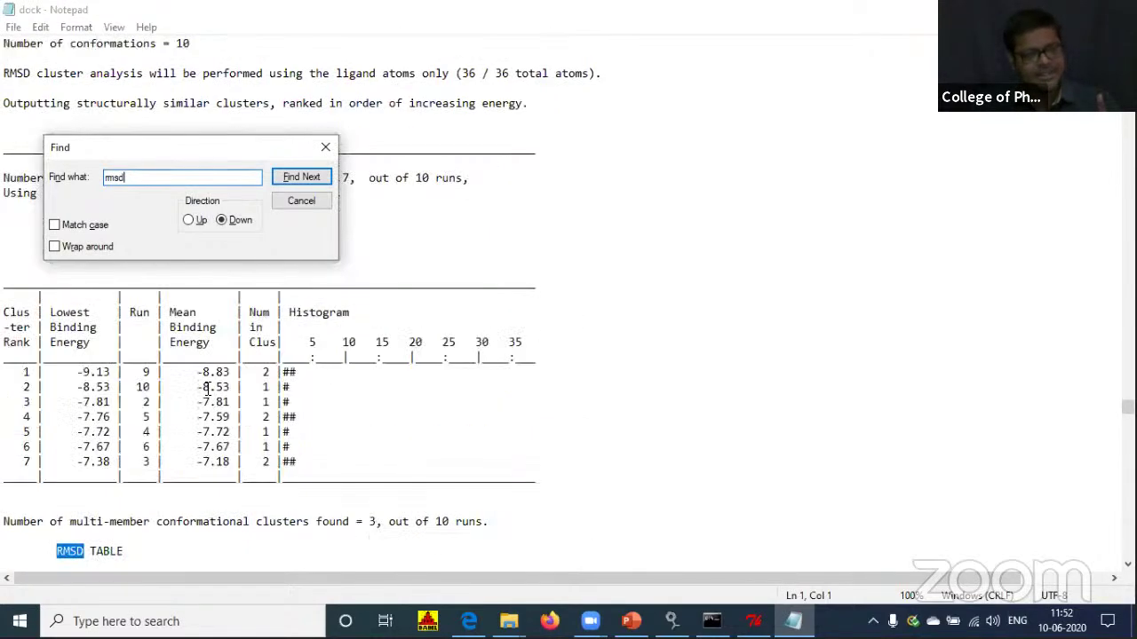
pyautogui.press('Return')
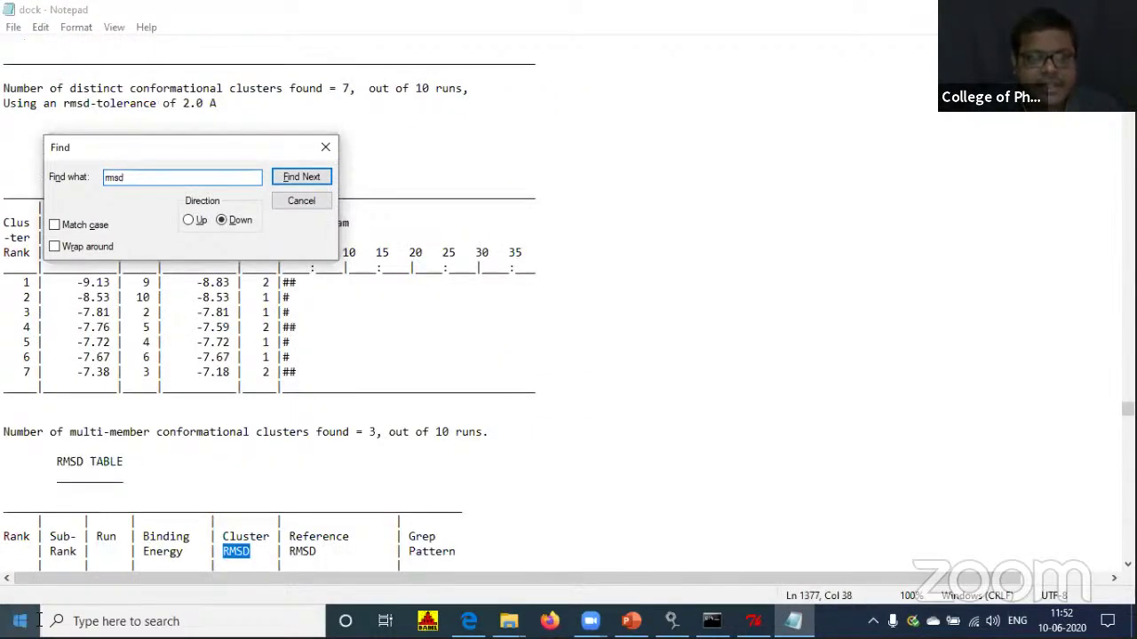
pyautogui.click(325, 147)
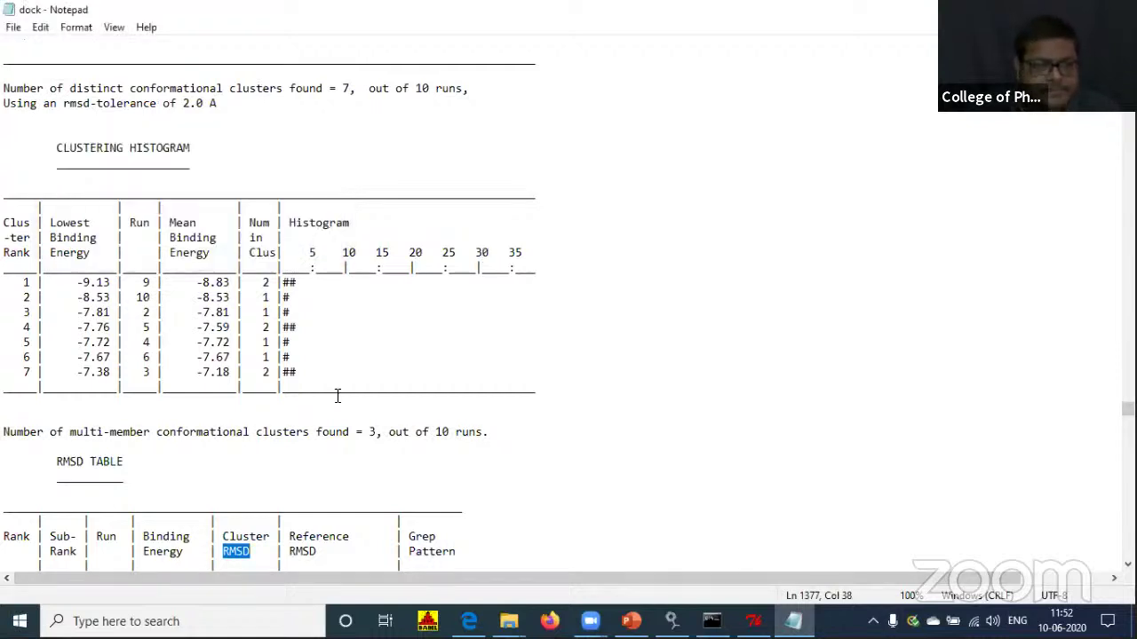
pyautogui.scroll(-5, 12, 318)
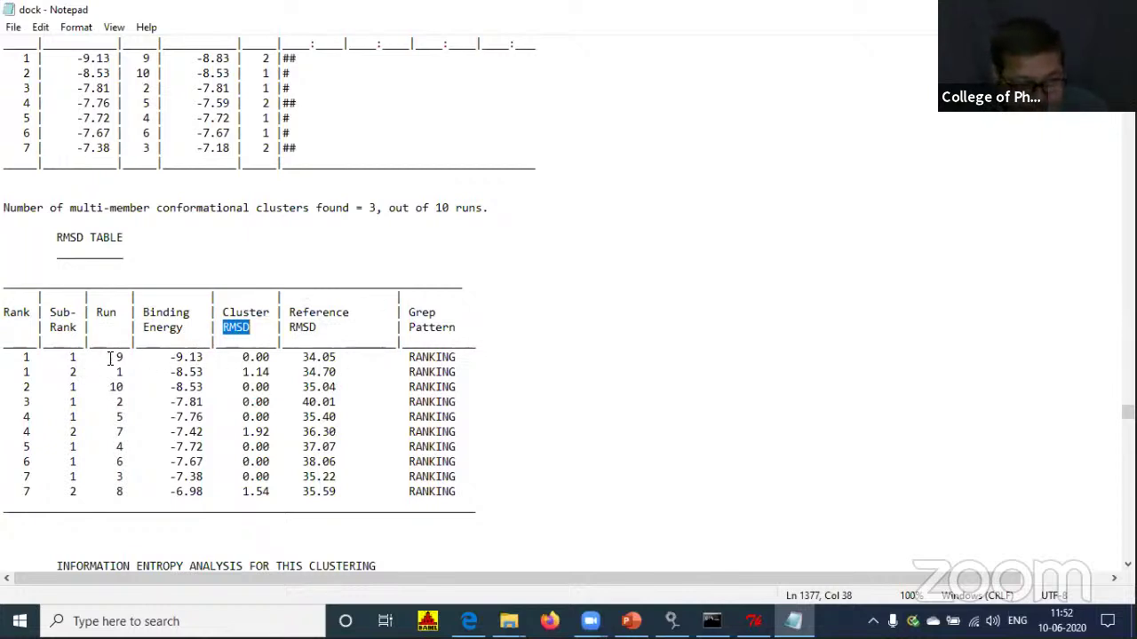
pyautogui.moveTo(171, 356); pyautogui.dragTo(203, 357)
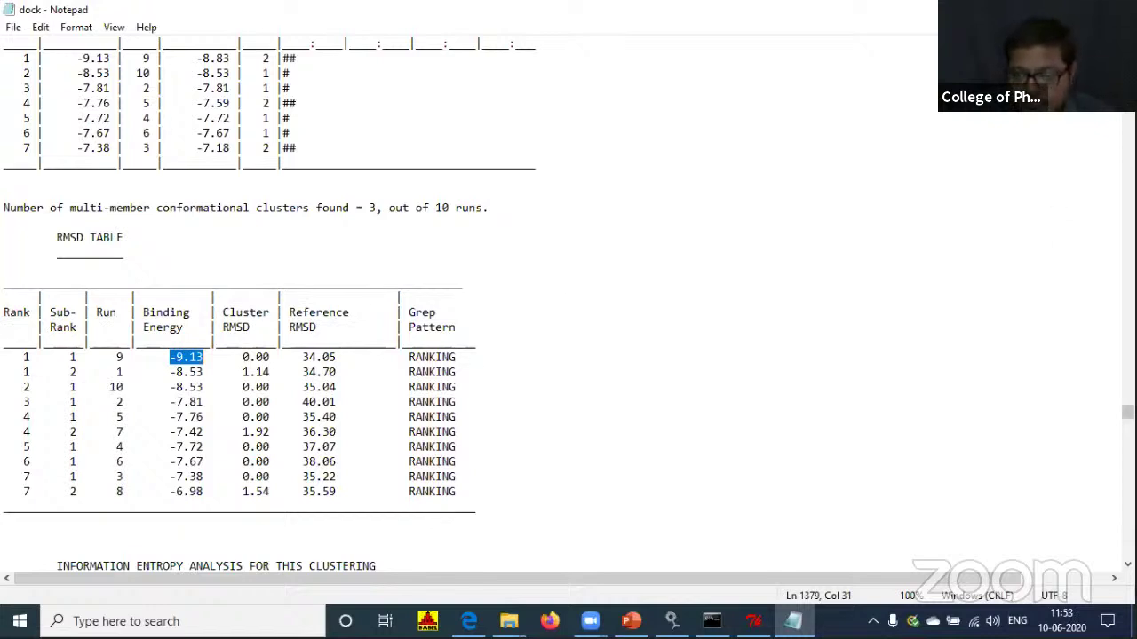
# Highlight the estimated inhibition constant and free energy of binding for model 9, and return to the start of the log.
pyautogui.scroll(-3, 569, 302)
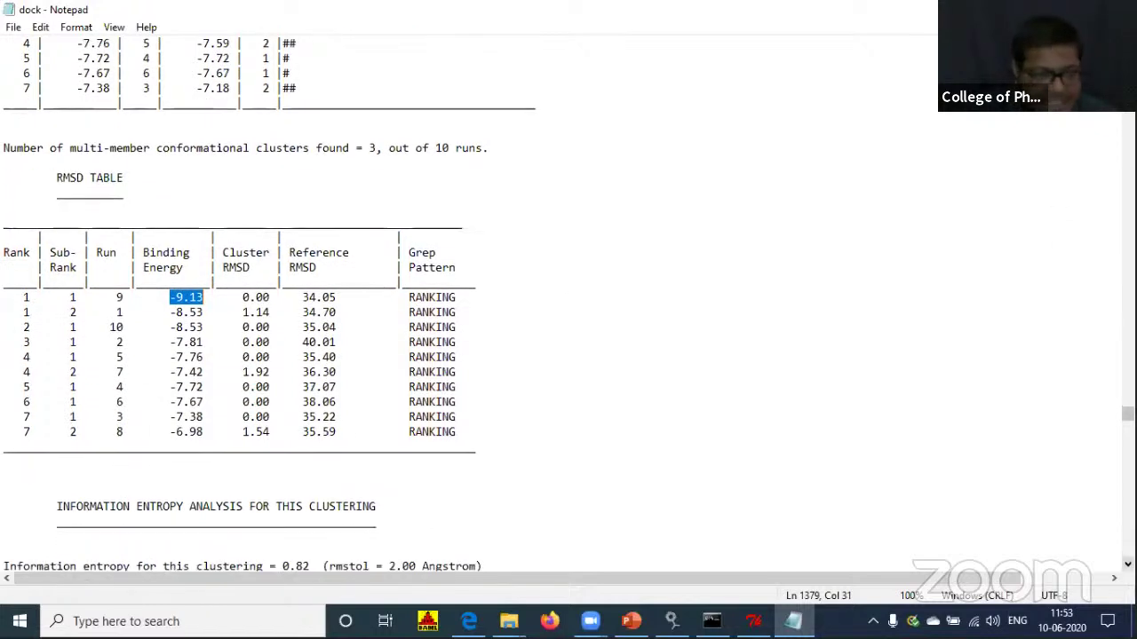
pyautogui.scroll(-7, 568, 302)
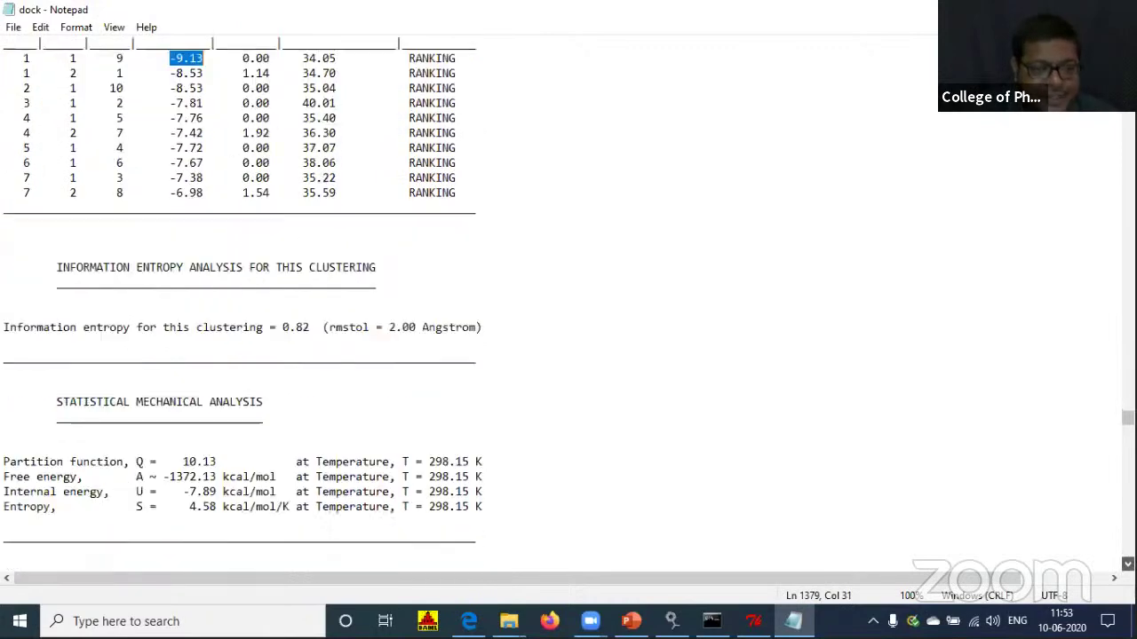
pyautogui.scroll(-3, 568, 302)
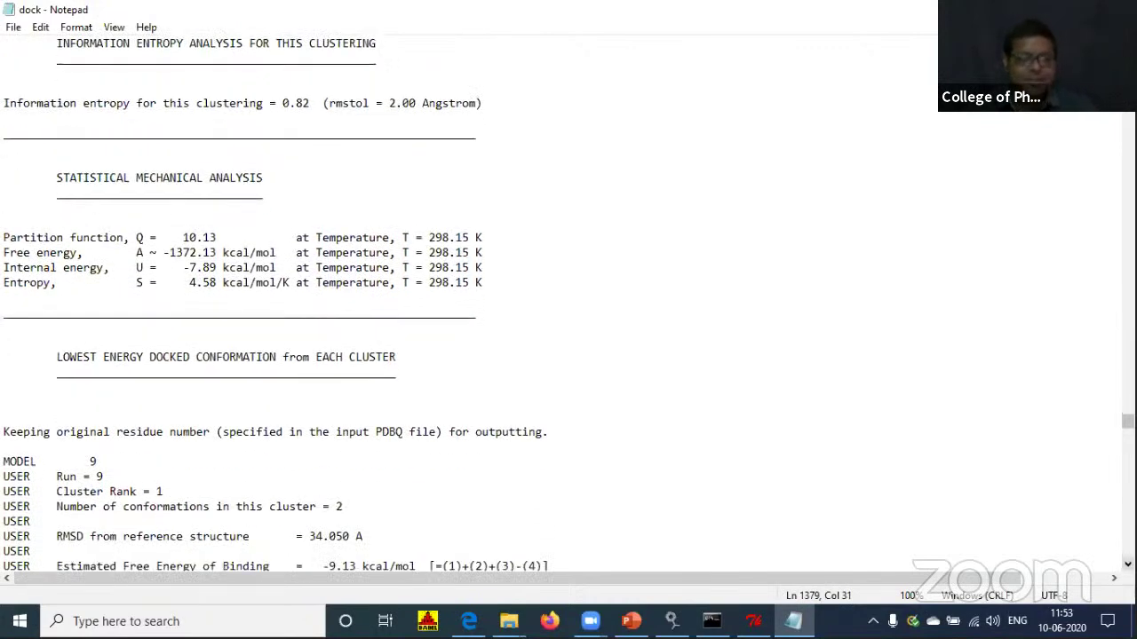
pyautogui.scroll(-1, 568, 301)
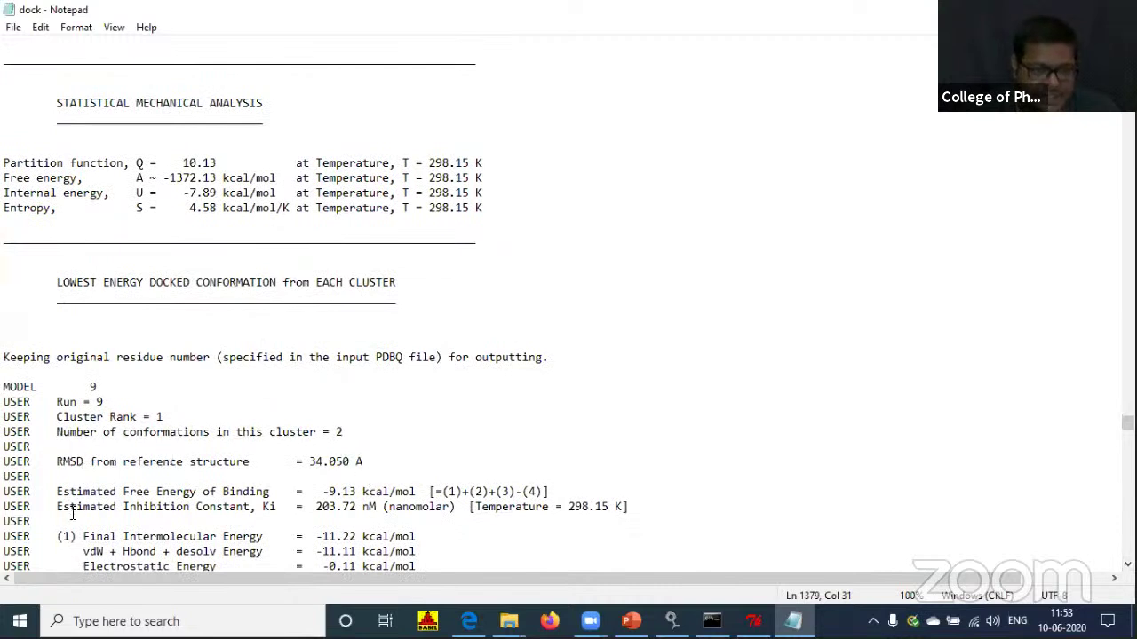
pyautogui.moveTo(57, 506); pyautogui.dragTo(212, 515)
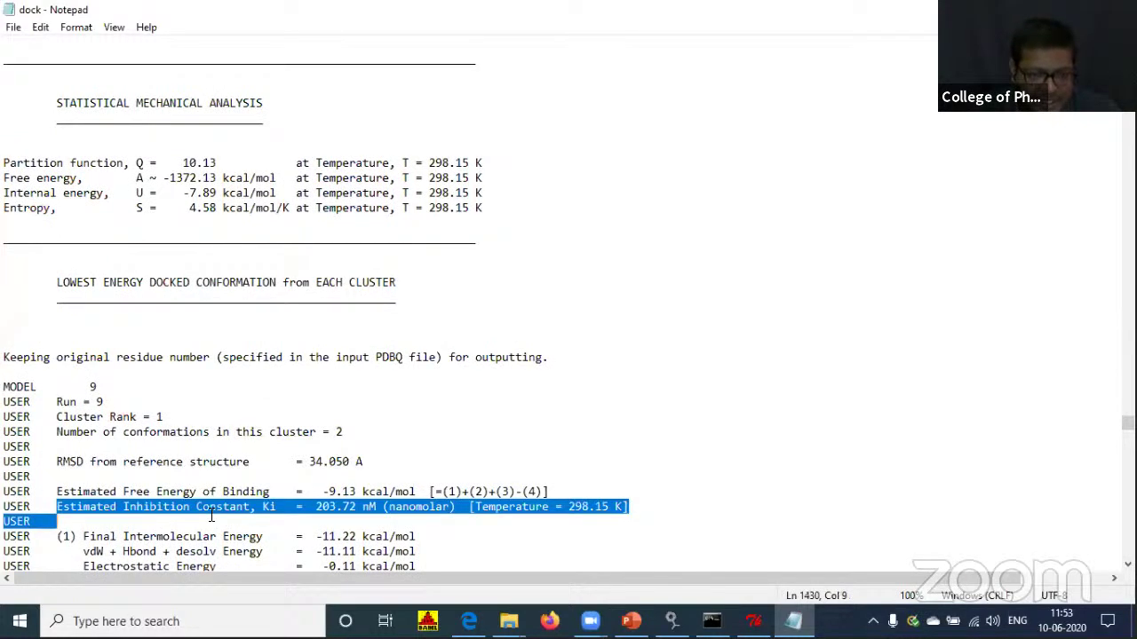
pyautogui.keyDown('shift'); pyautogui.click(284, 507); pyautogui.keyUp('shift')
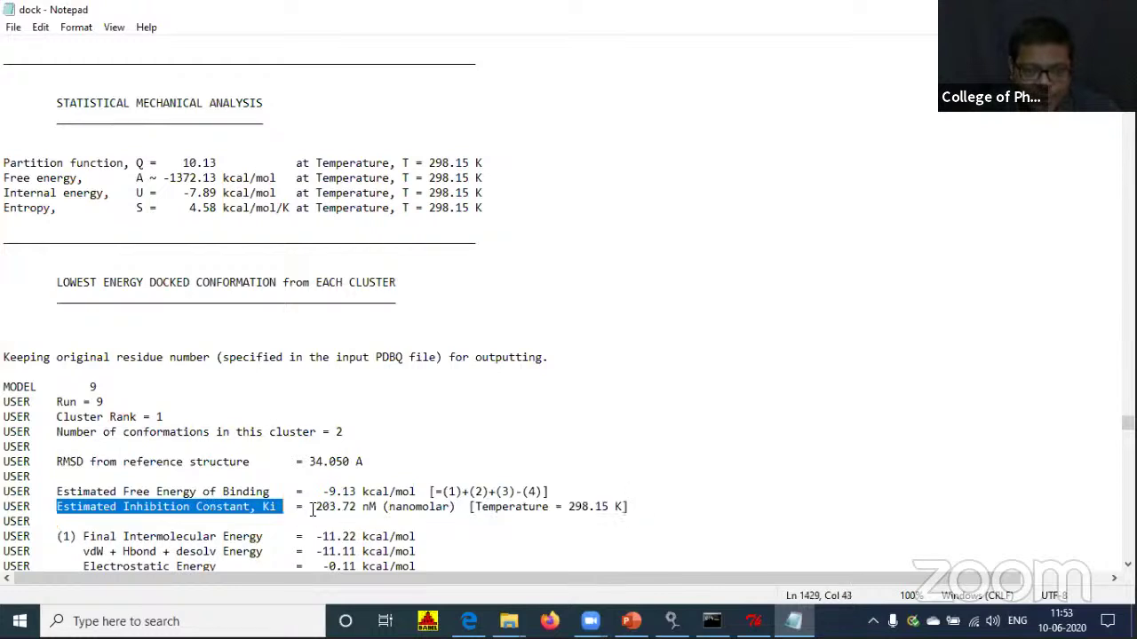
pyautogui.moveTo(315, 506); pyautogui.dragTo(462, 505)
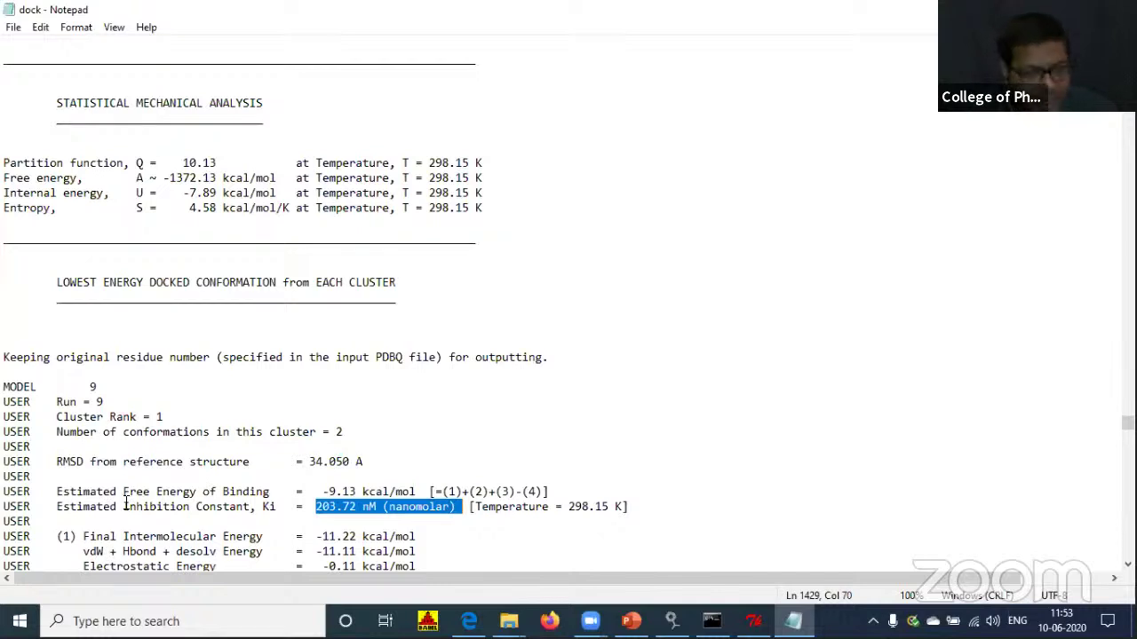
pyautogui.moveTo(57, 491); pyautogui.dragTo(243, 492)
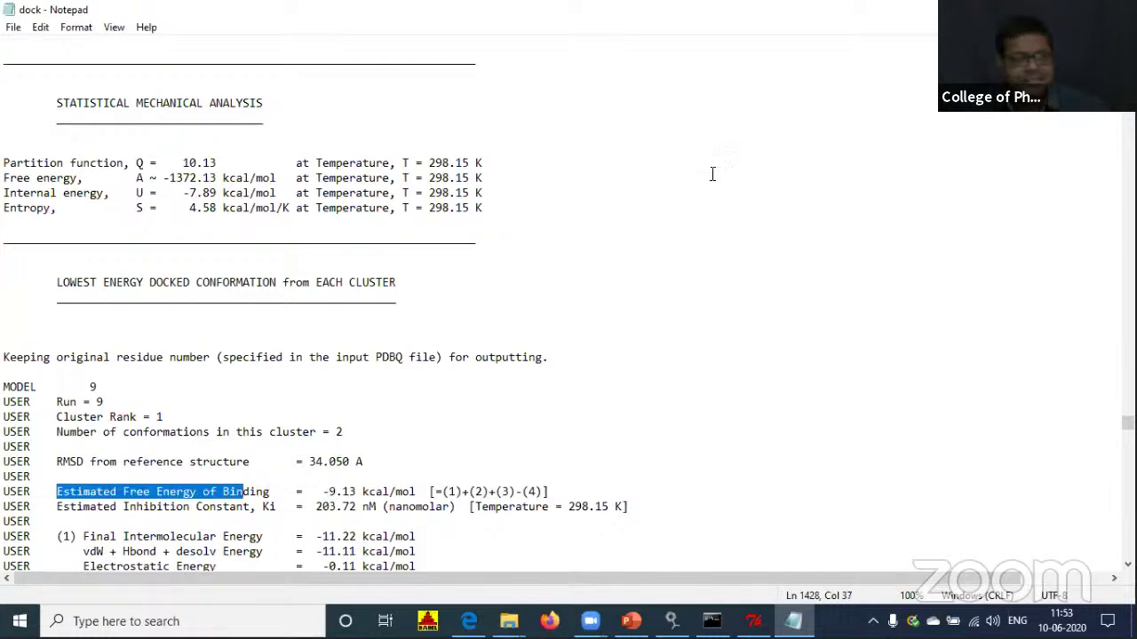
pyautogui.moveTo(1126, 423); pyautogui.dragTo(1121, 107)
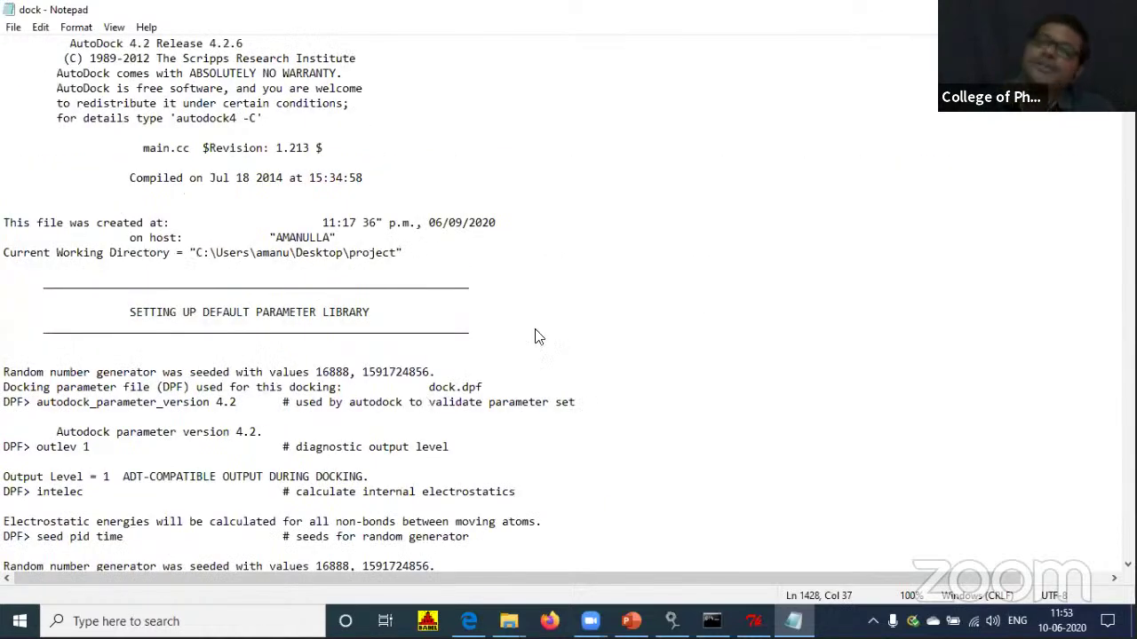